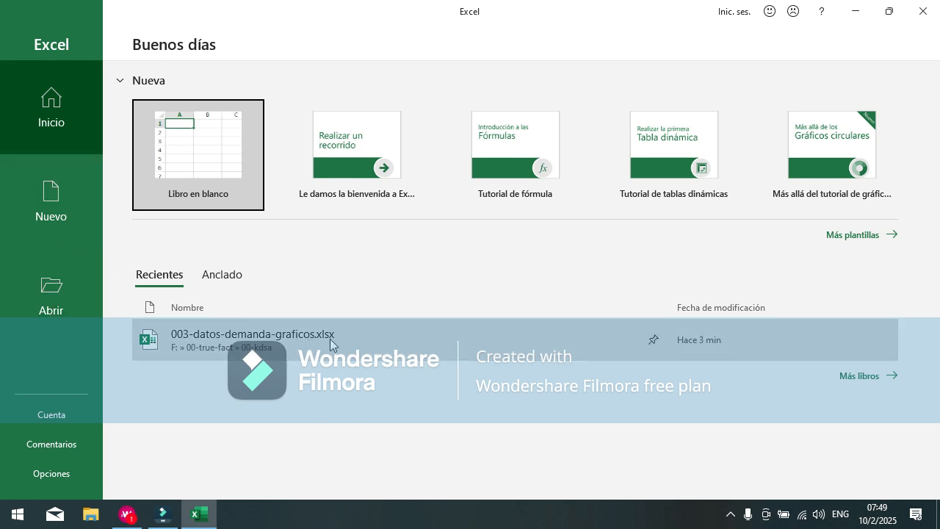
# Step: Open the recent workbook 003-datos-demanda-graficos.xlsx and reduce the zoom of sheet Hoja1 to 80%
pyautogui.click(393, 335)
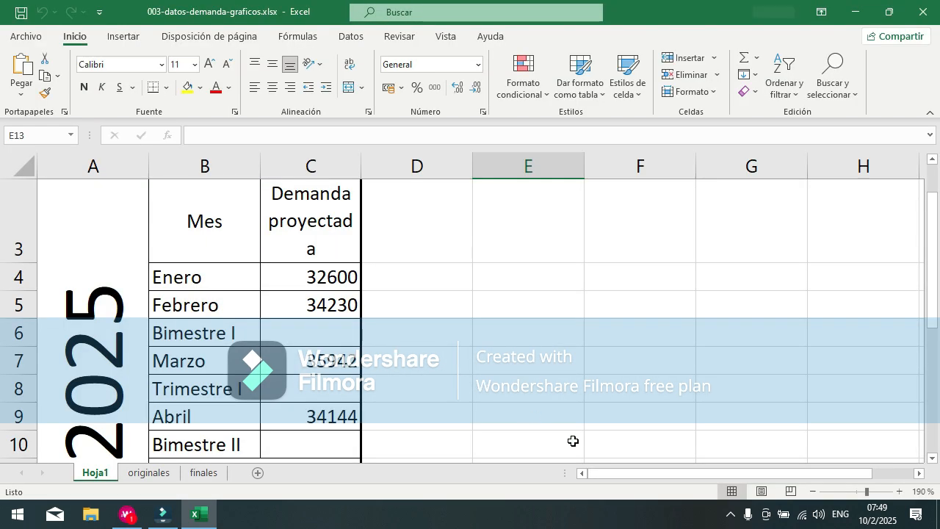
pyautogui.click(814, 492)
pyautogui.click(814, 492)
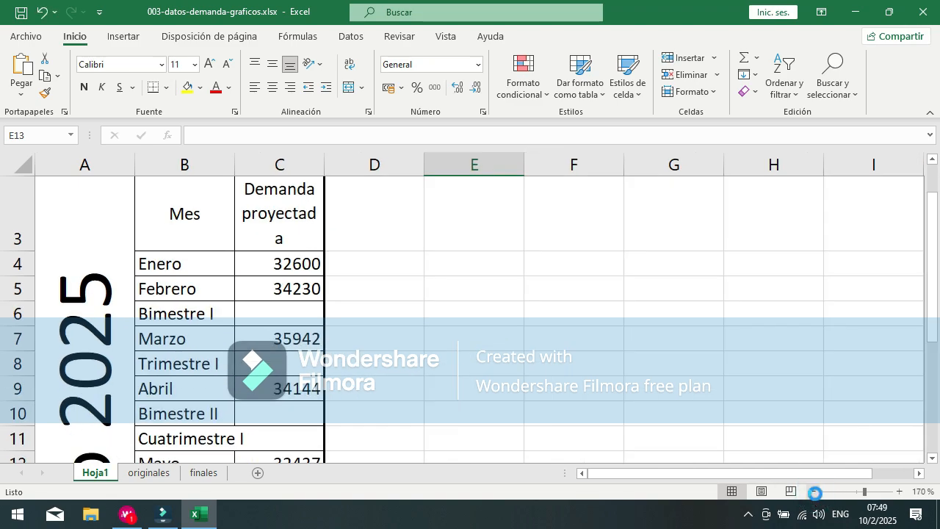
pyautogui.click(814, 492)
pyautogui.click(815, 492)
pyautogui.click(815, 492)
pyautogui.click(815, 492)
pyautogui.click(815, 492)
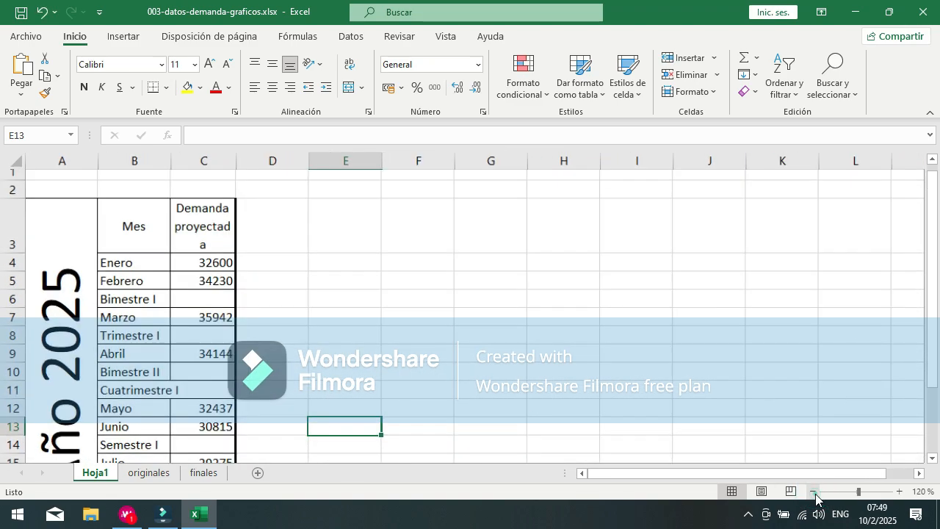
pyautogui.click(814, 492)
pyautogui.click(815, 492)
pyautogui.click(815, 492)
pyautogui.click(815, 493)
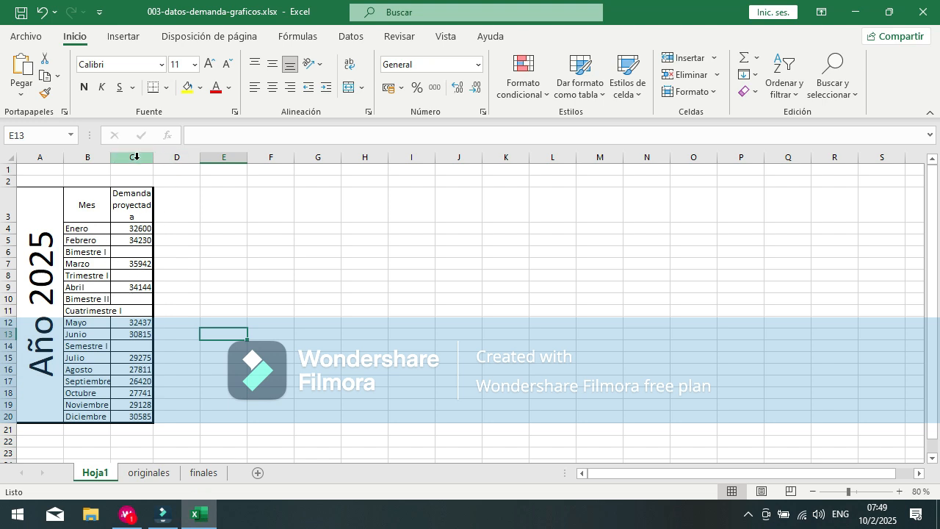
# Step: Widen column C slightly on sheet Hoja1
pyautogui.moveTo(153, 156); pyautogui.dragTo(155, 157)
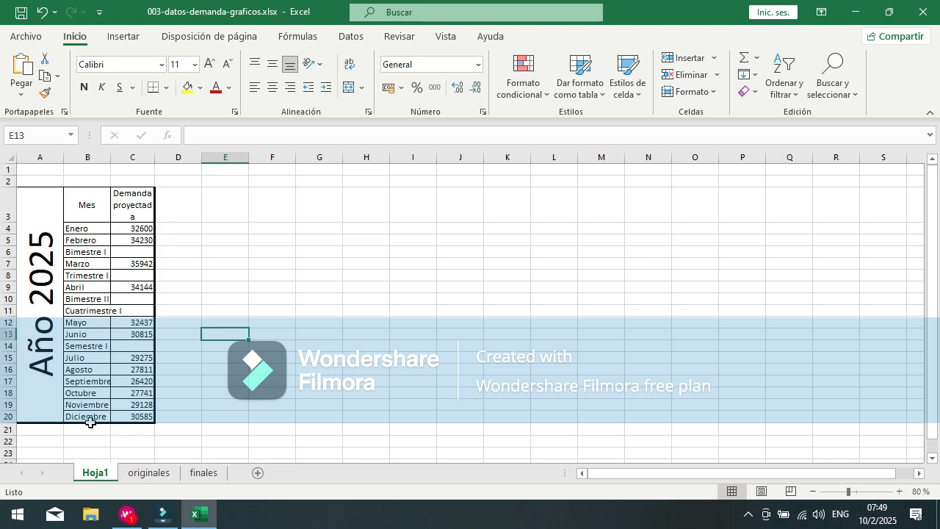
pyautogui.moveTo(155, 156); pyautogui.dragTo(156, 157)
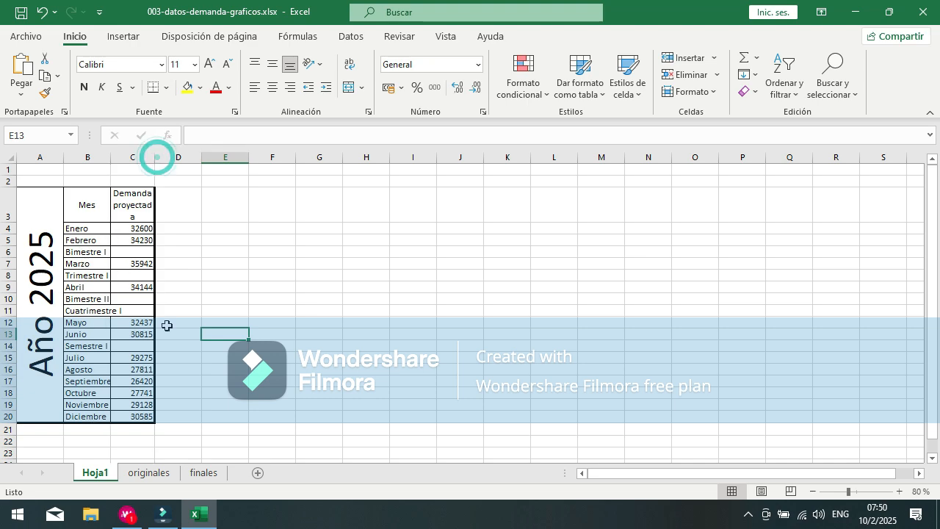
# Step: Delete the Demanda proyectada column chart beside the data on the originales sheet
pyautogui.click(141, 475)
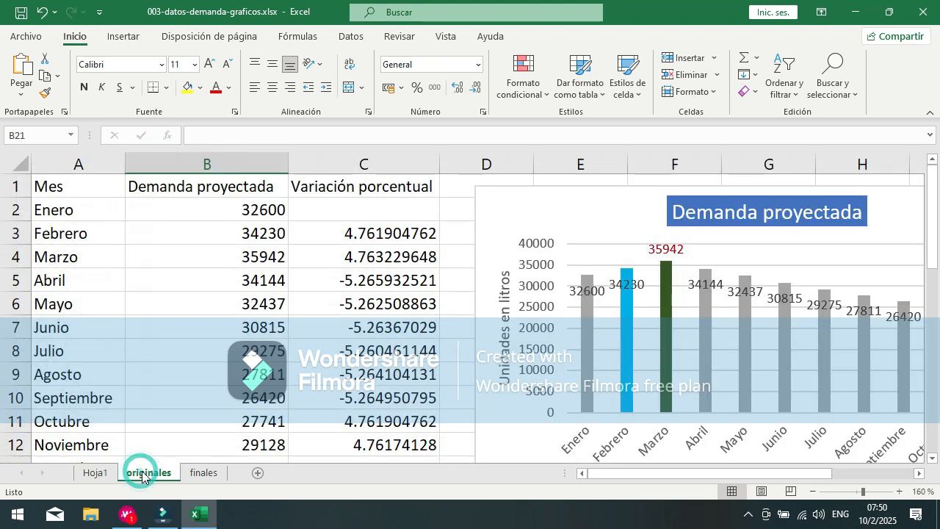
pyautogui.click(516, 201)
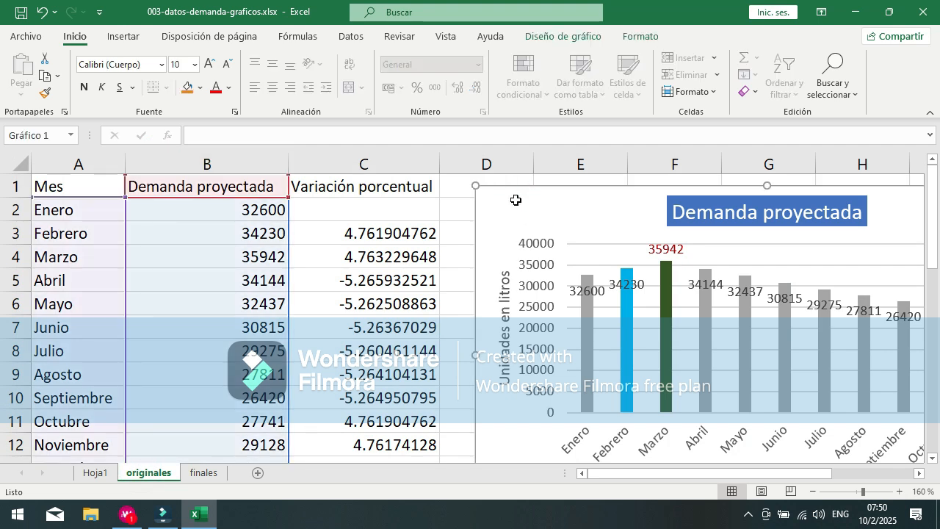
pyautogui.press('Delete')
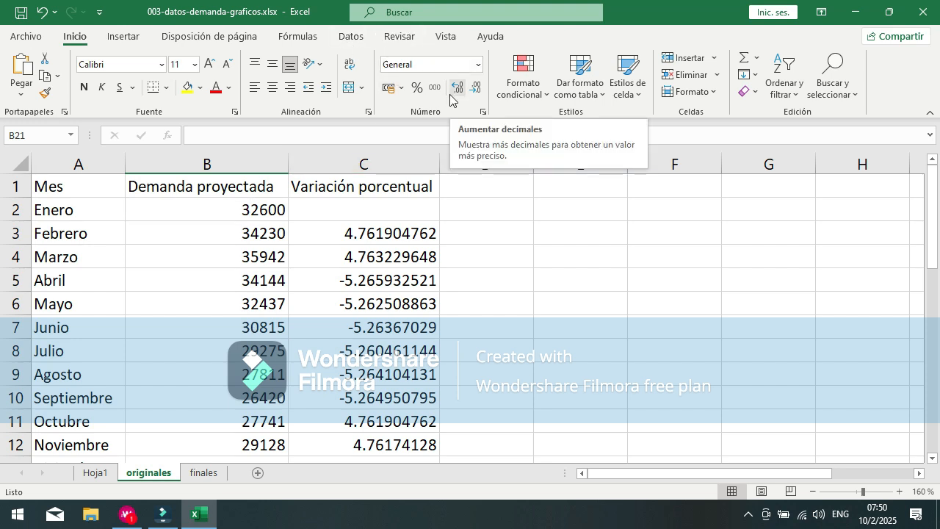
# Step: Try to insert a recommended chart without selecting any data cells
pyautogui.click(130, 38)
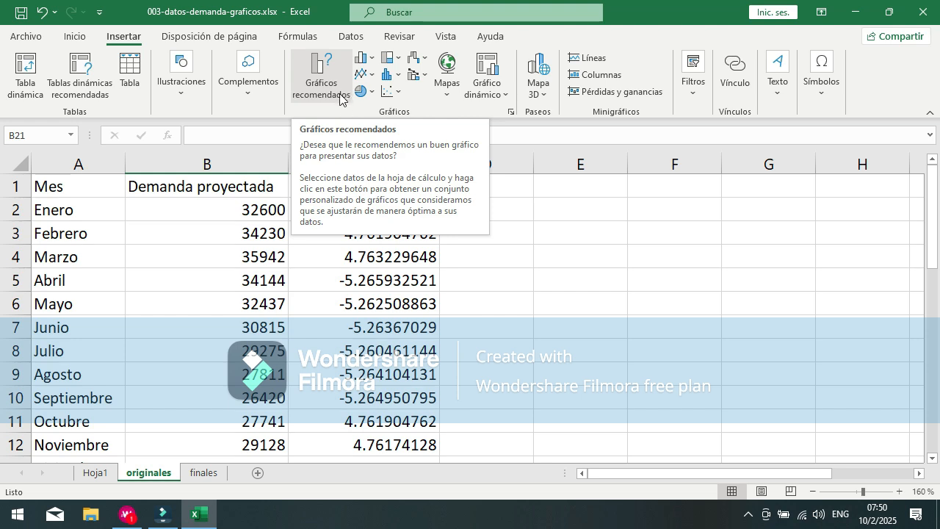
pyautogui.click(340, 96)
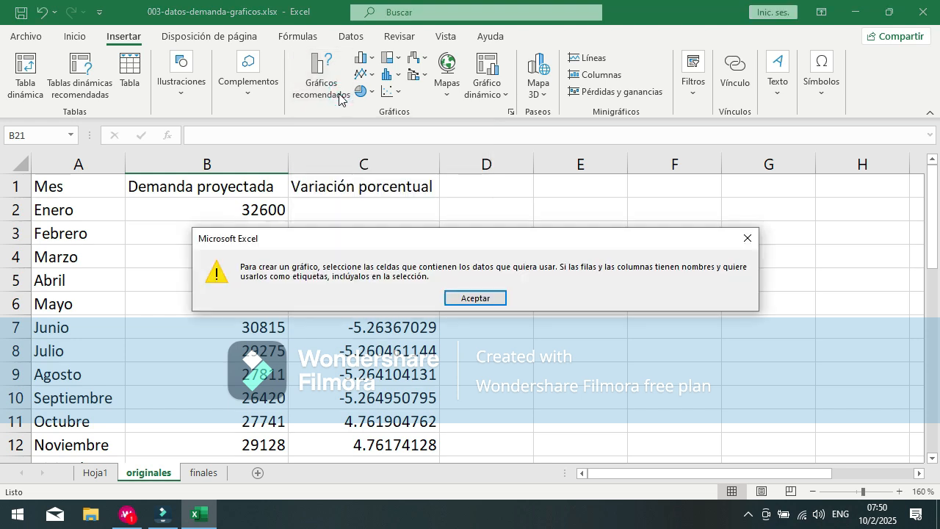
pyautogui.click(474, 298)
# Step: Select only the Demanda proyectada column, B1:B13, and bring up the recommended charts for it
pyautogui.click(210, 182)
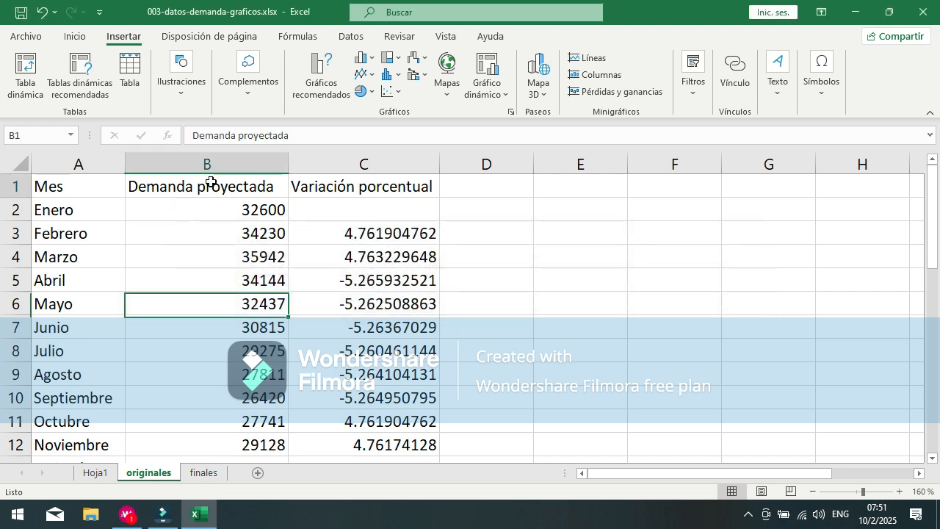
pyautogui.hotkey('ctrl', 'shift', 'Down')
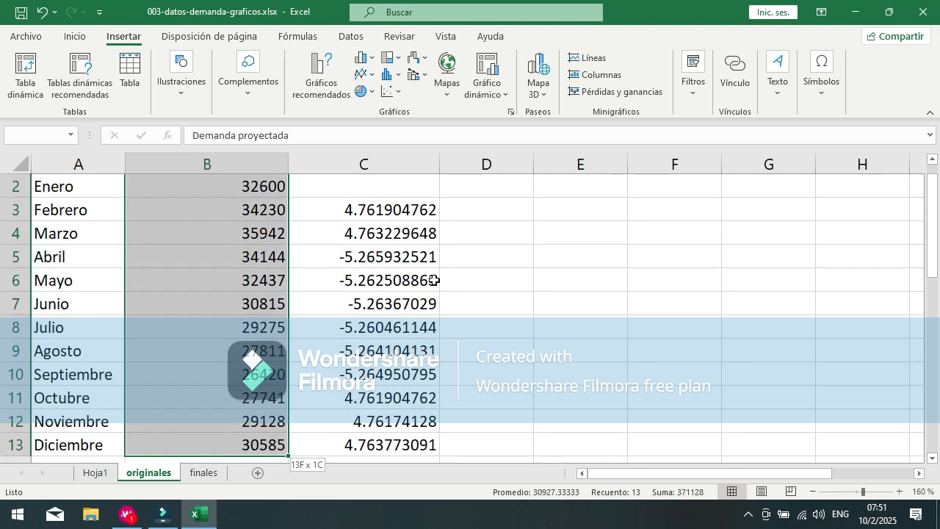
pyautogui.scroll(1, 392, 254)
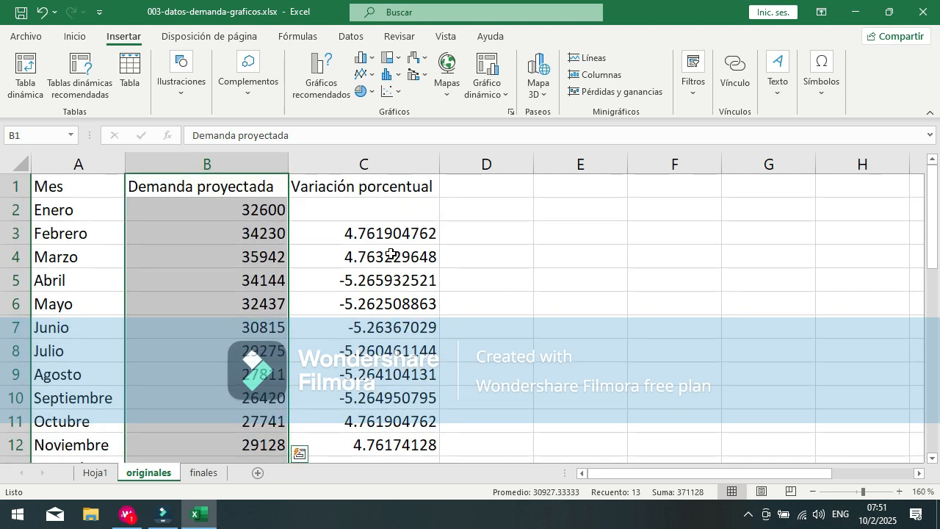
pyautogui.scroll(-2, 99, 205)
pyautogui.scroll(-1, 98, 205)
pyautogui.scroll(2, 307, 297)
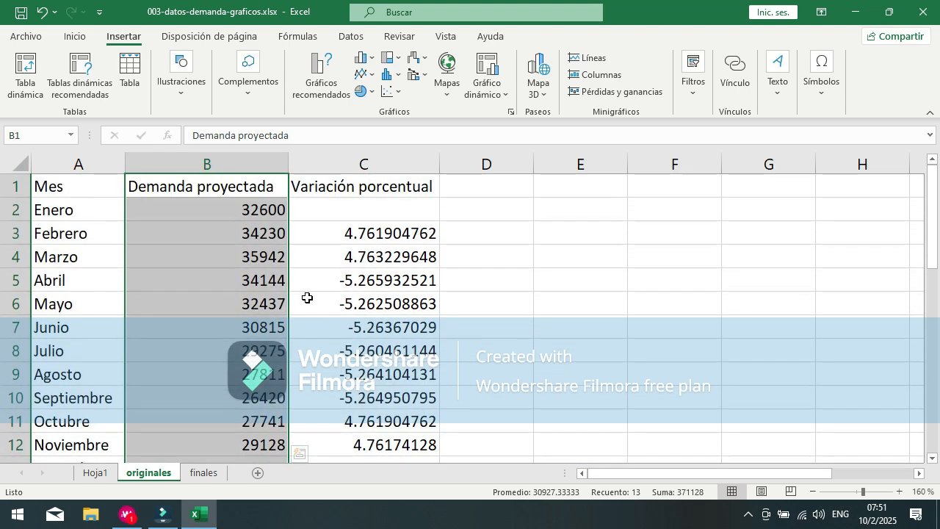
pyautogui.click(317, 82)
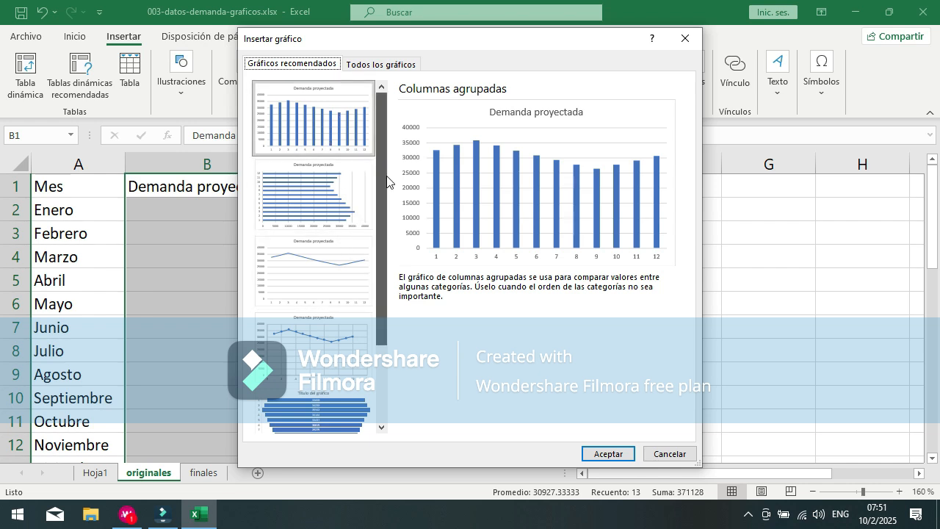
# Step: Look through the recommended charts and preview the clustered column variants among all chart types
pyautogui.scroll(-3, 386, 176)
pyautogui.scroll(3, 390, 163)
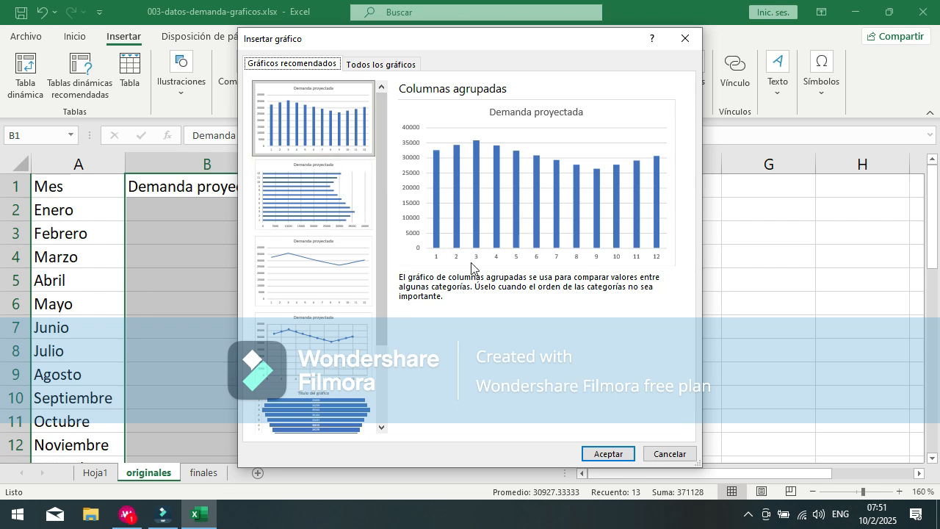
pyautogui.click(395, 67)
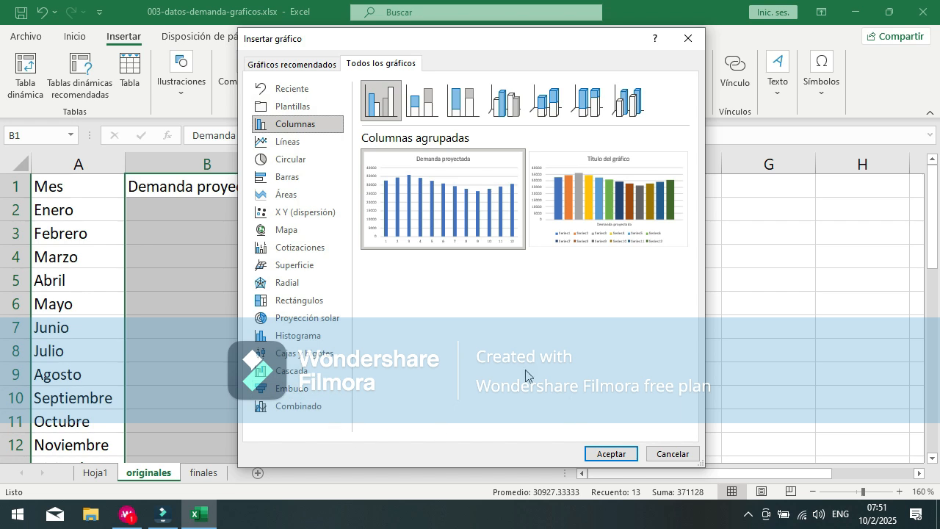
pyautogui.moveTo(611, 221)
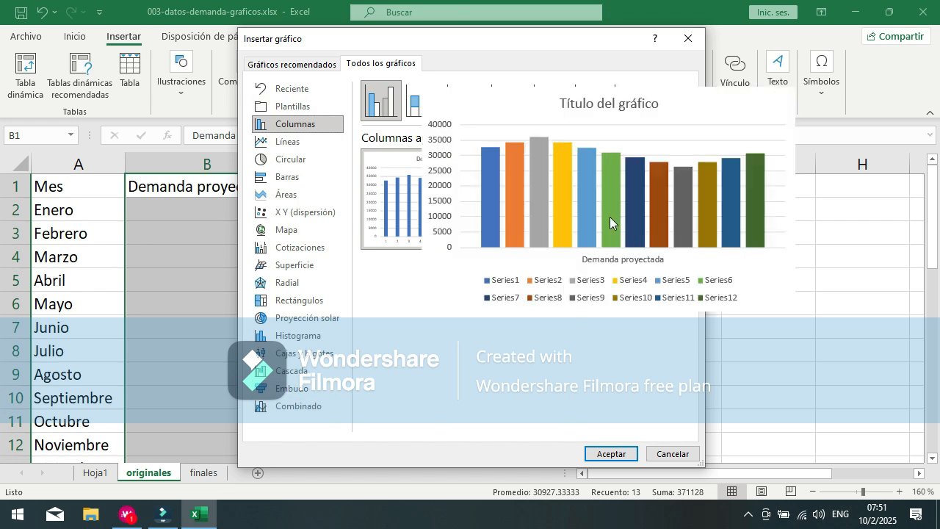
pyautogui.click(280, 66)
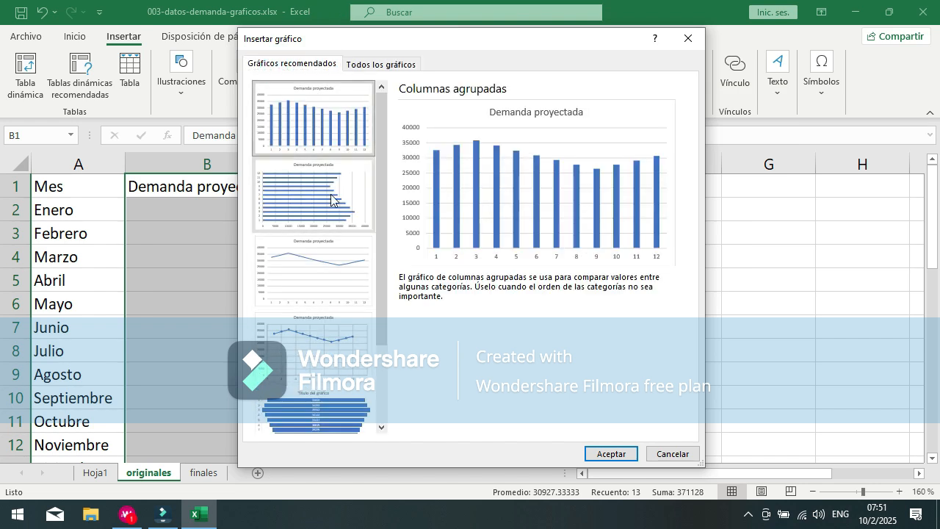
# Step: Preview the recommended line, clustered bar, funnel and Pareto charts for the demand column, and leave without inserting one
pyautogui.moveTo(382, 216); pyautogui.dragTo(419, 353)
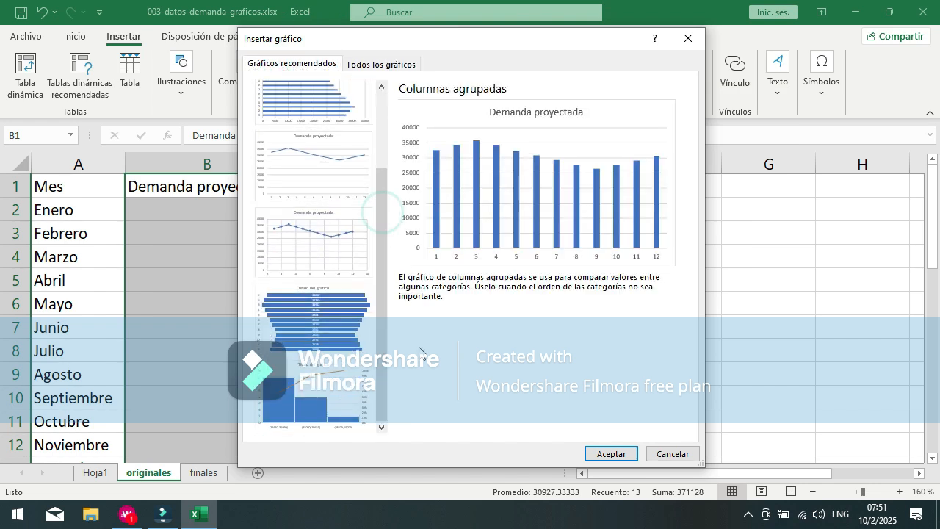
pyautogui.click(308, 171)
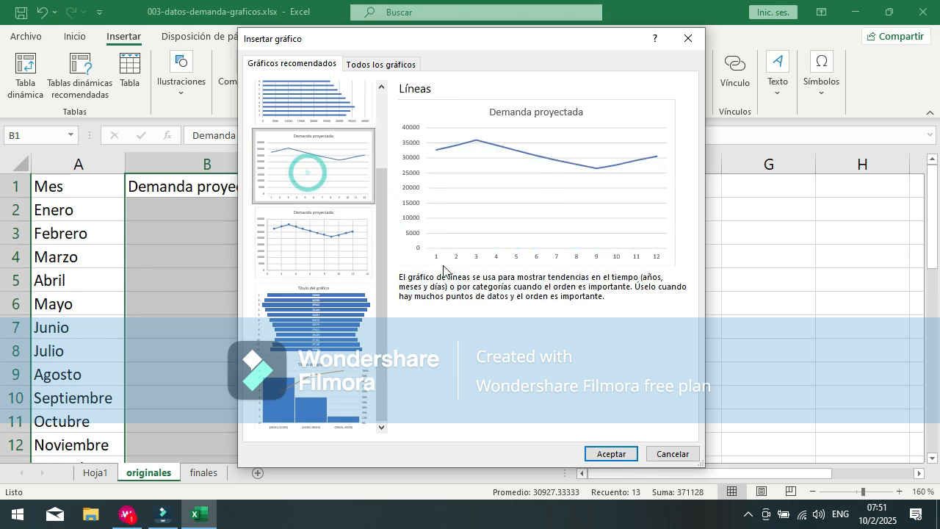
pyautogui.press('Up')
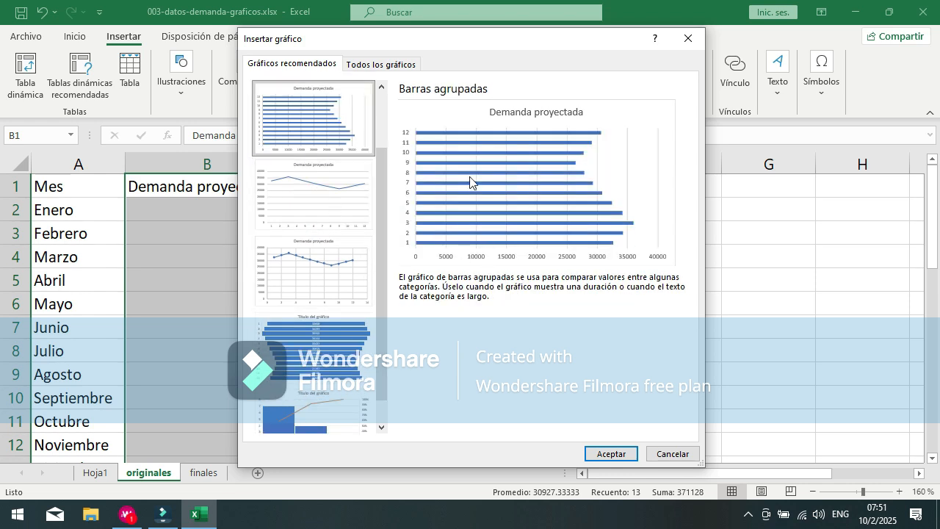
pyautogui.click(343, 222)
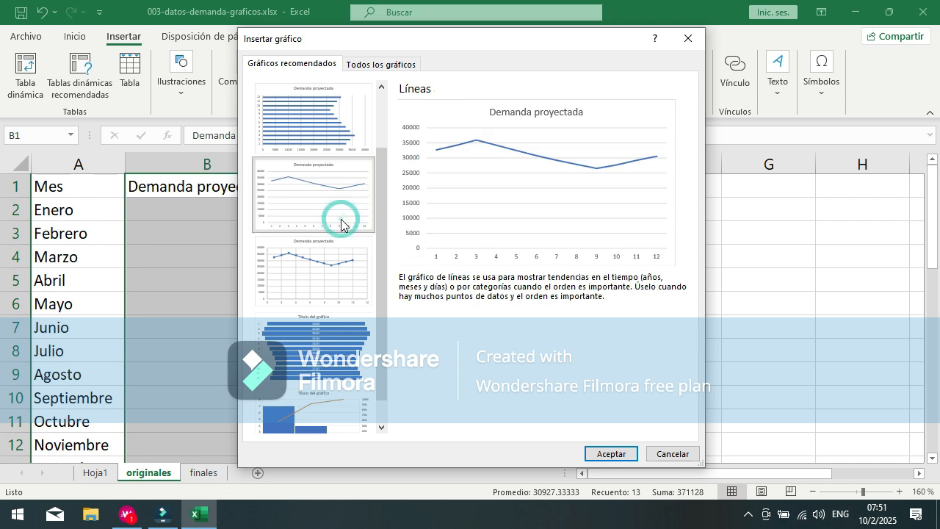
pyautogui.click(336, 269)
pyautogui.click(307, 362)
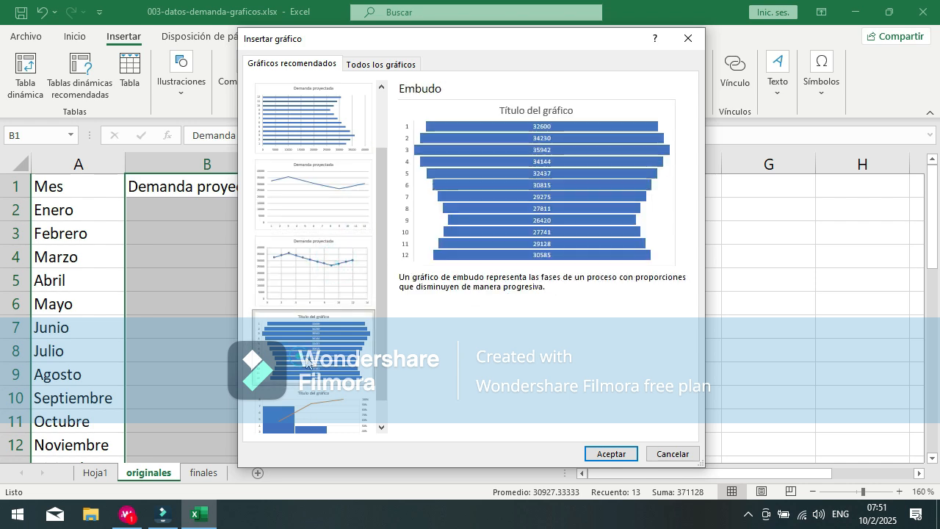
pyautogui.scroll(-1, 301, 382)
pyautogui.click(288, 409)
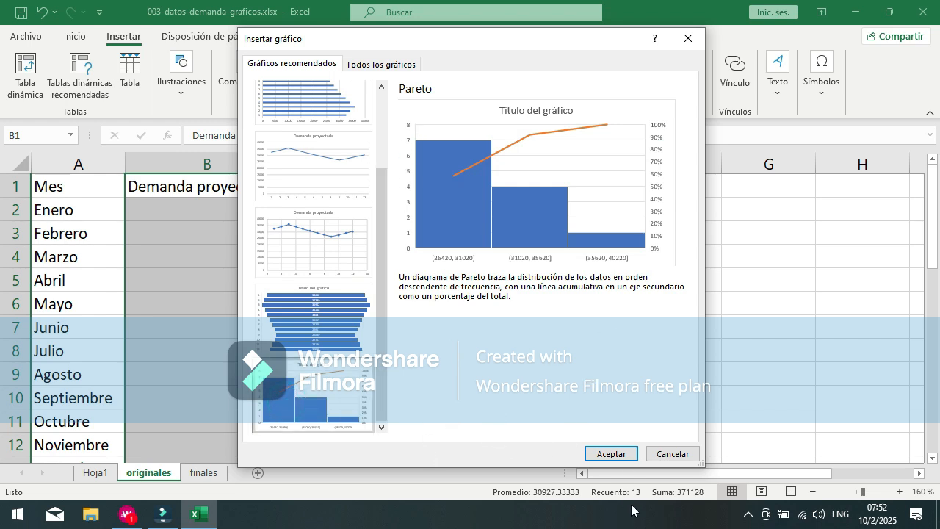
pyautogui.click(681, 459)
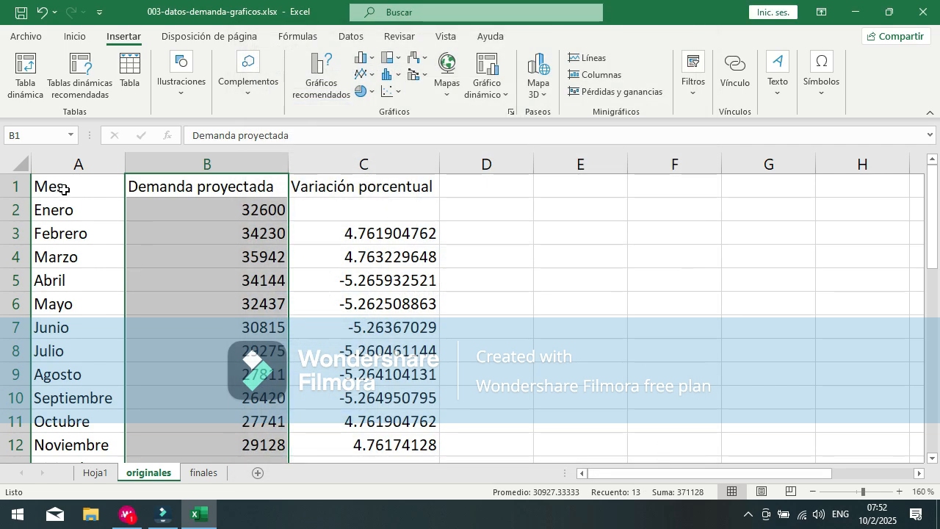
# Step: Select the Mes and Demanda proyectada data with their headers, A1:B13
pyautogui.click(65, 189)
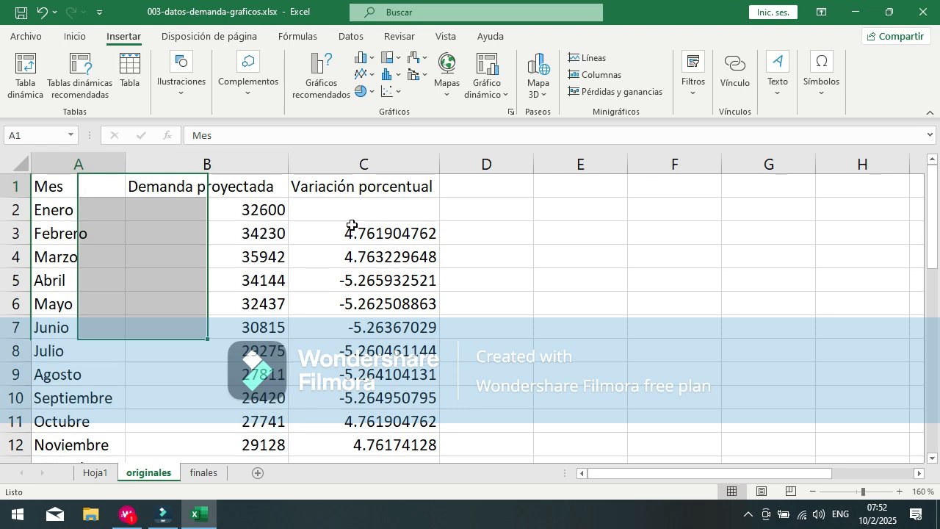
pyautogui.hotkey('ctrl', 'shift', 'Down')
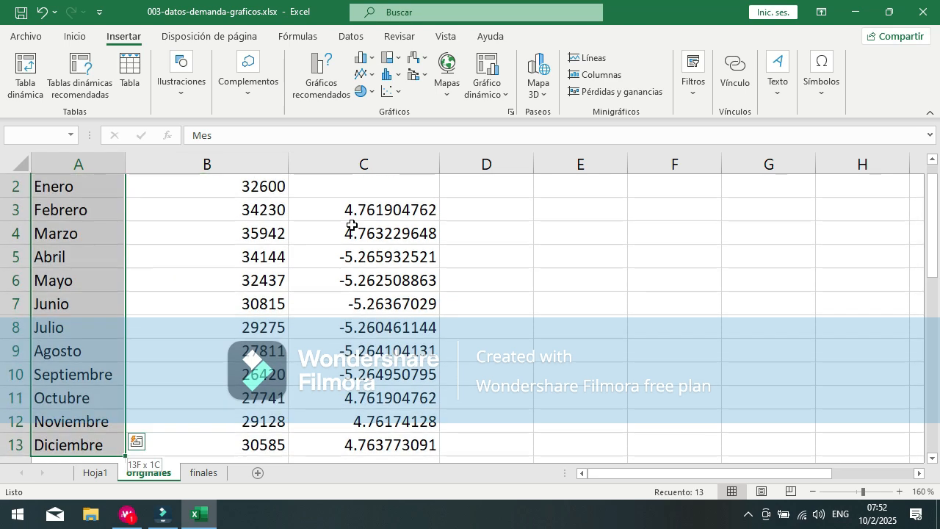
pyautogui.hotkey('ctrl', 'shift', 'Right')
pyautogui.hotkey('shift', 'Left')
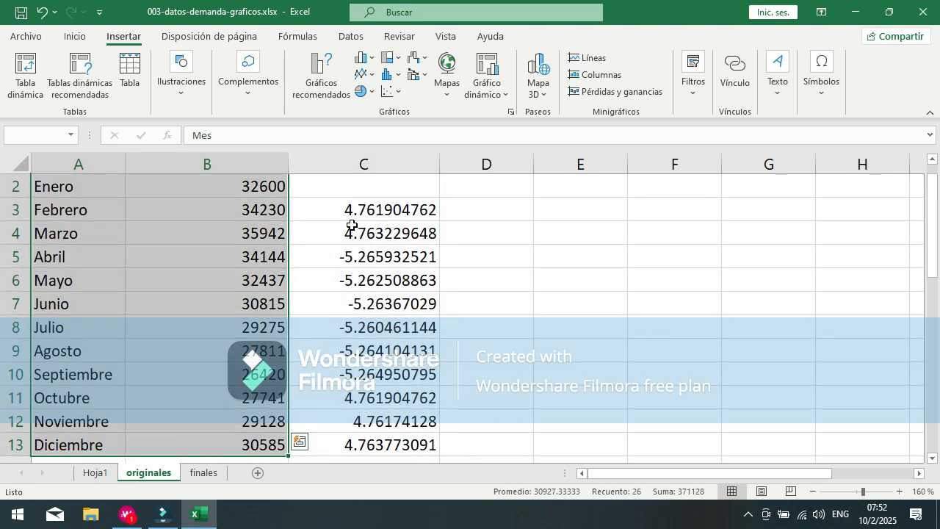
pyautogui.scroll(1, 135, 210)
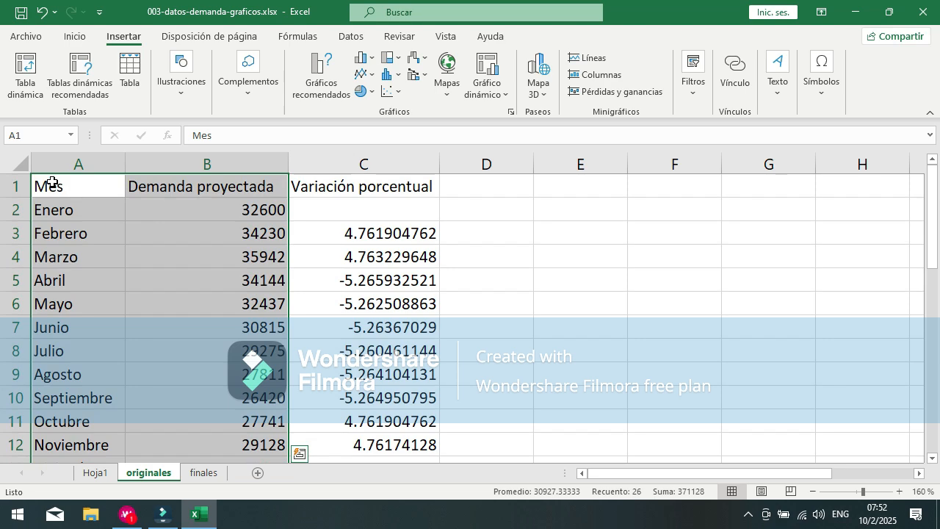
pyautogui.scroll(-2, 151, 246)
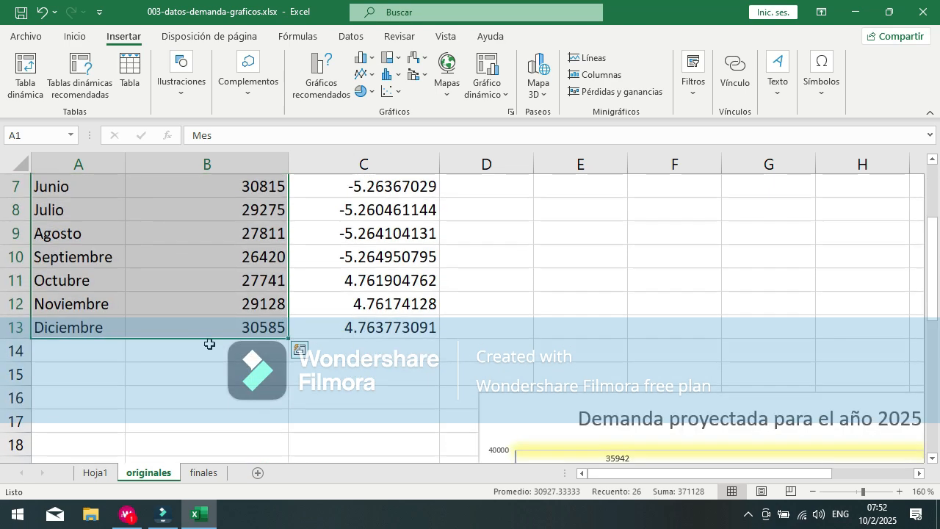
pyautogui.scroll(2, 321, 294)
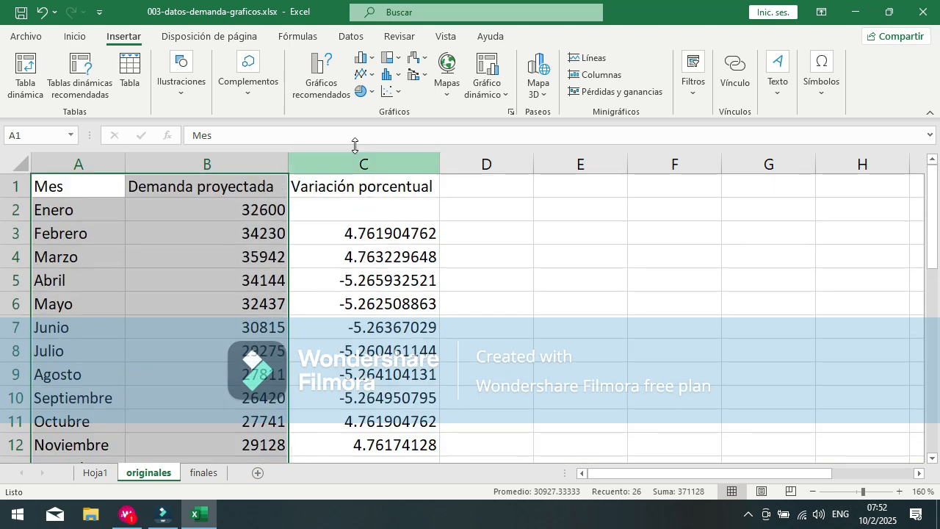
# Step: Preview the recommended column, area, funnel and Pareto charts for the Mes and Demanda proyectada data, and view all available chart types
pyautogui.click(323, 87)
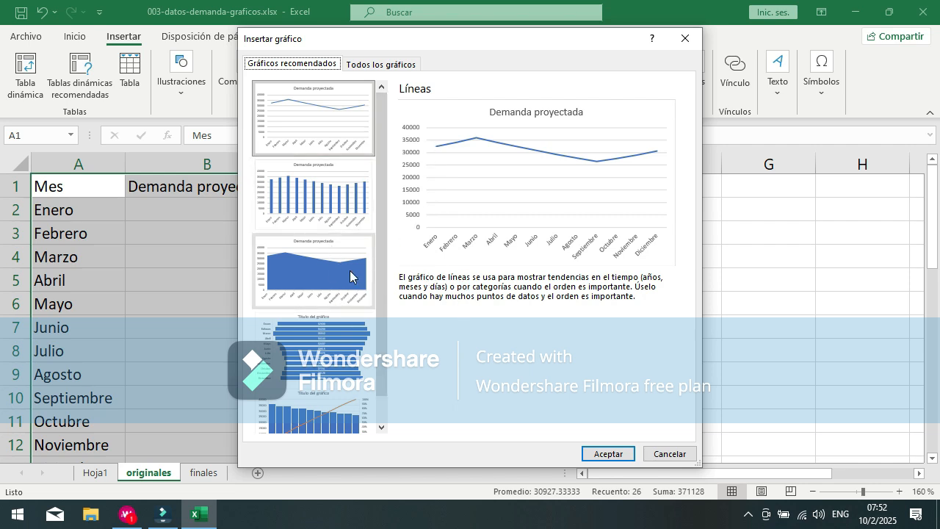
pyautogui.click(330, 220)
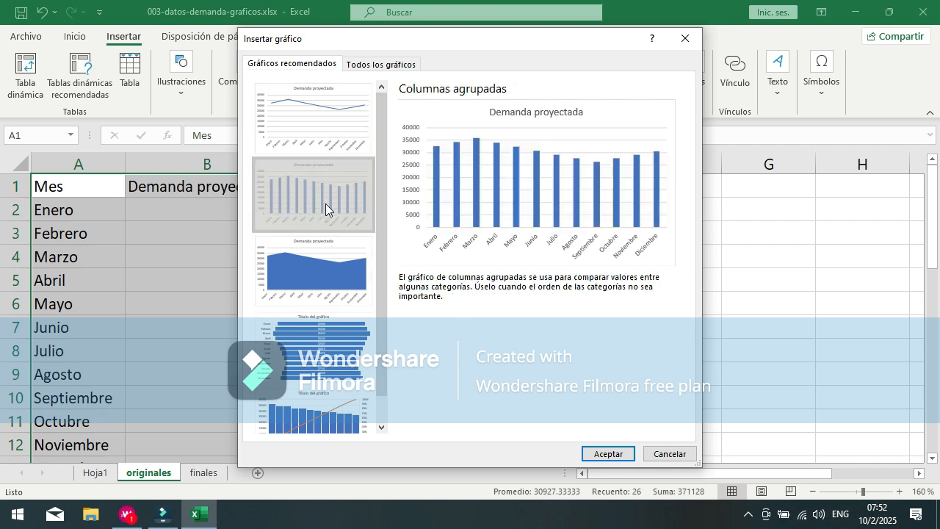
pyautogui.click(305, 278)
pyautogui.click(316, 349)
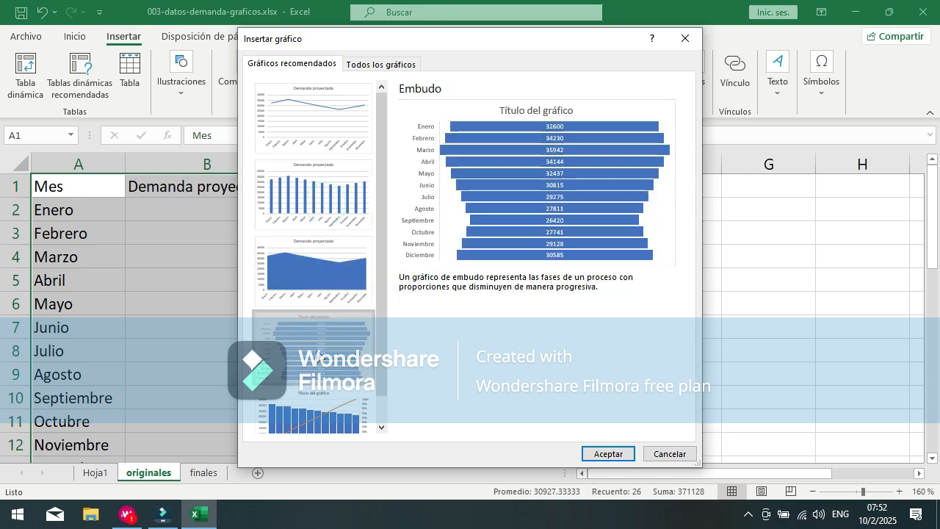
pyautogui.click(333, 408)
pyautogui.scroll(-1, 385, 391)
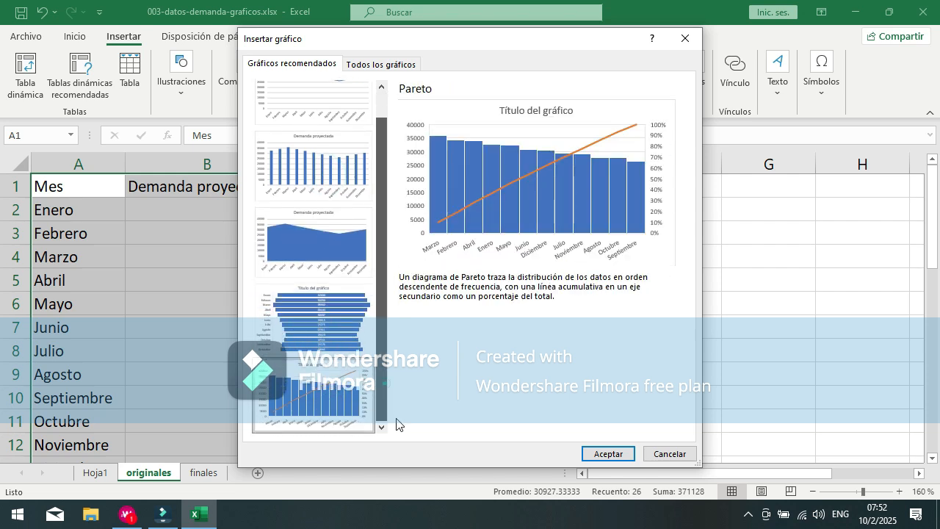
pyautogui.click(378, 65)
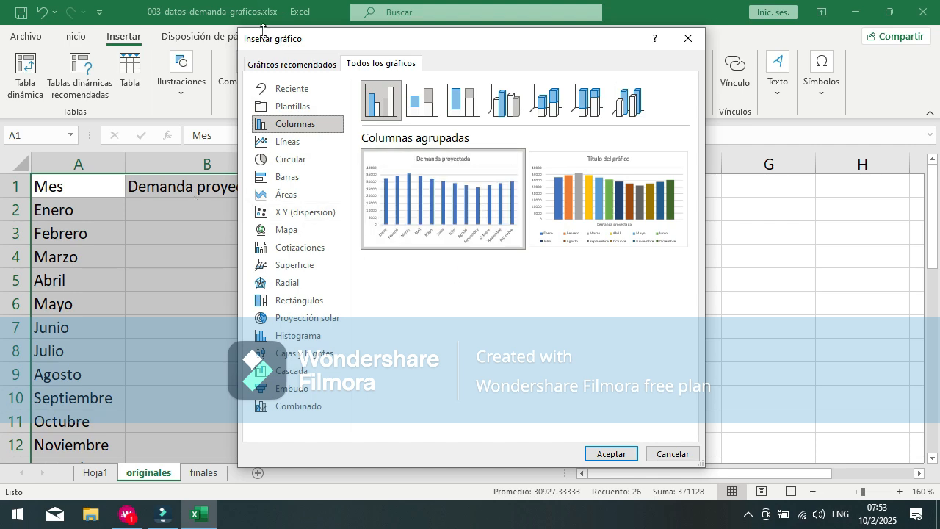
# Step: Insert the recommended clustered column chart (Columnas agrupadas) of Demanda proyectada by Mes
pyautogui.click(291, 65)
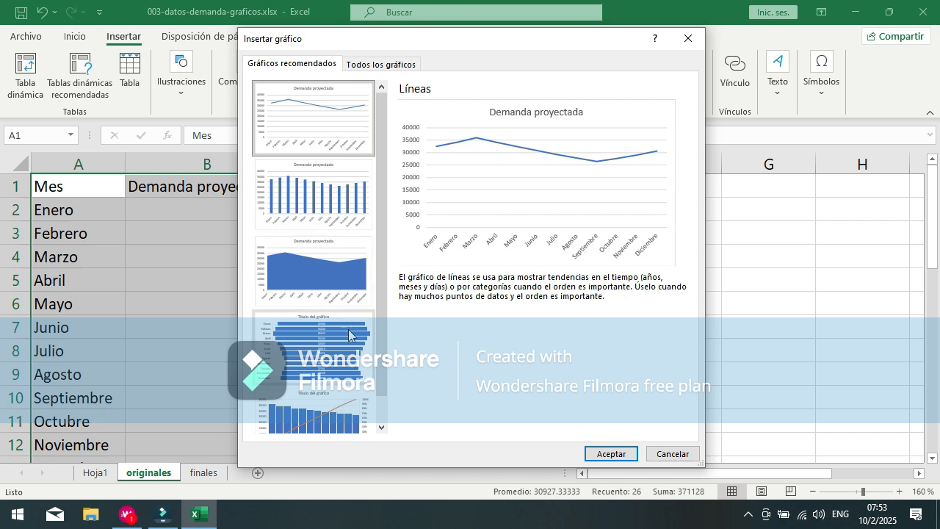
pyautogui.click(301, 185)
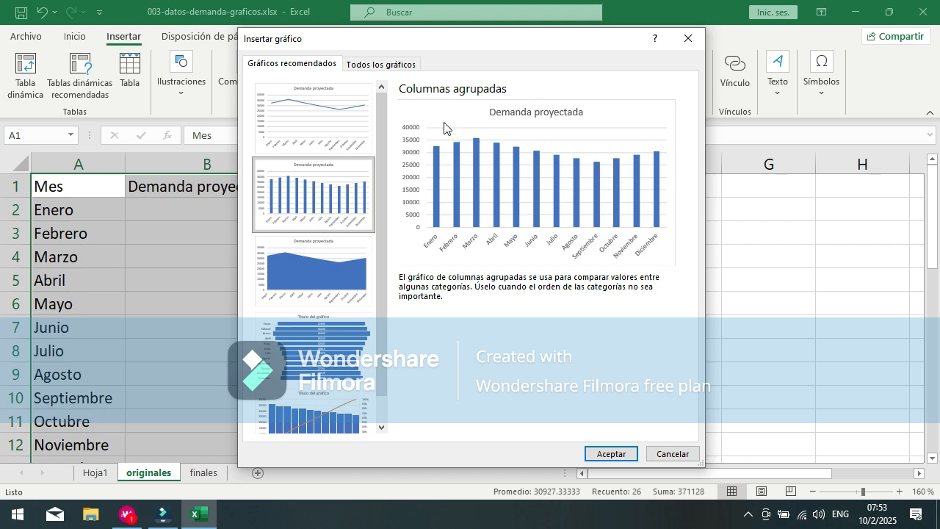
pyautogui.click(624, 454)
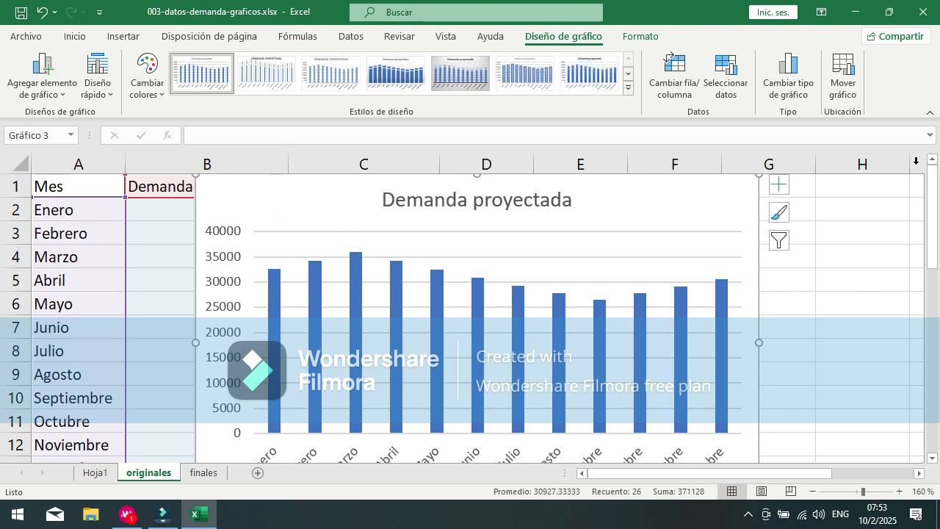
# Step: Collapse the ribbon, then shrink the column chart slightly and place it beside the data table, starting at column D
pyautogui.click(930, 119)
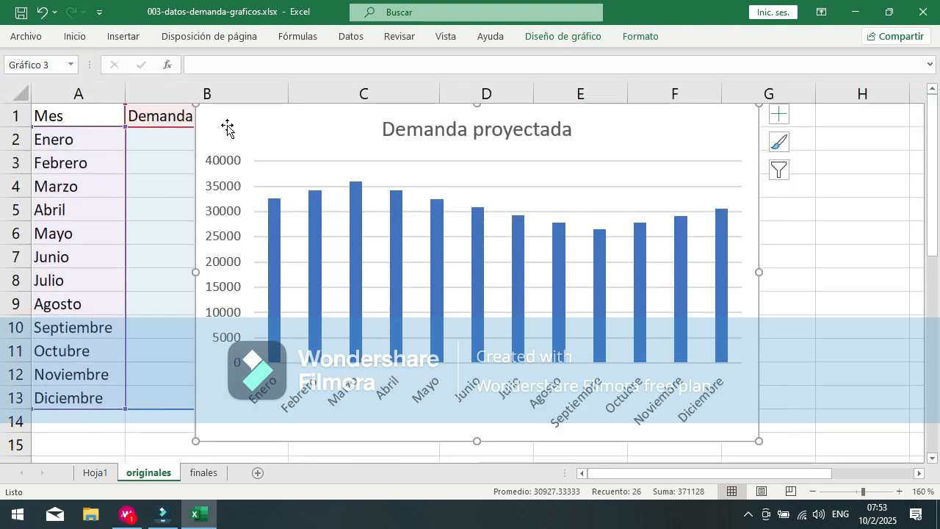
pyautogui.moveTo(760, 444); pyautogui.dragTo(682, 407)
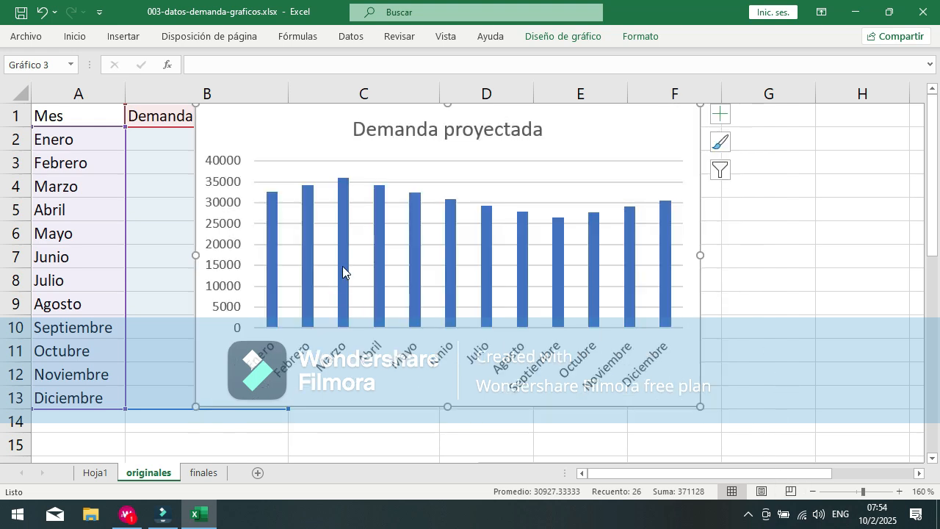
pyautogui.moveTo(210, 120); pyautogui.dragTo(463, 123)
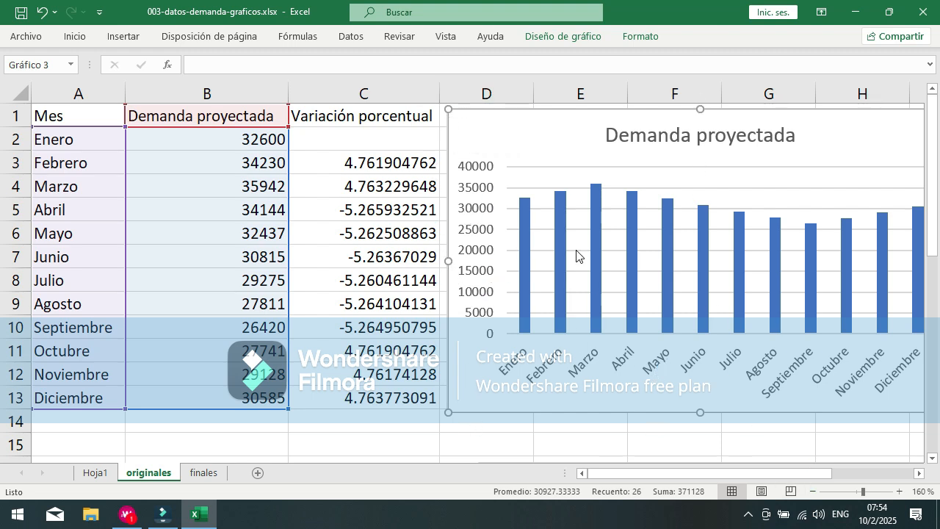
pyautogui.click(357, 440)
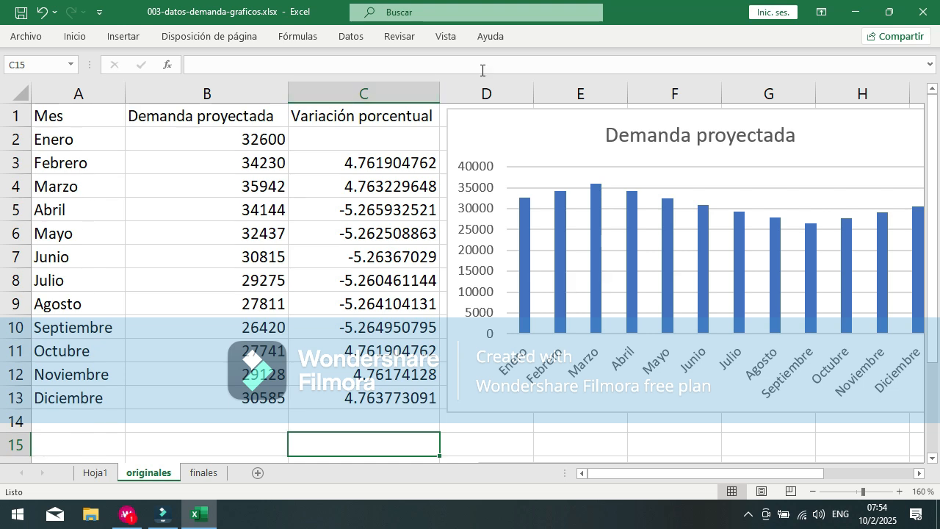
# Step: Examine the parts of the column chart: chart area, title, vertical axis, horizontal axis, plot area and data series
pyautogui.click(494, 122)
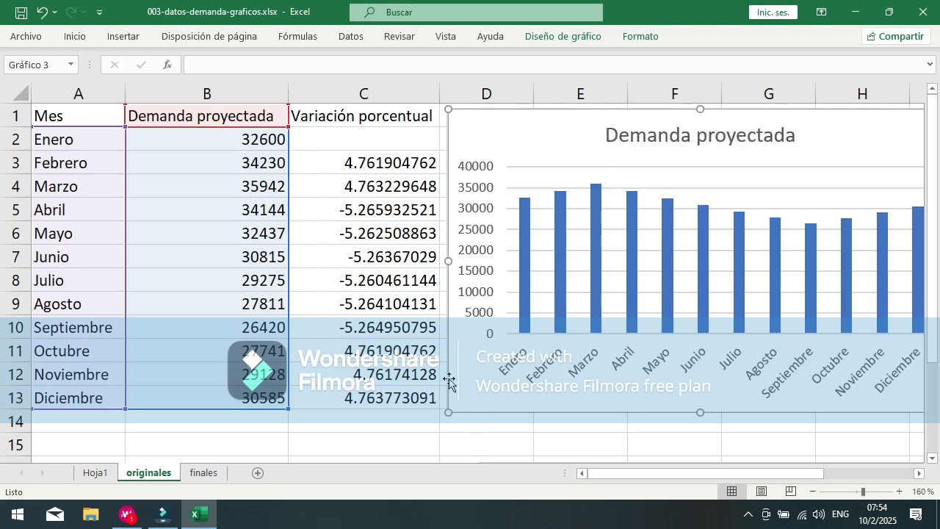
pyautogui.click(513, 123)
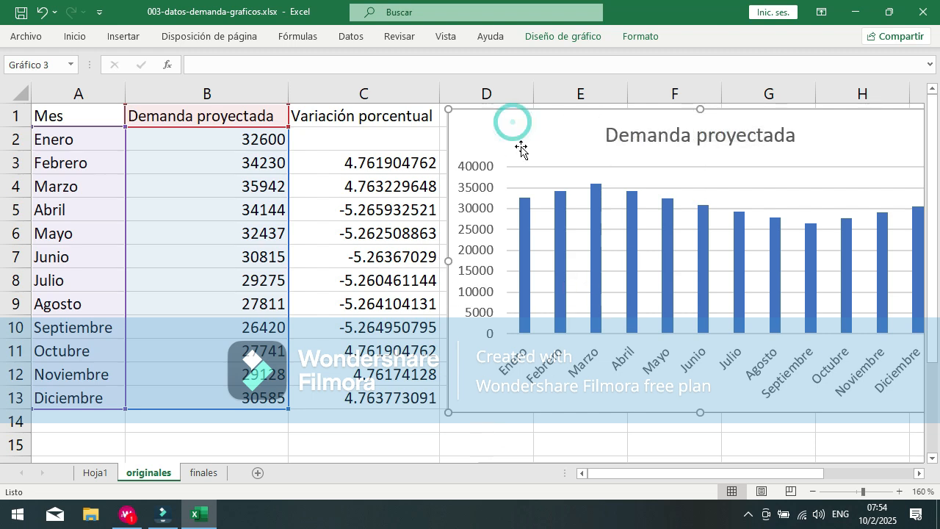
pyautogui.click(610, 135)
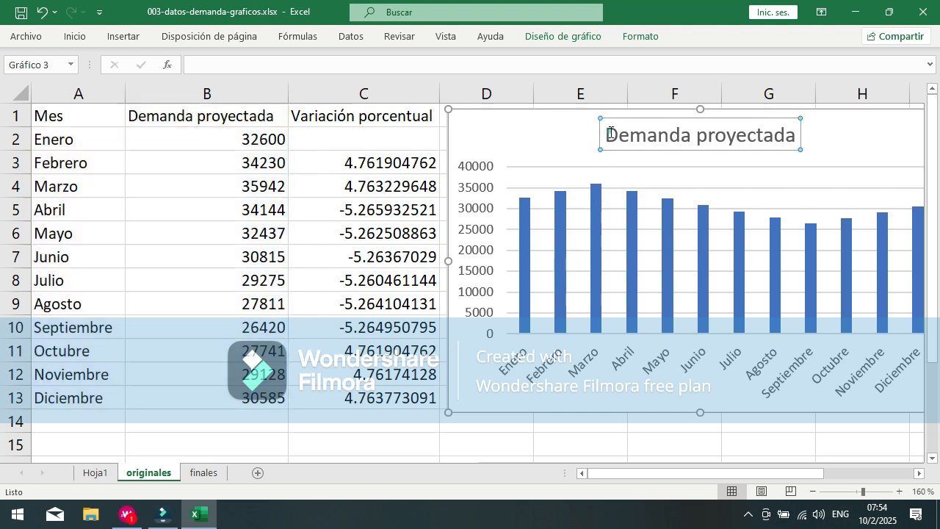
pyautogui.click(465, 166)
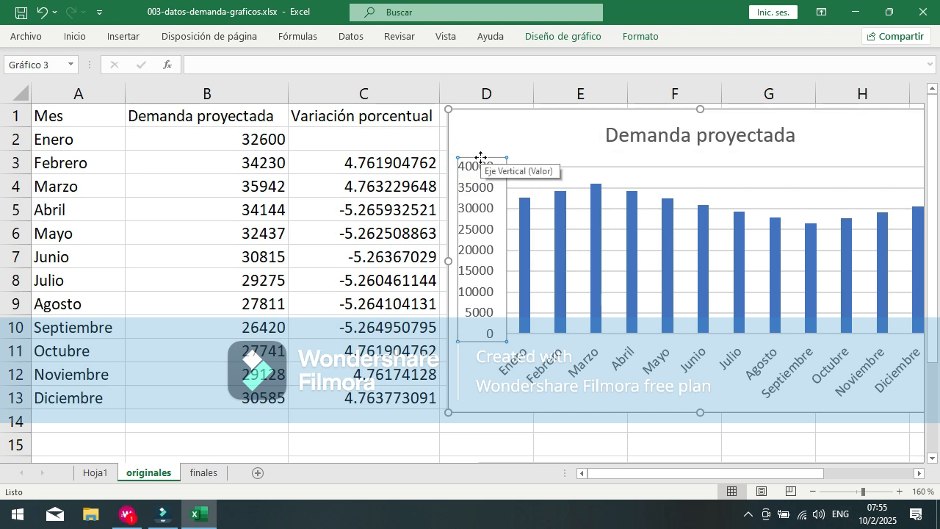
pyautogui.click(516, 364)
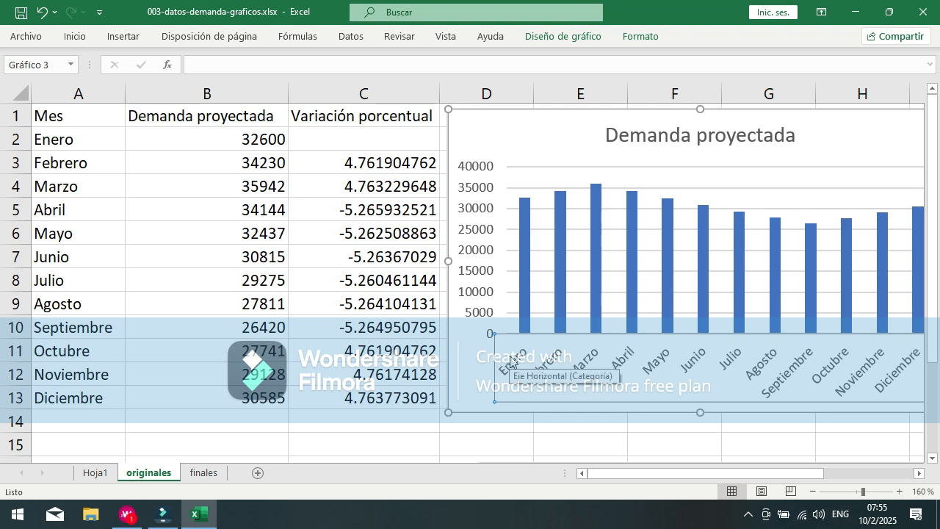
pyautogui.moveTo(604, 475); pyautogui.dragTo(637, 473)
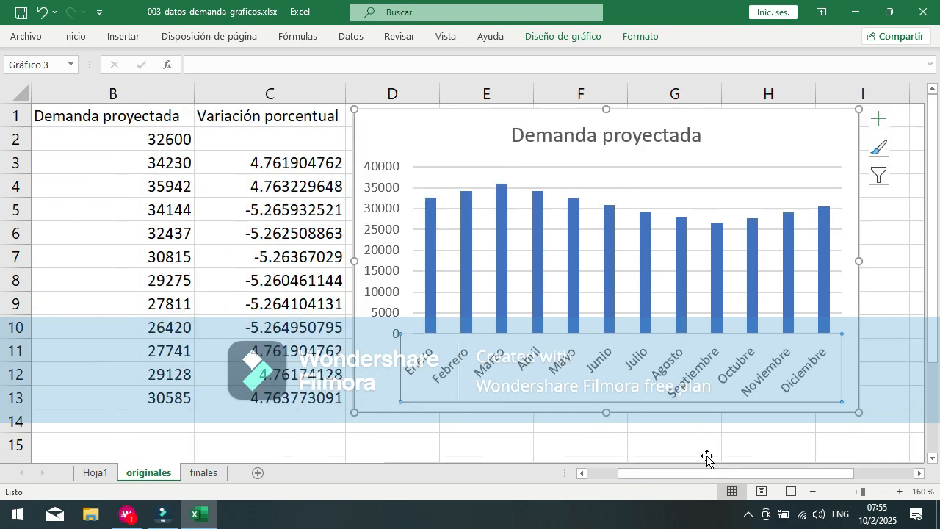
pyautogui.click(514, 170)
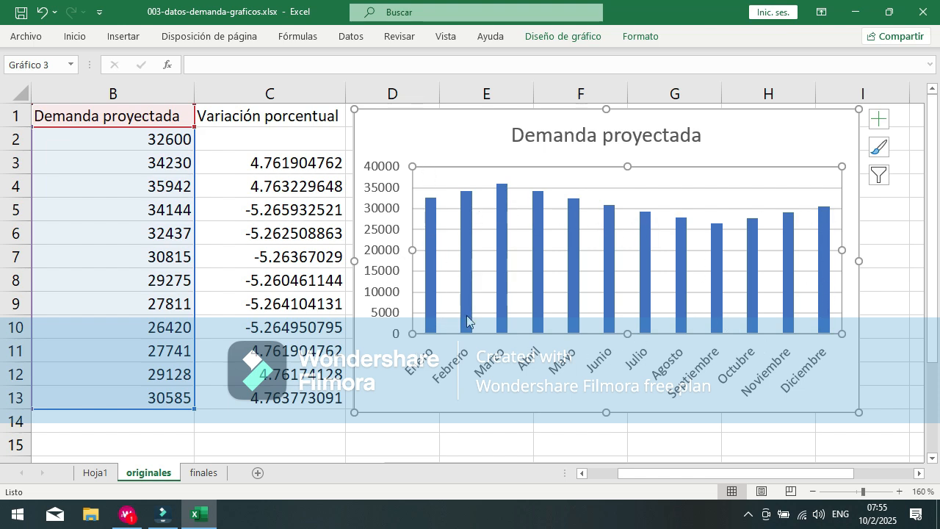
pyautogui.click(466, 253)
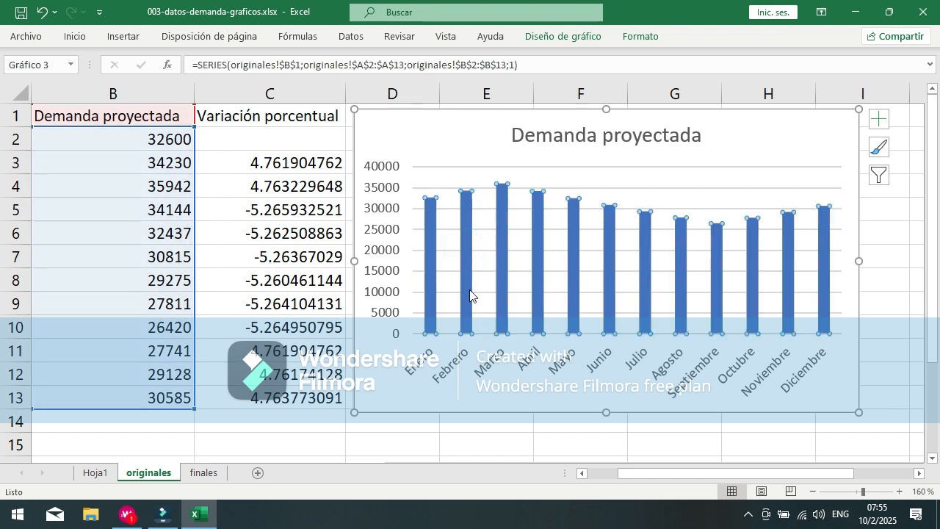
# Step: Check the values of individual monthly columns in the chart, such as Enero, Febrero and Marzo, against the data table
pyautogui.moveTo(470, 294)
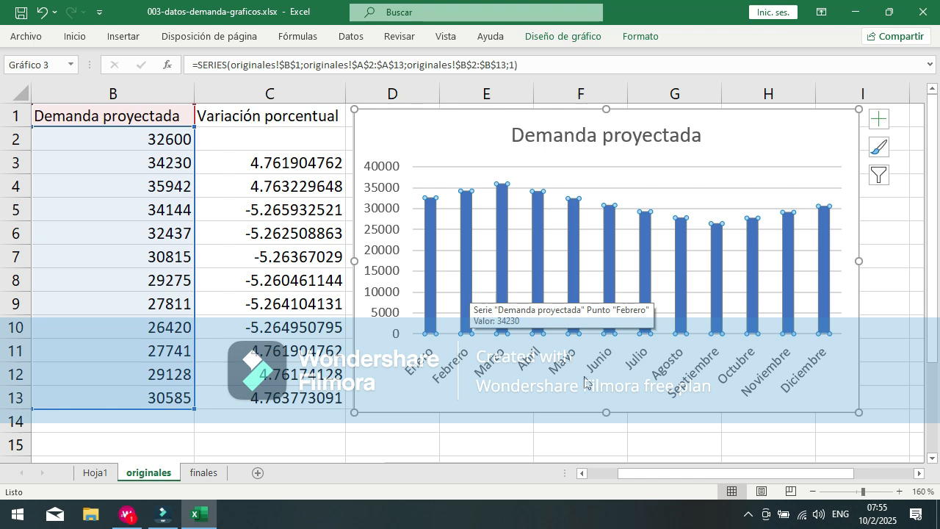
pyautogui.moveTo(779, 474); pyautogui.dragTo(701, 484)
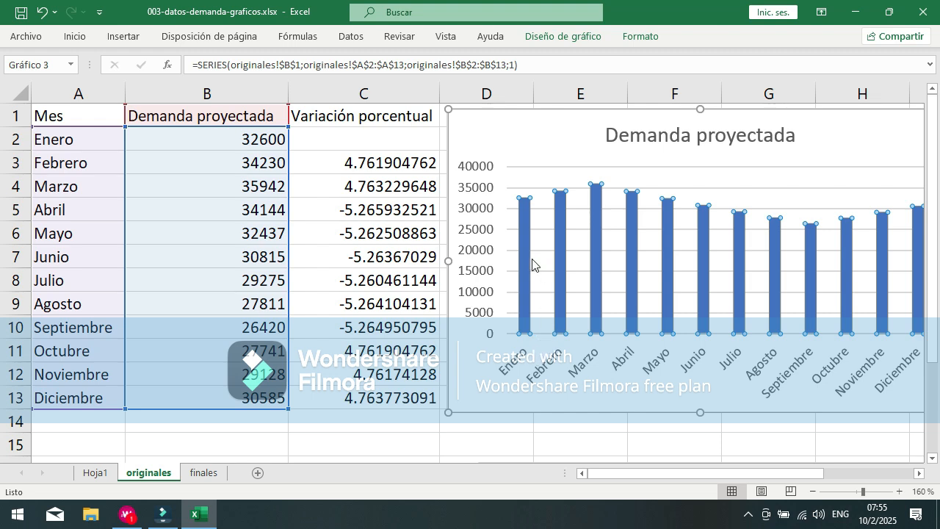
pyautogui.moveTo(529, 242)
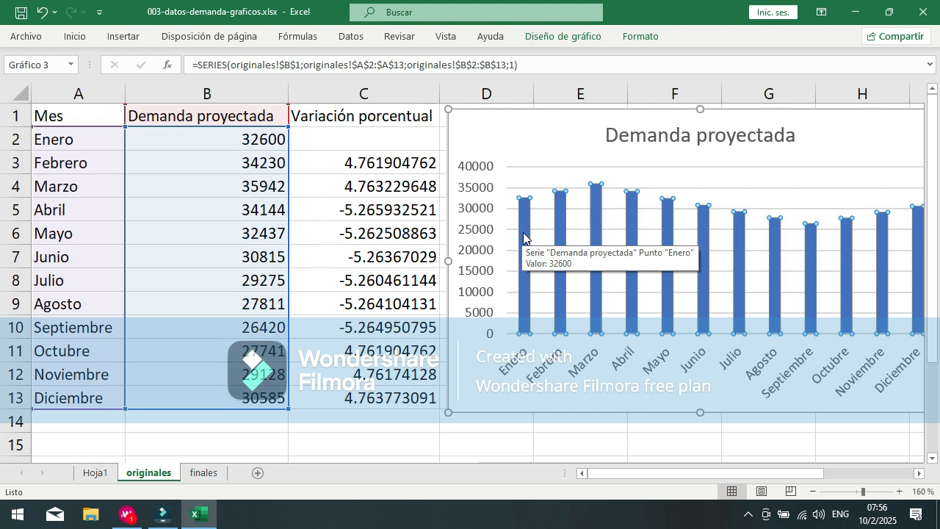
pyautogui.moveTo(558, 225)
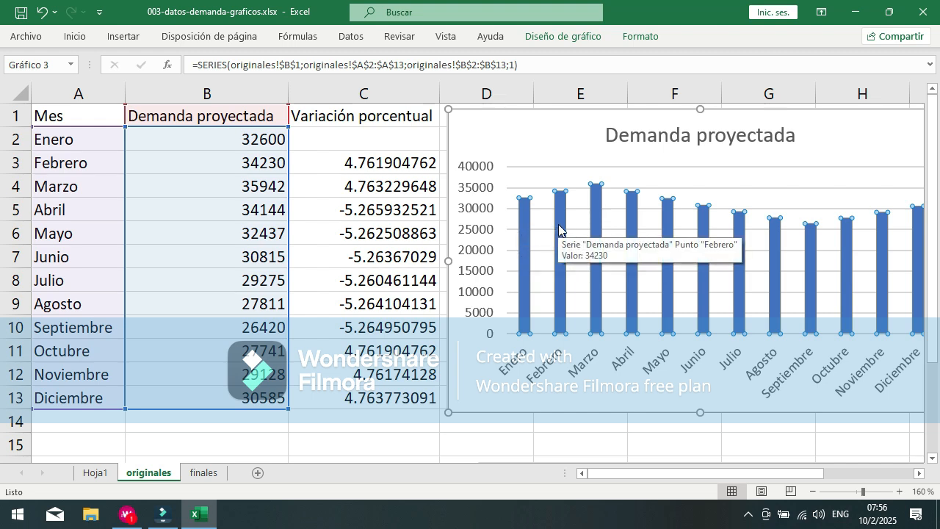
pyautogui.moveTo(595, 236)
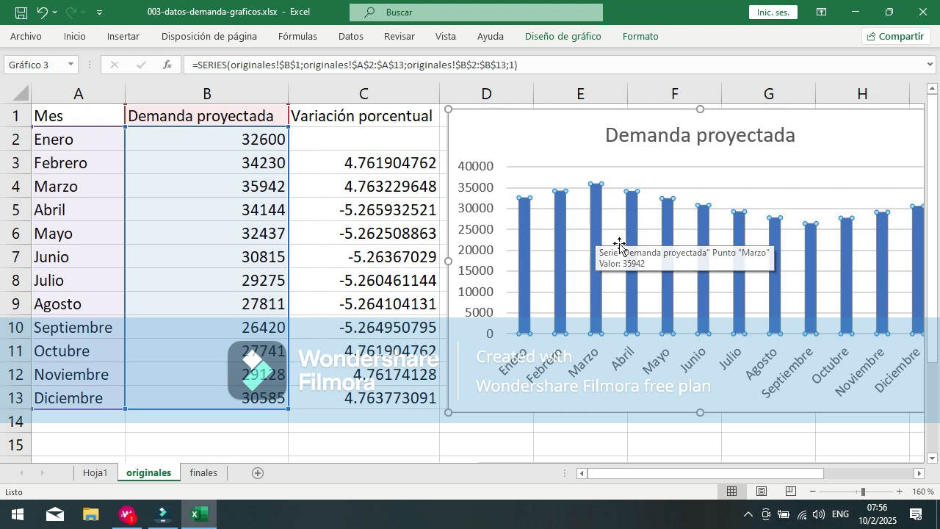
pyautogui.moveTo(916, 301)
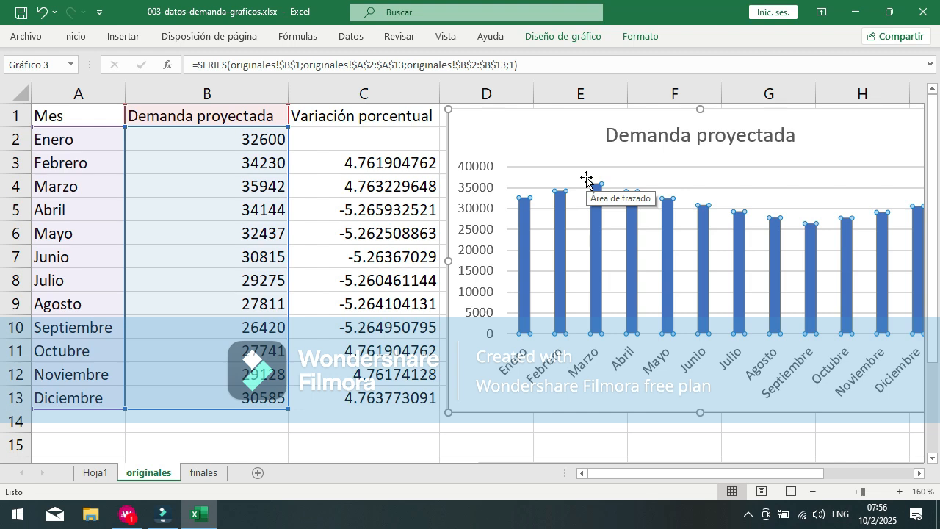
pyautogui.click(592, 404)
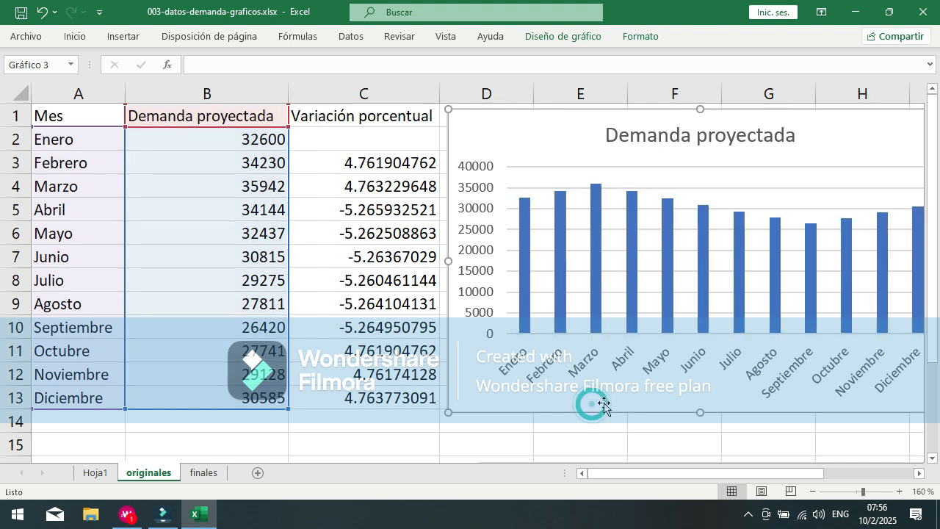
# Step: Review the chart element options for axes, chart title, data labels and data table, and add axis titles to the column chart
pyautogui.moveTo(643, 478); pyautogui.dragTo(685, 474)
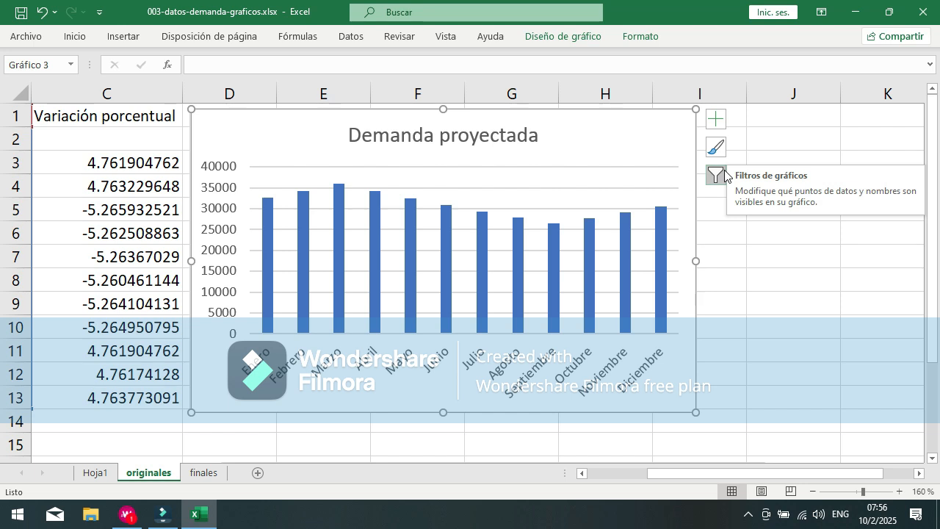
pyautogui.click(717, 126)
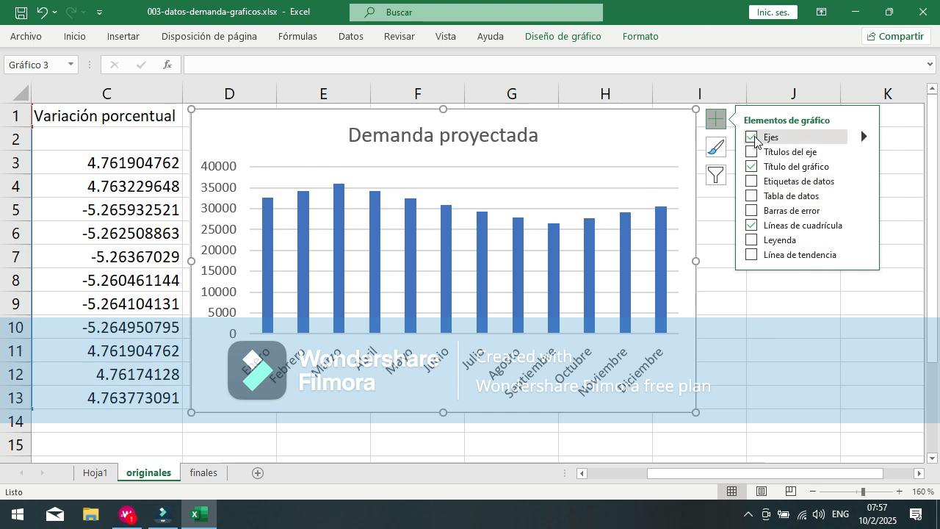
pyautogui.moveTo(864, 137)
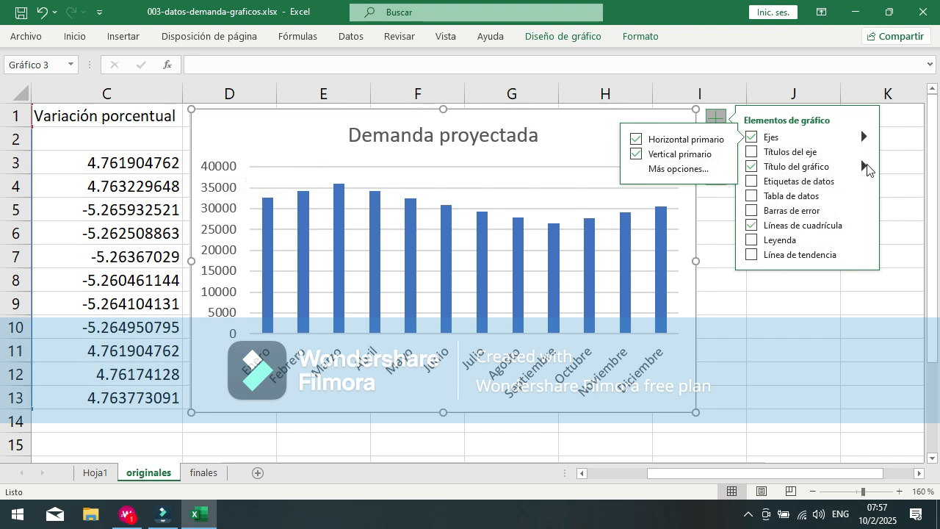
pyautogui.click(866, 165)
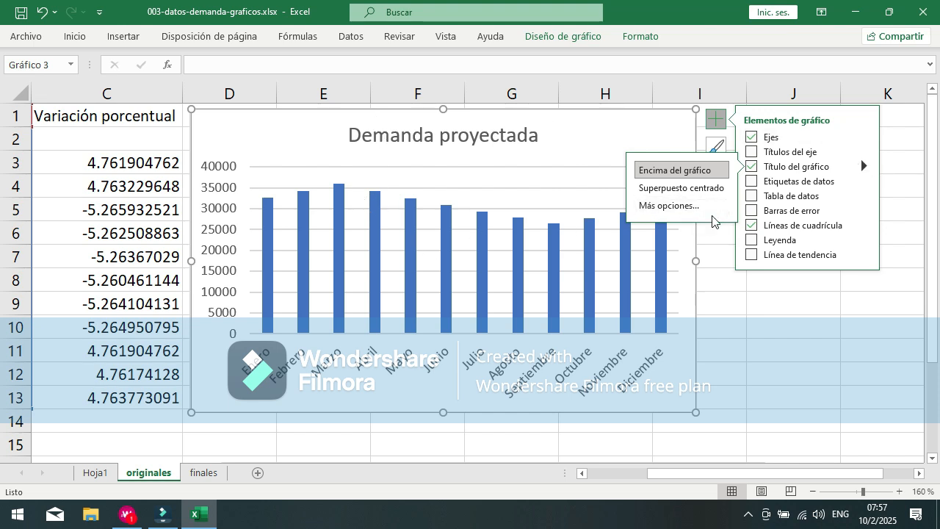
pyautogui.moveTo(797, 185)
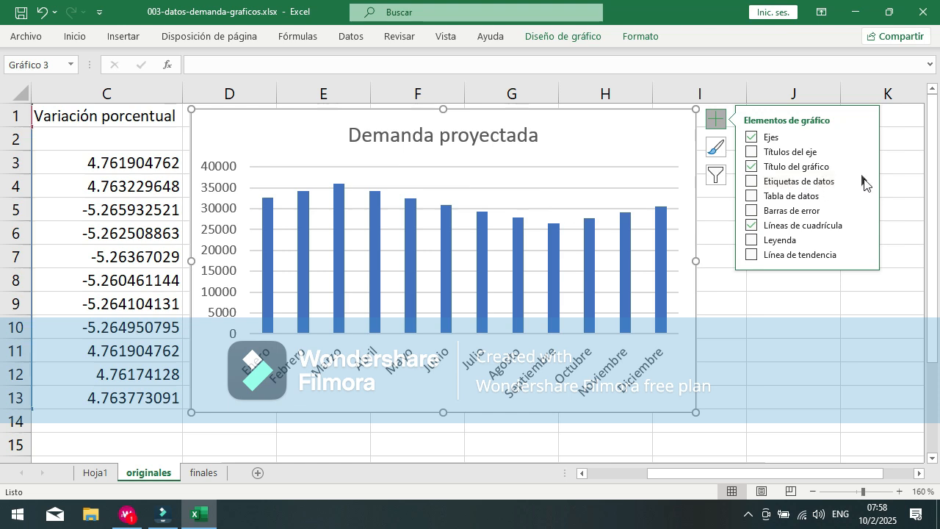
pyautogui.click(864, 182)
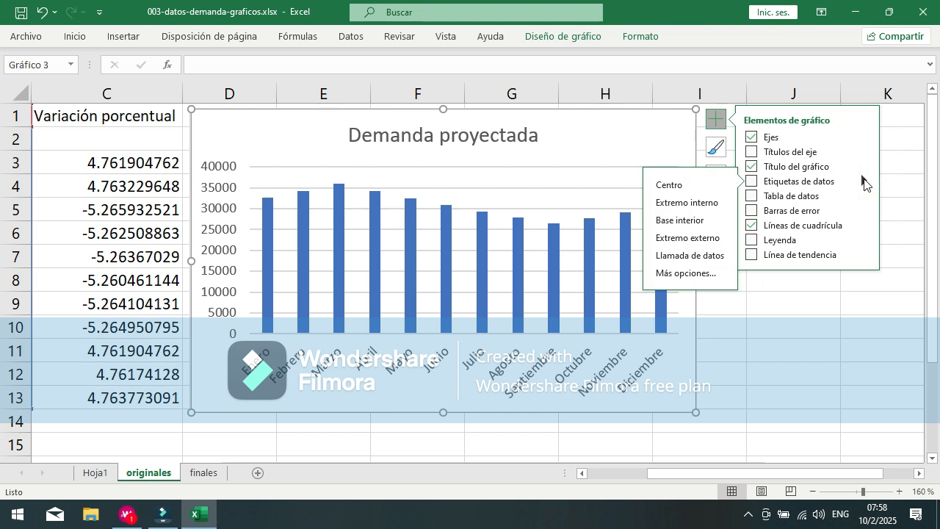
pyautogui.click(865, 137)
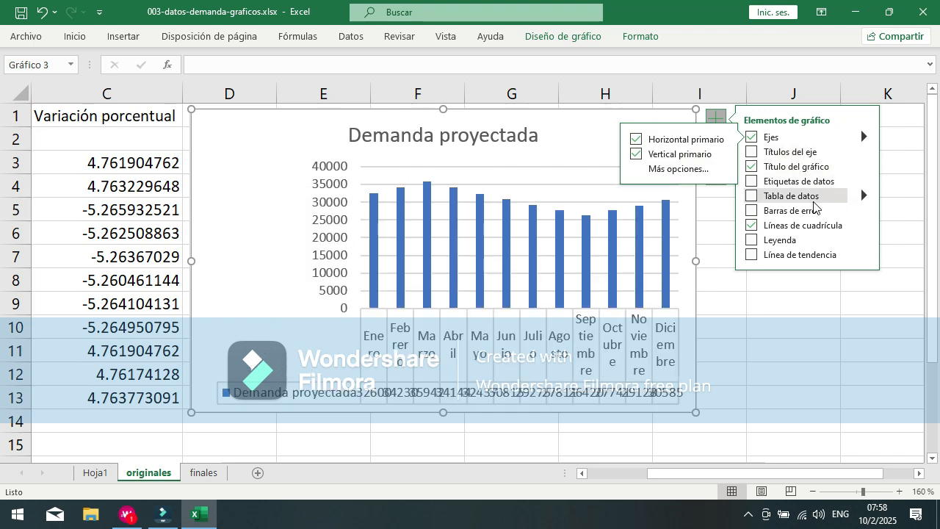
pyautogui.click(865, 196)
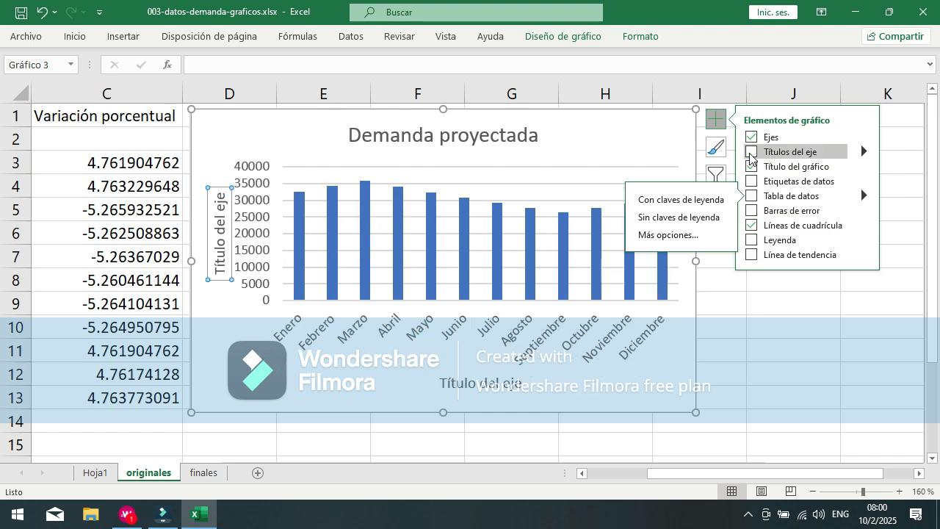
pyautogui.click(750, 153)
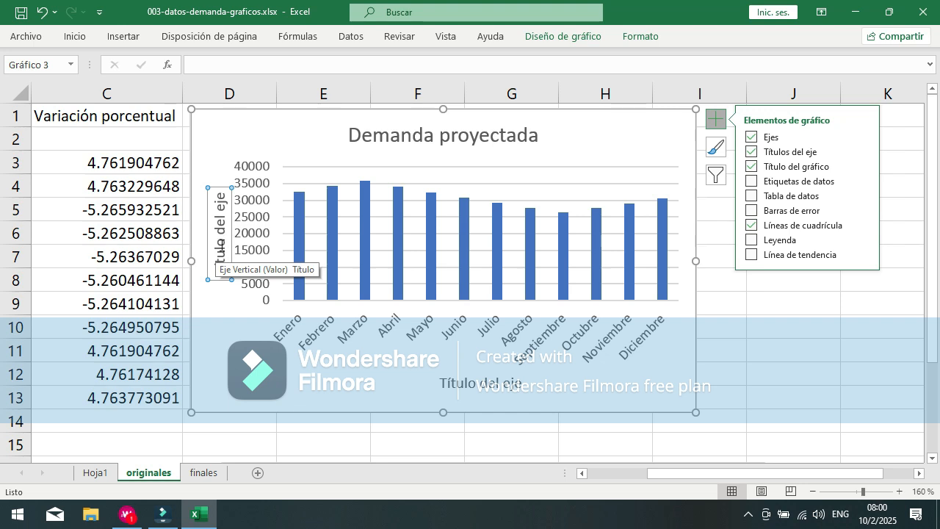
# Step: Replace the vertical axis title's placeholder text with "Unidades"
pyautogui.click(221, 250)
pyautogui.doubleClick(222, 248)
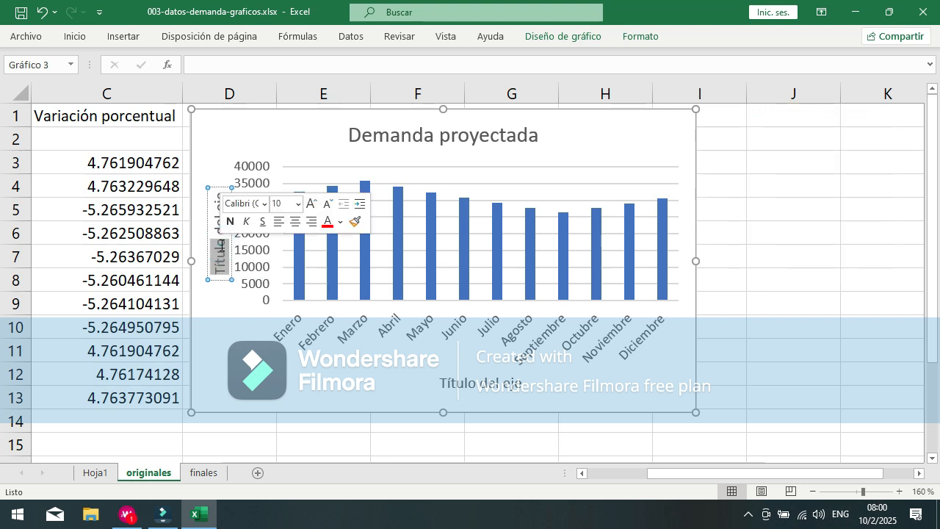
pyautogui.tripleClick(222, 249)
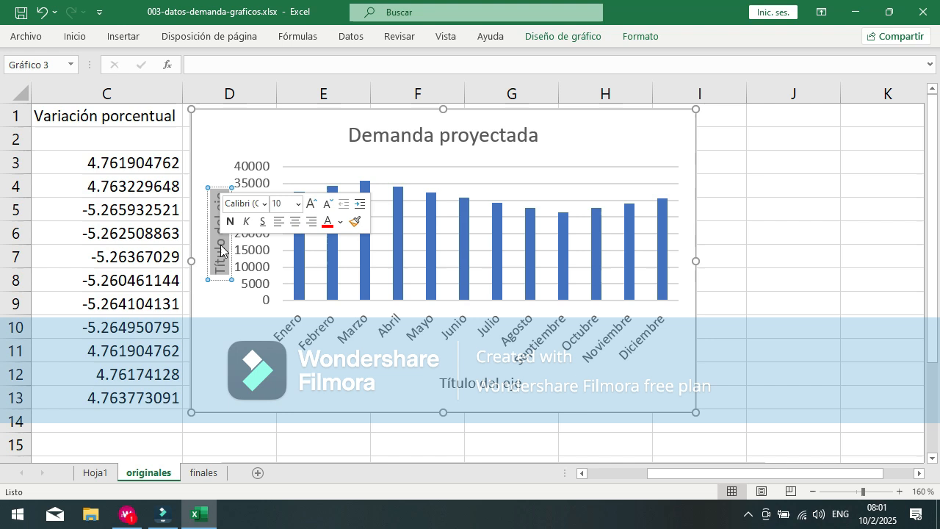
pyautogui.write('U')
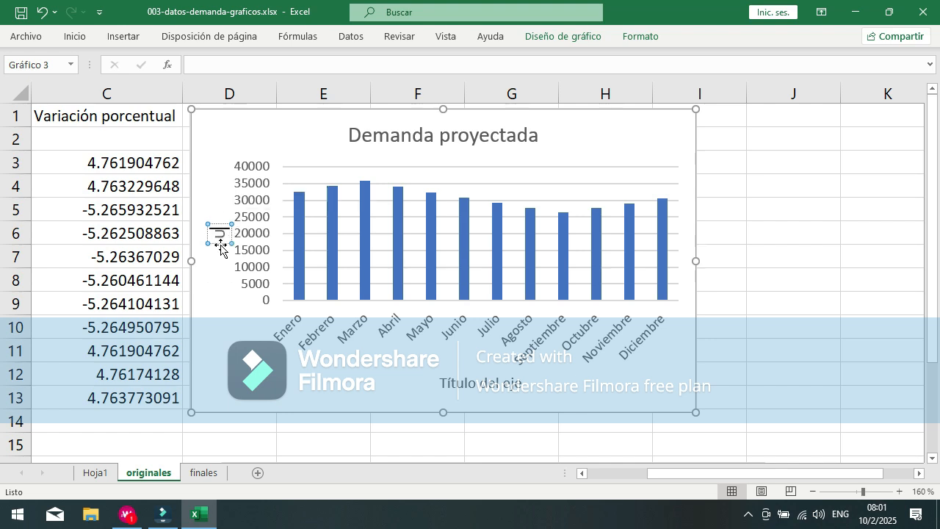
pyautogui.write('nidades')
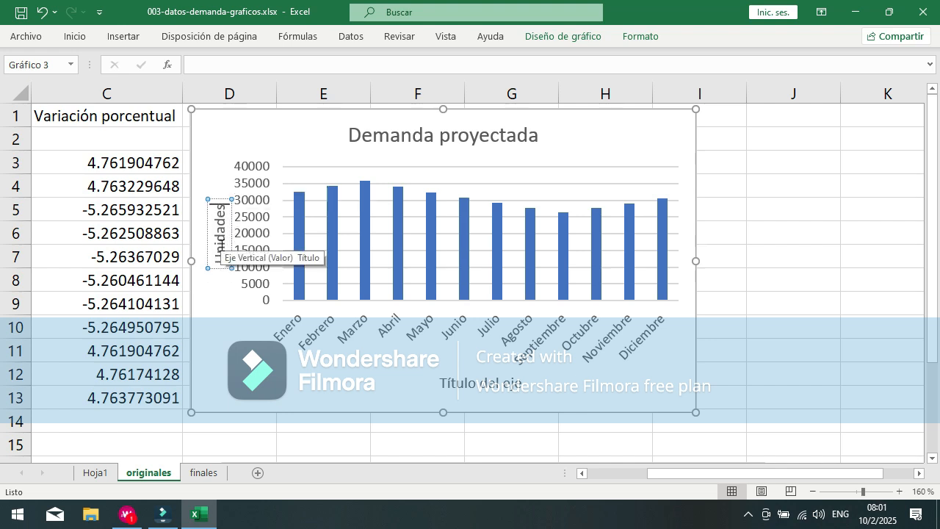
pyautogui.click(309, 390)
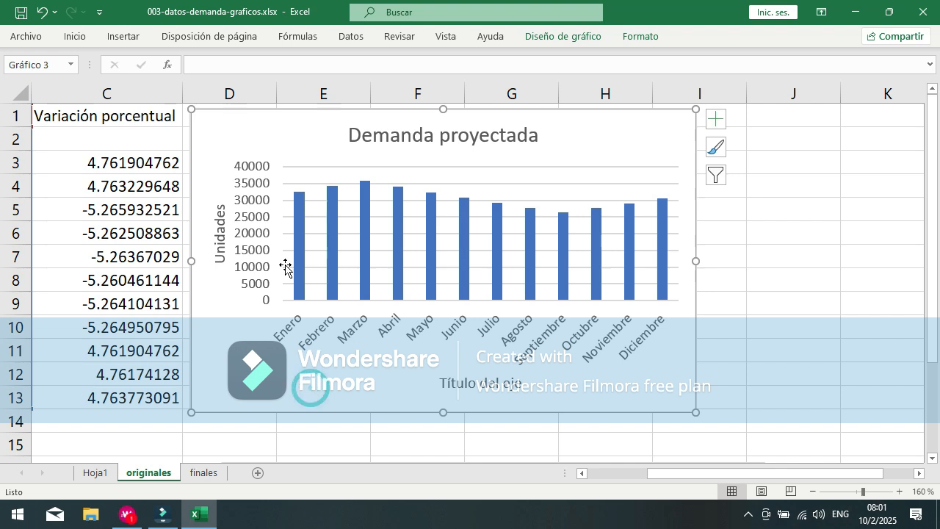
# Step: Review the chart title and axis title options, turning the primary horizontal and vertical axis titles off and on again
pyautogui.click(719, 122)
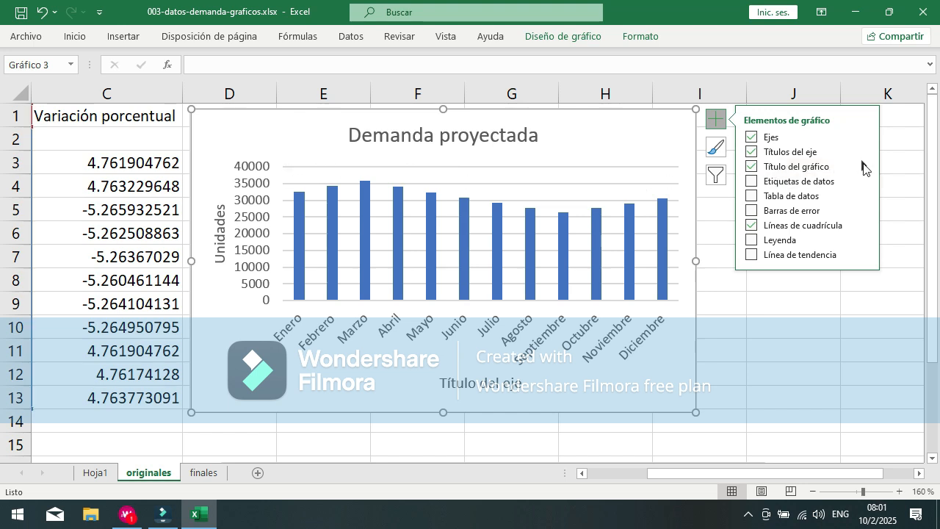
pyautogui.click(862, 164)
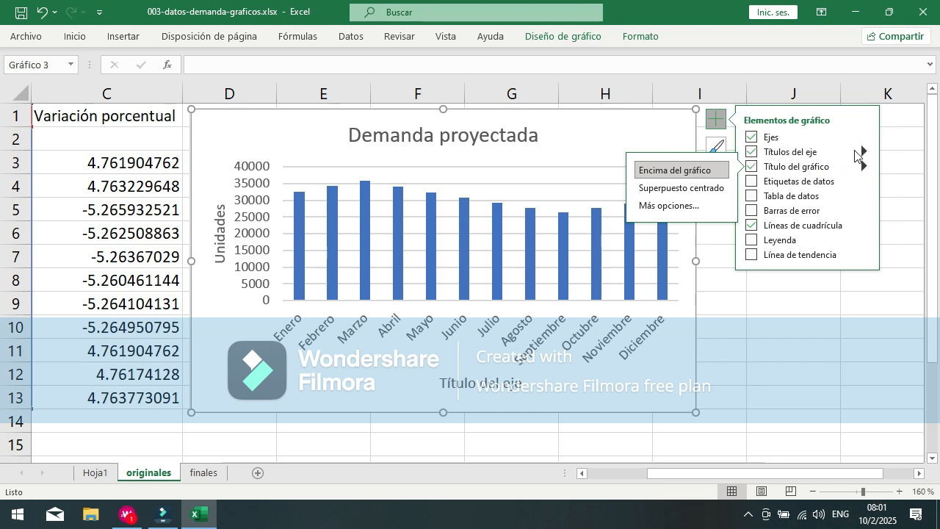
pyautogui.click(863, 151)
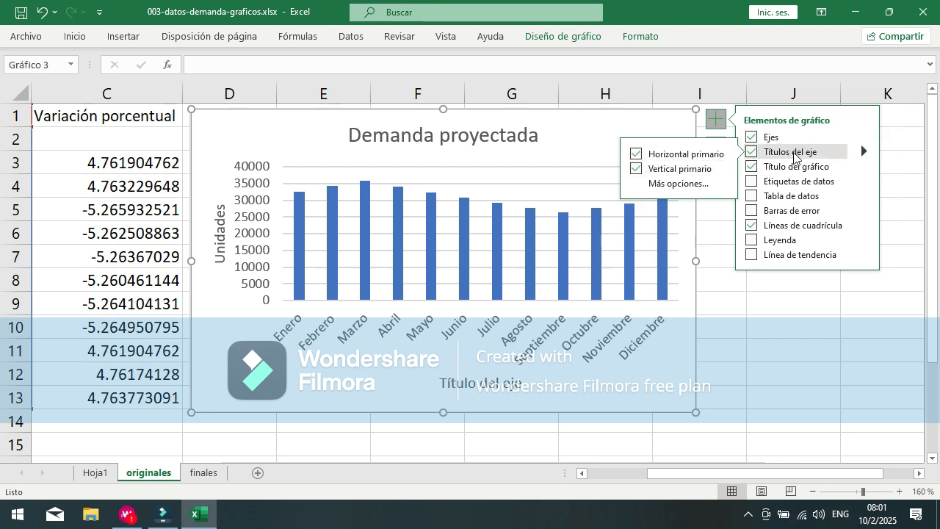
pyautogui.click(752, 153)
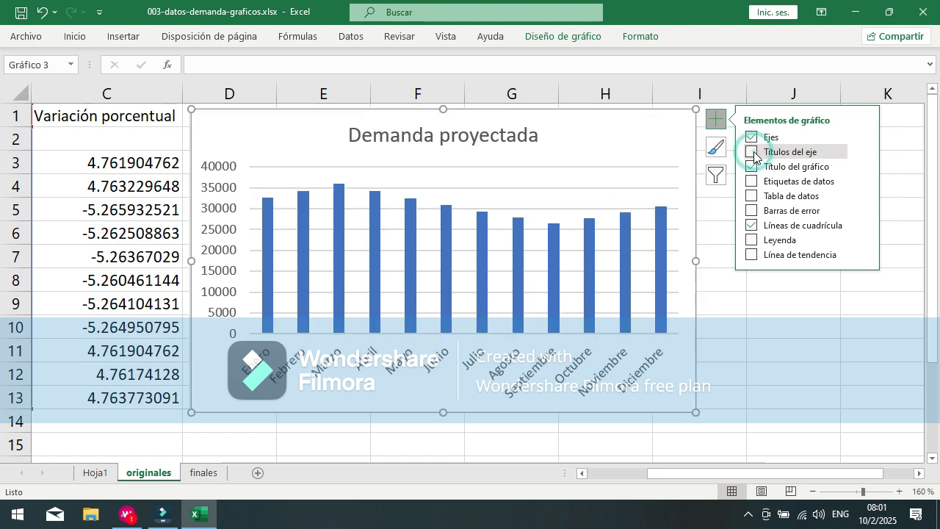
pyautogui.click(752, 152)
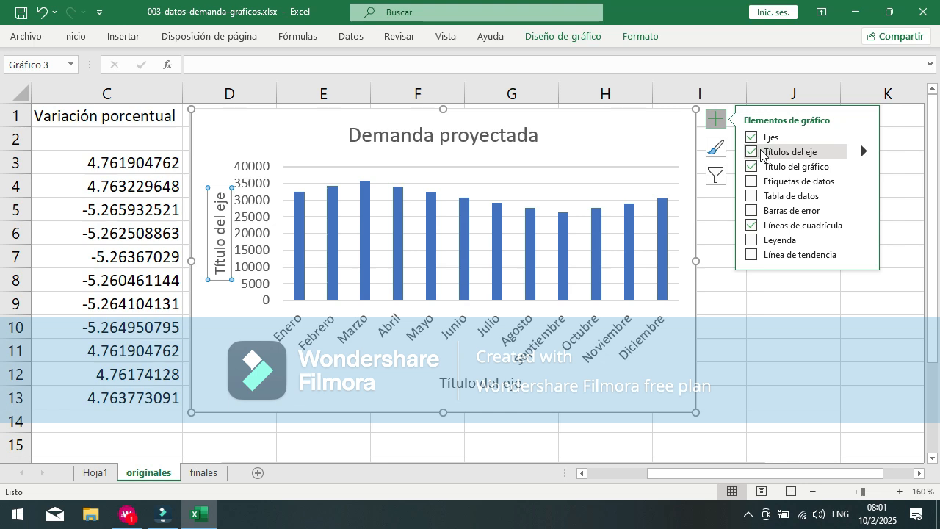
pyautogui.click(865, 152)
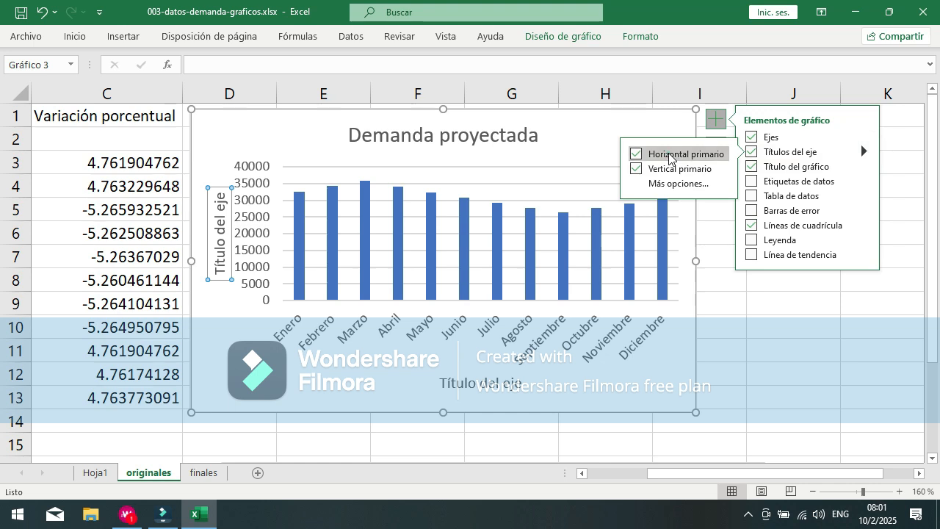
pyautogui.click(667, 155)
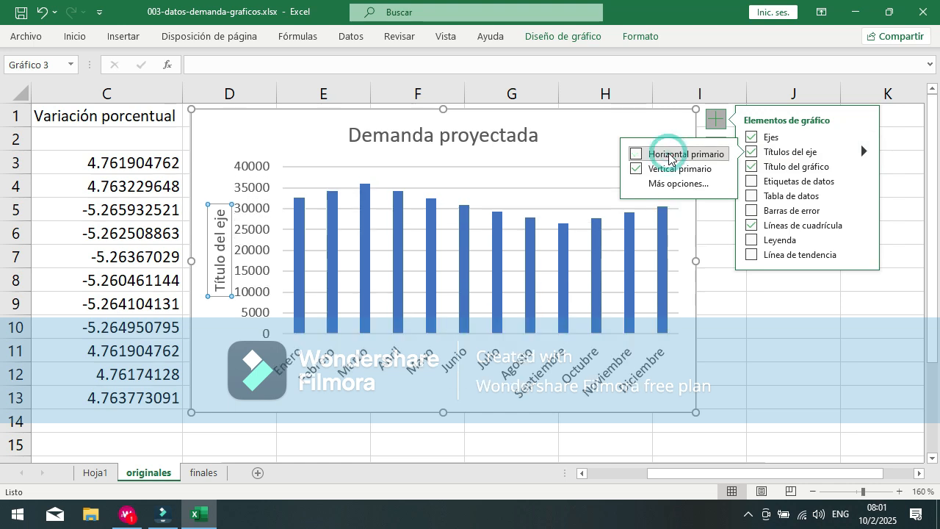
pyautogui.click(636, 171)
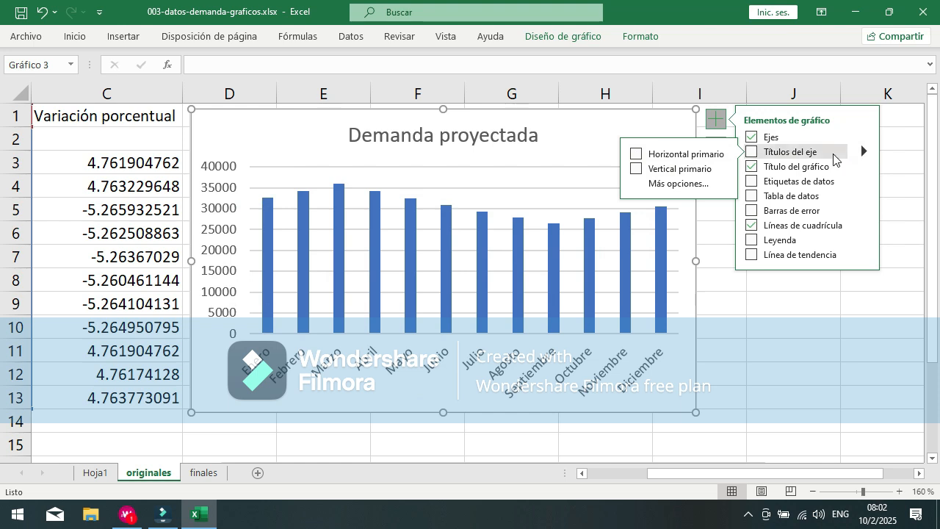
pyautogui.click(752, 154)
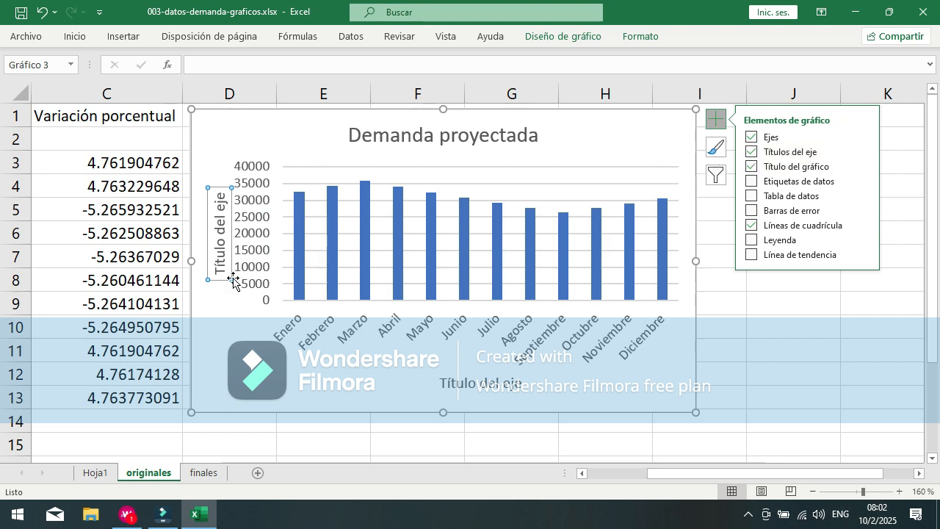
# Step: Set the text of the restored vertical axis title to "Unidades"
pyautogui.click(218, 263)
pyautogui.tripleClick(218, 263)
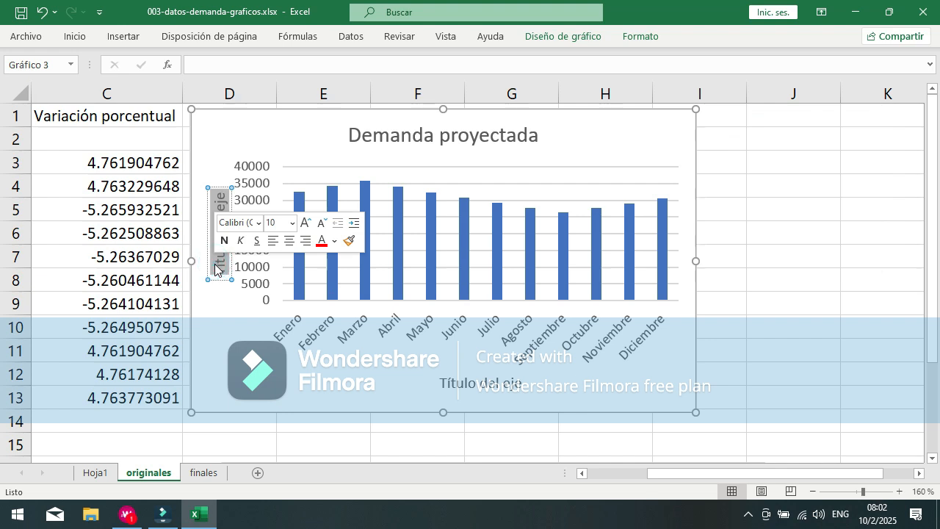
pyautogui.write('Unidades')
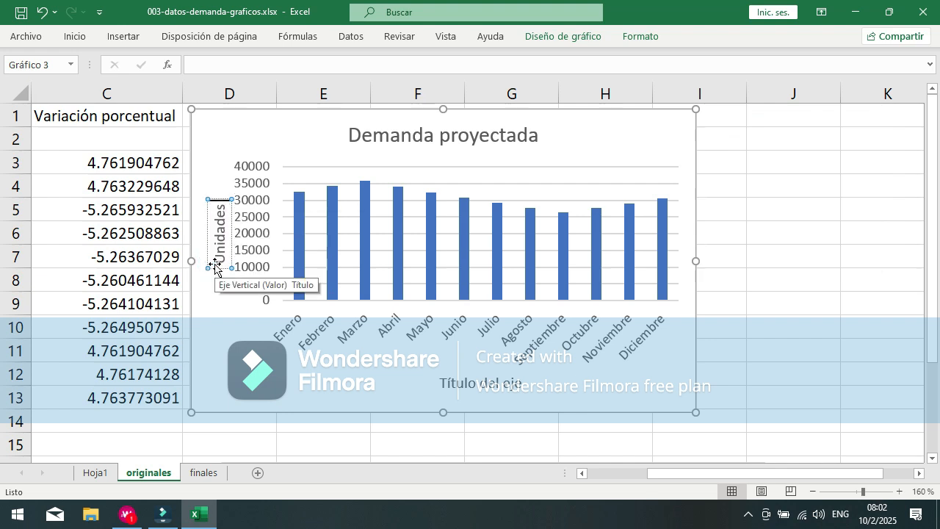
# Step: Replace the horizontal axis title's placeholder with the partial text "Meses del a"
pyautogui.click(460, 382)
pyautogui.tripleClick(464, 381)
pyautogui.write('Meses del año')
pyautogui.press('BackSpace')
pyautogui.press('BackSpace')
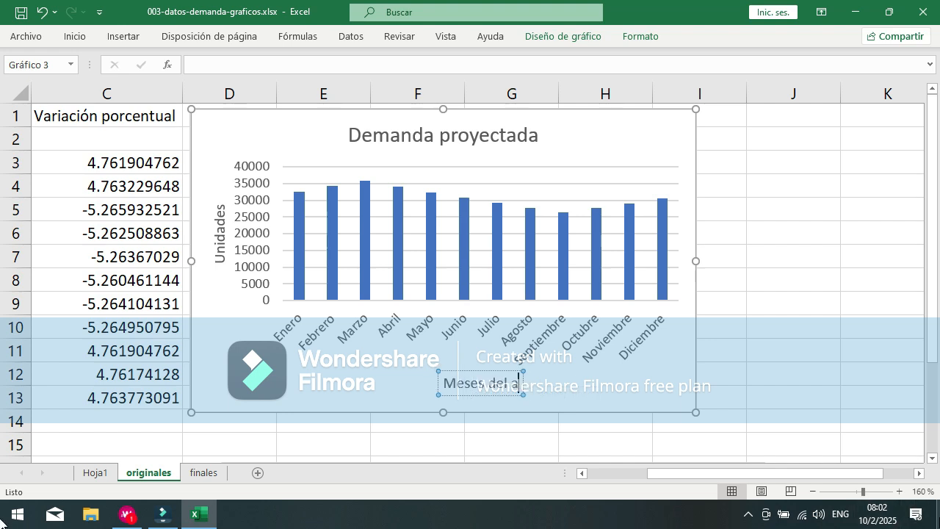
# Step: Switch the keyboard layout to Español (España) and try to complete the word "año" in the horizontal axis title
pyautogui.click(840, 515)
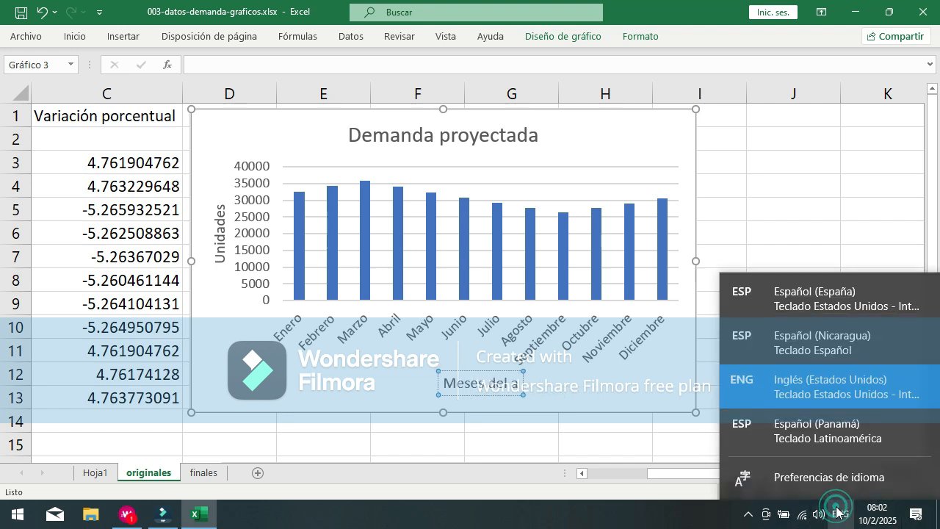
pyautogui.click(804, 303)
pyautogui.write('ñ')
pyautogui.press('BackSpace')
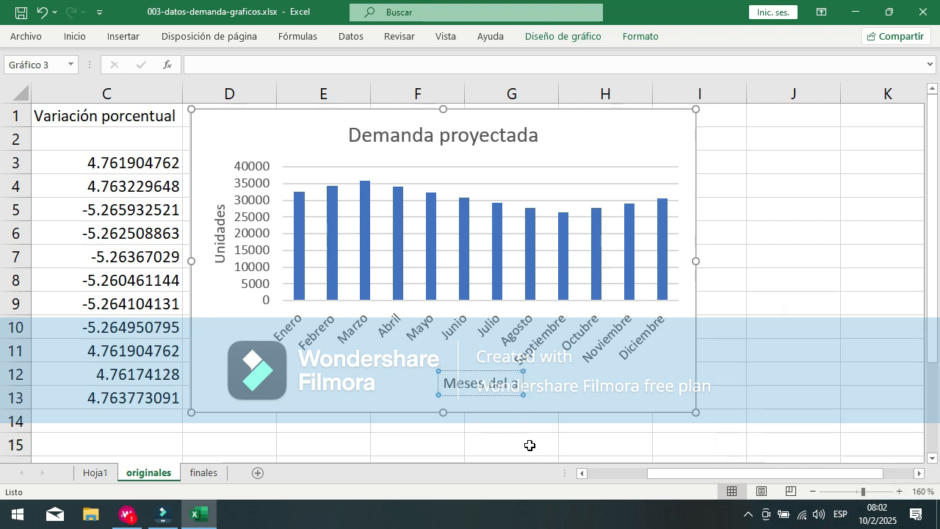
pyautogui.write('ño')
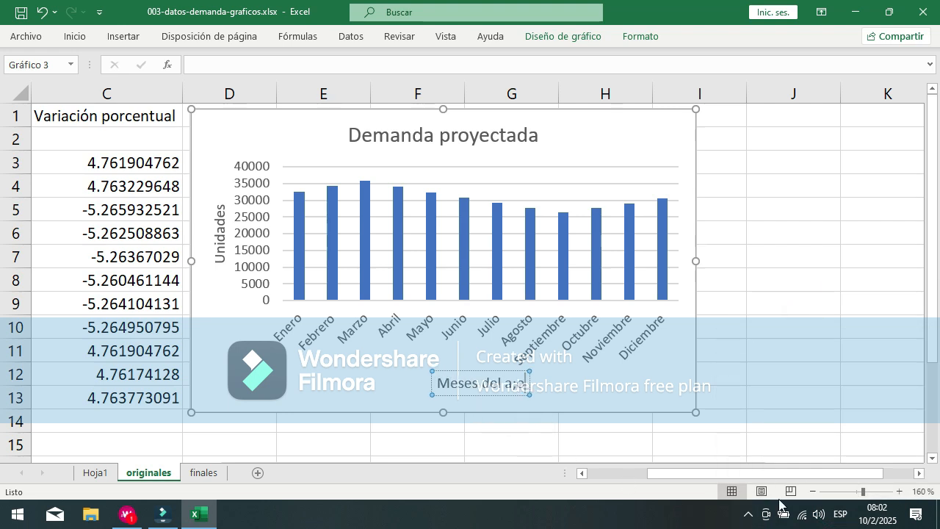
# Step: Switch the keyboard layout to Español (Nicaragua) and complete the horizontal axis title as "Meses del año"
pyautogui.click(840, 513)
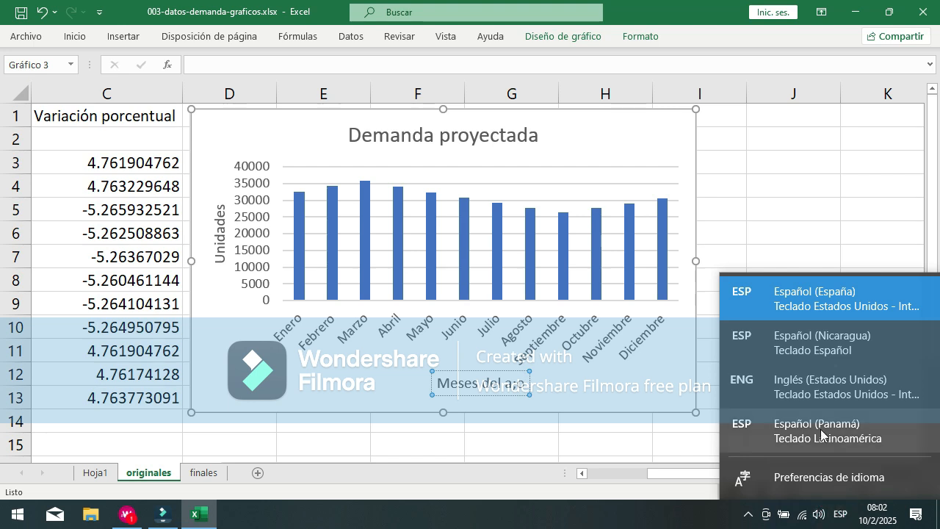
pyautogui.click(801, 344)
pyautogui.press('BackSpace')
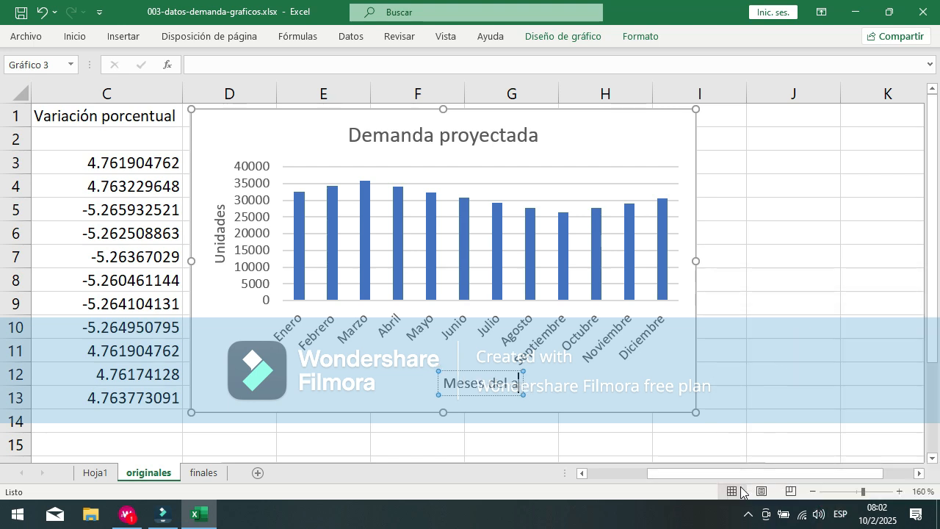
pyautogui.write('ño')
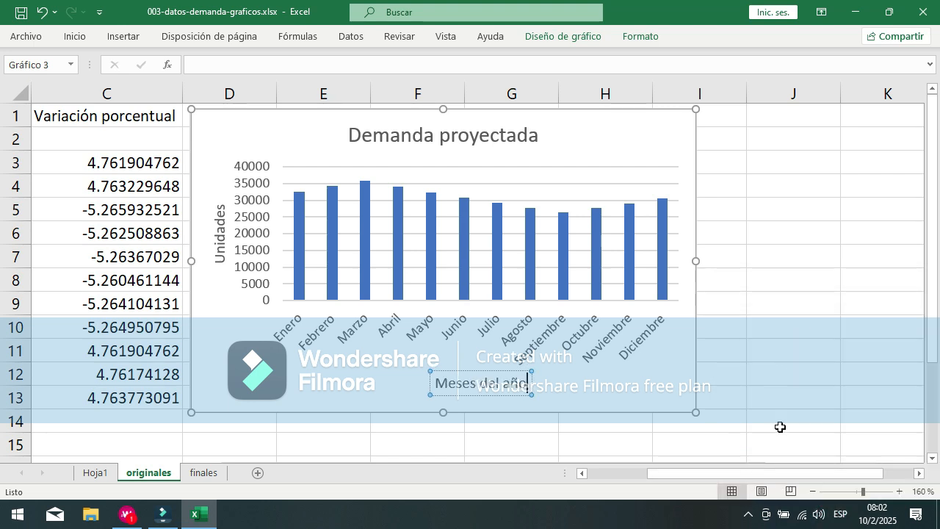
pyautogui.click(812, 359)
# Step: Set the chart title's position to Superpuesto centrado so that it overlays the plot area
pyautogui.click(577, 129)
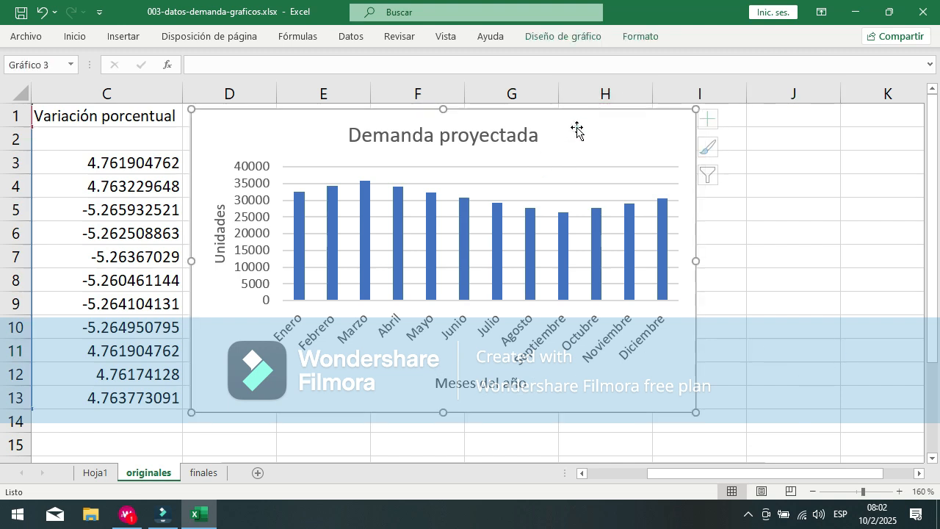
pyautogui.click(717, 120)
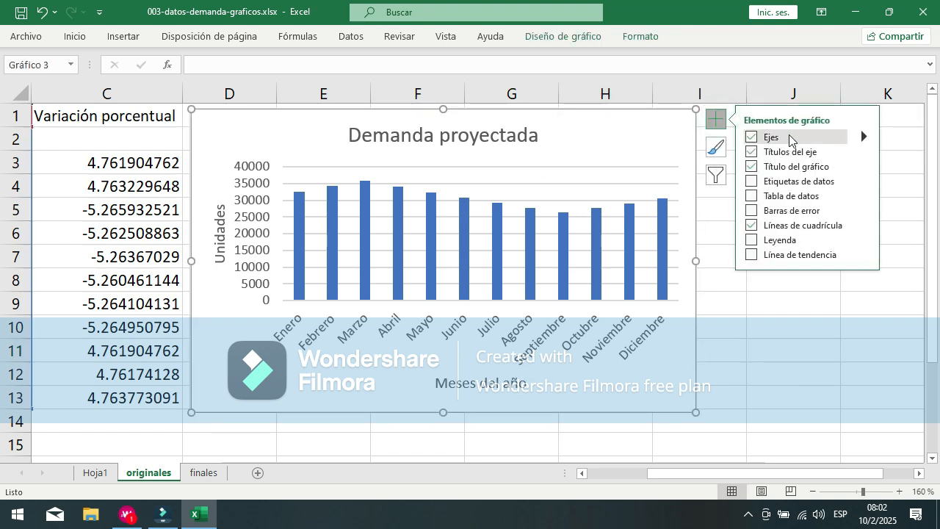
pyautogui.click(863, 167)
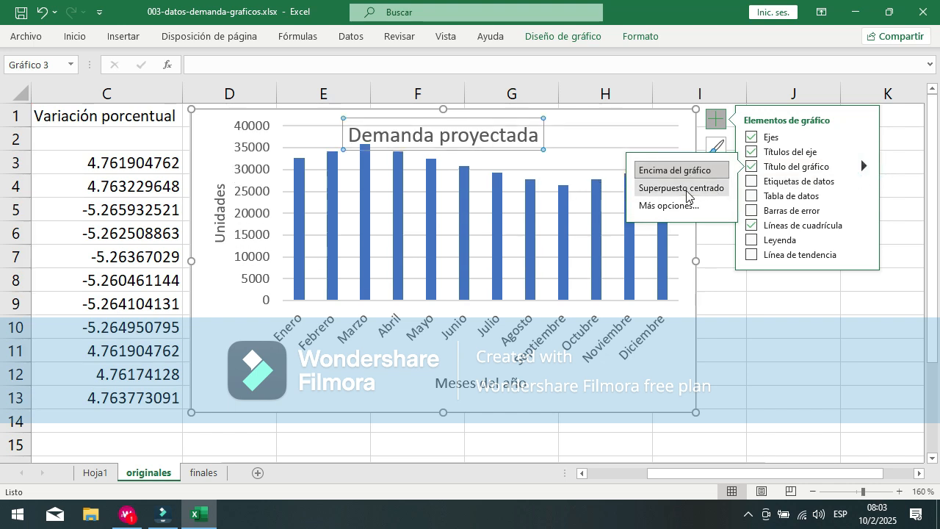
pyautogui.click(705, 187)
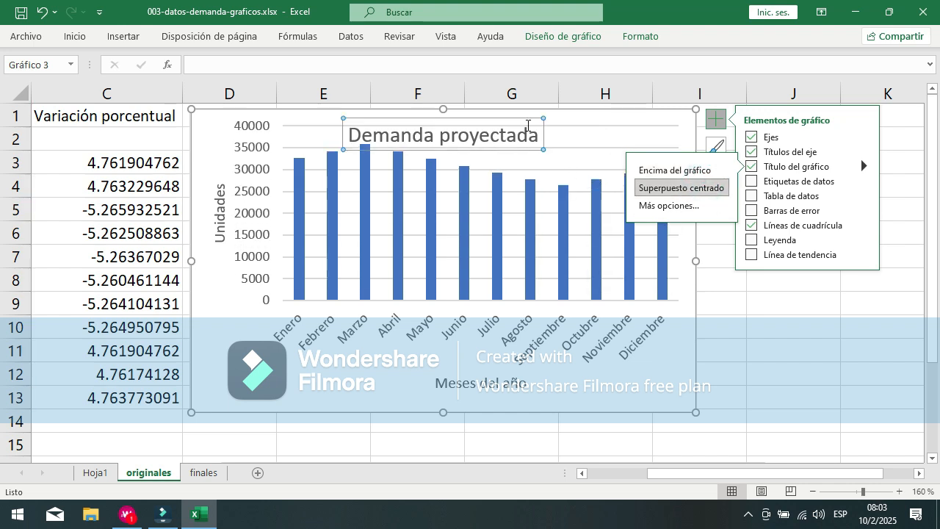
# Step: Move the overlaid chart title to the upper-right corner of the chart, above the last months' columns
pyautogui.click(510, 116)
pyautogui.click(476, 117)
pyautogui.moveTo(476, 118); pyautogui.dragTo(512, 116)
pyautogui.moveTo(570, 114); pyautogui.dragTo(614, 118)
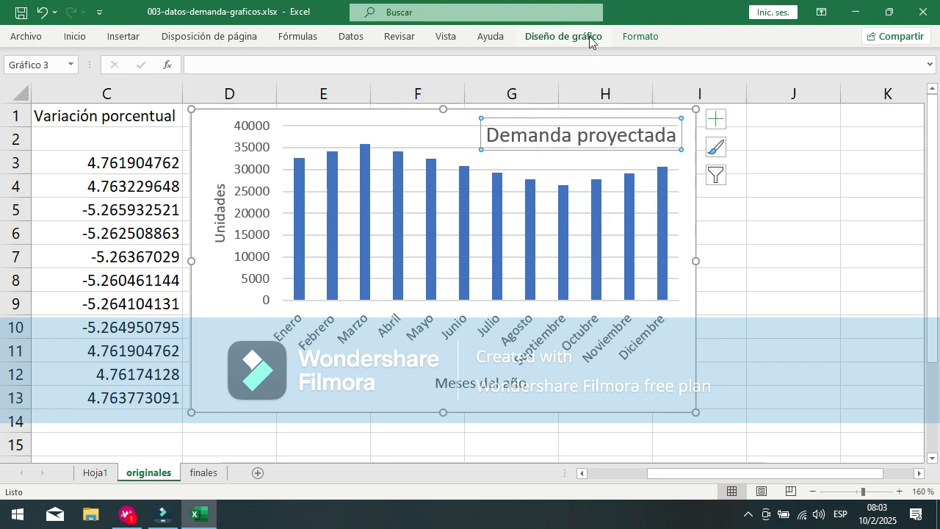
# Step: Keep the ribbon expanded with the chart formatting options and fill the chart title with the lightest Verde, Énfasis 6 theme shade
pyautogui.click(642, 38)
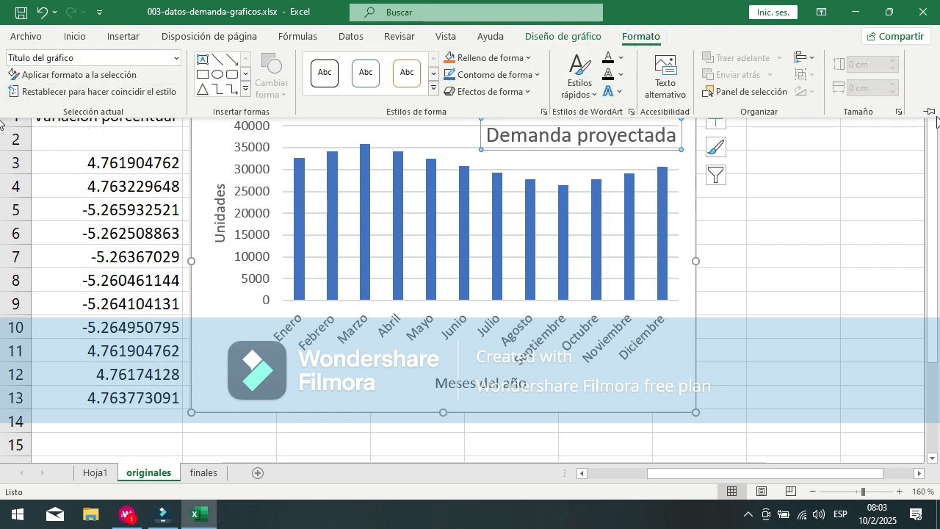
pyautogui.click(930, 111)
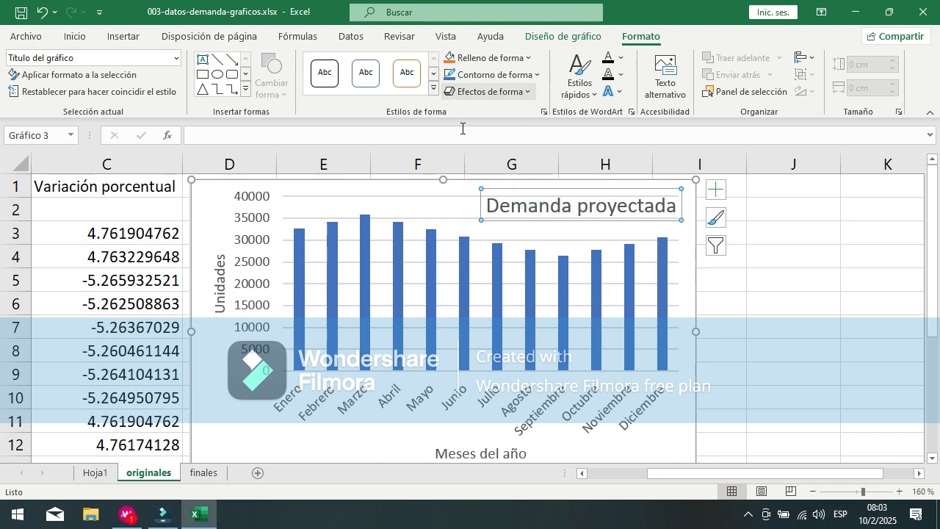
pyautogui.click(529, 58)
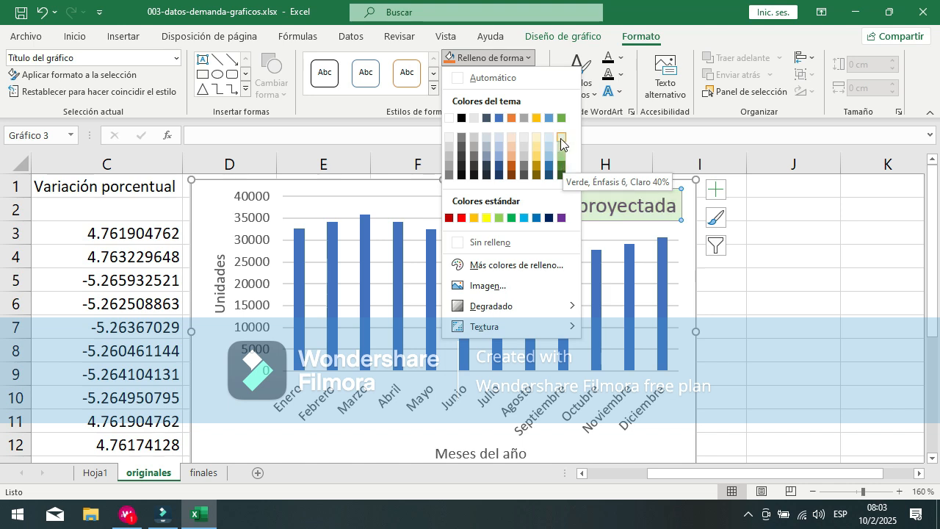
pyautogui.click(560, 138)
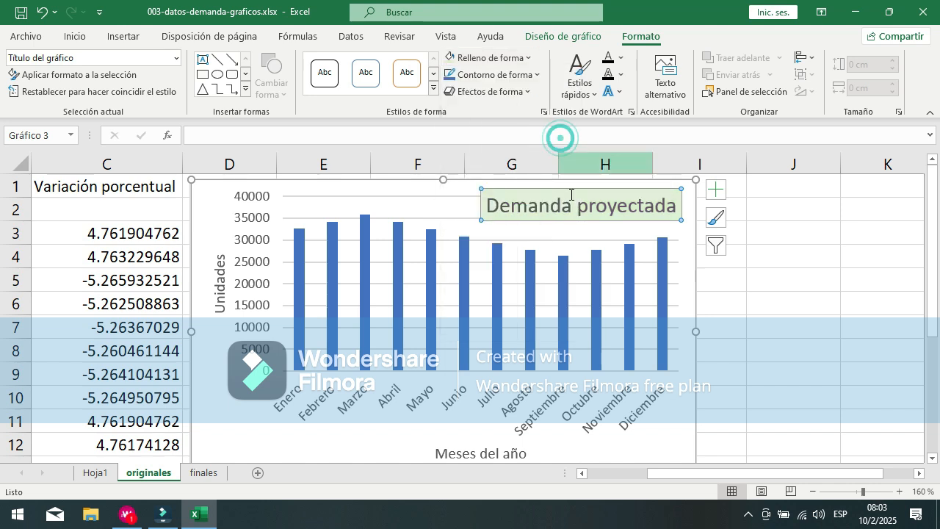
# Step: Set the chart title's shape outline to Sin contorno, then select the plot area
pyautogui.click(539, 75)
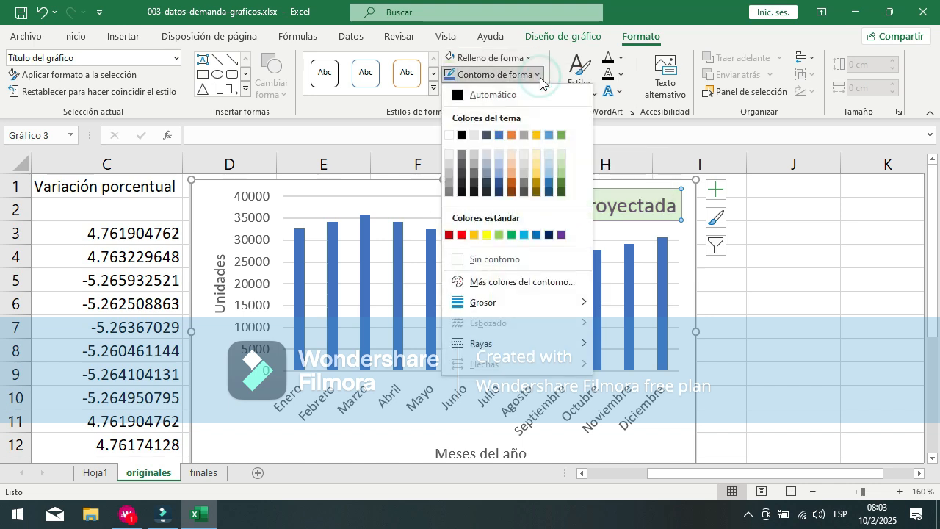
pyautogui.click(505, 260)
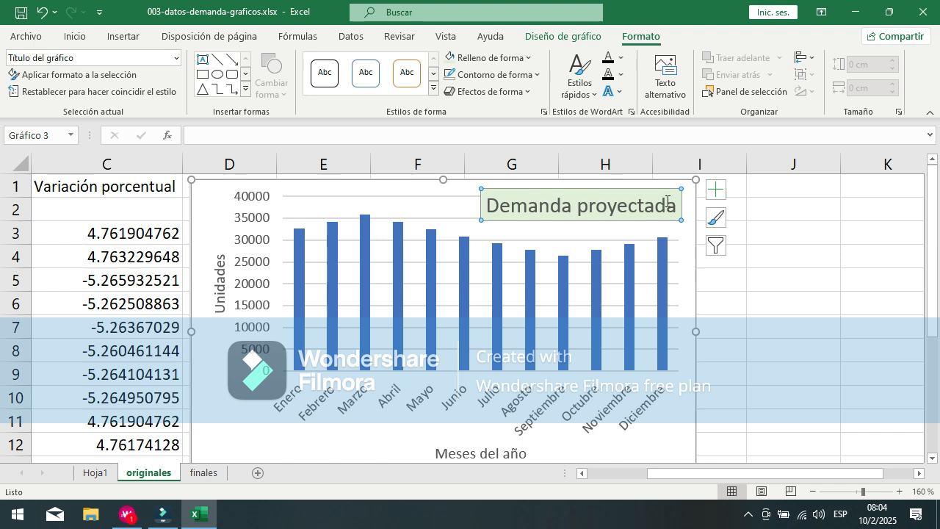
pyautogui.click(406, 204)
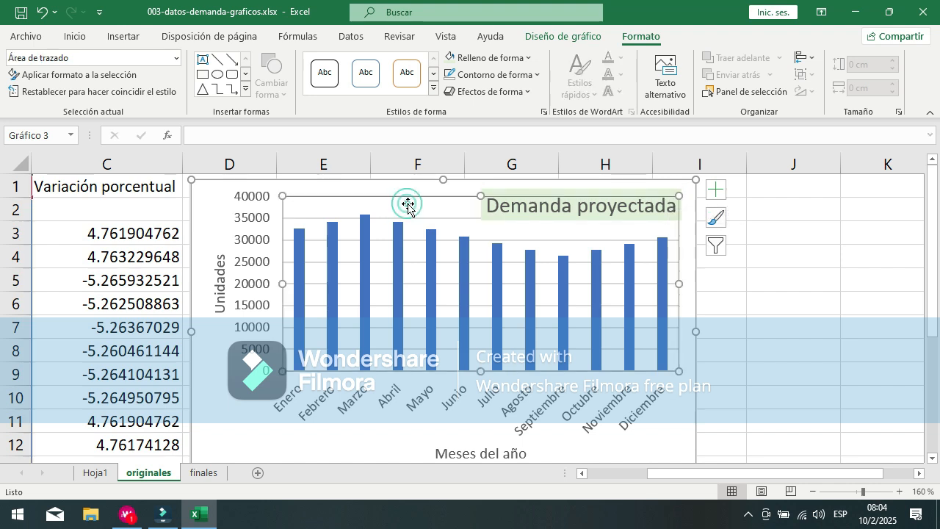
# Step: Apply the smallest Iluminado effect in the light blue theme accent colour to the Demanda proyectada chart title
pyautogui.click(537, 192)
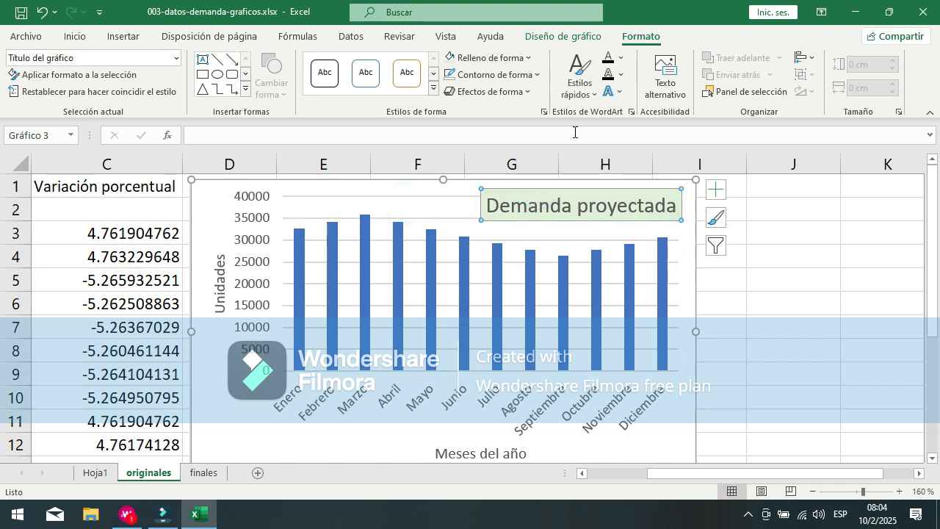
pyautogui.click(525, 91)
pyautogui.moveTo(555, 122)
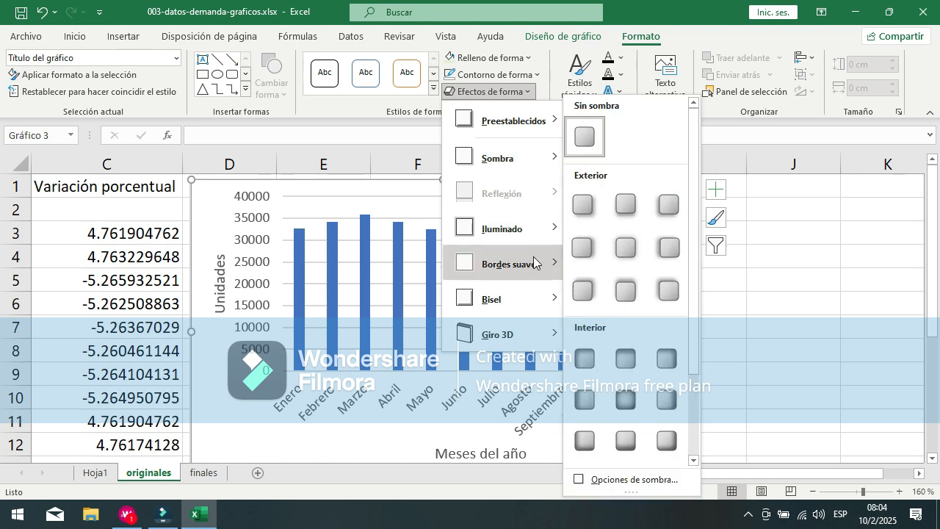
pyautogui.moveTo(554, 225)
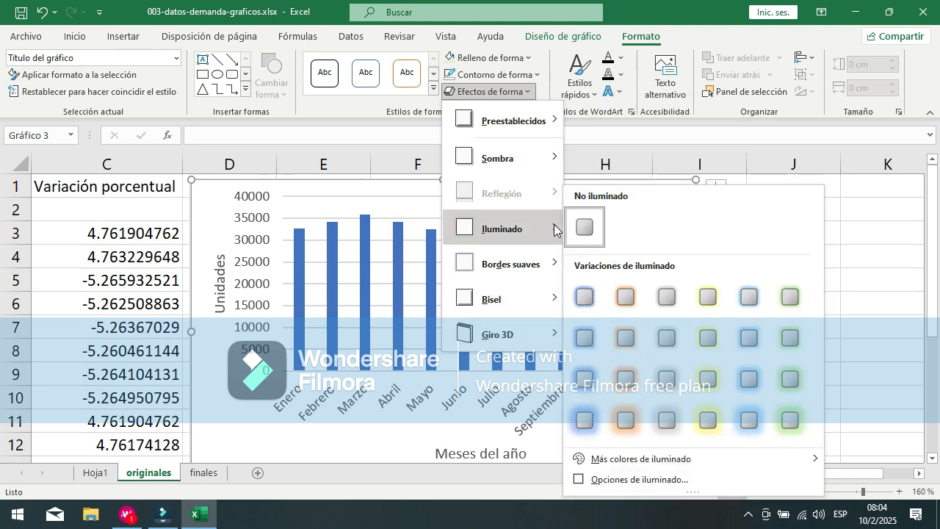
pyautogui.click(764, 299)
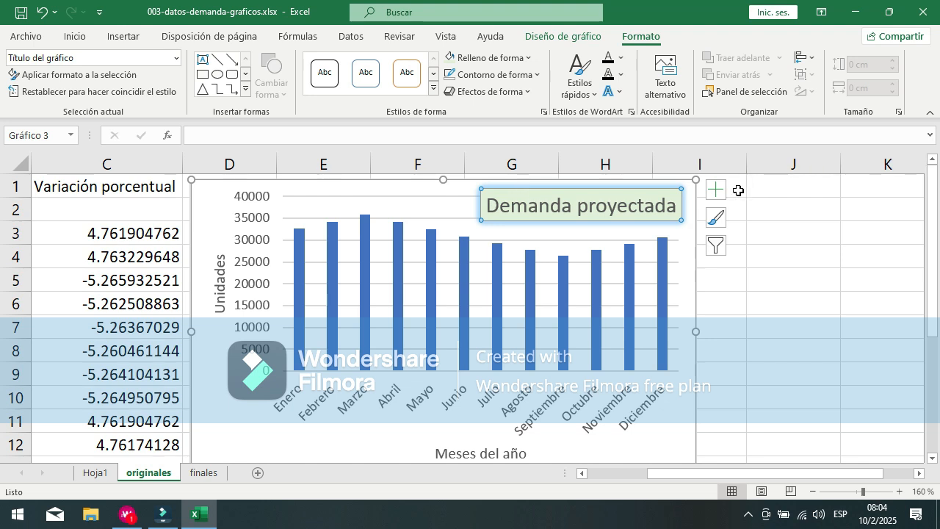
pyautogui.click(717, 190)
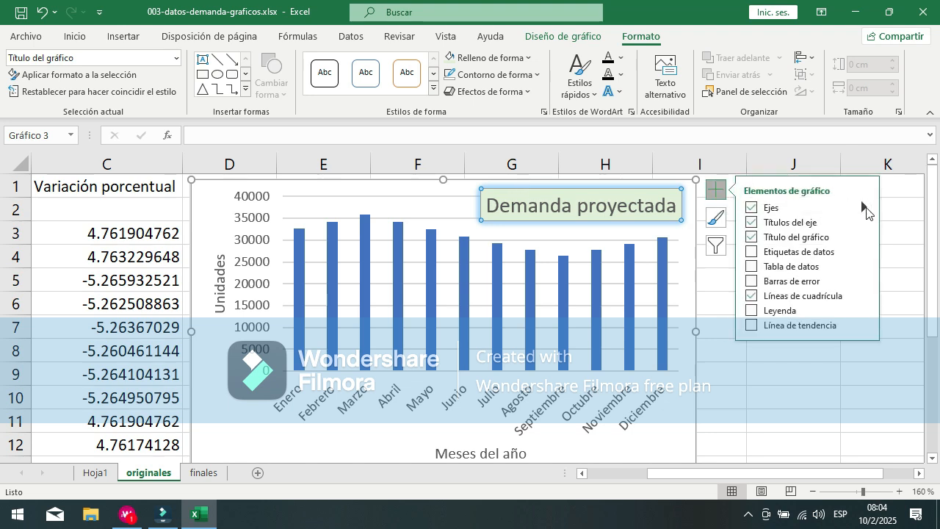
pyautogui.click(865, 208)
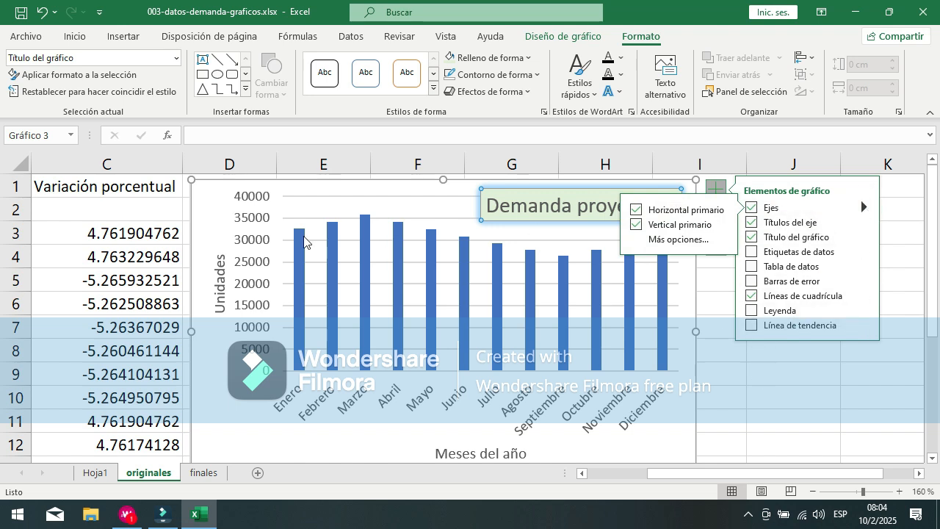
pyautogui.click(219, 297)
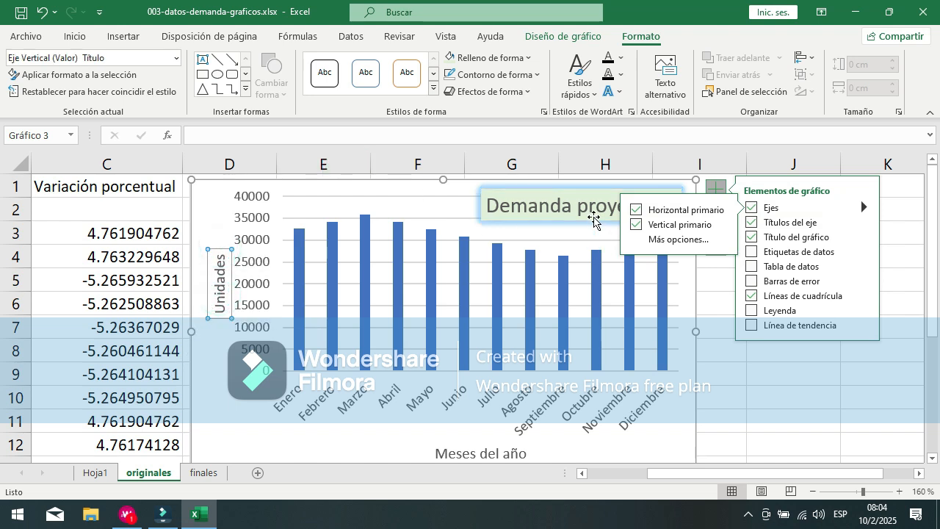
# Step: Copy the chart title's formatting onto the Unidades vertical axis title with Copiar formato and nudge that axis title slightly
pyautogui.click(579, 188)
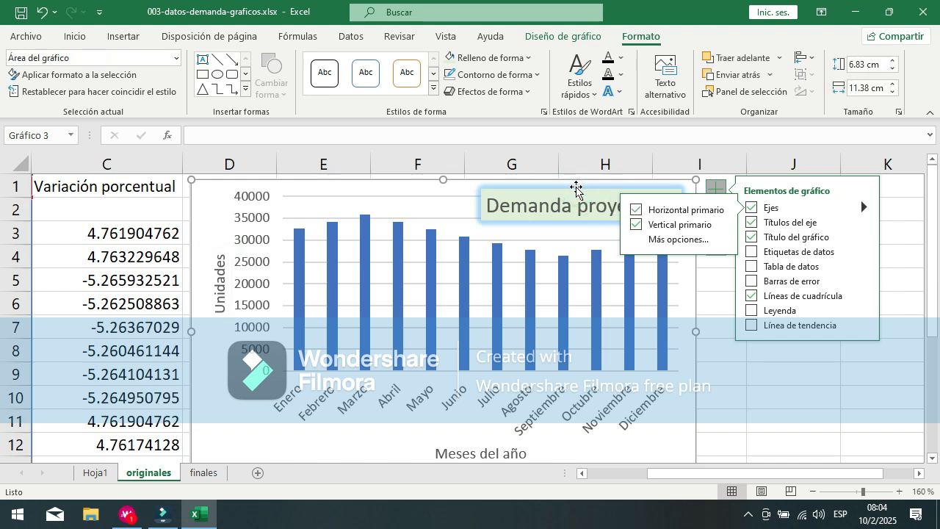
pyautogui.click(509, 190)
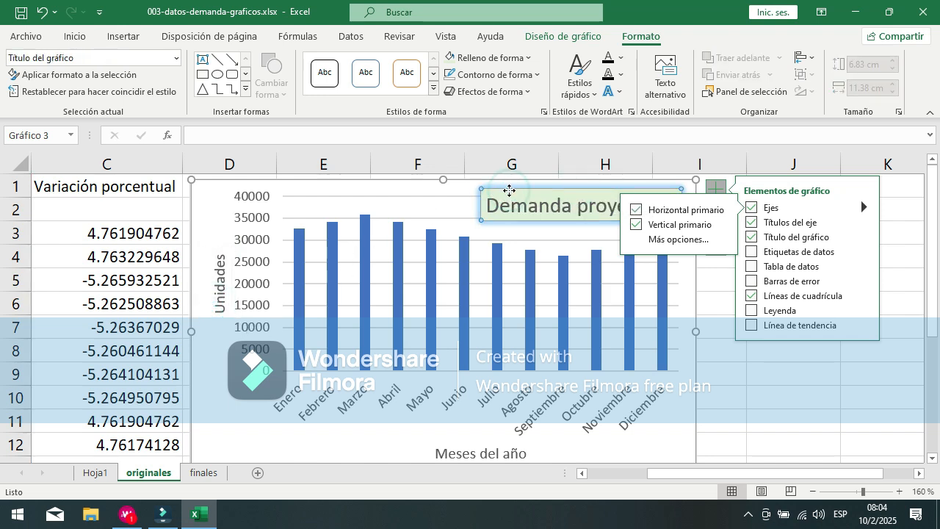
pyautogui.click(76, 38)
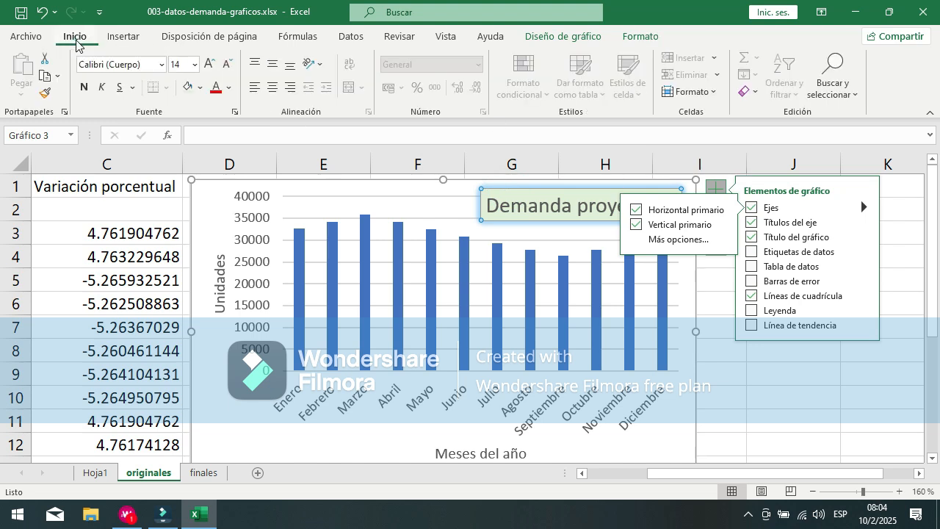
pyautogui.click(45, 94)
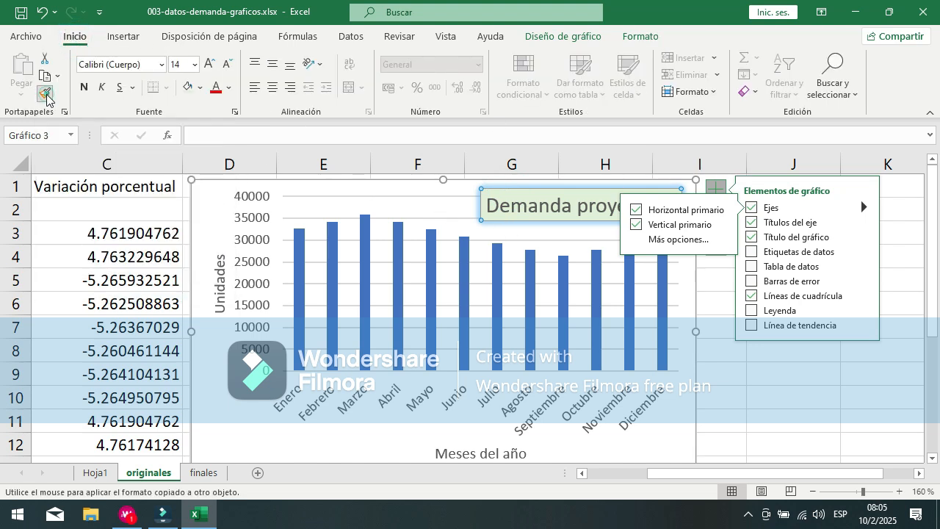
pyautogui.click(221, 279)
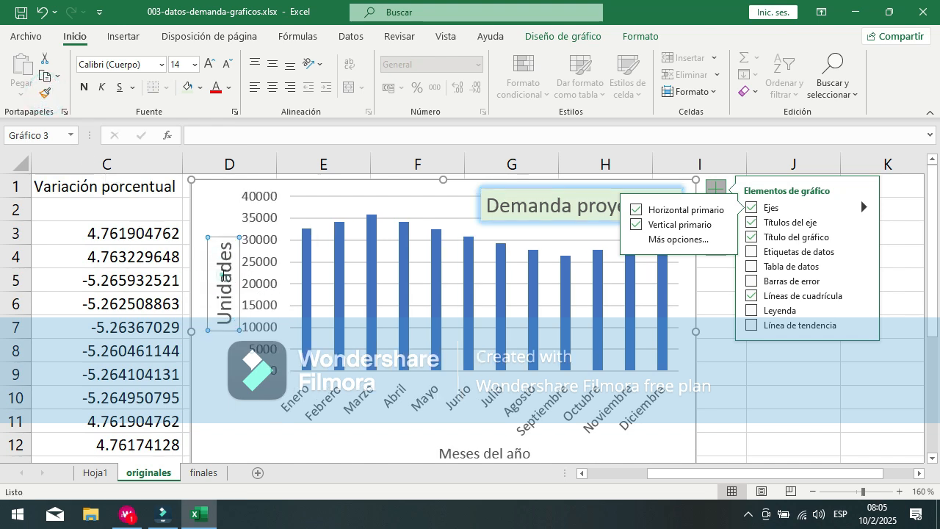
pyautogui.moveTo(224, 237)
pyautogui.mouseDown()
pyautogui.moveTo(215, 237)
pyautogui.moveTo(226, 237)
pyautogui.mouseUp()
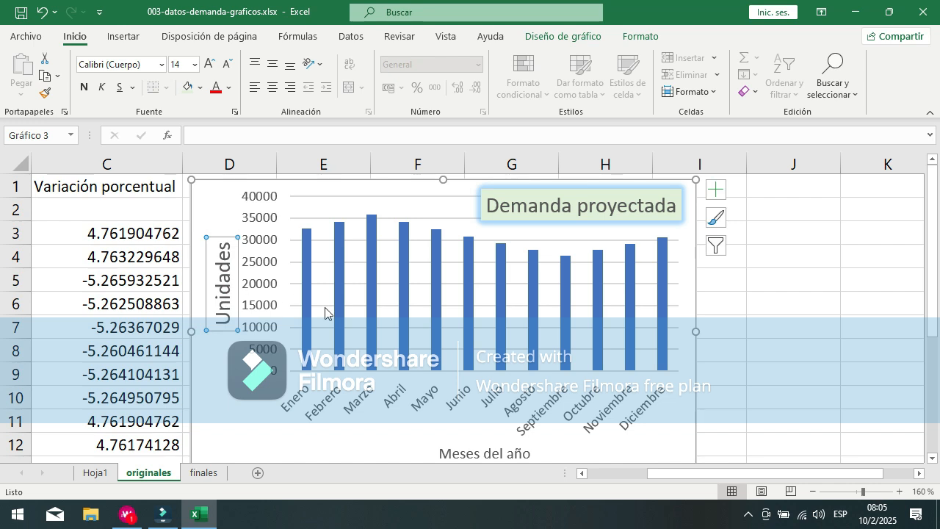
# Step: Try again to transfer the chart title's fill and glow to the Unidades axis title with Copiar formato
pyautogui.click(525, 197)
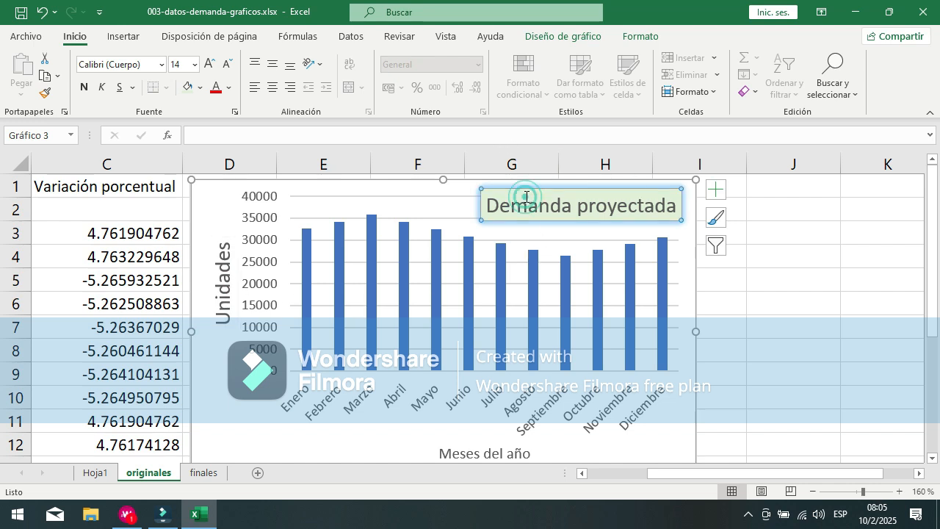
pyautogui.click(45, 94)
pyautogui.click(226, 286)
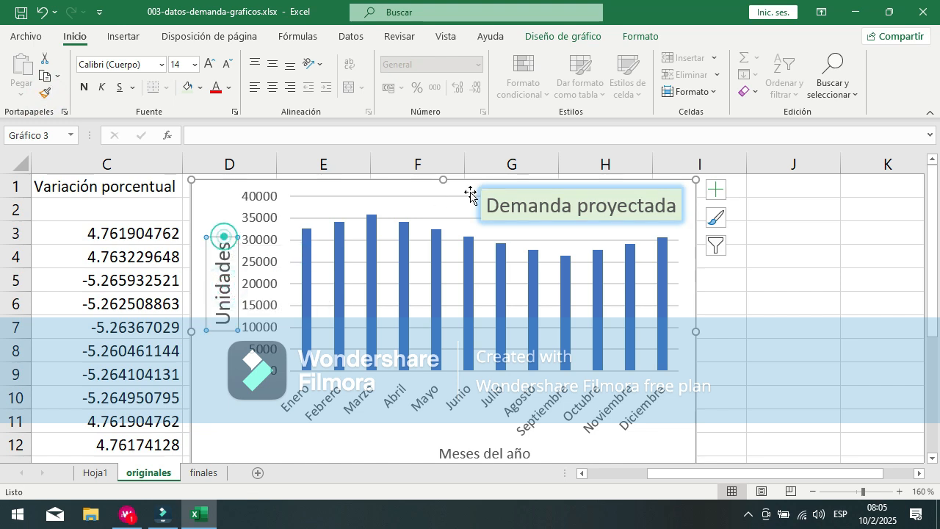
pyautogui.click(498, 190)
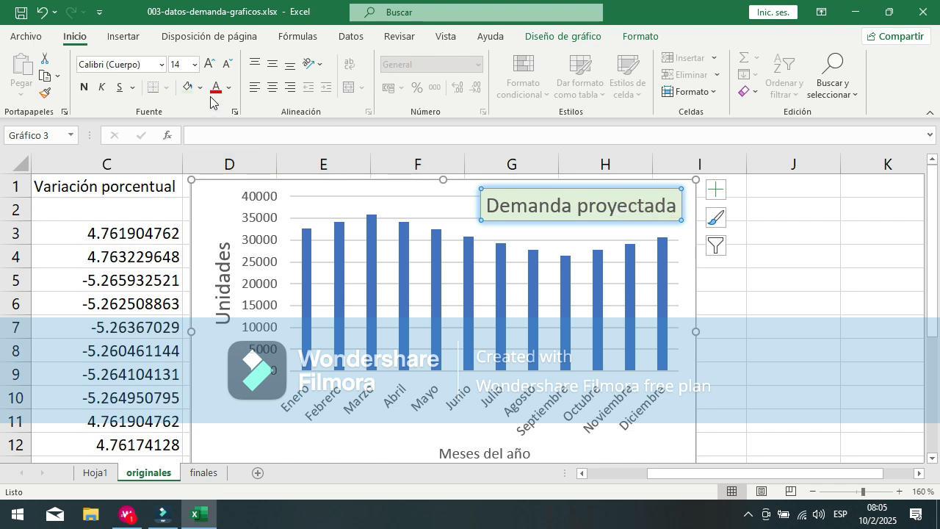
# Step: Fill the Unidades axis title with the chart title's light green and set its shape outline to Sin contorno
pyautogui.click(224, 274)
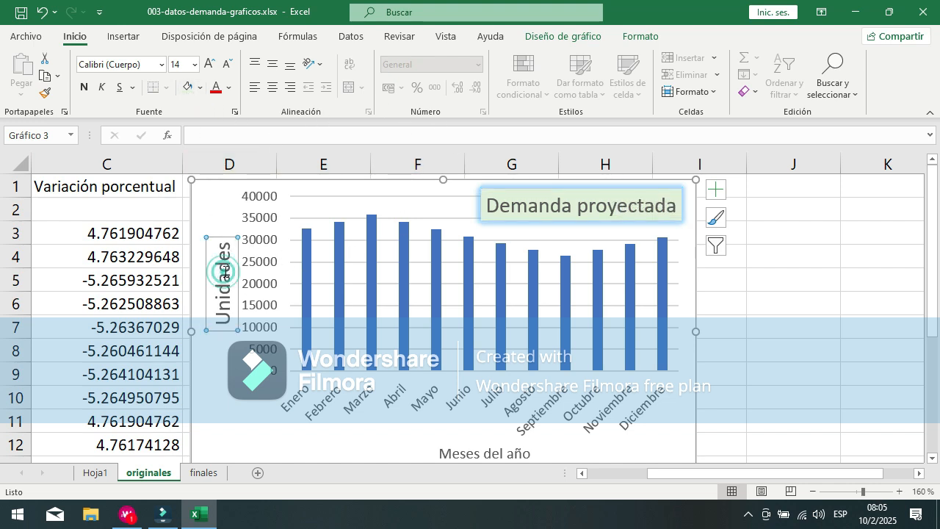
pyautogui.click(187, 88)
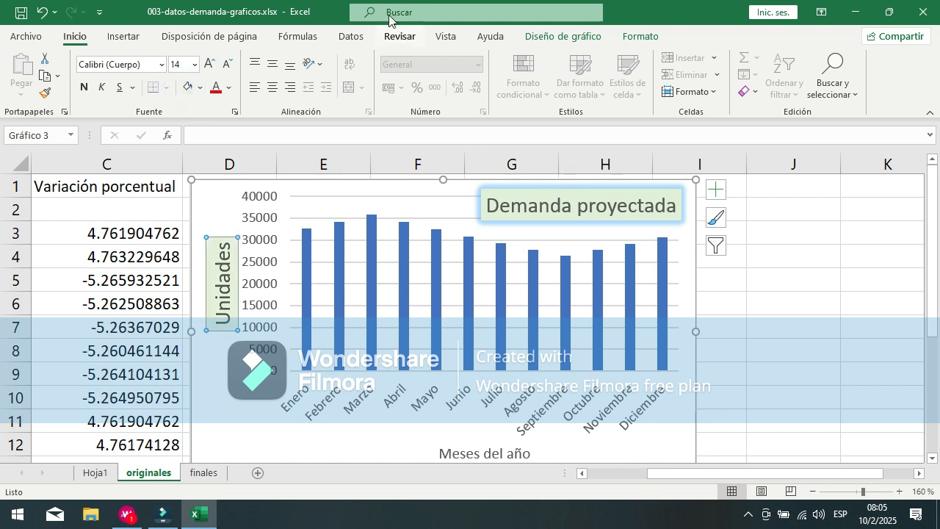
pyautogui.click(623, 38)
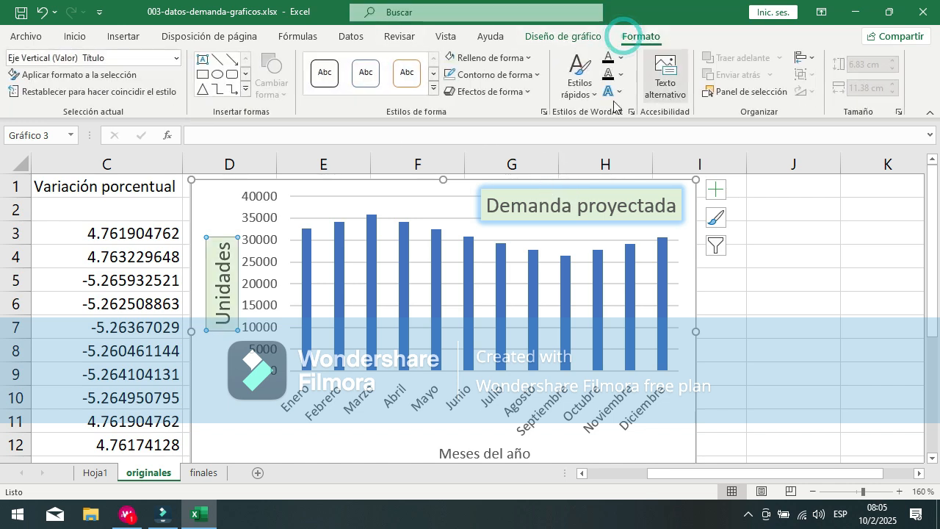
pyautogui.click(478, 59)
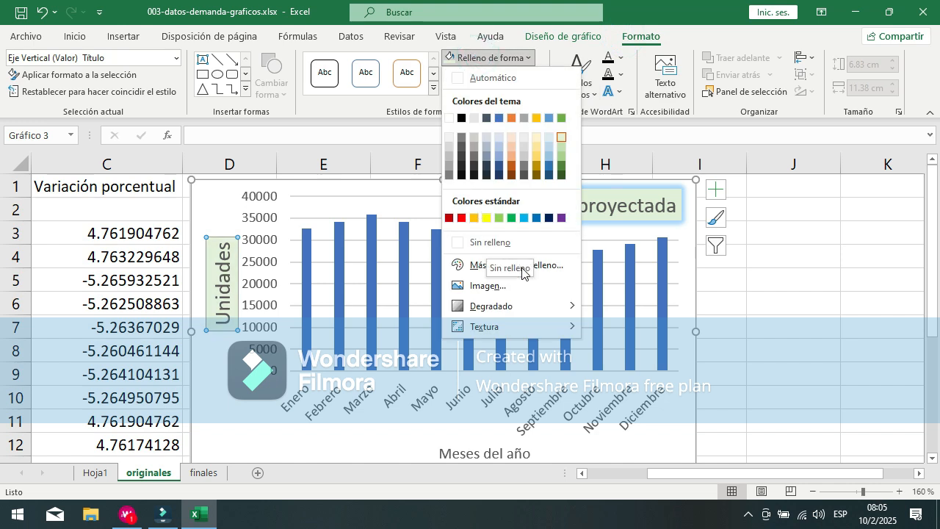
pyautogui.click(490, 63)
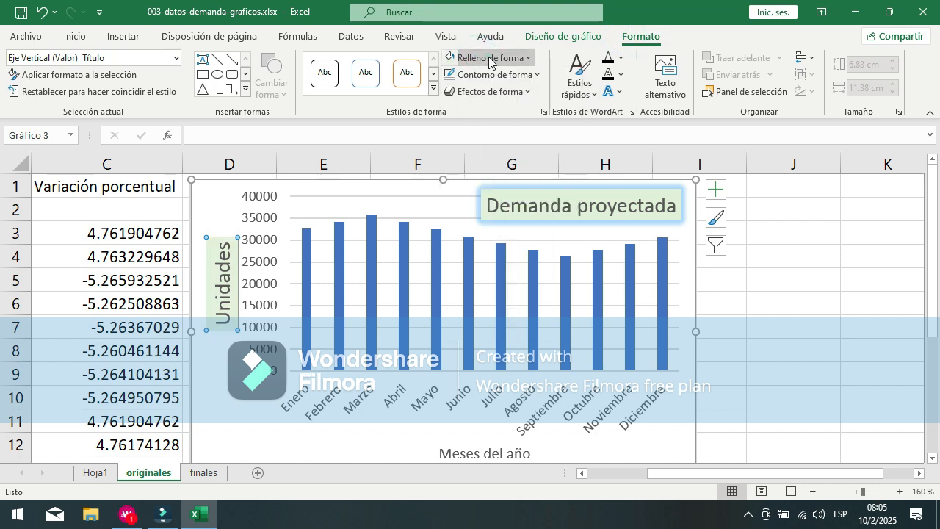
pyautogui.click(500, 76)
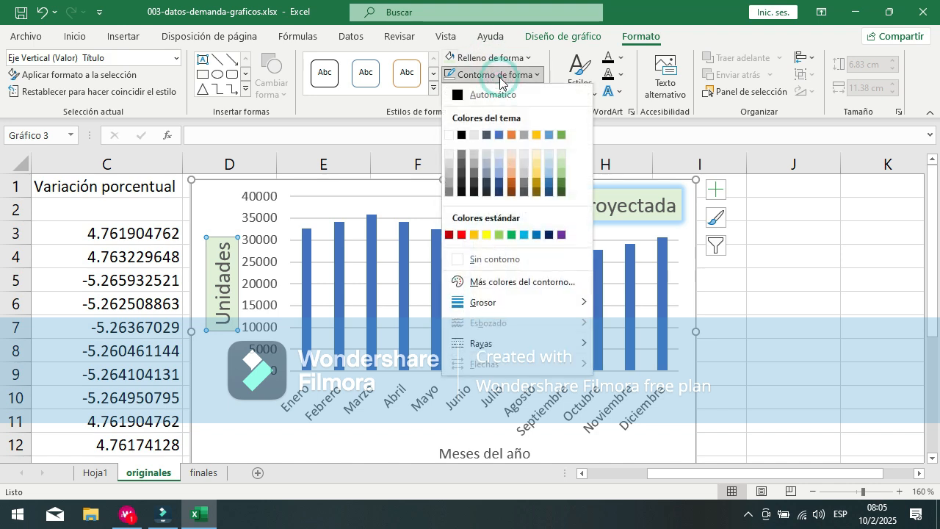
pyautogui.click(518, 259)
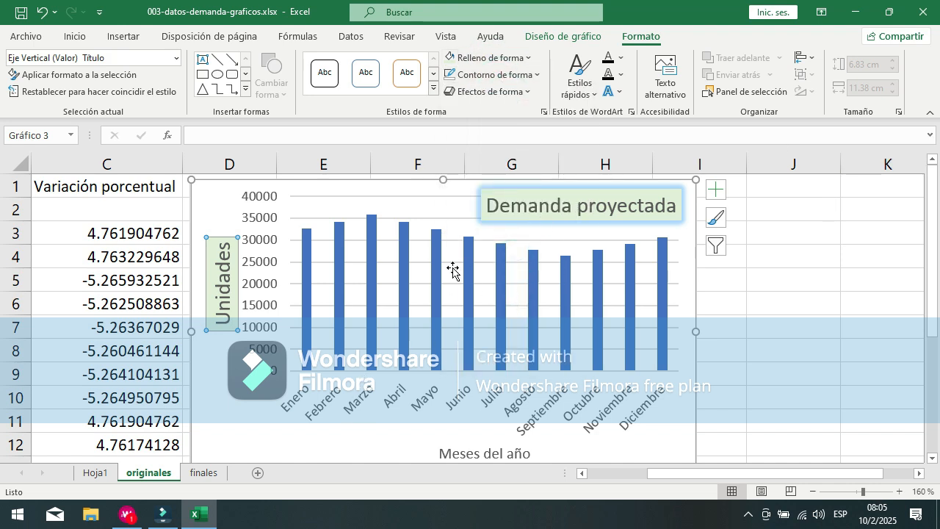
# Step: Move the Unidades title lower along the vertical axis and the Meses del año title leftward, closer to the month labels
pyautogui.click(218, 240)
pyautogui.moveTo(219, 240); pyautogui.dragTo(224, 268)
pyautogui.click(225, 241)
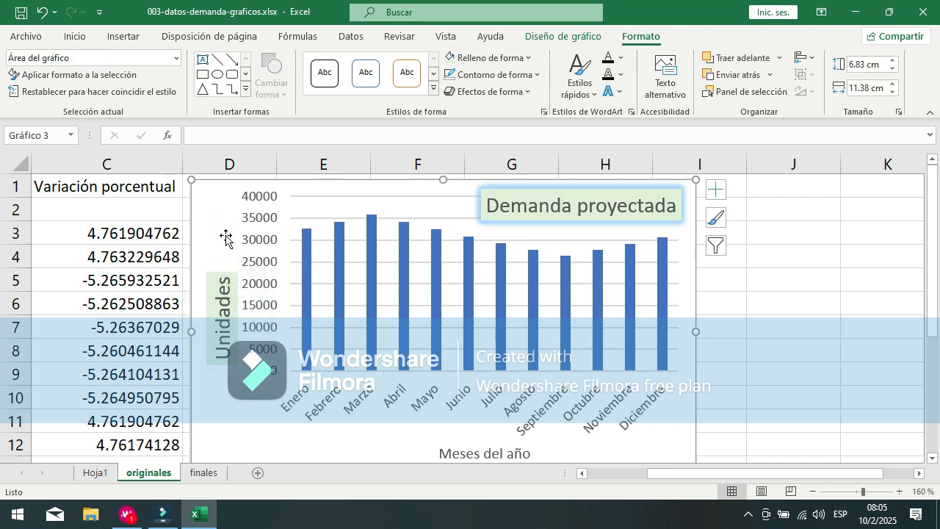
pyautogui.click(489, 453)
pyautogui.moveTo(485, 442); pyautogui.dragTo(426, 427)
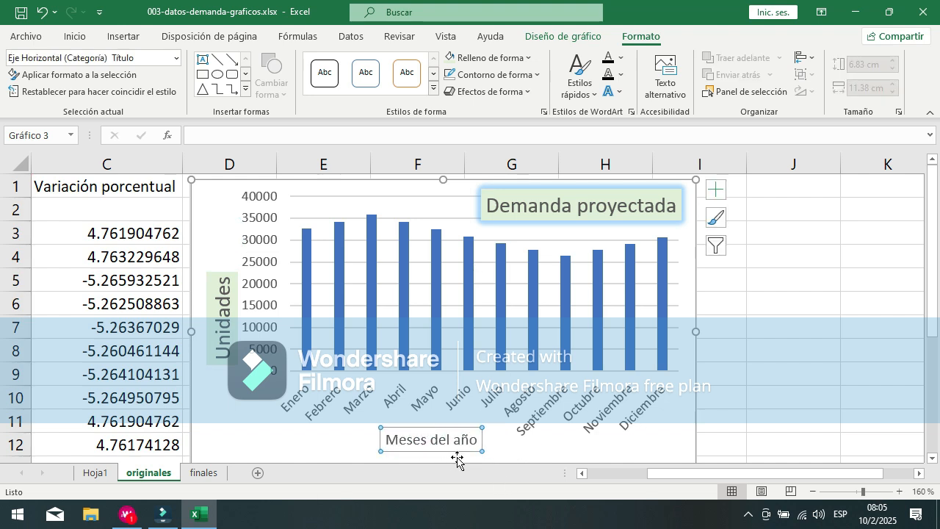
# Step: Copy the Unidades title's formatting onto the Meses del año axis title and shift that title slightly left and up
pyautogui.click(220, 308)
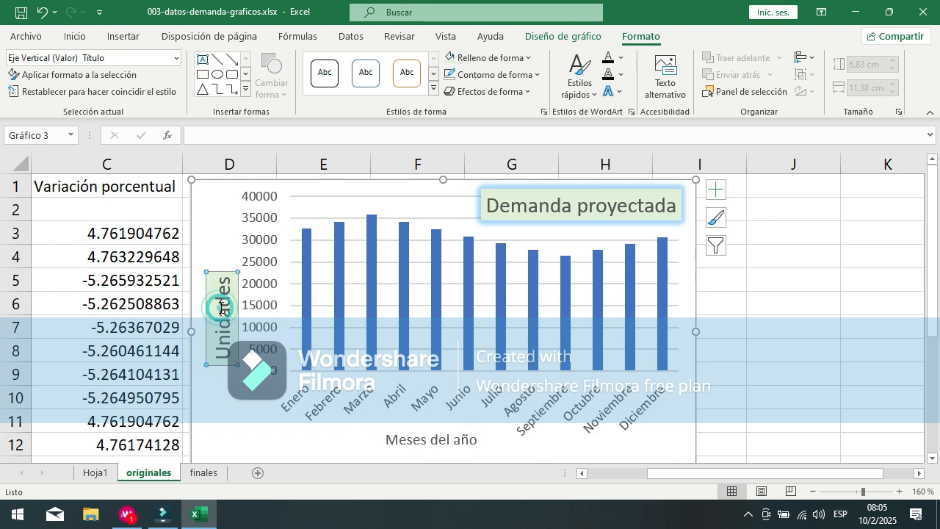
pyautogui.click(90, 207)
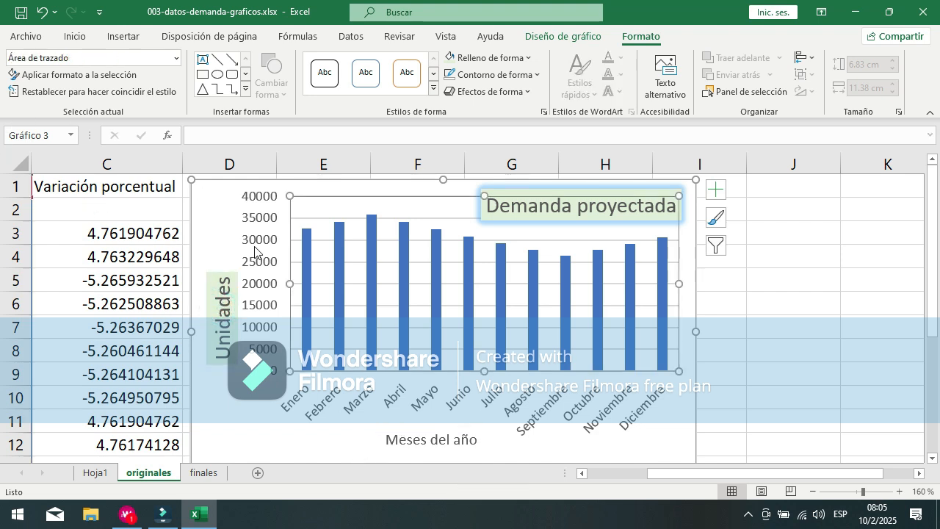
pyautogui.click(222, 273)
pyautogui.click(72, 41)
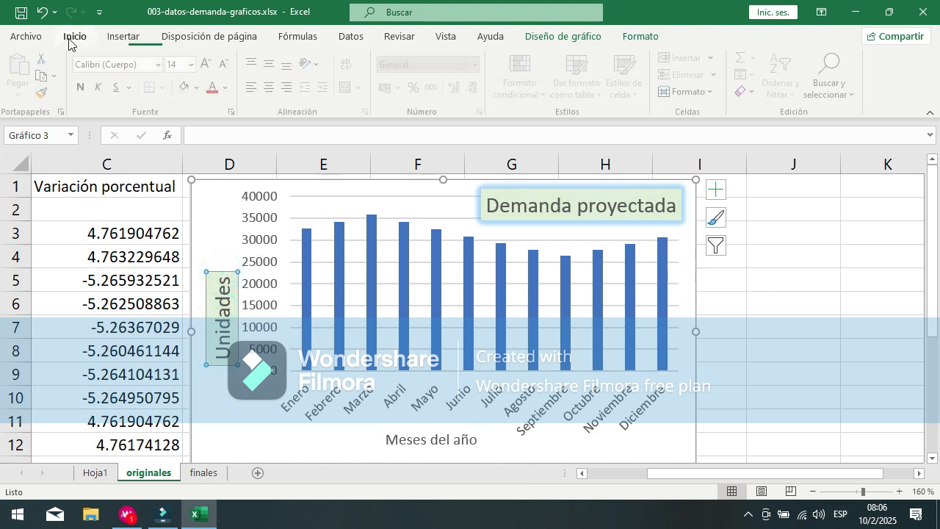
pyautogui.click(46, 94)
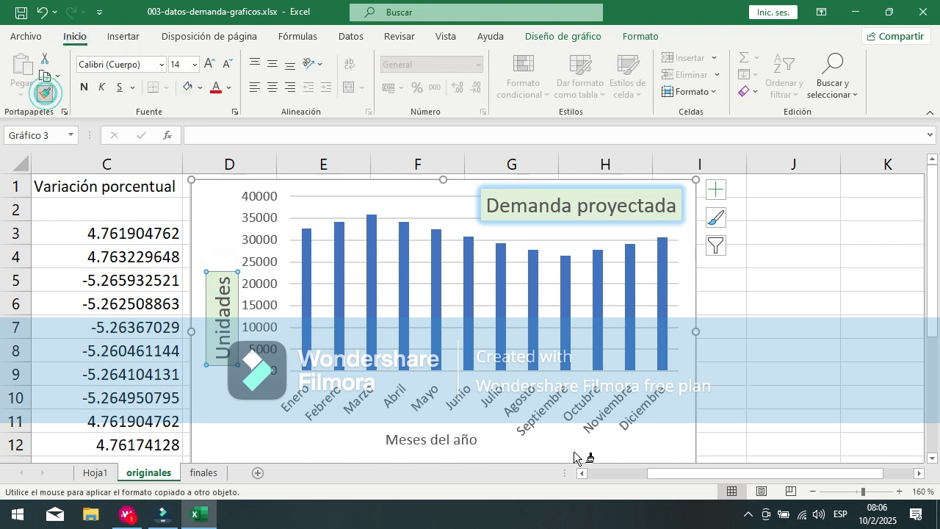
pyautogui.click(415, 441)
pyautogui.moveTo(426, 426); pyautogui.dragTo(391, 417)
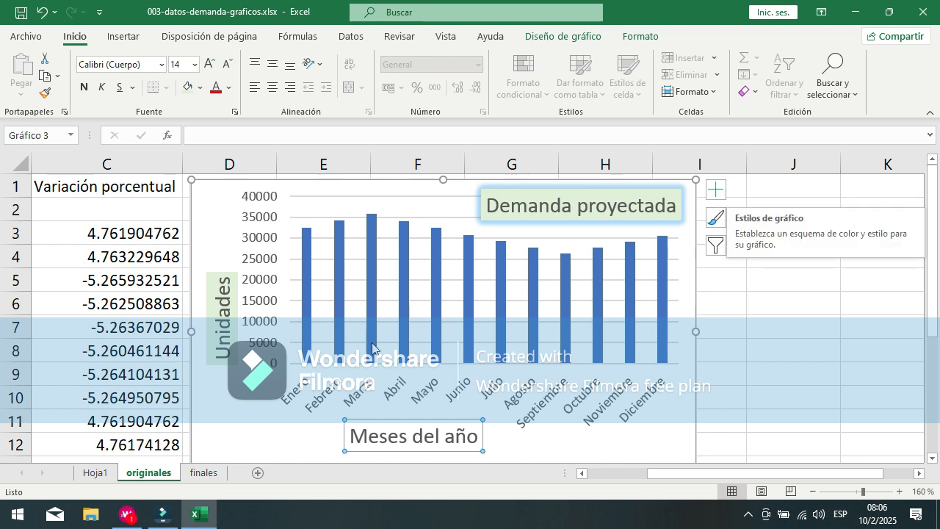
# Step: Fill the Meses del año axis title with the lightest Verde, Énfasis 6 shade and set its outline to Sin contorno
pyautogui.click(638, 39)
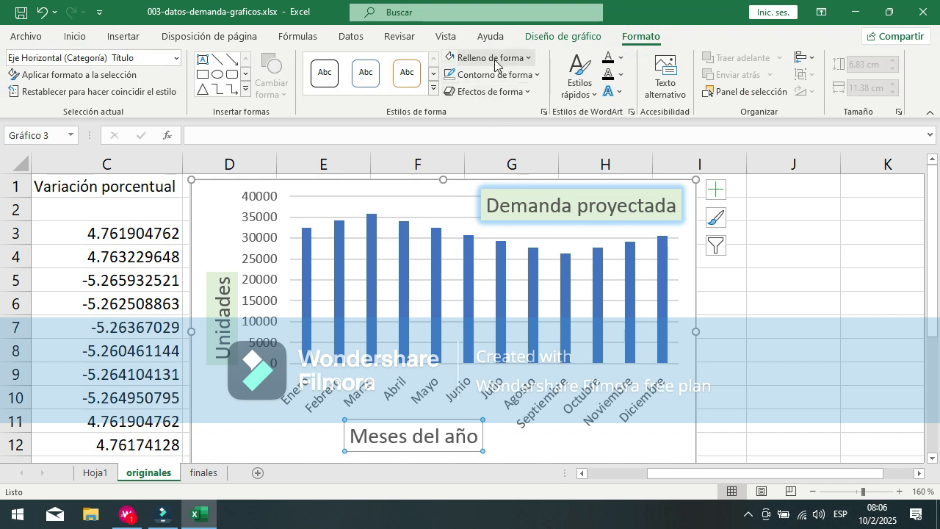
pyautogui.click(494, 59)
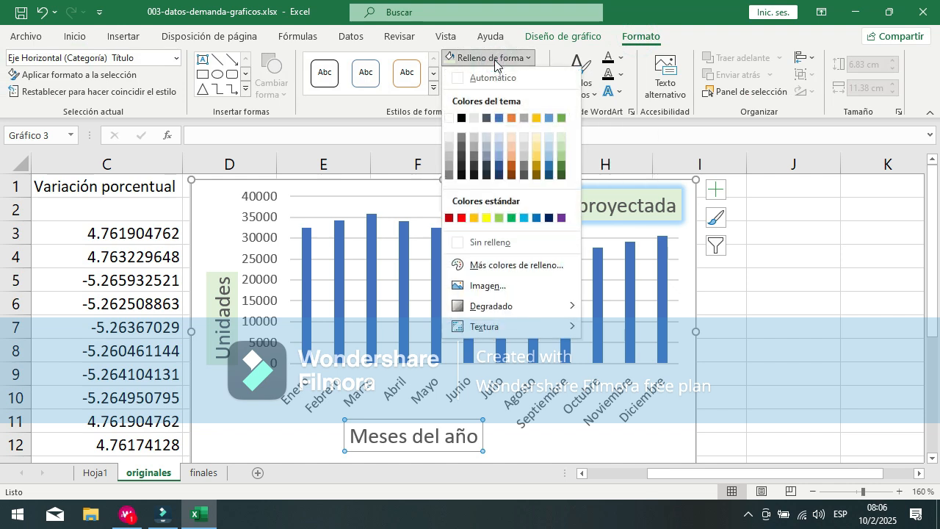
pyautogui.click(563, 138)
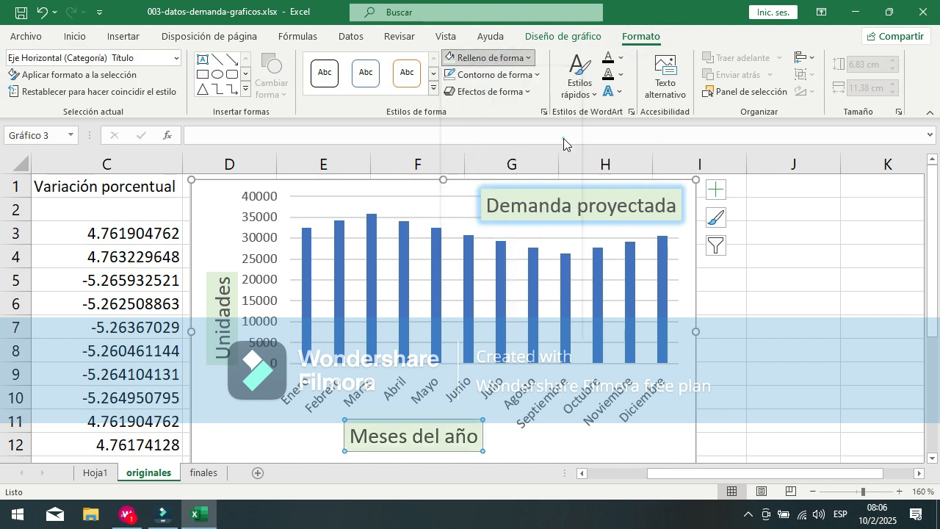
pyautogui.click(534, 76)
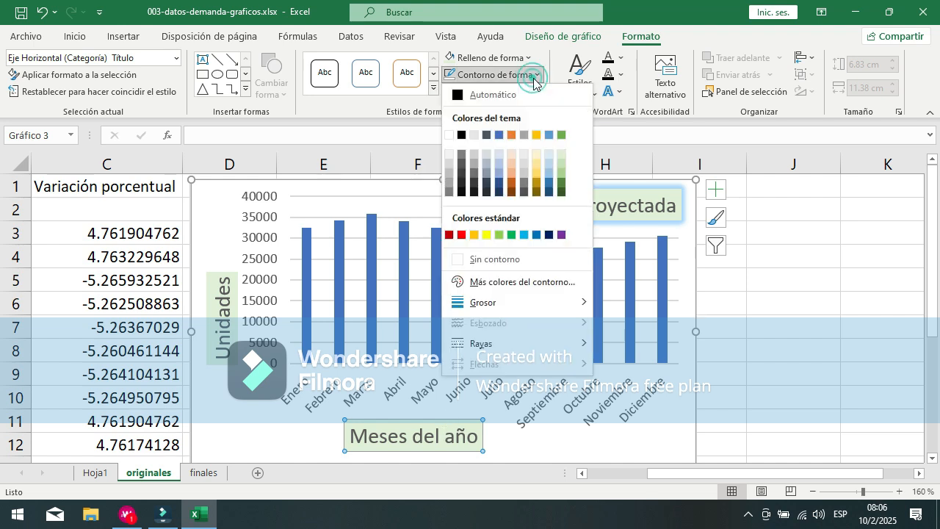
pyautogui.click(499, 256)
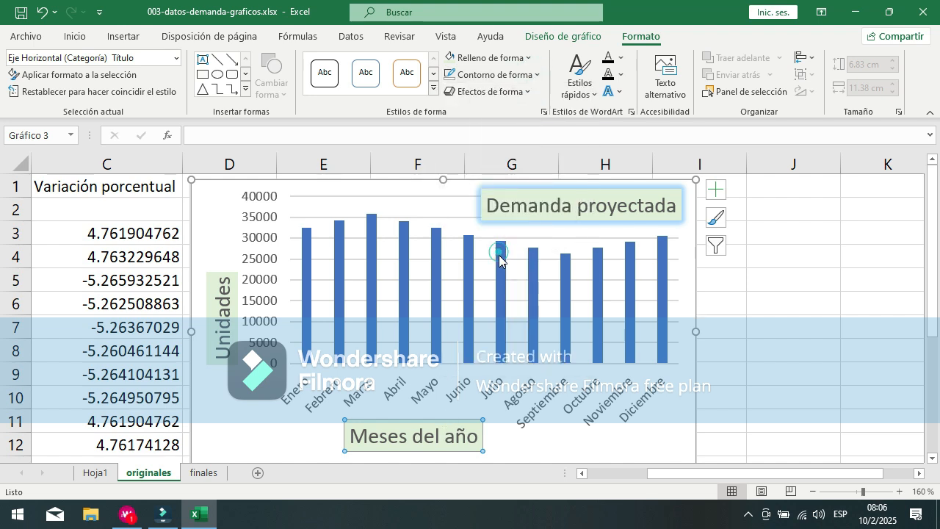
pyautogui.click(663, 433)
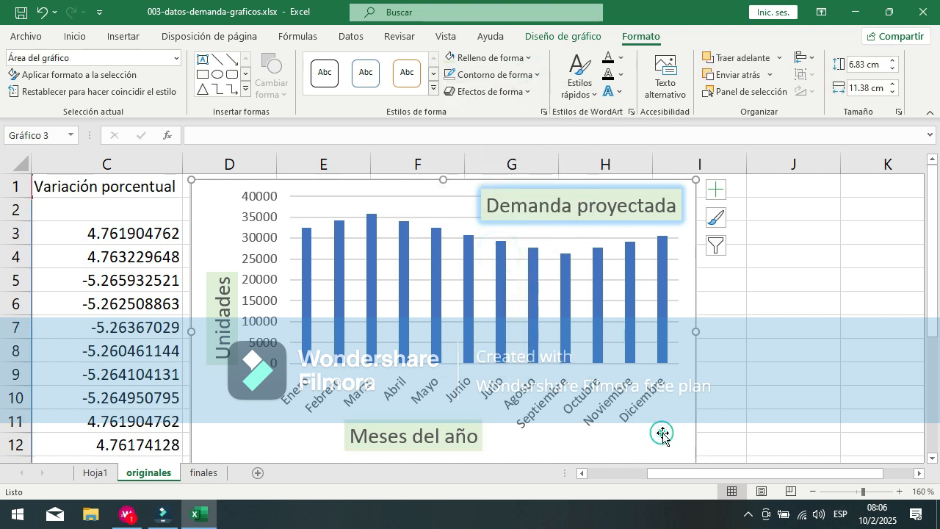
# Step: Add data labels to the demand columns in the Extremo externo position
pyautogui.click(716, 190)
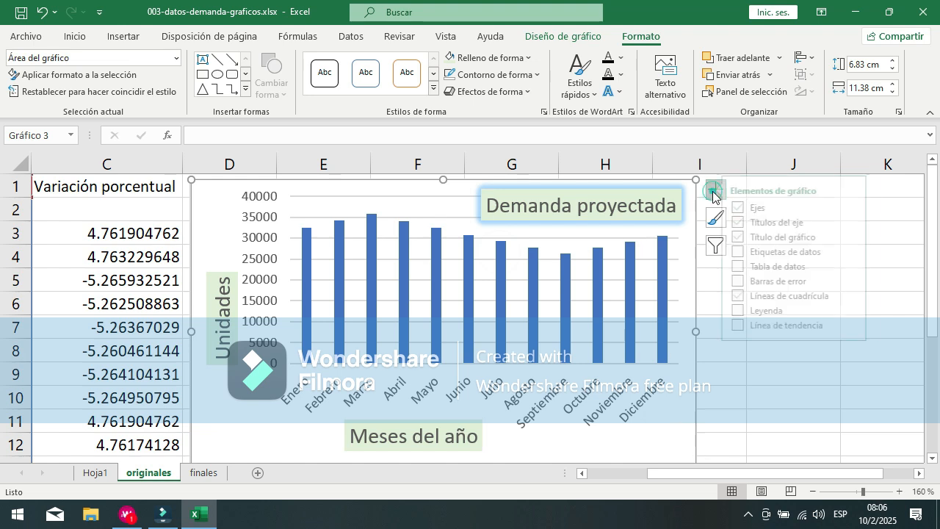
pyautogui.click(863, 237)
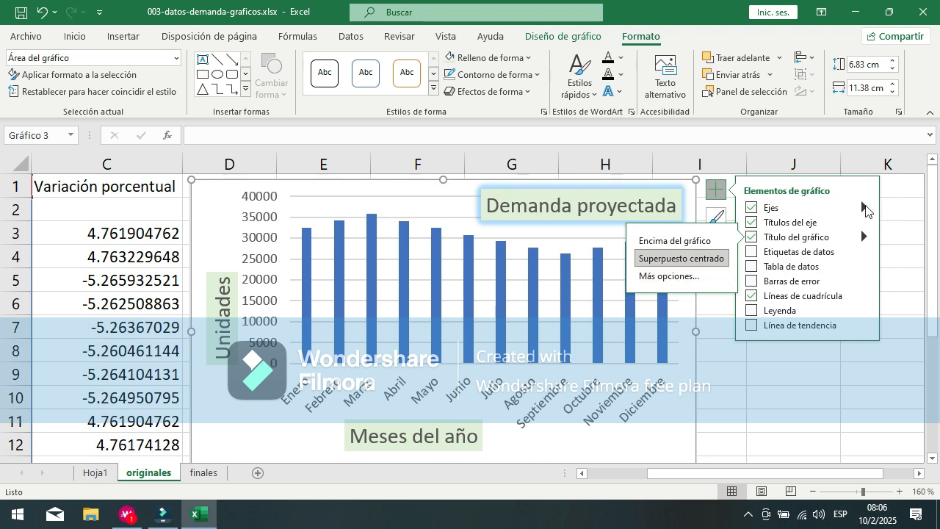
pyautogui.click(864, 208)
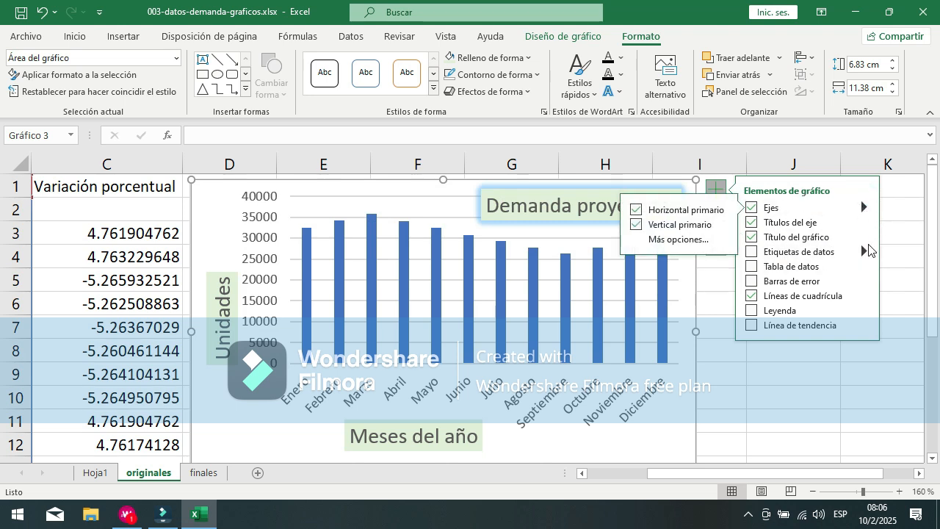
pyautogui.click(864, 209)
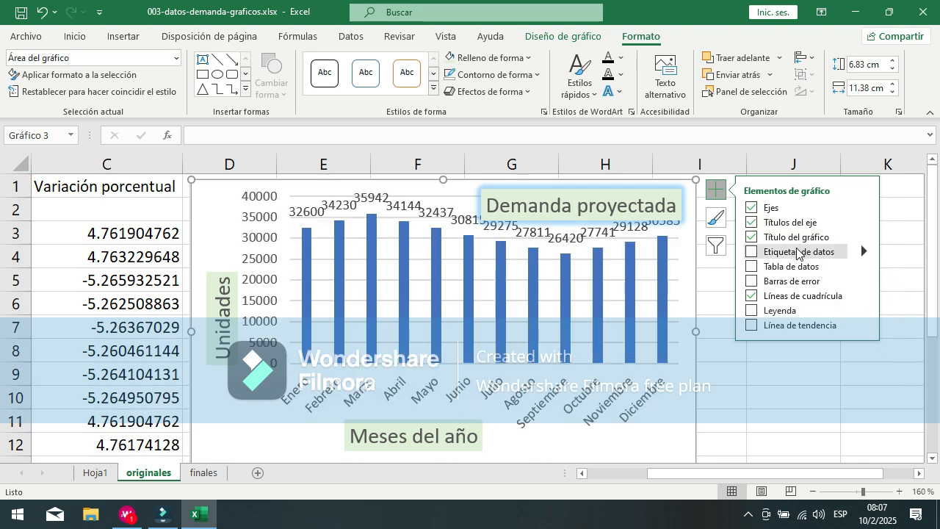
pyautogui.click(863, 253)
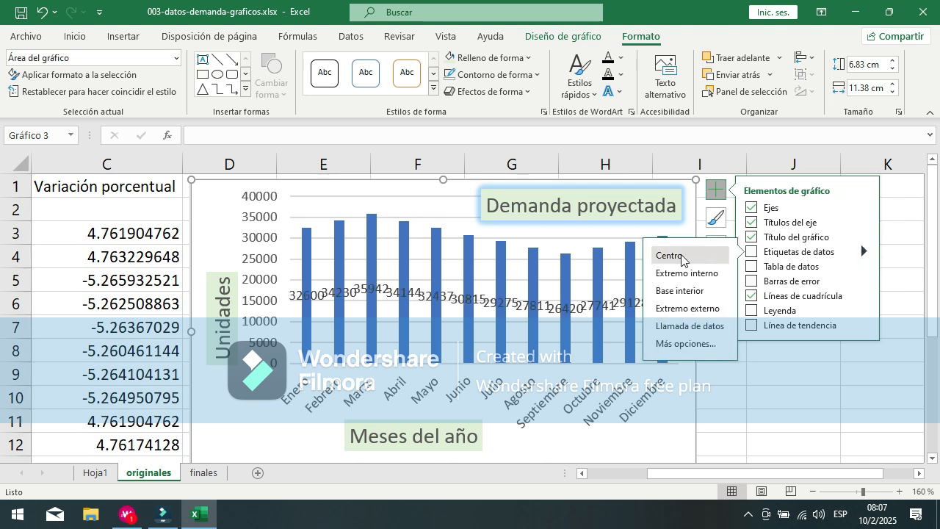
pyautogui.click(672, 310)
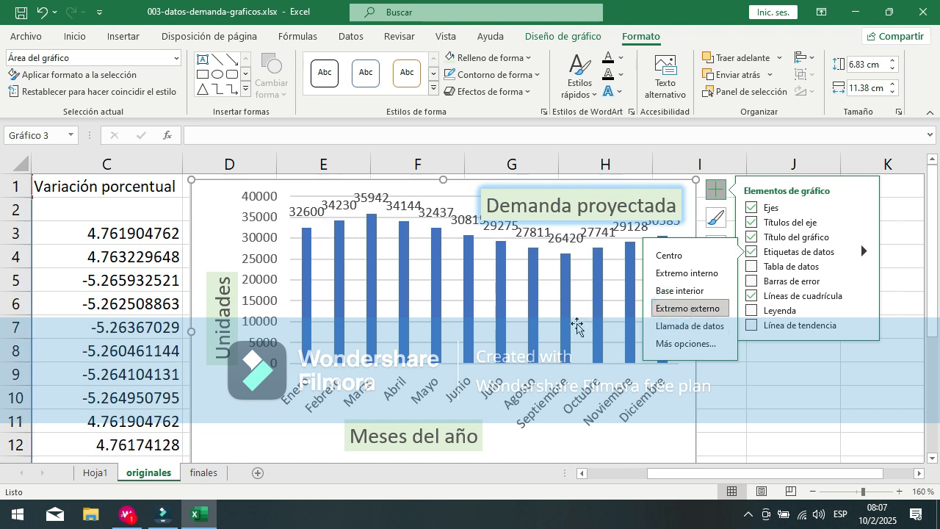
# Step: Set the font of all the column data labels to Arial, size 7
pyautogui.click(301, 218)
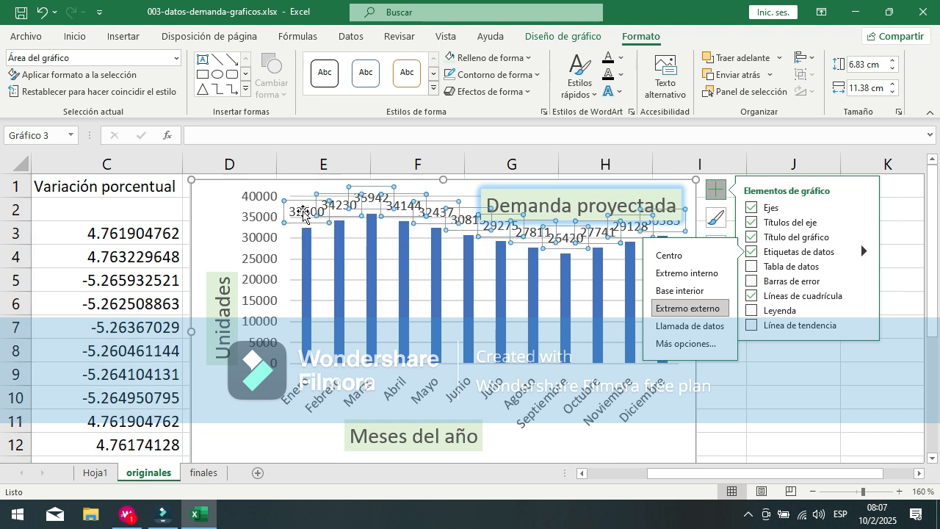
pyautogui.click(223, 451)
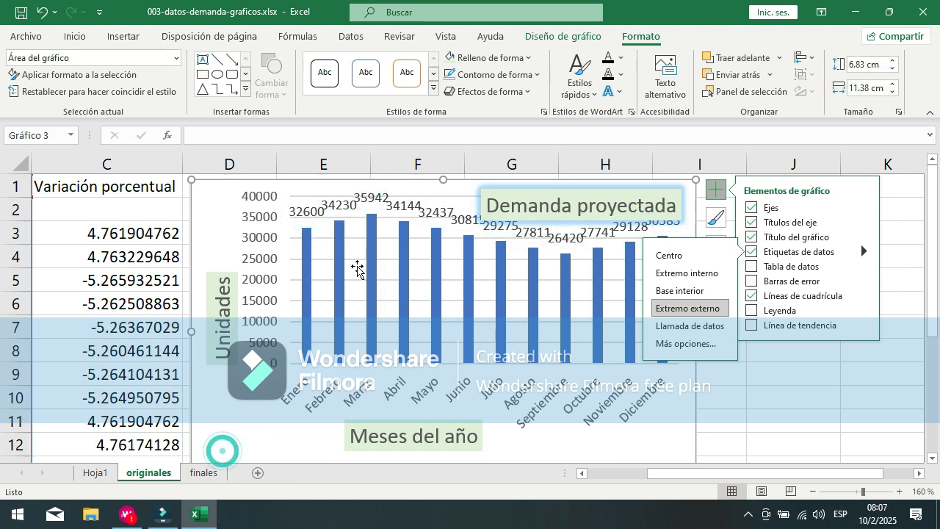
pyautogui.click(457, 218)
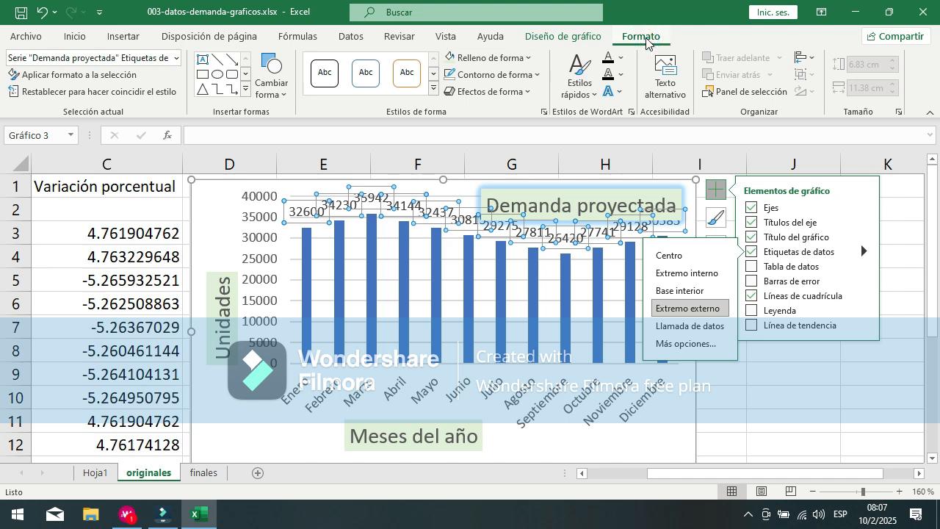
pyautogui.click(75, 36)
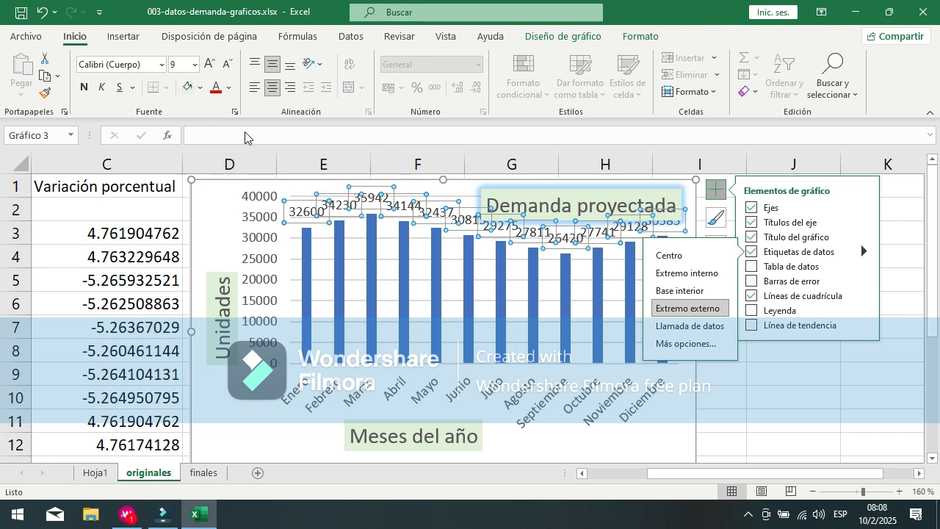
pyautogui.click(226, 70)
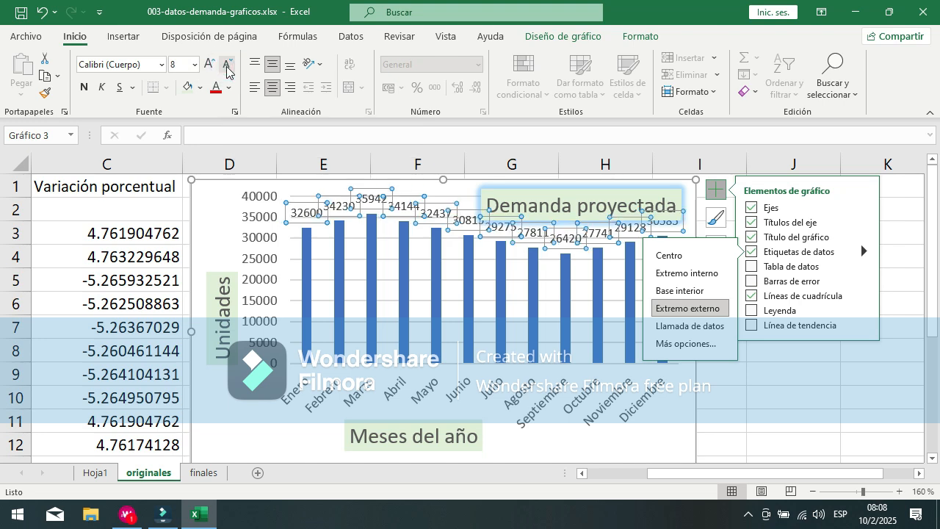
pyautogui.click(226, 68)
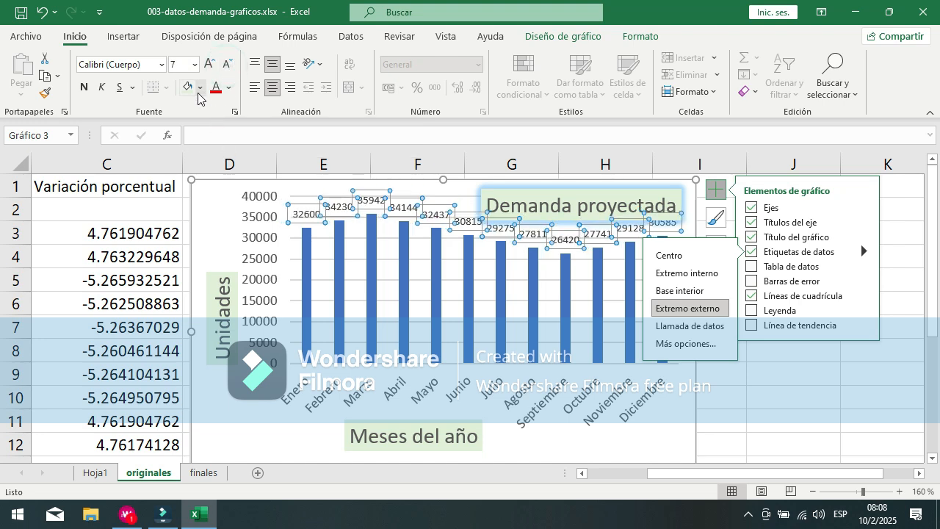
pyautogui.click(160, 66)
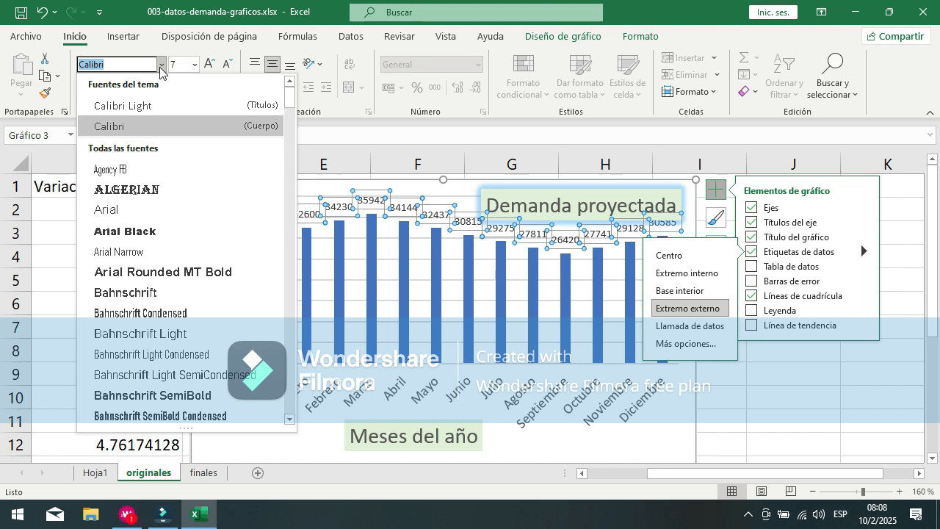
pyautogui.click(108, 214)
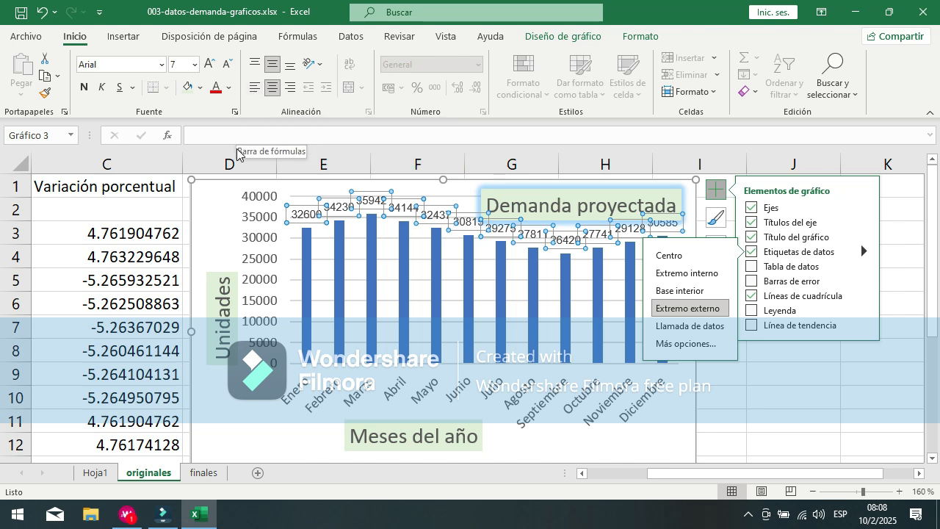
# Step: Color the data labels with the darker blue theme shade and make them bold
pyautogui.click(229, 88)
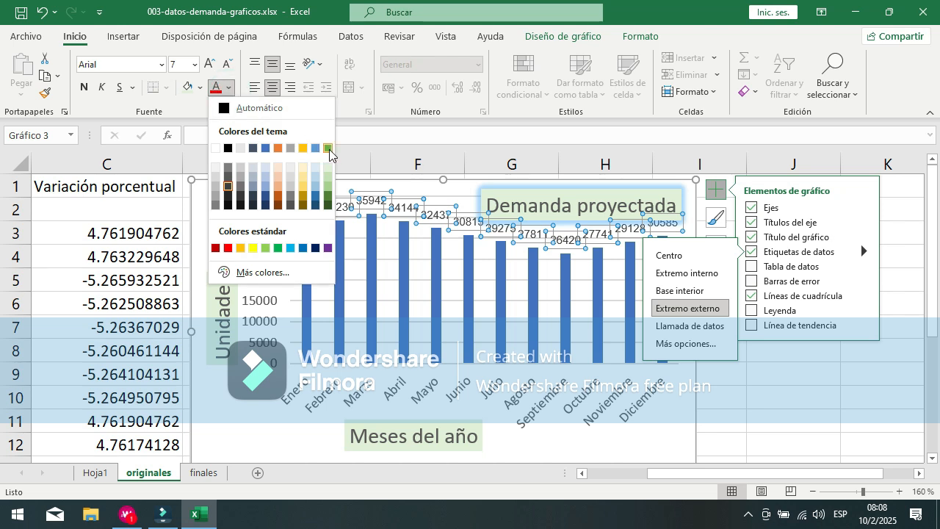
pyautogui.click(318, 200)
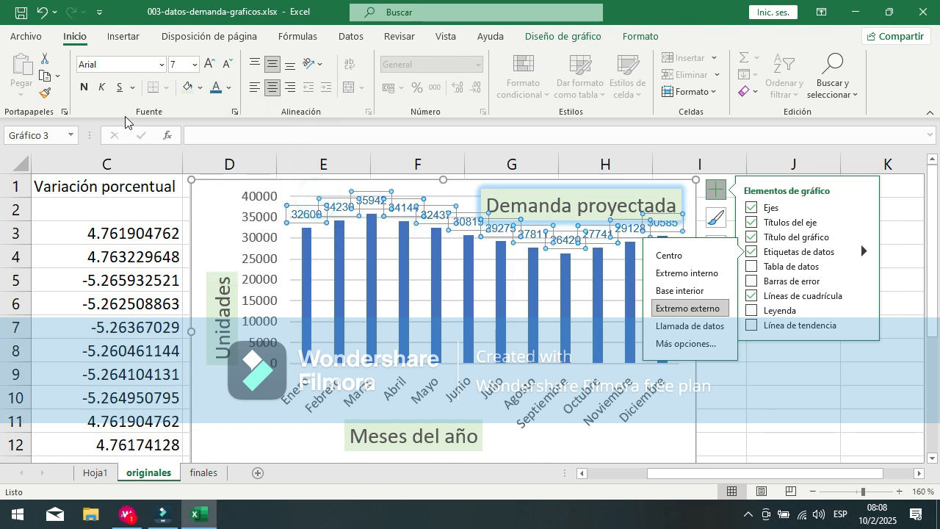
pyautogui.click(85, 89)
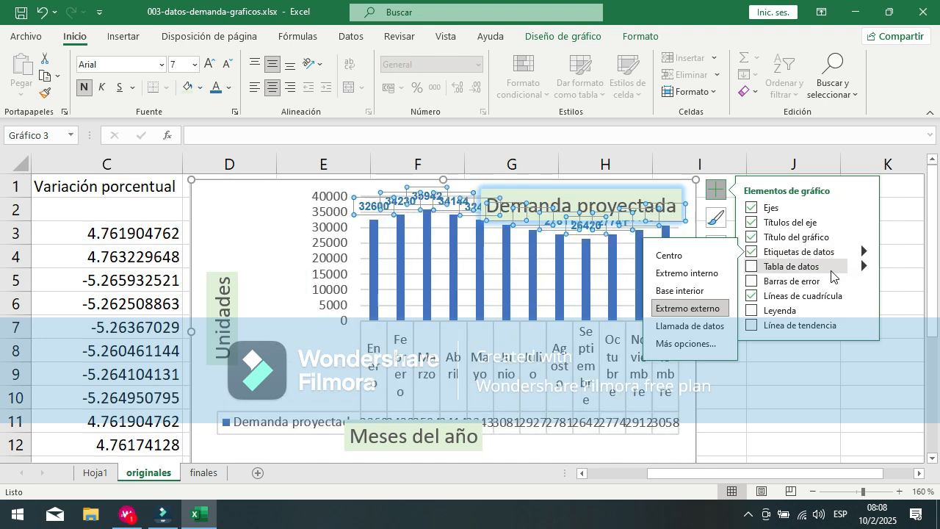
# Step: Add a data table to the chart with the Sin claves de leyenda option and set its text to Arial, size 7
pyautogui.click(831, 269)
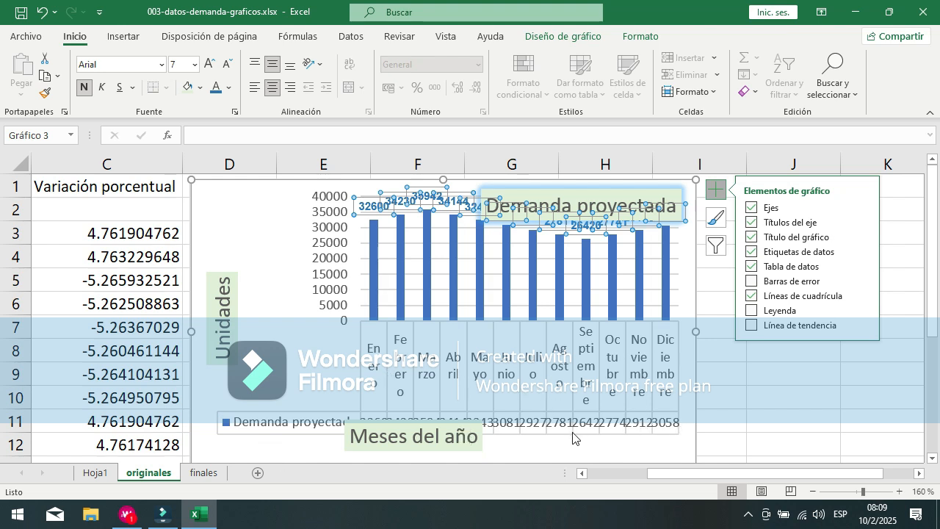
pyautogui.click(863, 266)
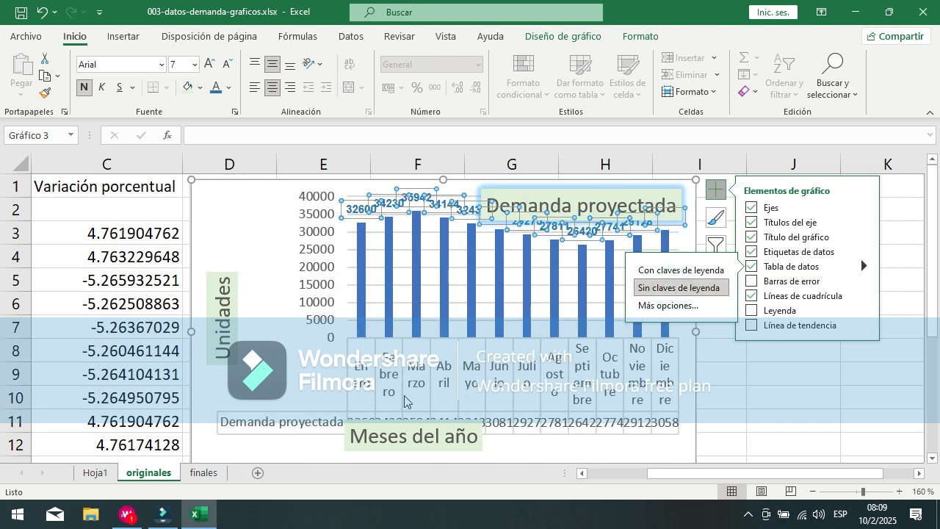
pyautogui.click(362, 393)
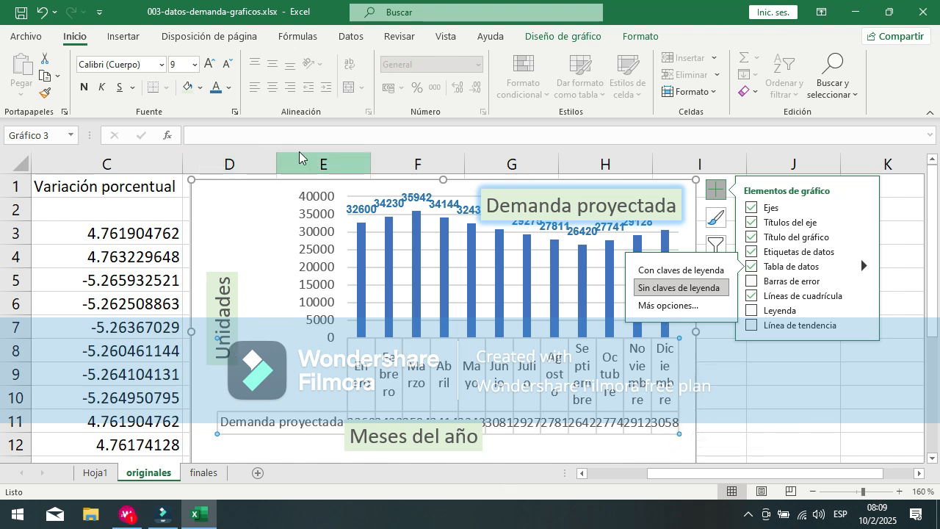
pyautogui.click(230, 66)
pyautogui.click(229, 66)
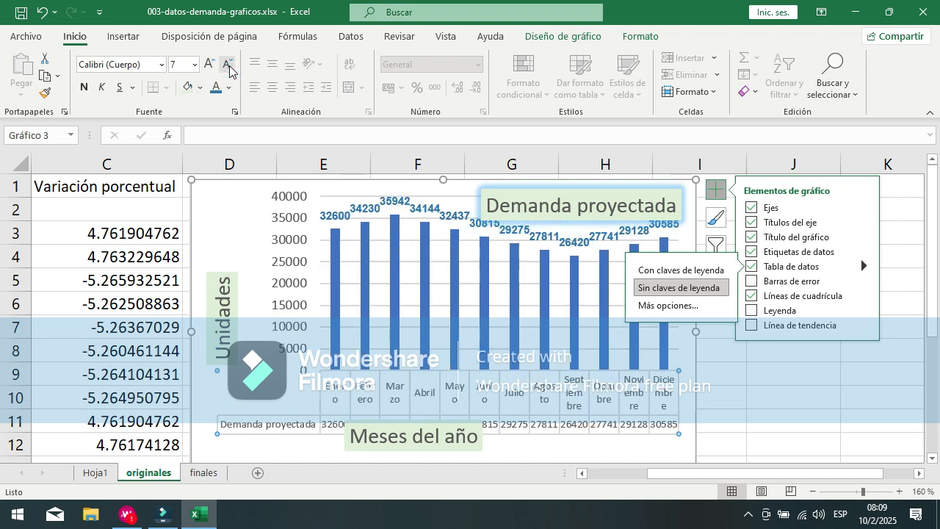
pyautogui.click(161, 65)
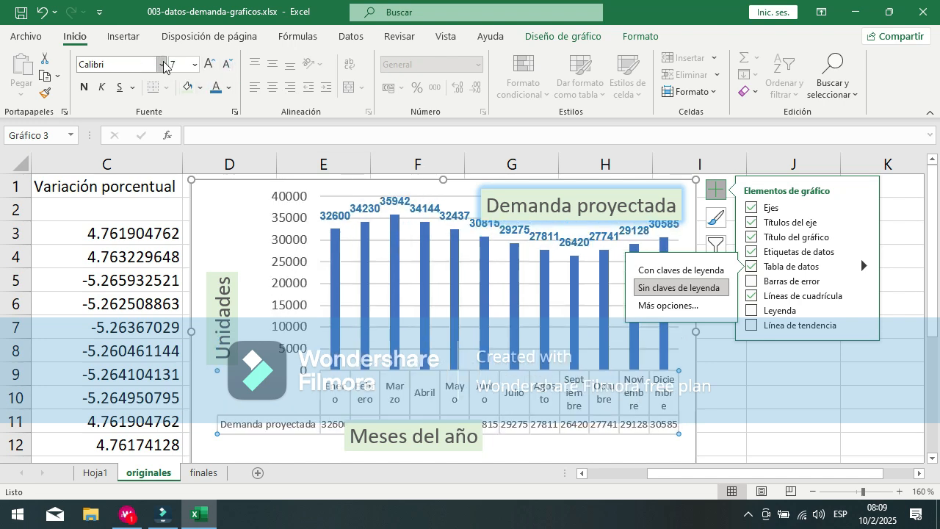
pyautogui.click(106, 169)
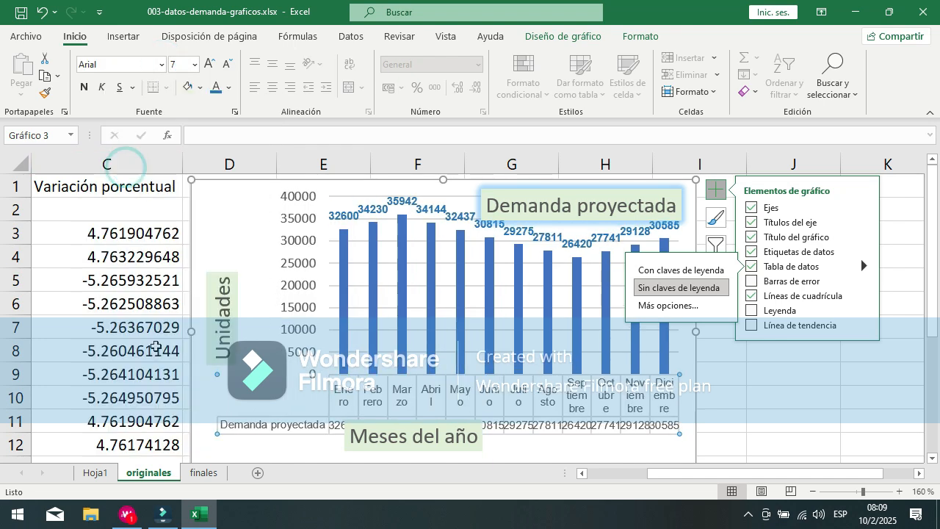
pyautogui.click(639, 36)
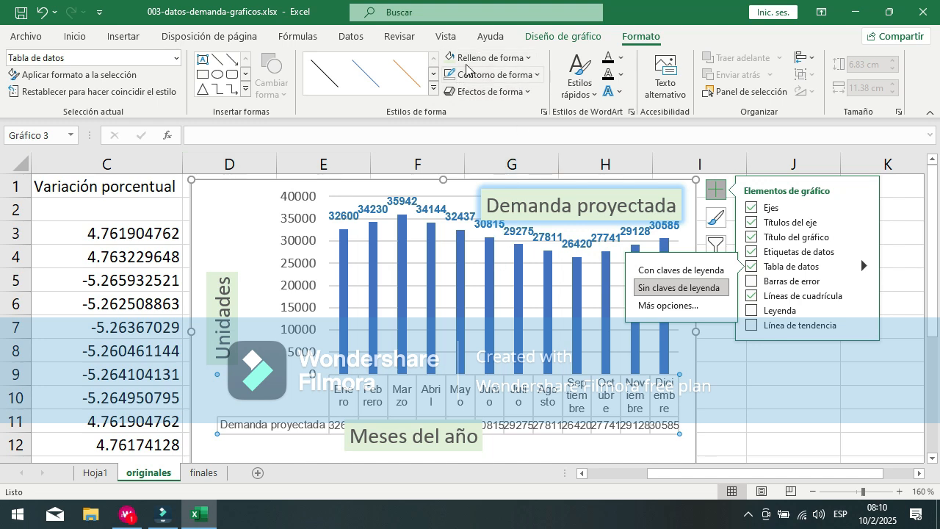
pyautogui.click(528, 58)
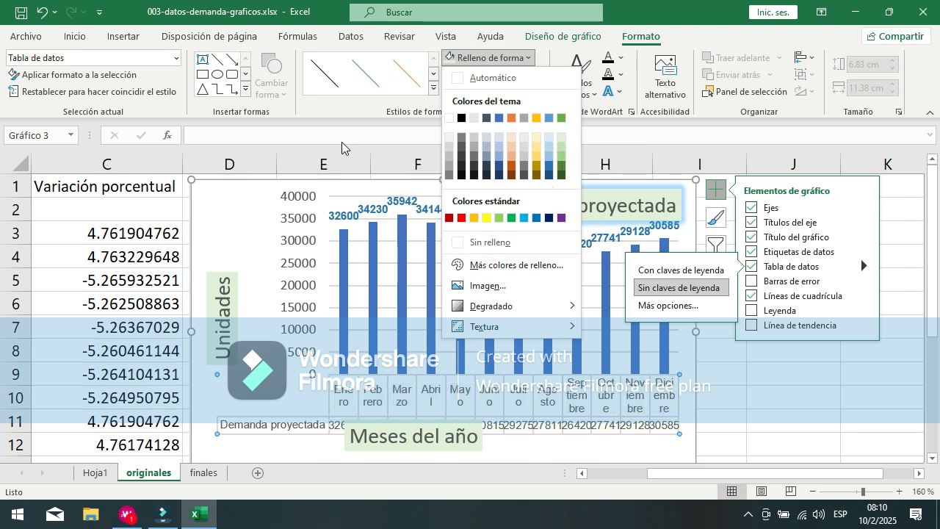
pyautogui.click(628, 21)
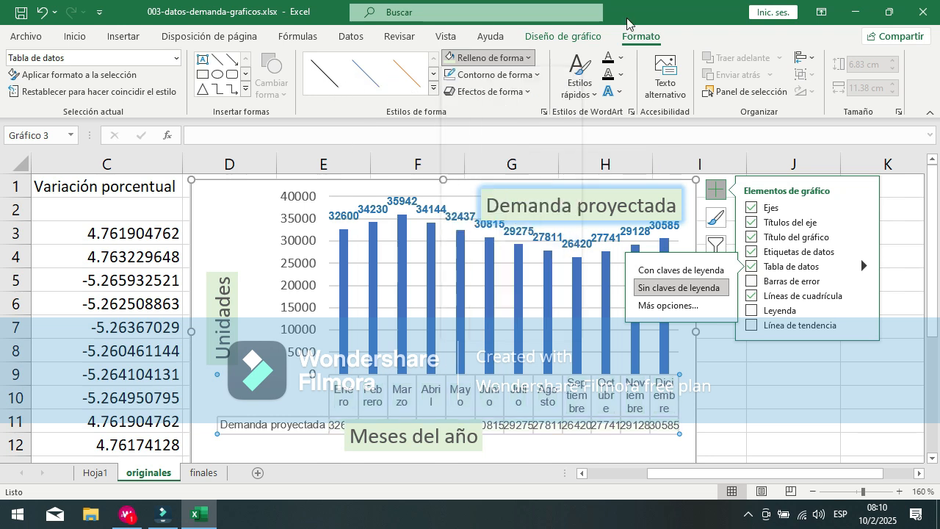
pyautogui.click(530, 97)
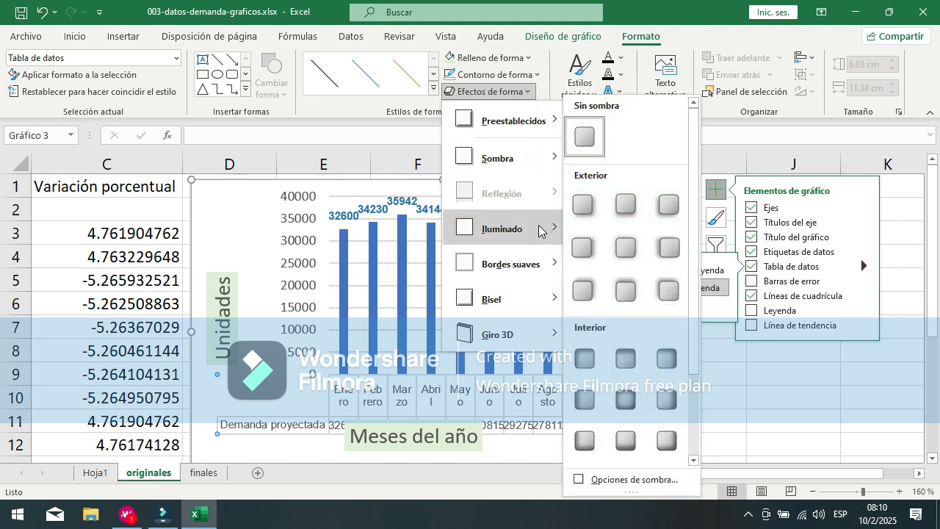
pyautogui.moveTo(544, 228)
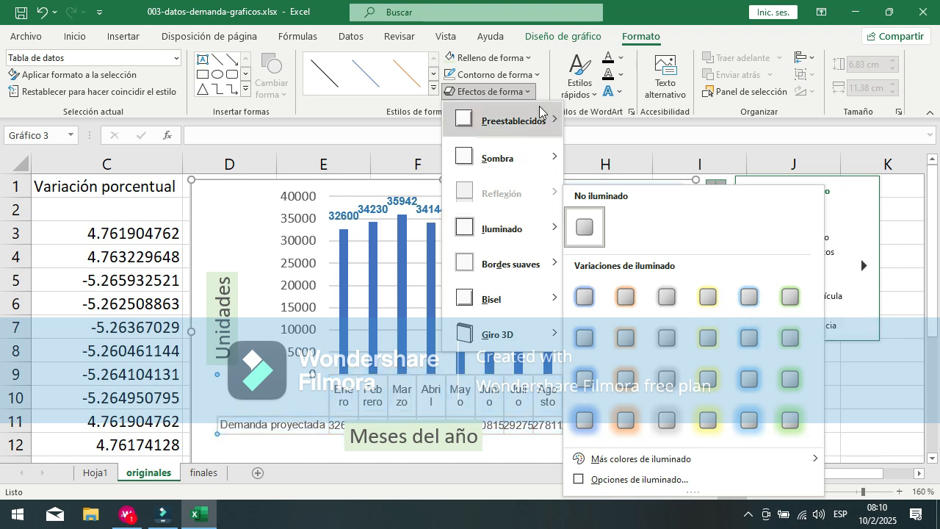
pyautogui.click(681, 48)
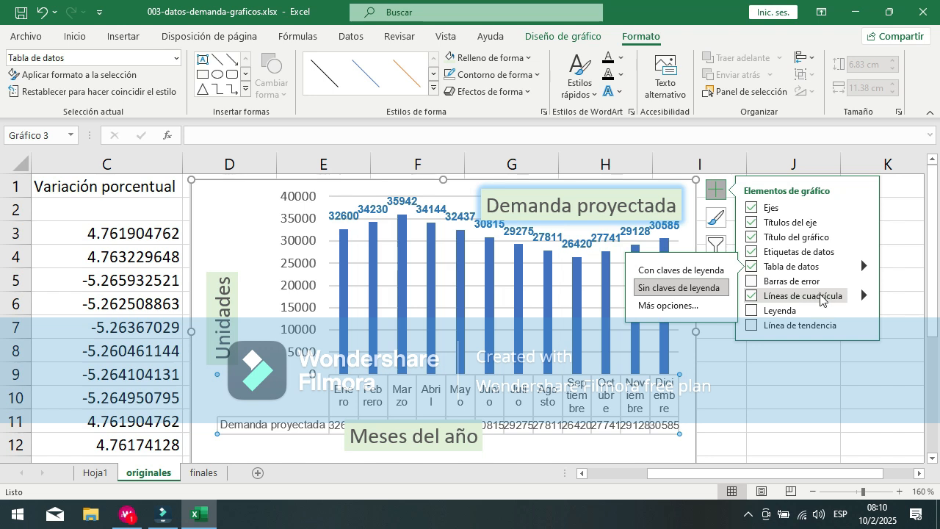
# Step: Replace the Horizontal principal primario gridlines with the Vertical principal primario and Horizontal subordinado primario ones
pyautogui.click(752, 297)
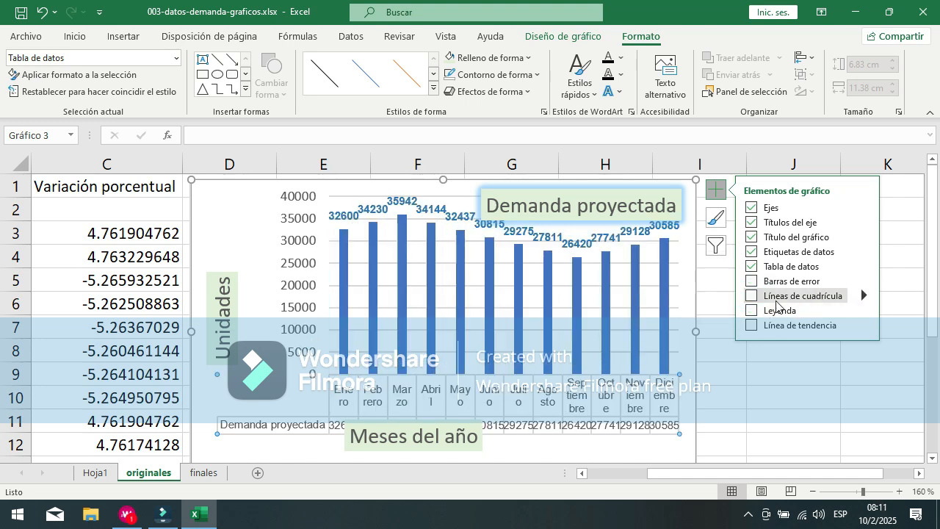
pyautogui.click(750, 297)
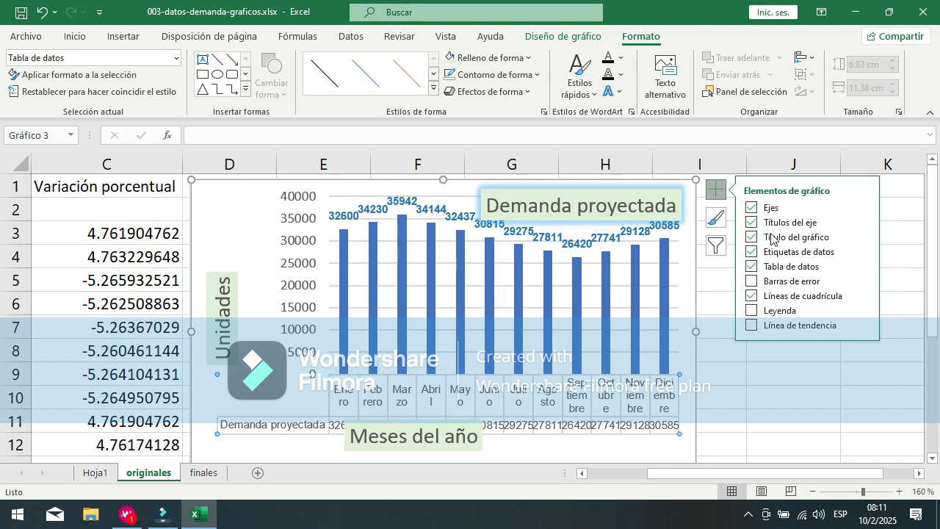
pyautogui.click(864, 302)
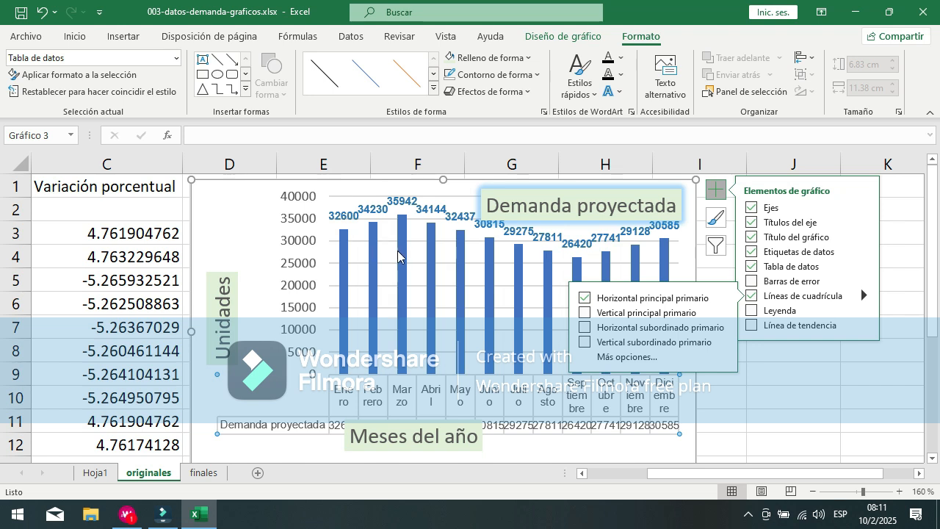
pyautogui.moveTo(402, 227)
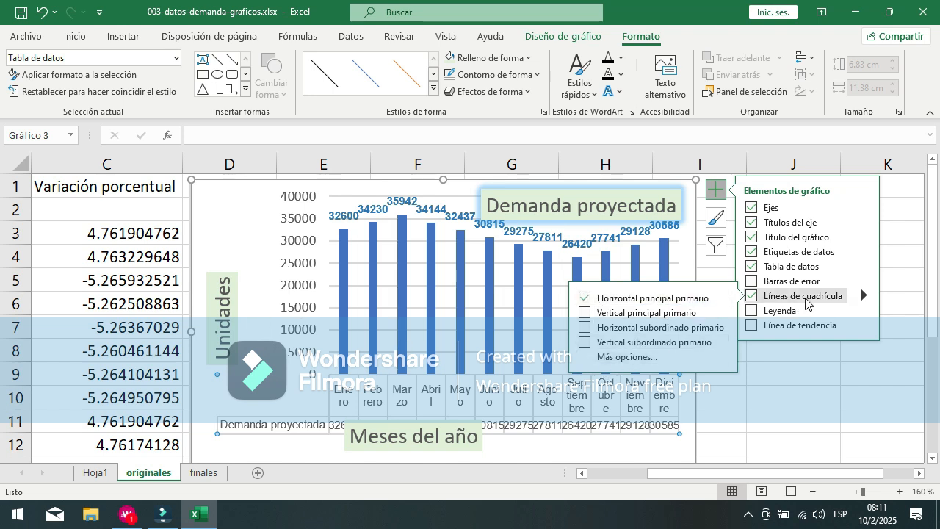
pyautogui.click(585, 301)
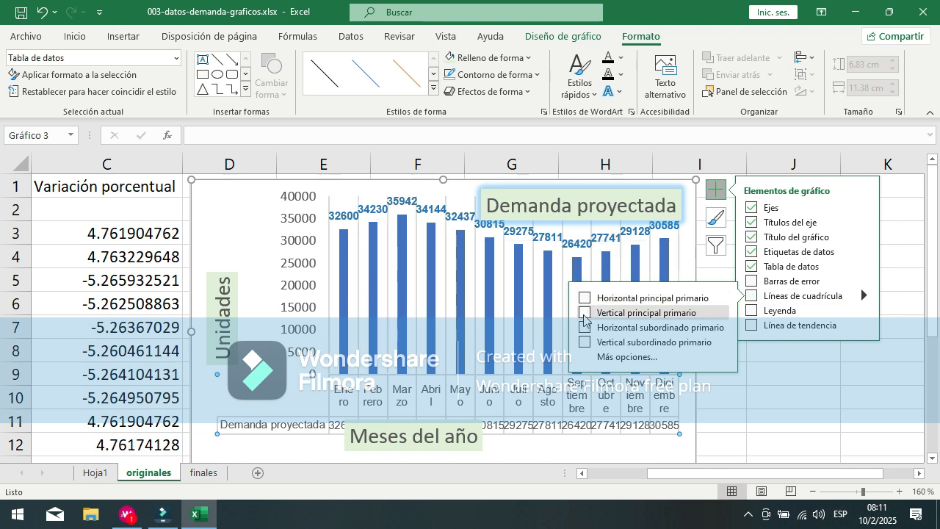
pyautogui.click(586, 314)
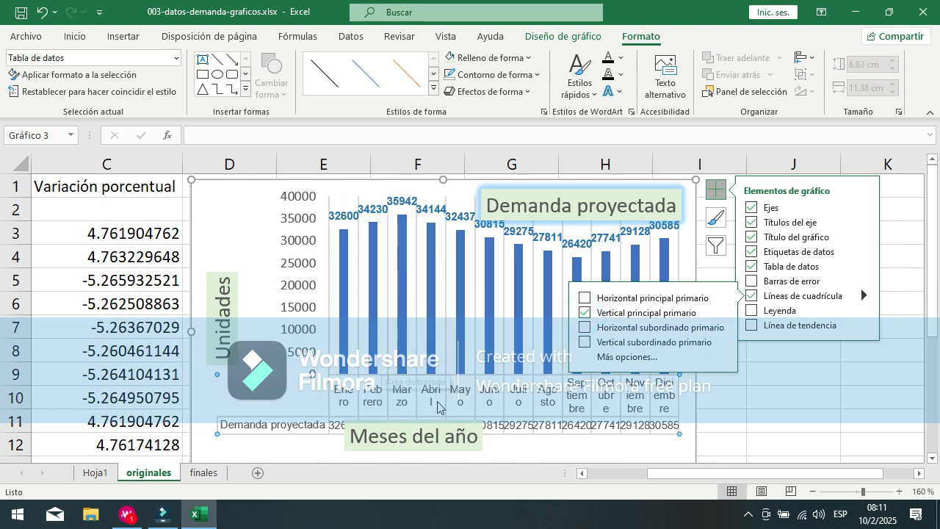
pyautogui.click(585, 328)
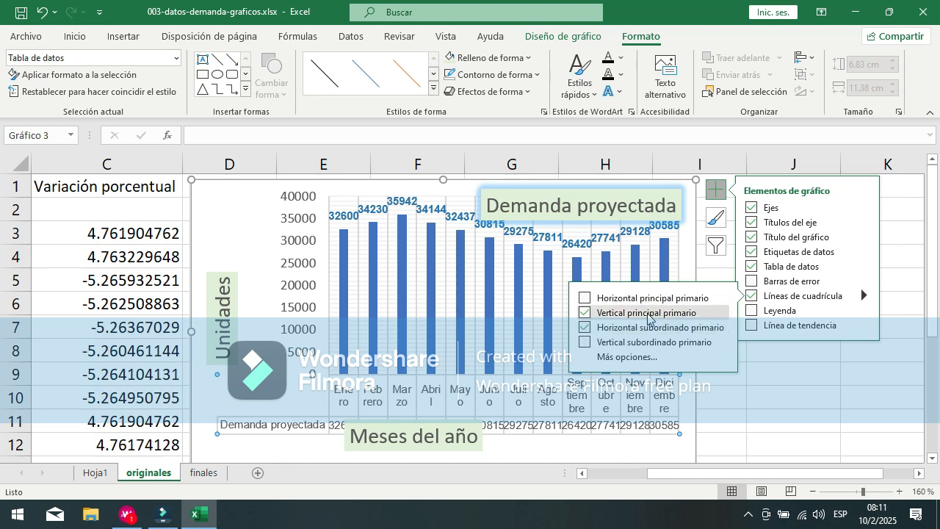
# Step: Leave only the Horizontal principal primario gridlines on the chart, removing the Horizontal subordinado and Vertical principal primario ones
pyautogui.click(590, 343)
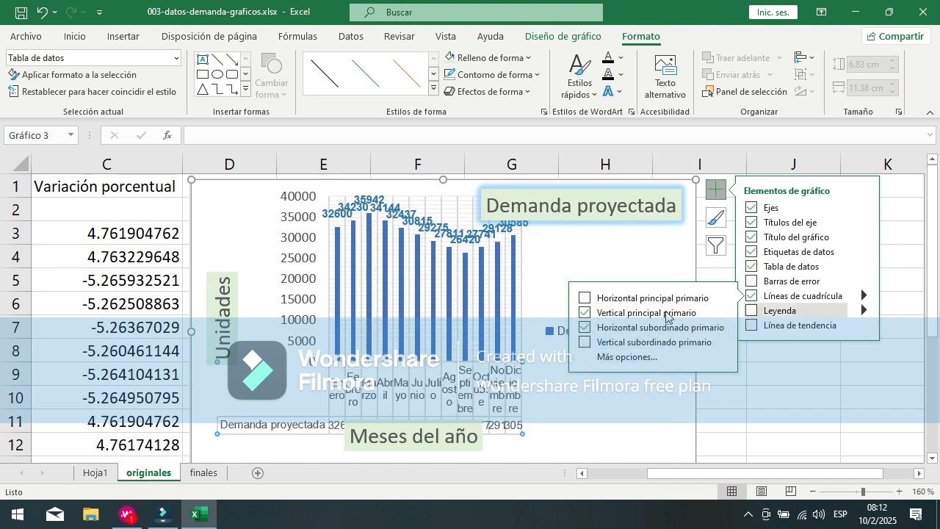
pyautogui.click(584, 299)
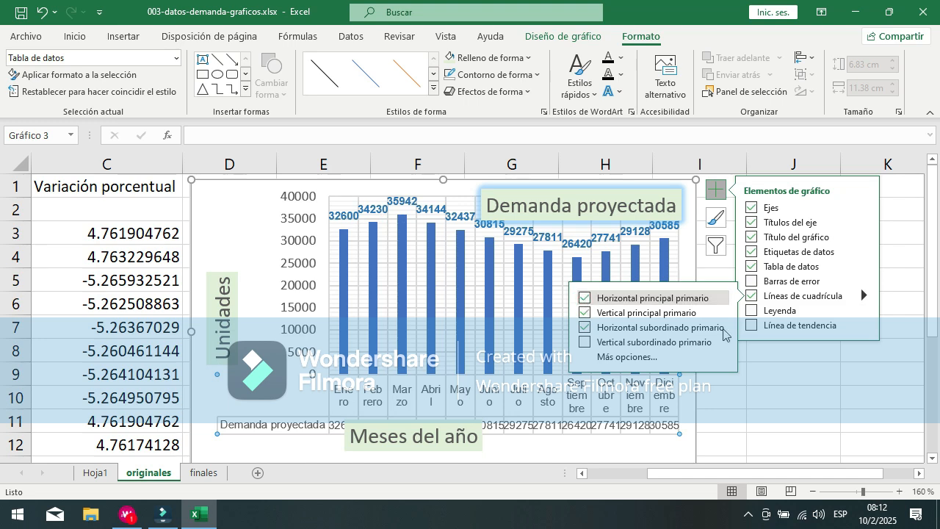
pyautogui.click(584, 327)
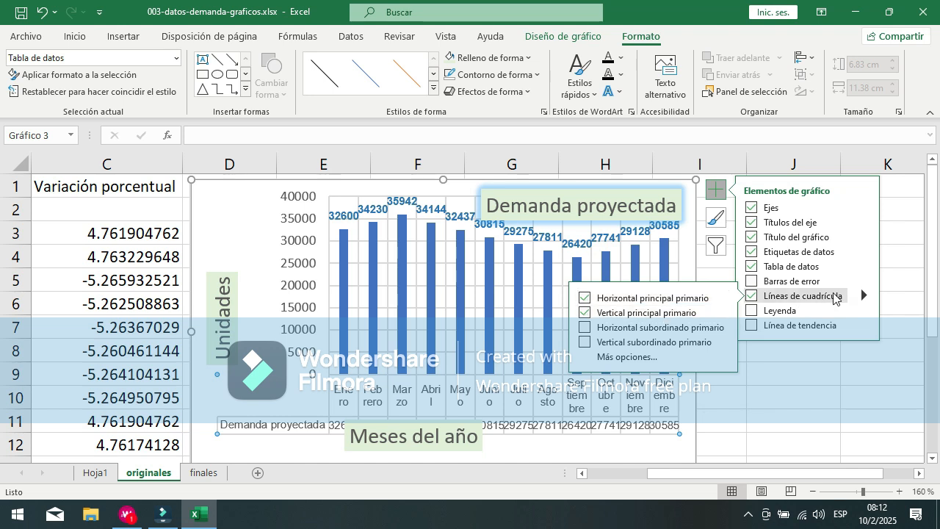
pyautogui.click(585, 314)
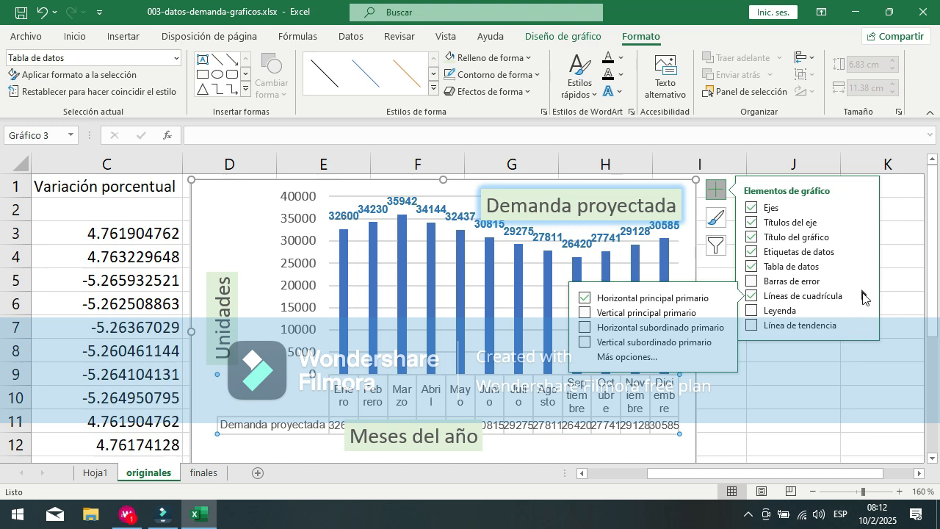
# Step: Add a legend to the chart with the Inferior placement and move it beside the "Meses del año" axis title
pyautogui.click(790, 311)
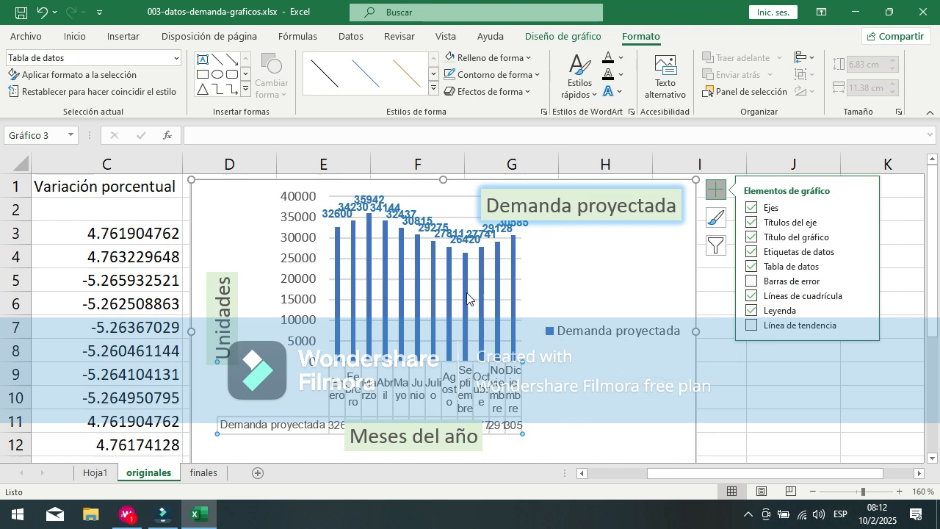
pyautogui.click(617, 334)
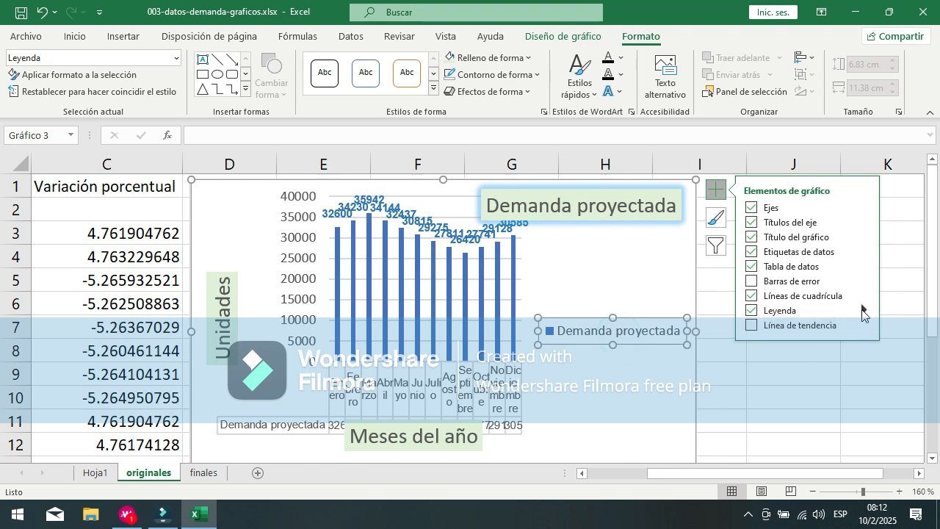
pyautogui.moveTo(862, 307)
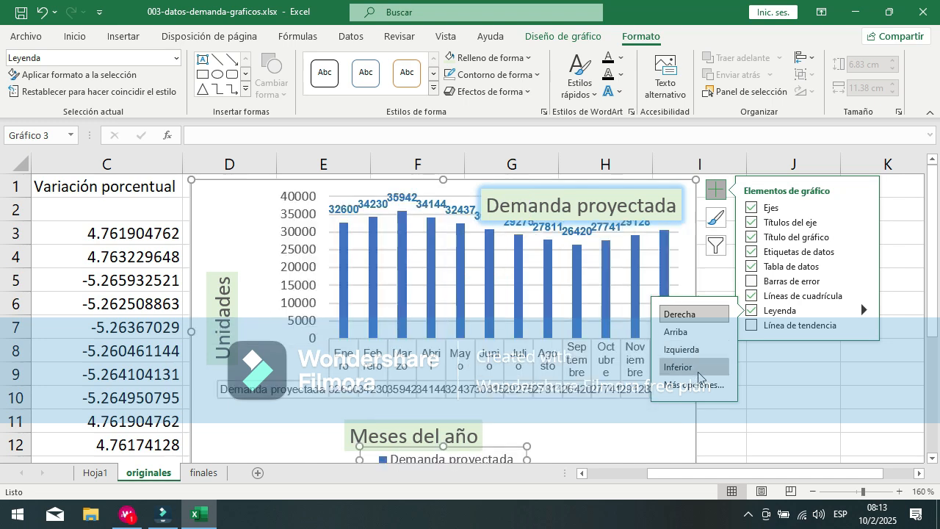
pyautogui.click(698, 369)
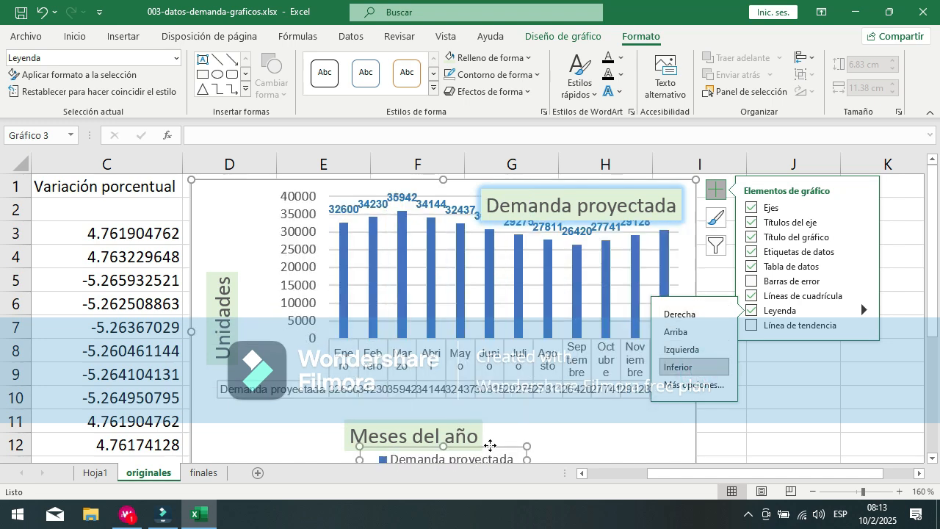
pyautogui.moveTo(491, 445); pyautogui.dragTo(622, 423)
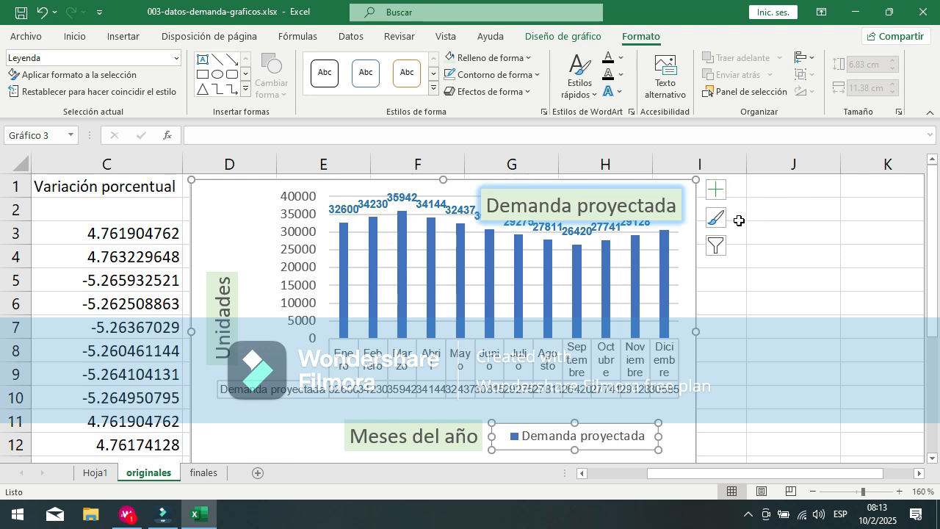
pyautogui.click(714, 190)
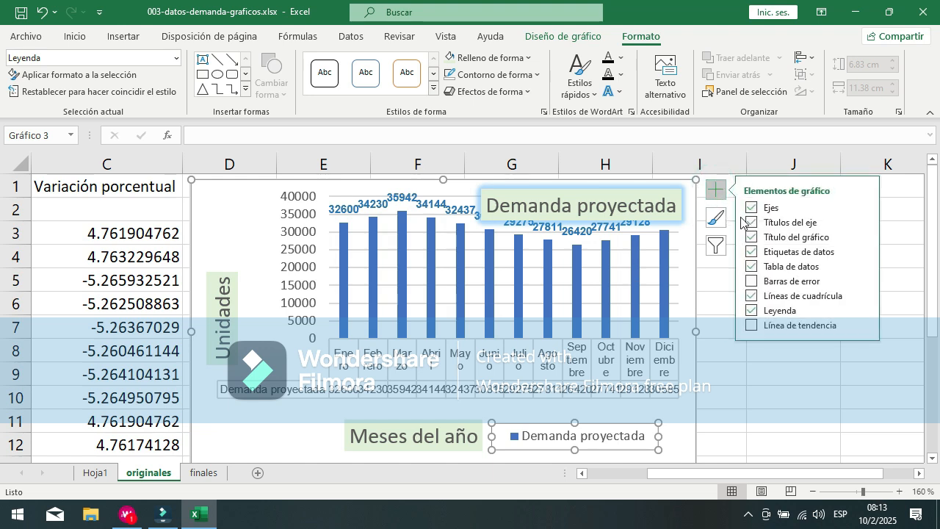
pyautogui.click(864, 326)
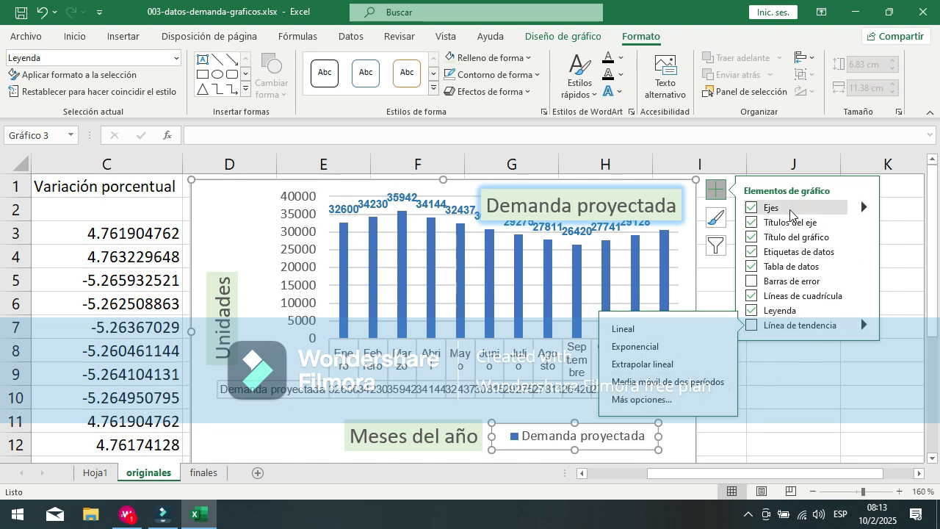
pyautogui.click(863, 210)
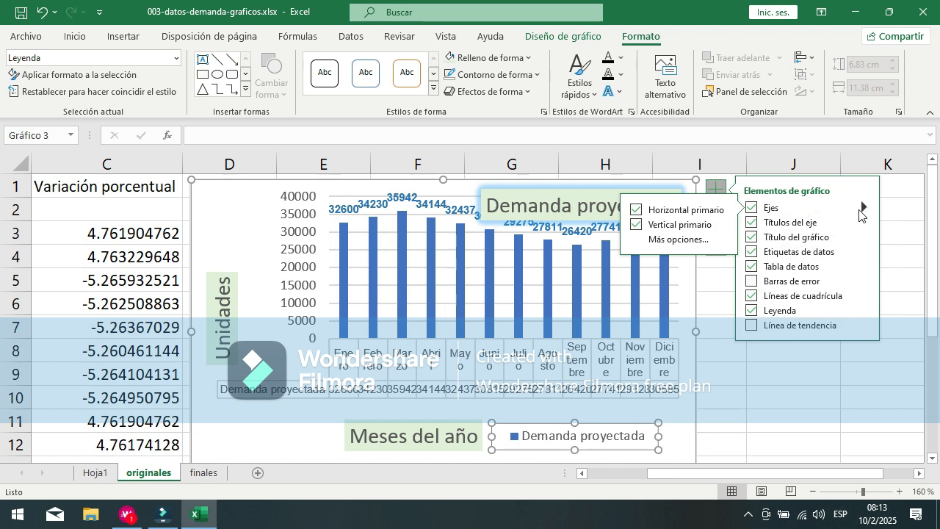
pyautogui.click(278, 432)
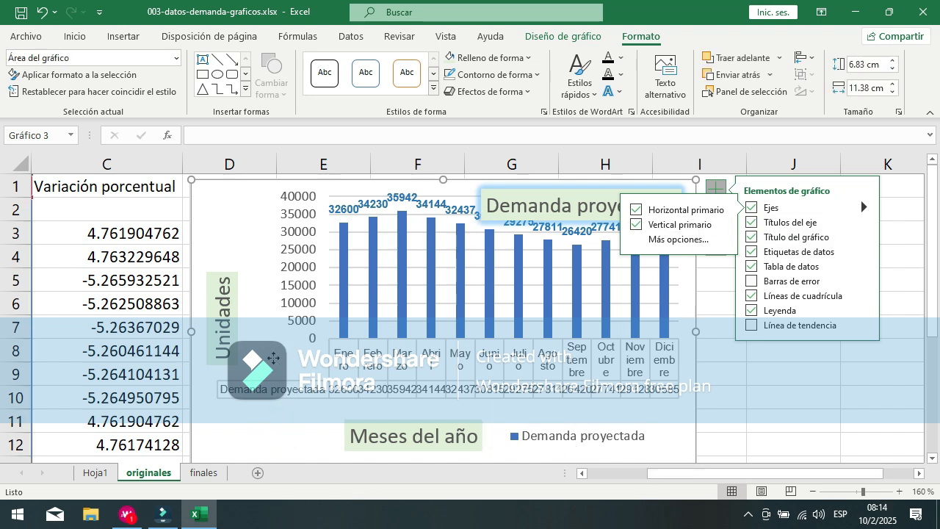
pyautogui.click(357, 352)
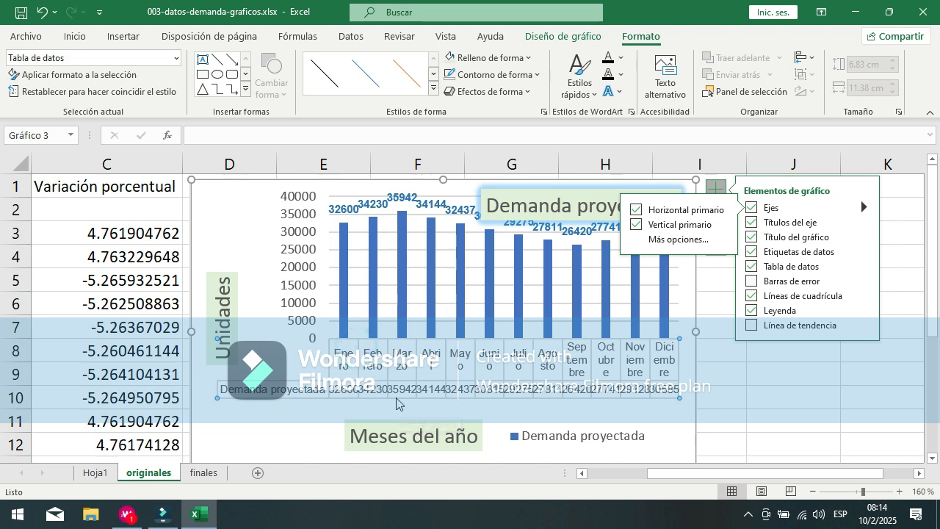
# Step: Reduce the font size of the "Unidades" vertical axis title to 7
pyautogui.click(209, 303)
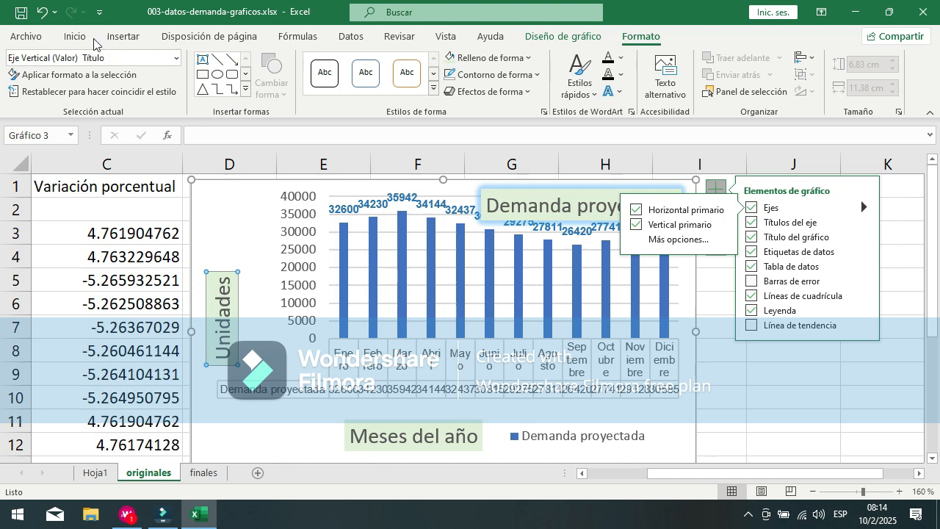
pyautogui.click(71, 38)
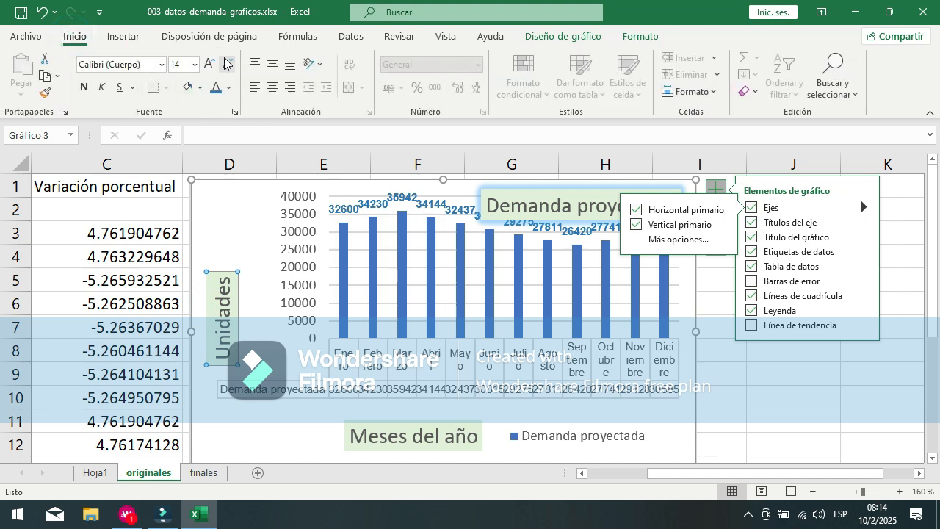
pyautogui.click(229, 68)
pyautogui.click(228, 67)
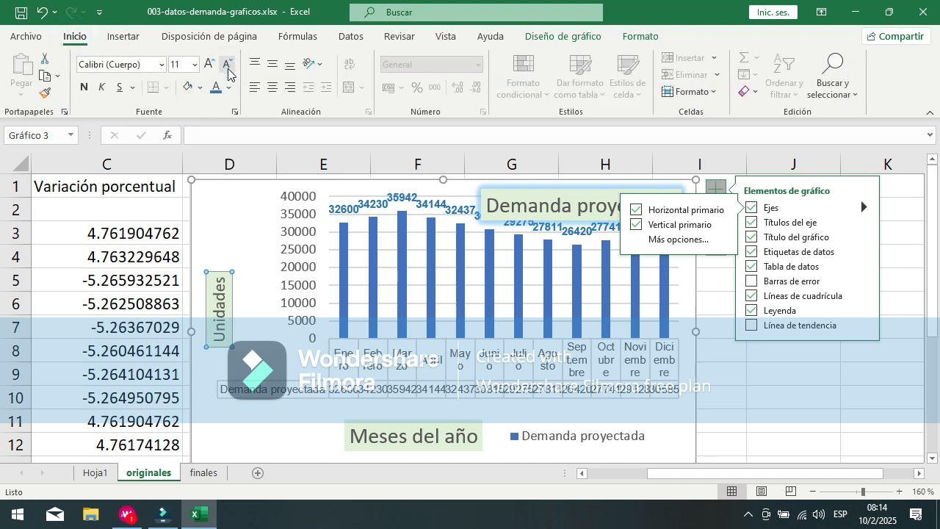
pyautogui.click(228, 68)
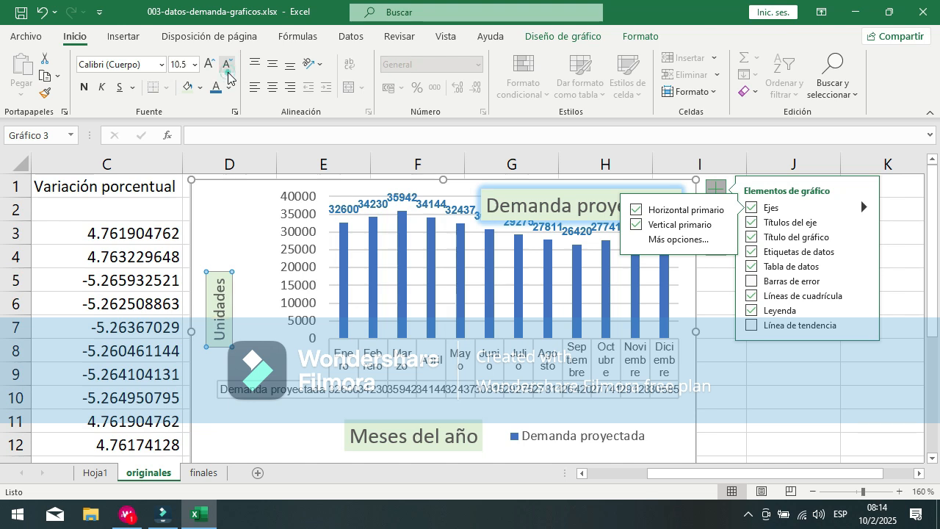
pyautogui.click(228, 67)
pyautogui.click(229, 68)
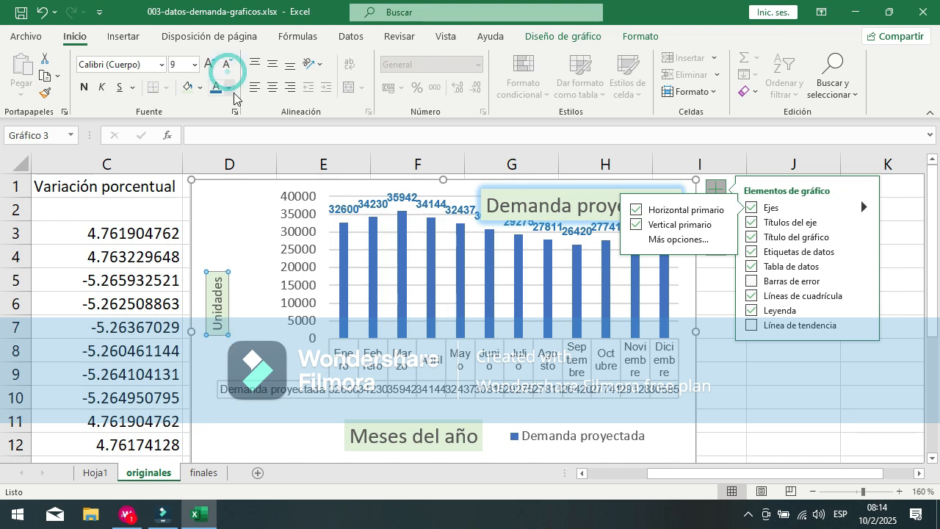
pyautogui.click(178, 63)
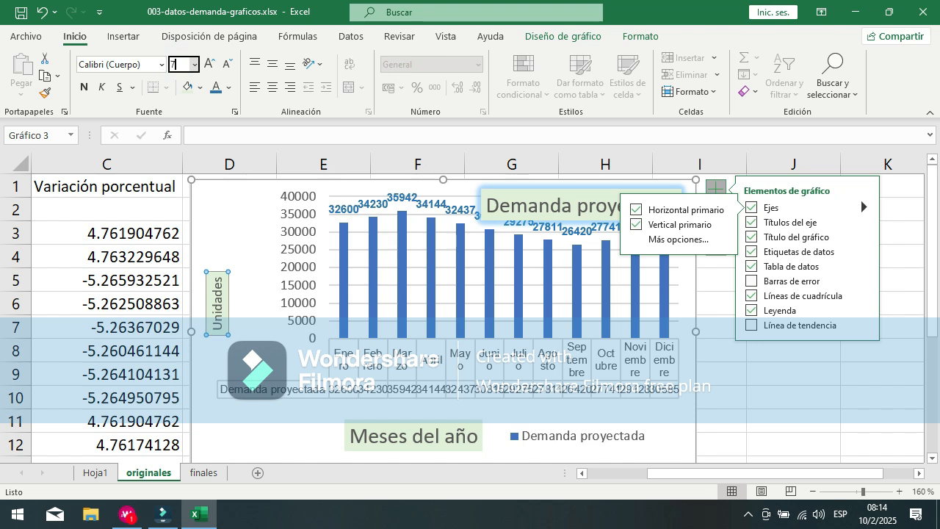
pyautogui.press('Return')
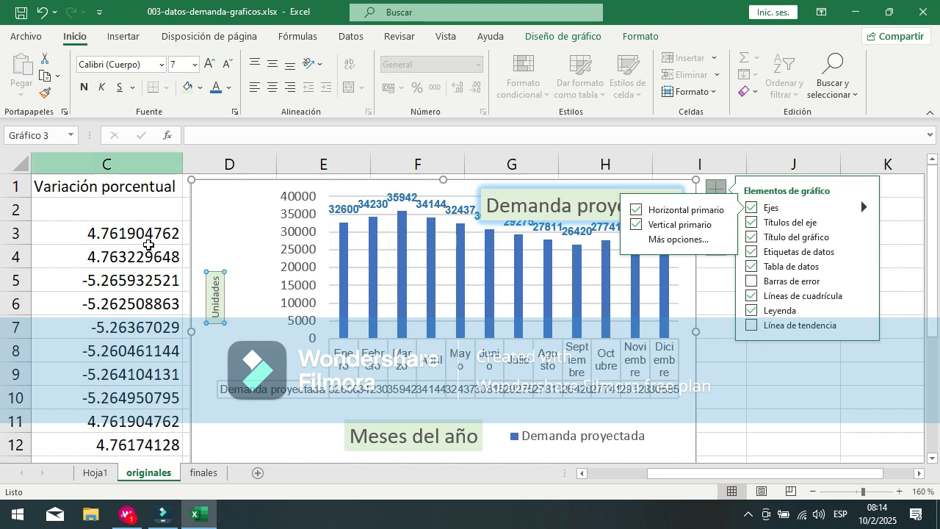
# Step: Set the "Meses del año" axis title to font size 7 and move it closer to the legend
pyautogui.click(369, 441)
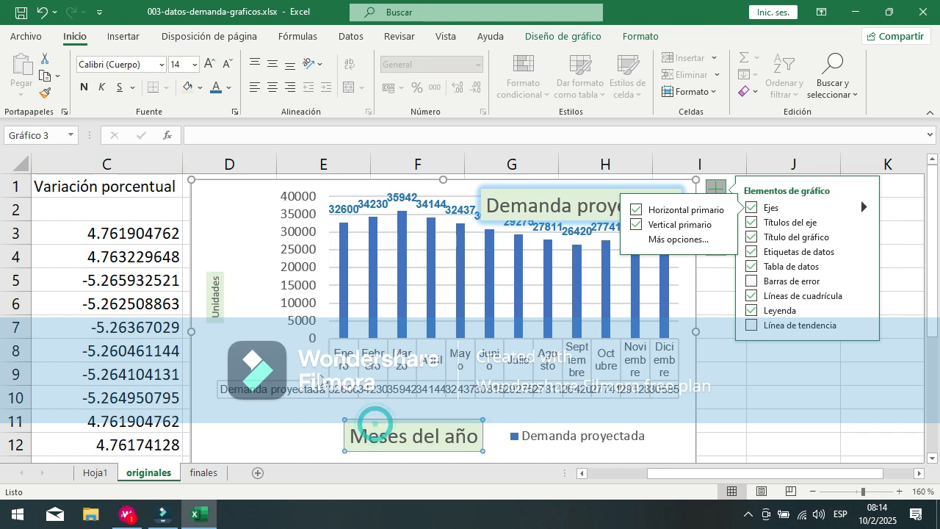
pyautogui.click(373, 419)
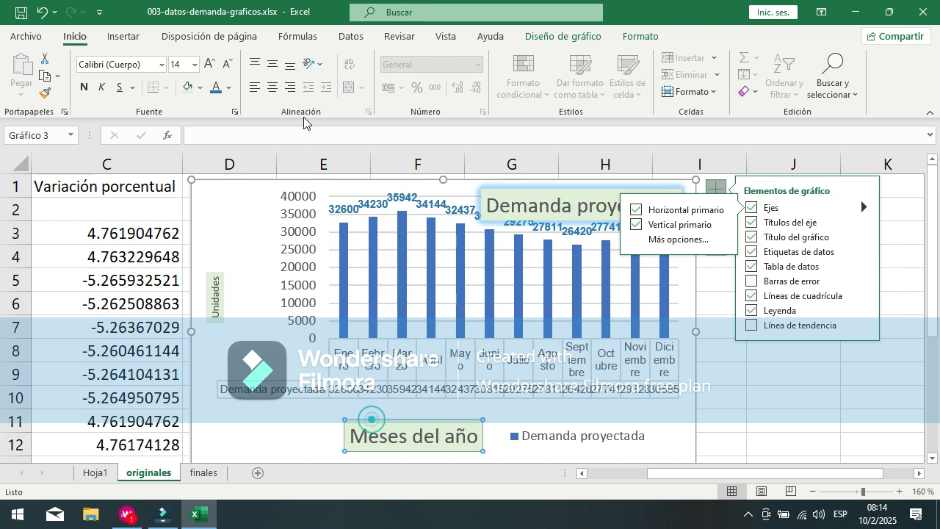
pyautogui.click(180, 66)
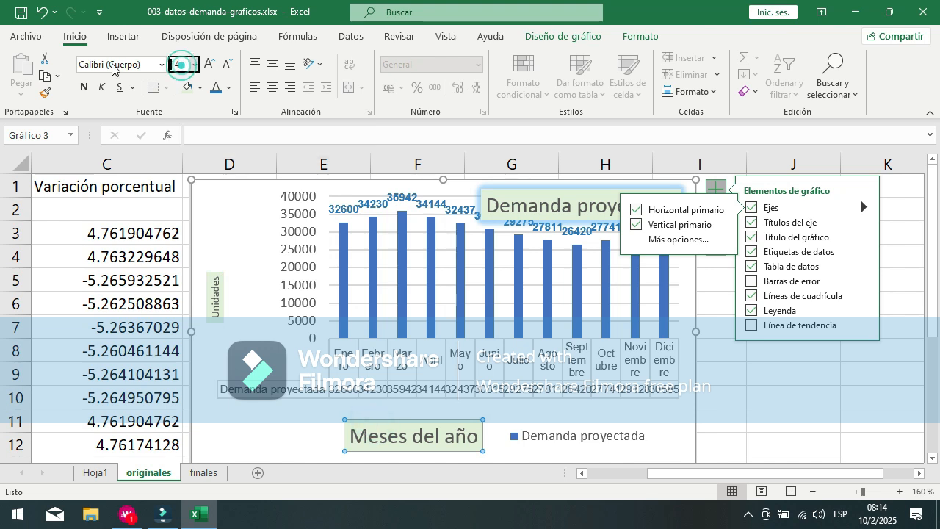
pyautogui.click(180, 65)
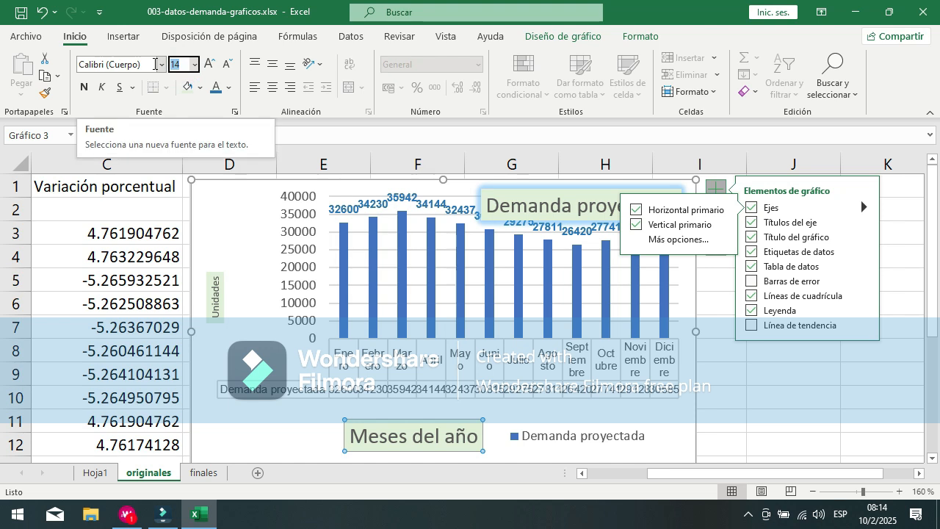
pyautogui.write('7')
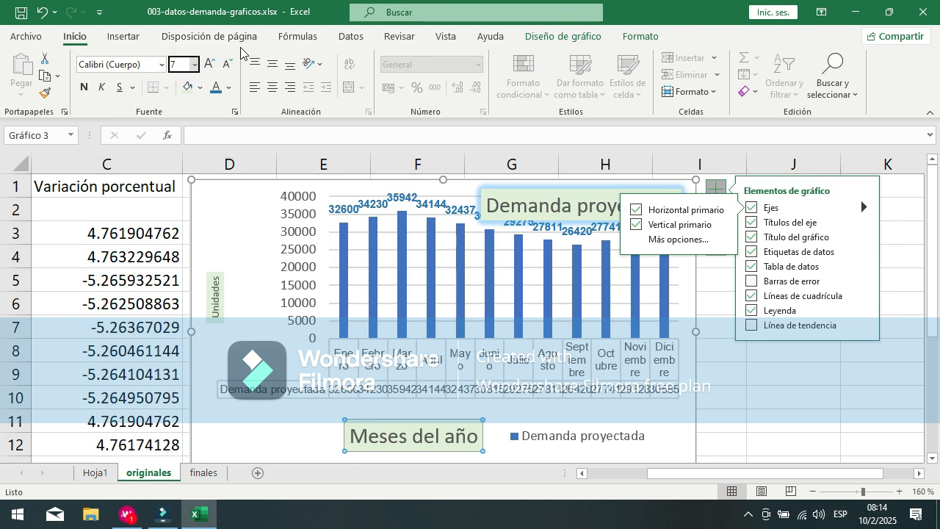
pyautogui.press('Return')
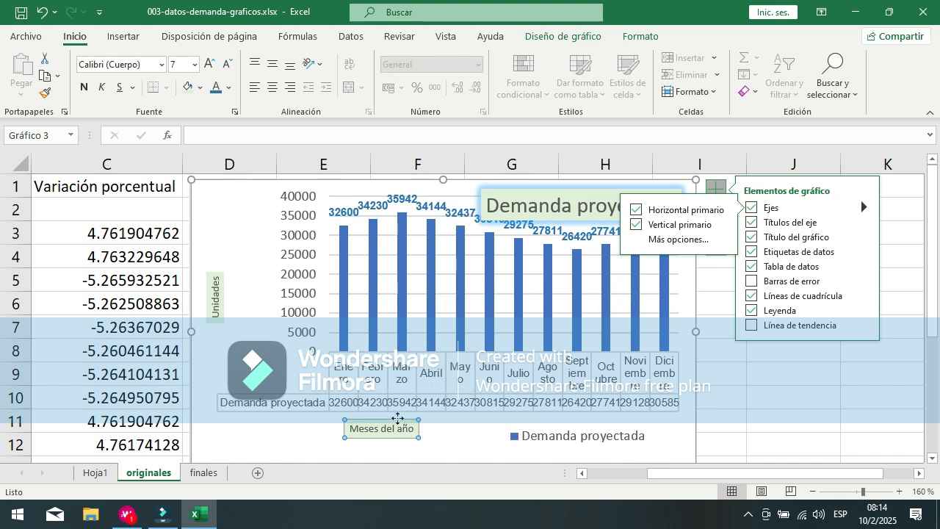
pyautogui.moveTo(401, 421); pyautogui.dragTo(472, 426)
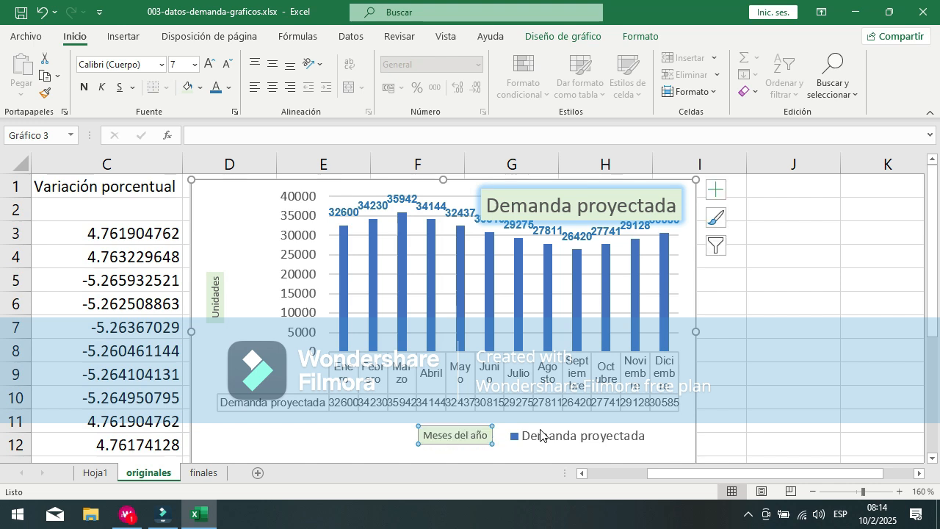
# Step: Select the whole chart area and set the font size of all its text to 7
pyautogui.click(338, 381)
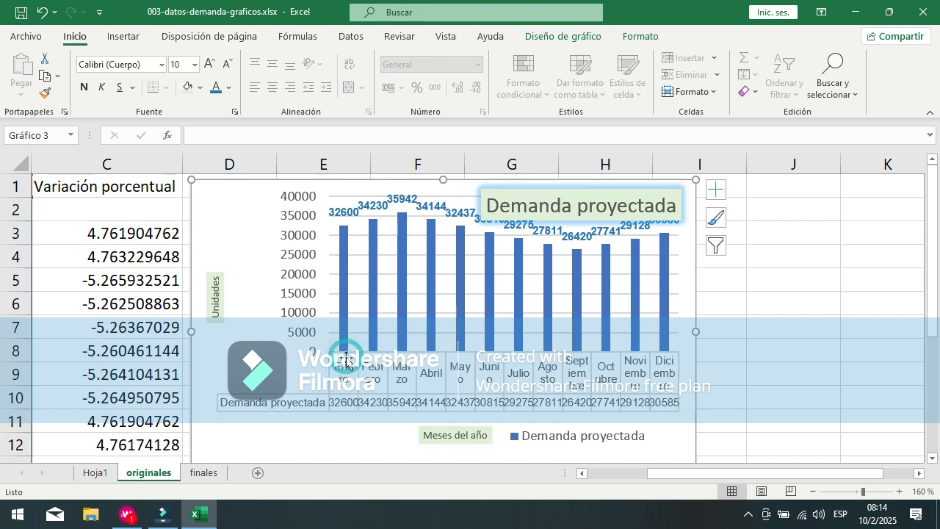
pyautogui.click(184, 68)
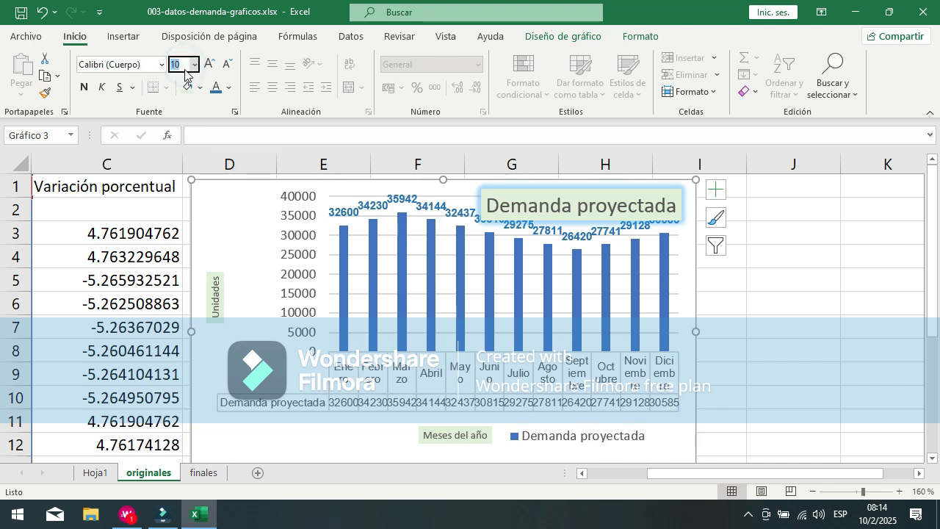
pyautogui.write('7')
pyautogui.press('Return')
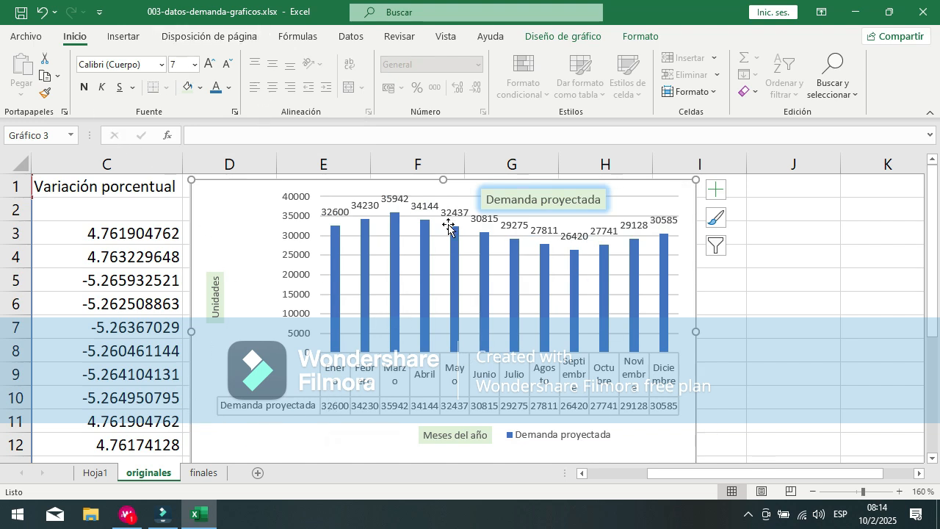
# Step: Shift the whole chart slightly right and up on the sheet and select its vertical axis values
pyautogui.click(337, 271)
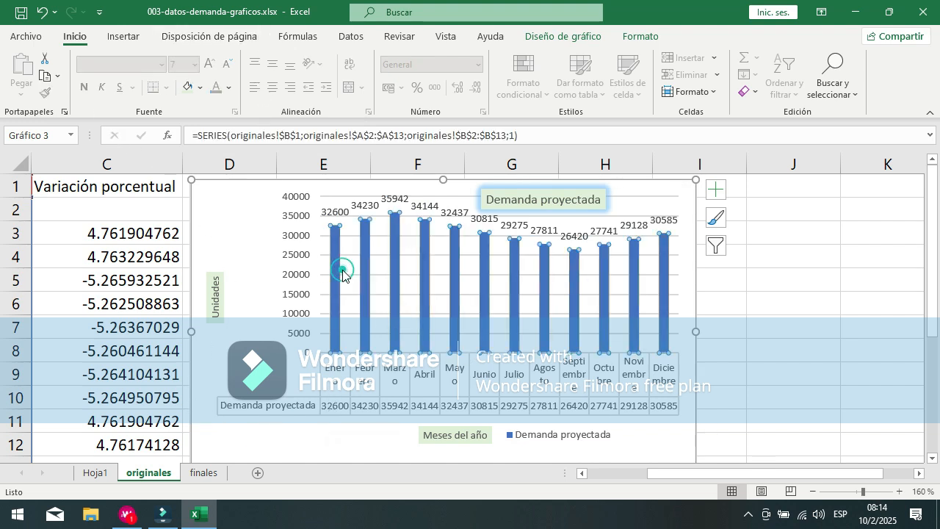
pyautogui.click(298, 278)
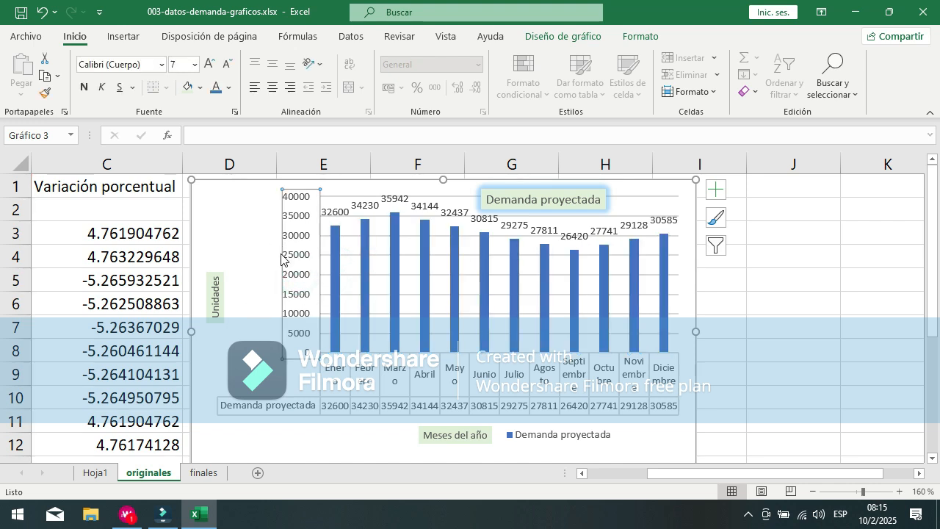
pyautogui.click(303, 193)
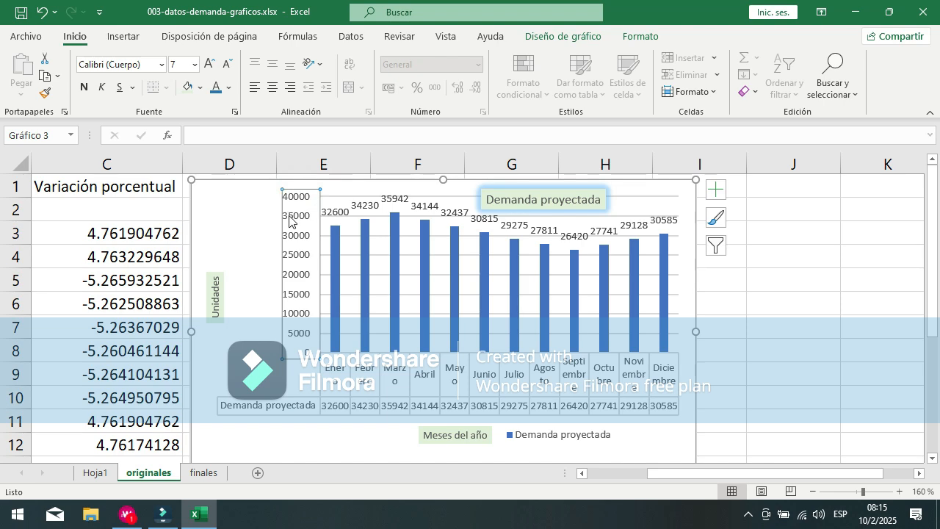
pyautogui.moveTo(279, 222)
pyautogui.mouseDown()
pyautogui.moveTo(237, 220)
pyautogui.moveTo(290, 226)
pyautogui.moveTo(329, 216)
pyautogui.moveTo(288, 218)
pyautogui.mouseUp()
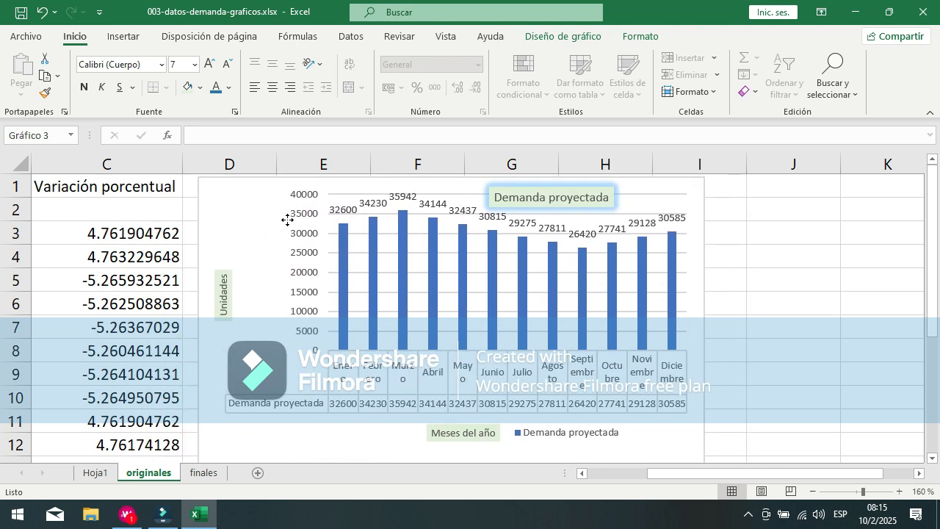
pyautogui.click(298, 245)
pyautogui.click(289, 268)
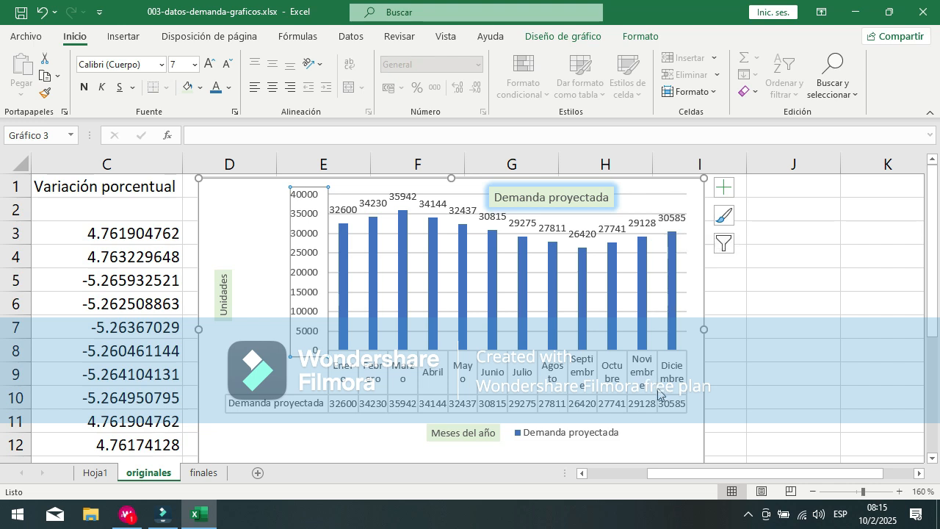
# Step: Move the "Demanda proyectada" chart title slightly right and the "Meses del año" axis title down near the chart's lower edge
pyautogui.click(561, 197)
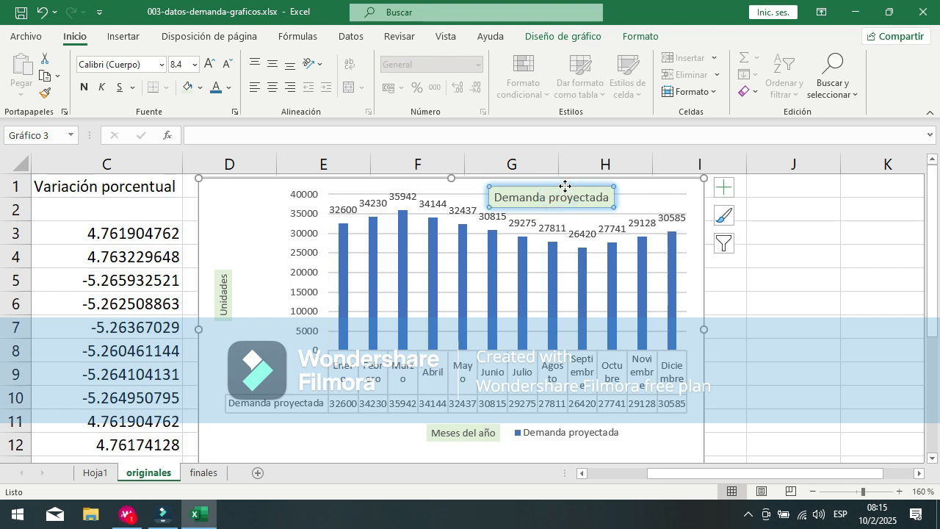
pyautogui.moveTo(565, 185); pyautogui.dragTo(601, 185)
pyautogui.scroll(-1, 556, 443)
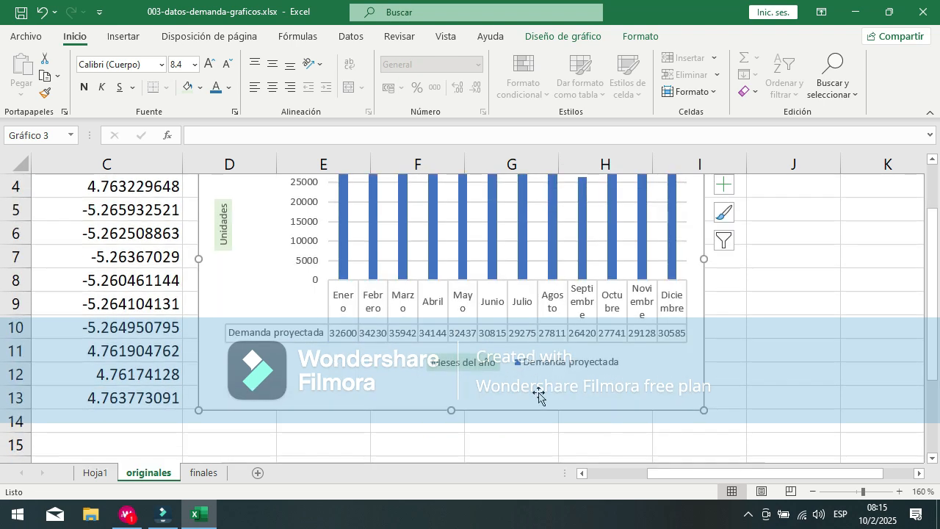
pyautogui.click(464, 364)
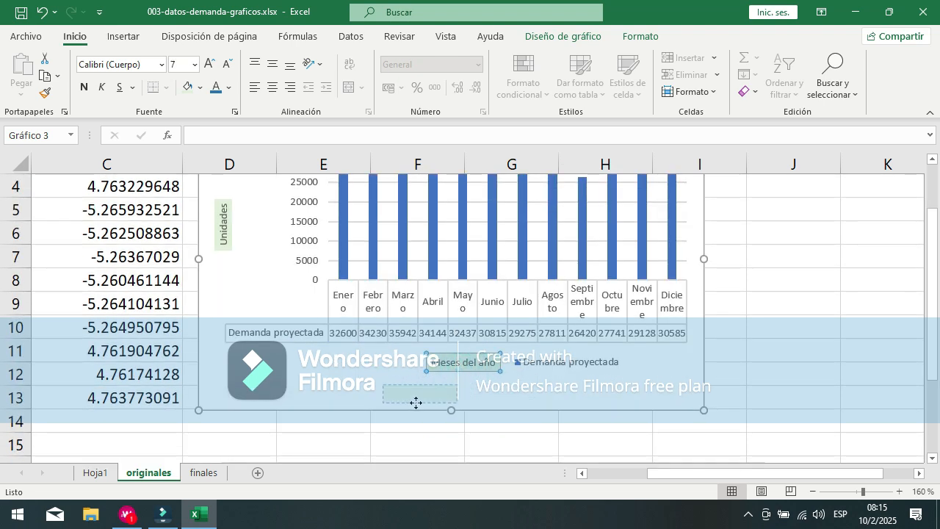
pyautogui.moveTo(416, 406); pyautogui.dragTo(417, 404)
# Step: Move the legend down beside the "Meses del año" axis title
pyautogui.click(532, 365)
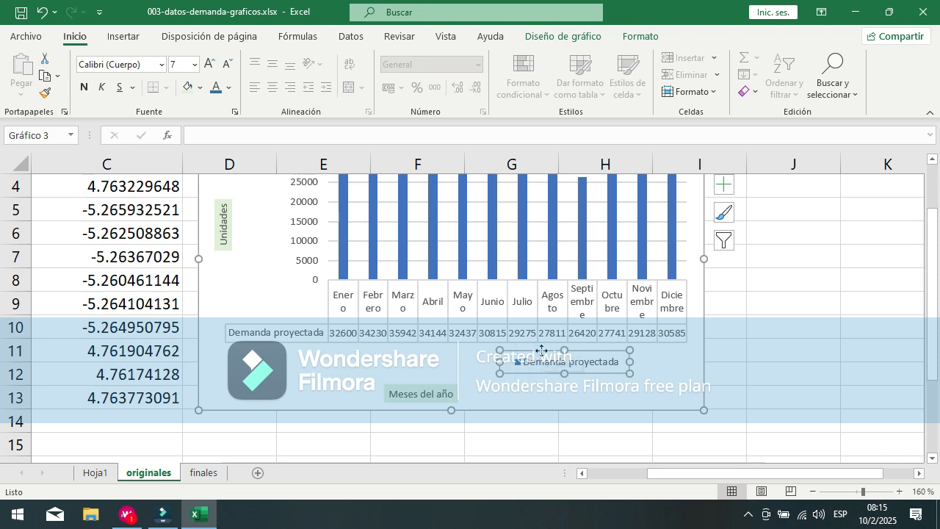
pyautogui.moveTo(542, 371); pyautogui.dragTo(504, 381)
pyautogui.click(624, 361)
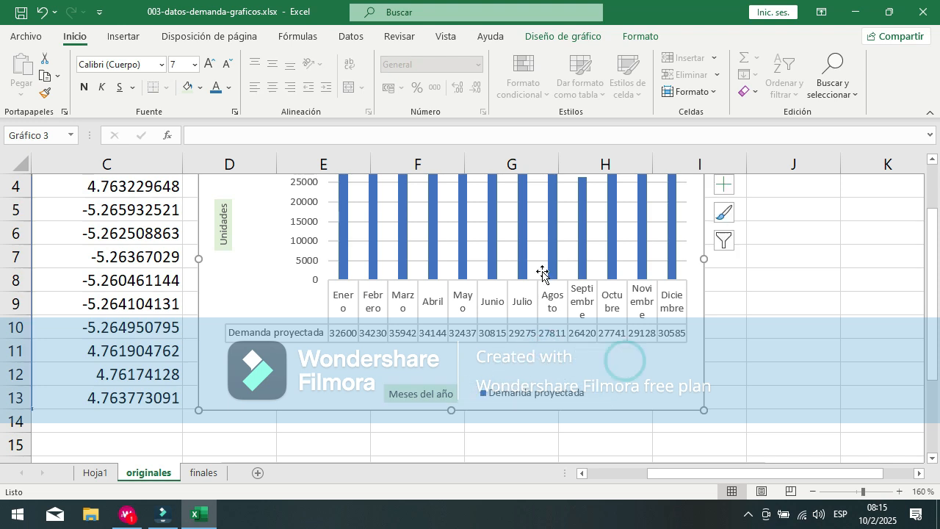
# Step: Enlarge the chart's plot area downward and widen it so it fills more of the chart
pyautogui.click(542, 271)
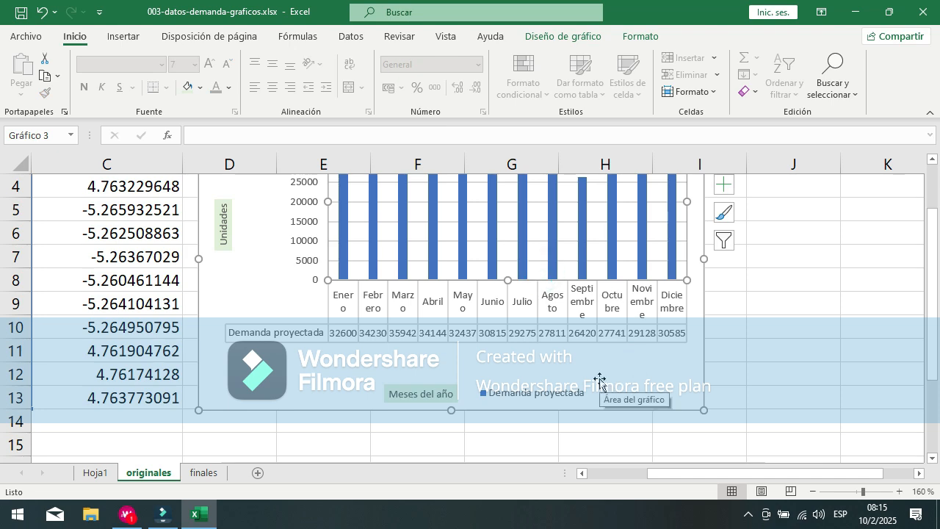
pyautogui.scroll(1, 641, 283)
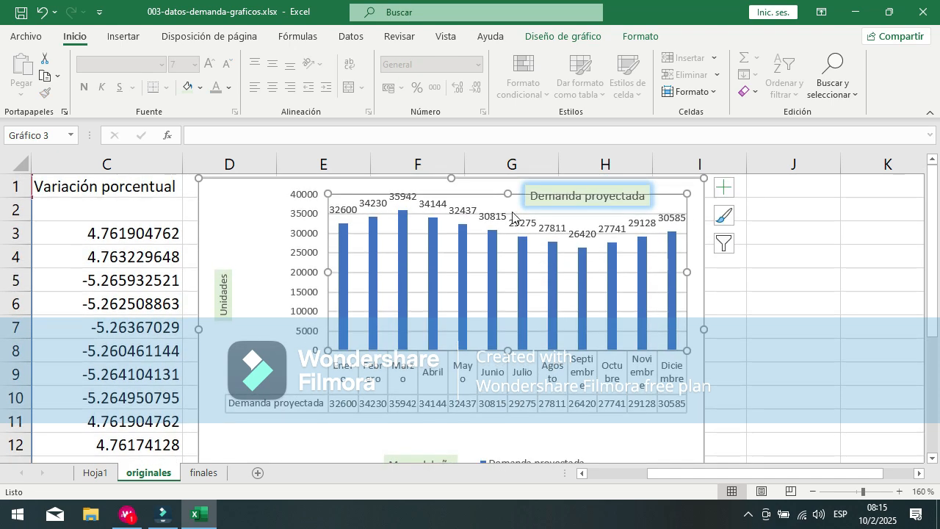
pyautogui.moveTo(509, 353)
pyautogui.mouseDown()
pyautogui.moveTo(513, 373)
pyautogui.moveTo(517, 367)
pyautogui.mouseUp()
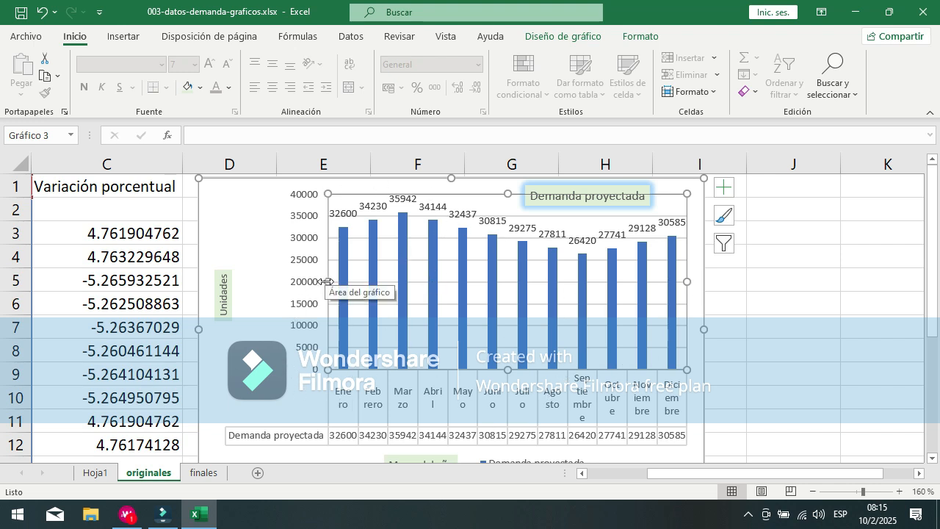
pyautogui.moveTo(316, 286); pyautogui.dragTo(311, 289)
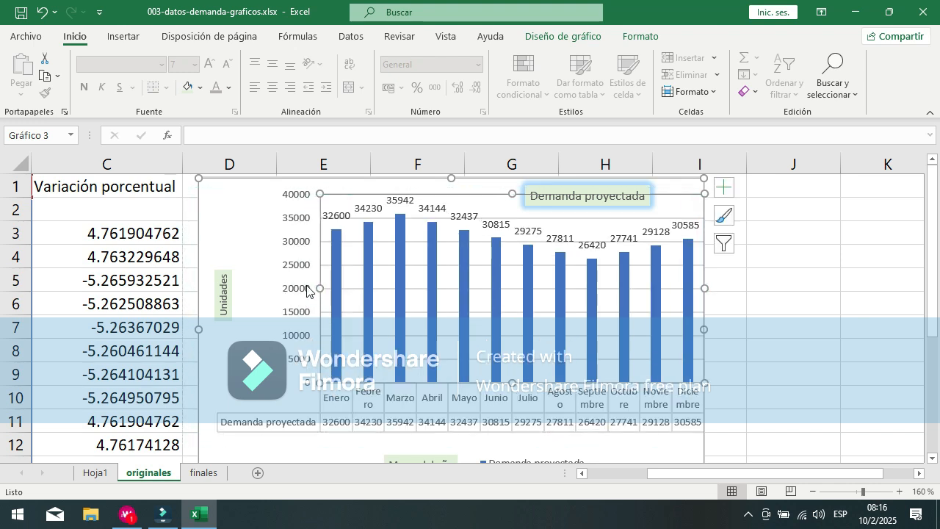
pyautogui.moveTo(320, 288)
pyautogui.mouseDown()
pyautogui.moveTo(290, 288)
pyautogui.moveTo(328, 296)
pyautogui.mouseUp()
# Step: Examine the resized chart's columns, month labels, data table, vertical axis values and legend
pyautogui.scroll(-1, 567, 293)
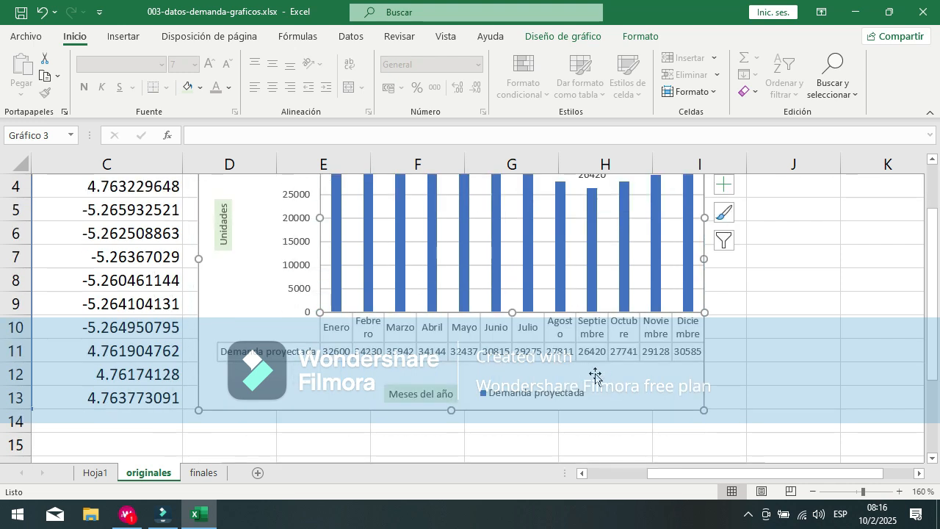
pyautogui.click(529, 342)
pyautogui.click(529, 286)
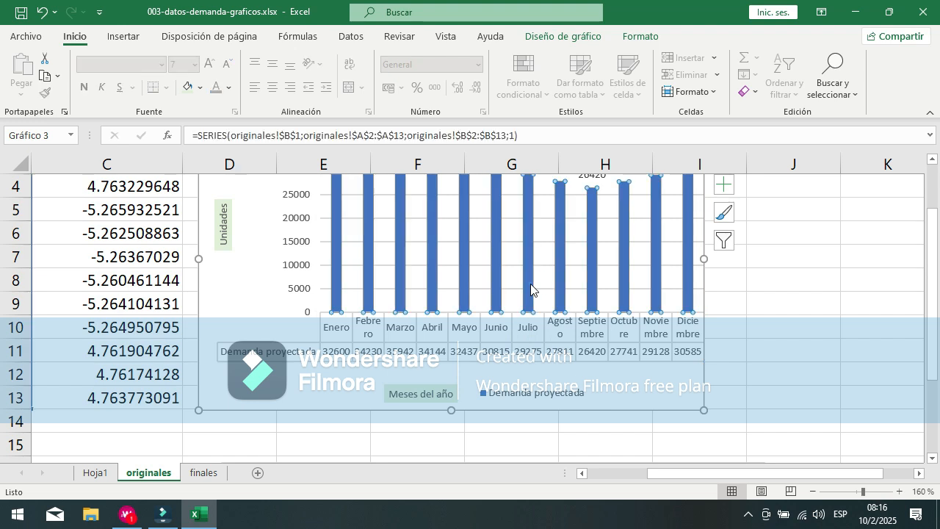
pyautogui.click(504, 366)
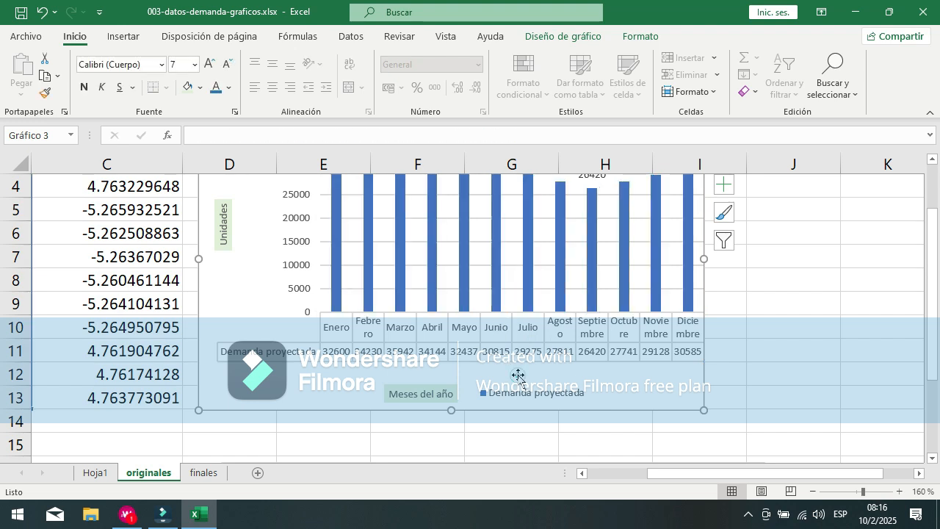
pyautogui.click(492, 295)
pyautogui.click(511, 362)
pyautogui.click(508, 347)
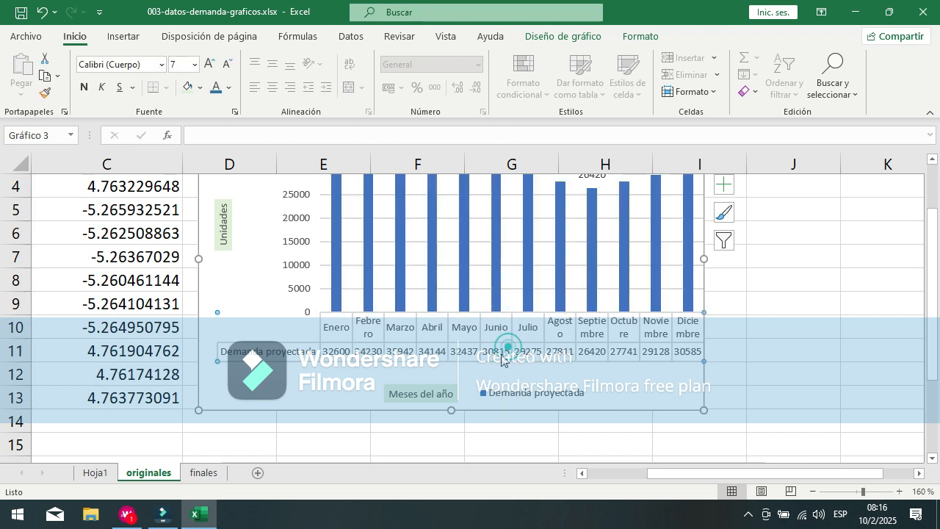
pyautogui.click(343, 295)
pyautogui.scroll(1, 355, 274)
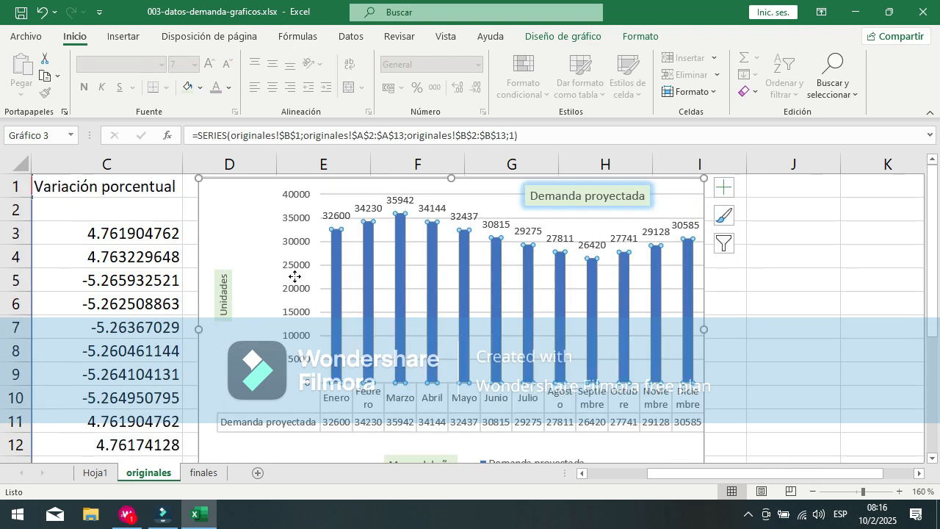
pyautogui.click(294, 275)
pyautogui.click(267, 285)
pyautogui.click(257, 243)
pyautogui.scroll(-1, 514, 286)
pyautogui.click(459, 371)
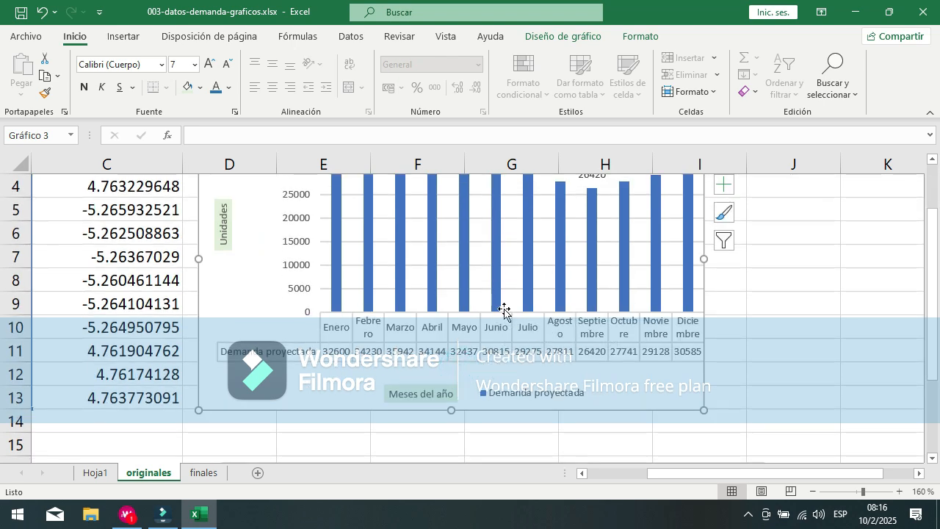
pyautogui.click(502, 373)
pyautogui.scroll(1, 502, 372)
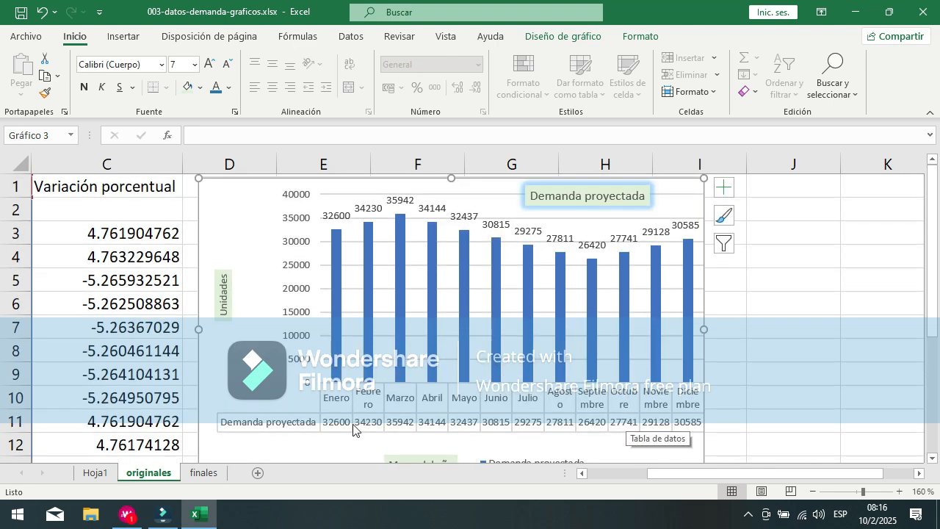
# Step: Select only the Marzo column of the series and fill it with a dark orange theme color
pyautogui.click(335, 257)
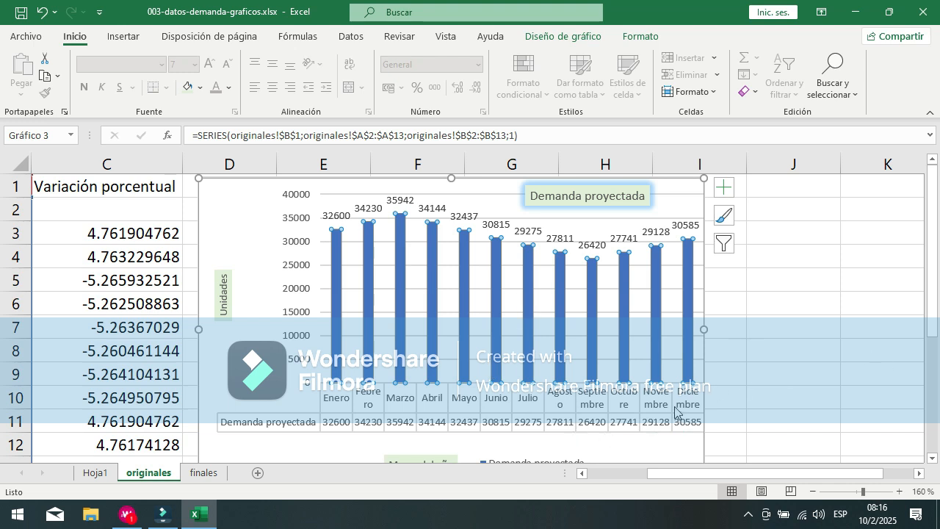
pyautogui.moveTo(401, 235)
pyautogui.moveTo(402, 296)
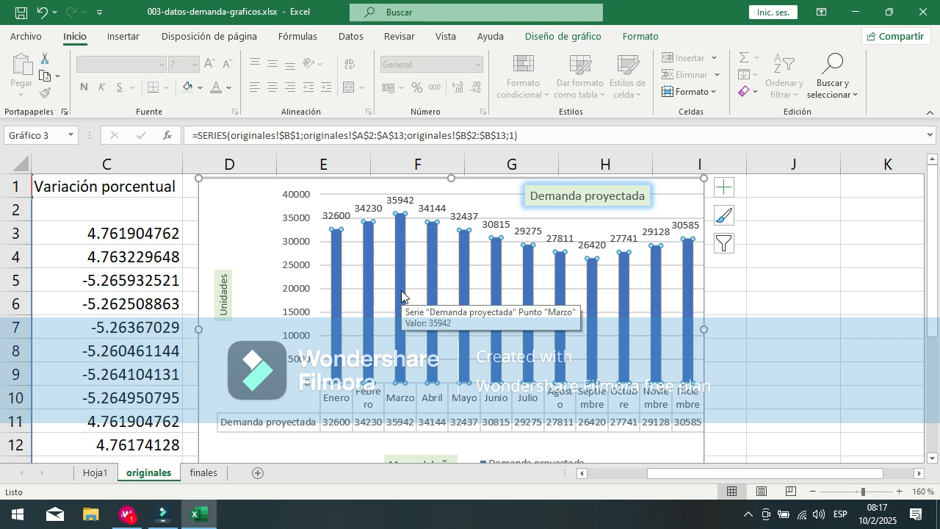
pyautogui.click(401, 290)
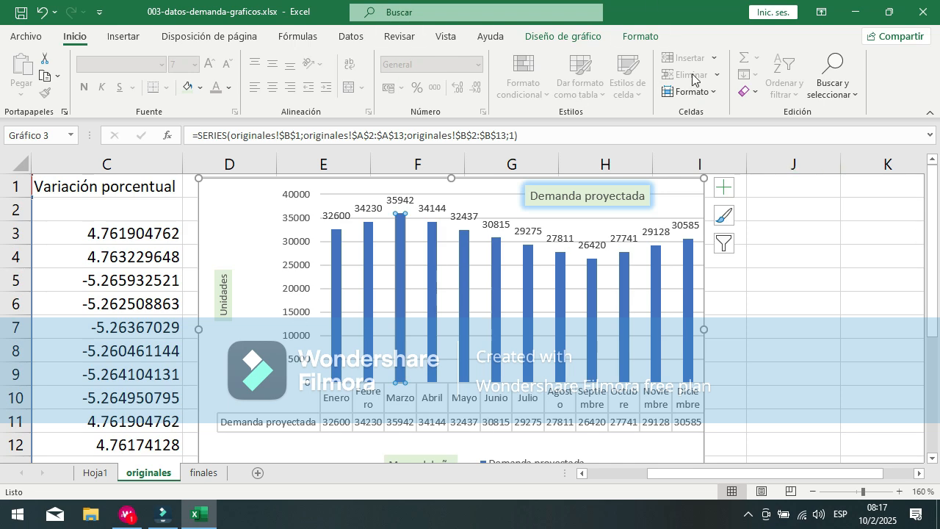
pyautogui.click(640, 41)
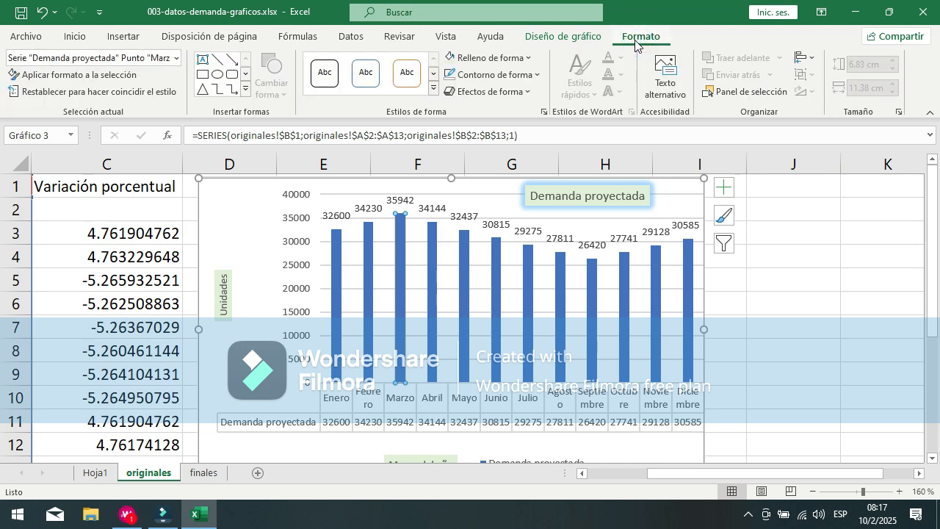
pyautogui.click(526, 58)
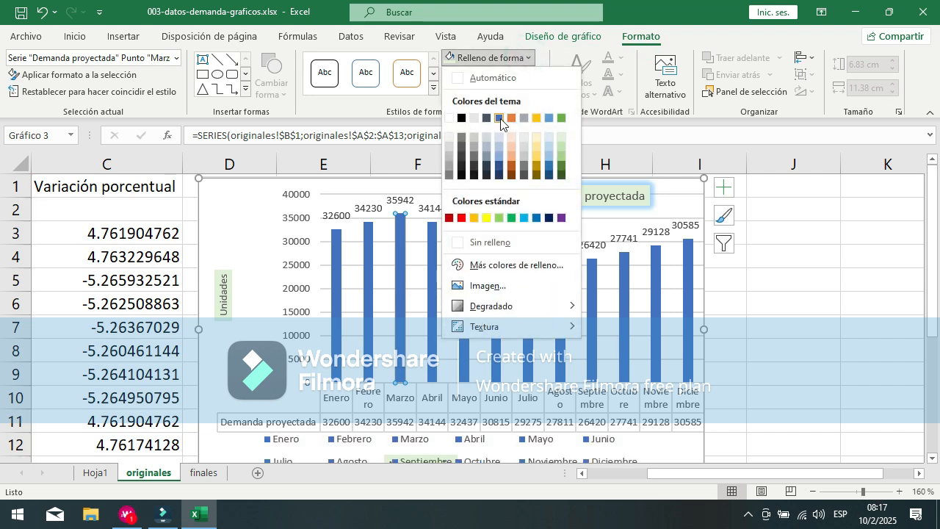
pyautogui.click(512, 156)
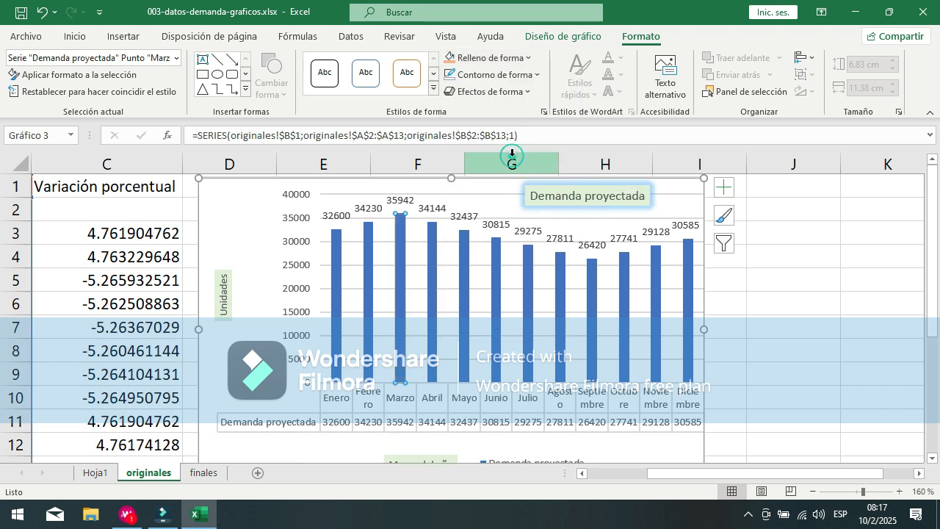
pyautogui.click(527, 58)
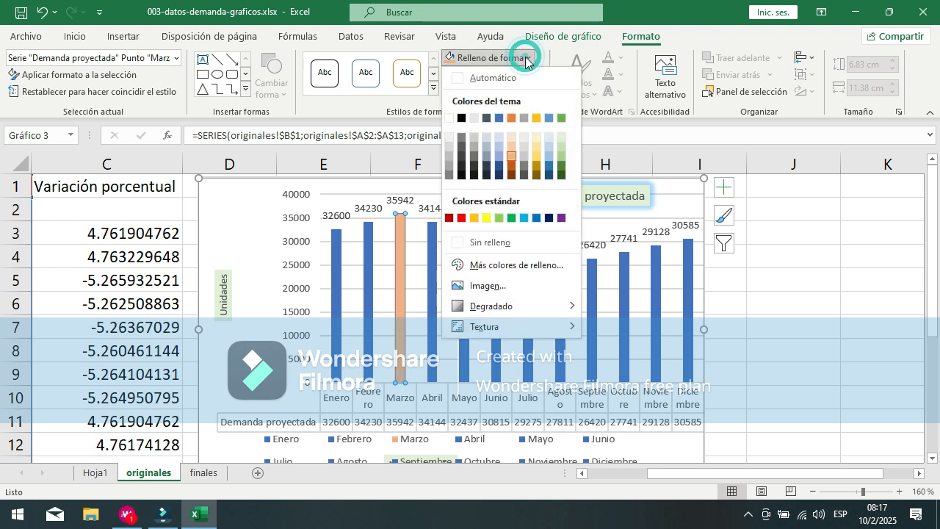
pyautogui.click(512, 165)
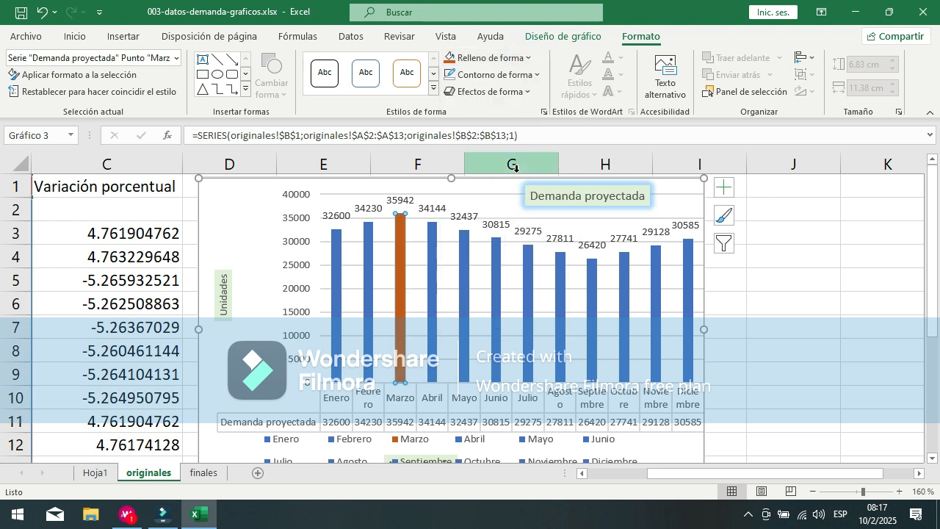
pyautogui.click(541, 74)
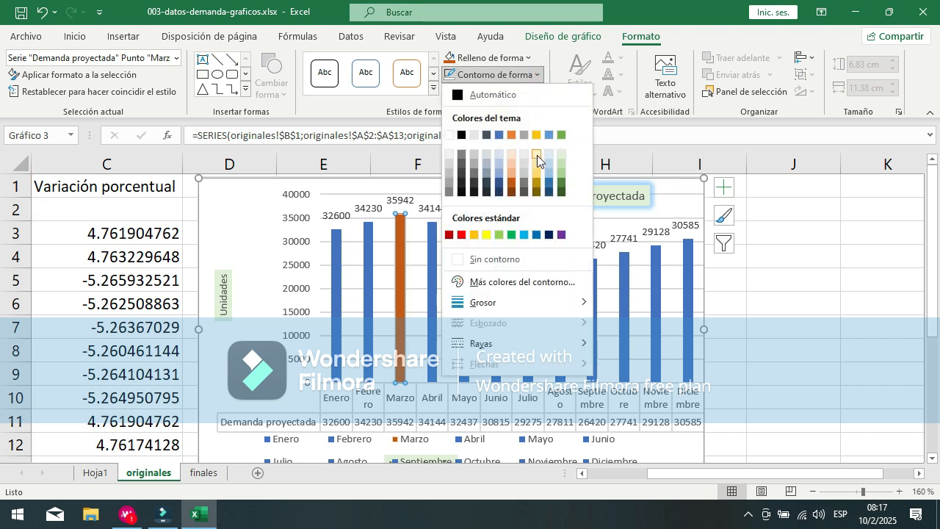
pyautogui.moveTo(537, 309)
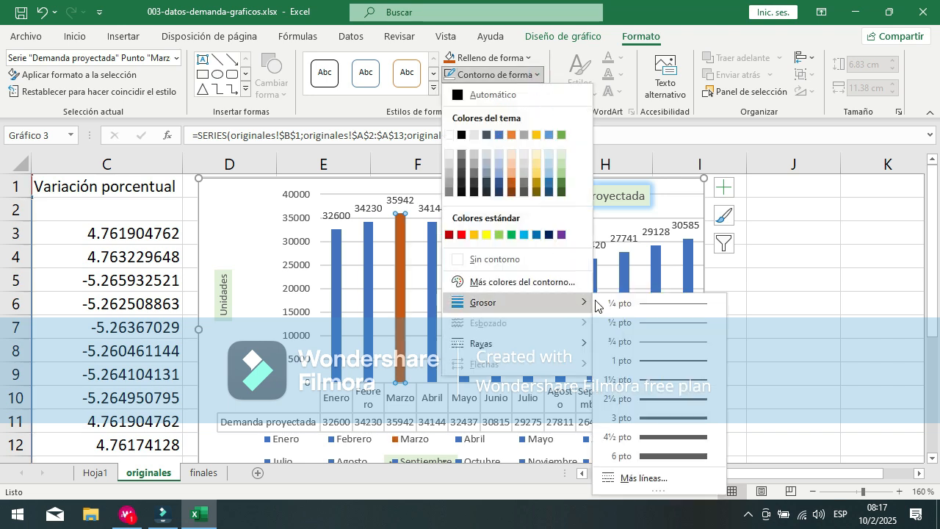
pyautogui.click(671, 38)
# Step: Apply the 18-point "Oro, Color de énfasis 4" glow effect to the Marzo column and select the whole chart area
pyautogui.click(530, 95)
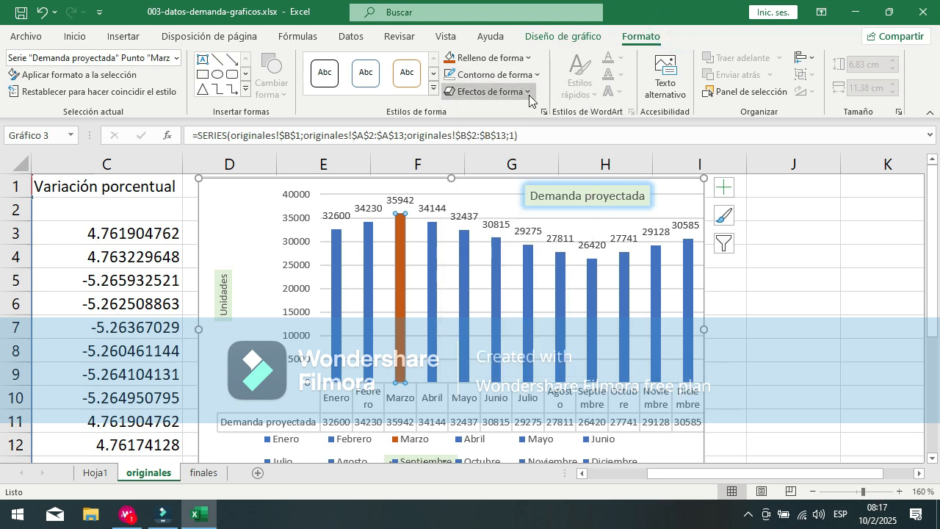
pyautogui.moveTo(522, 234)
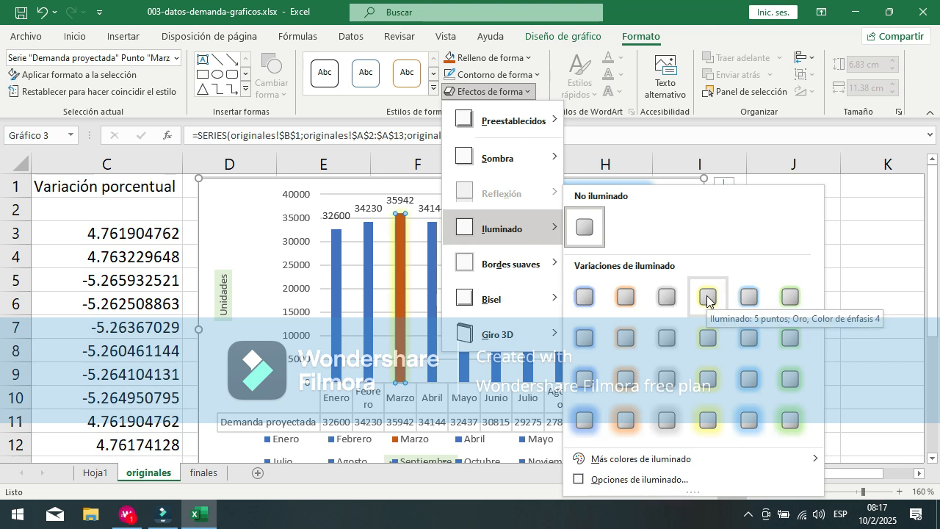
pyautogui.click(706, 422)
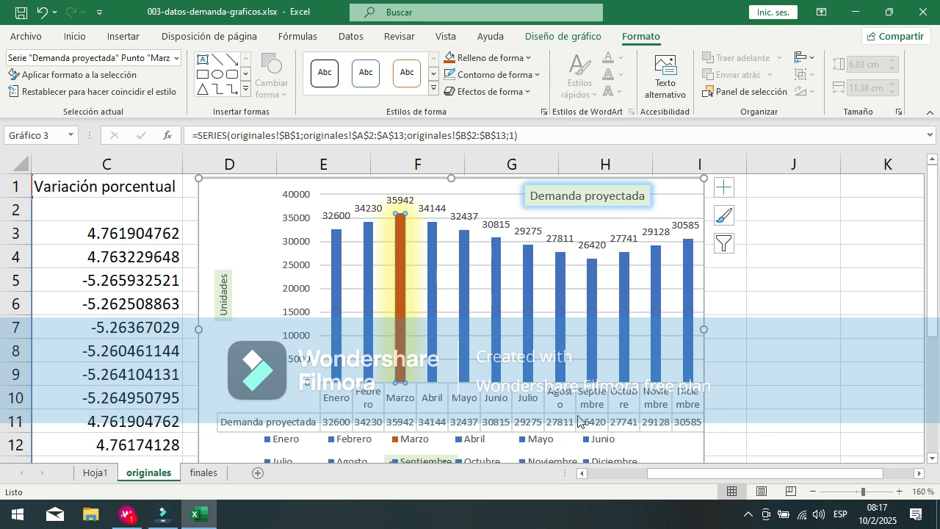
pyautogui.click(673, 448)
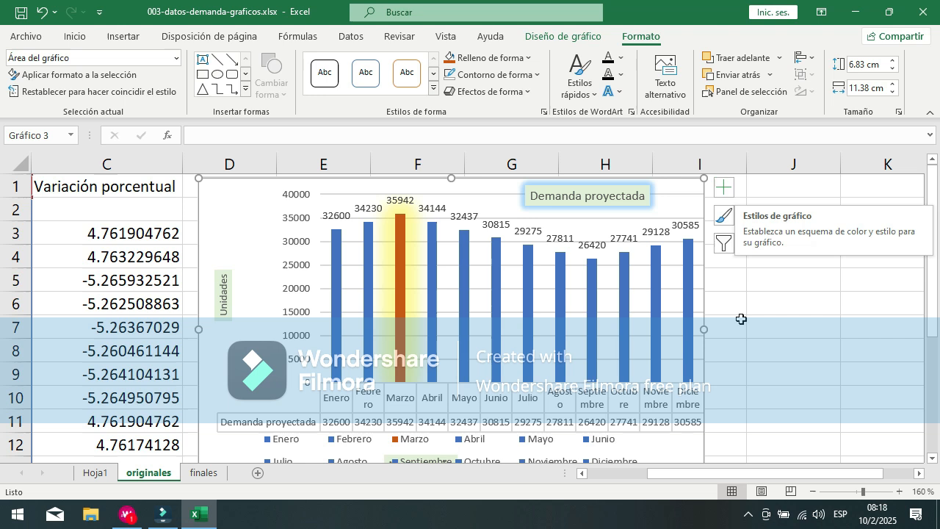
pyautogui.click(240, 195)
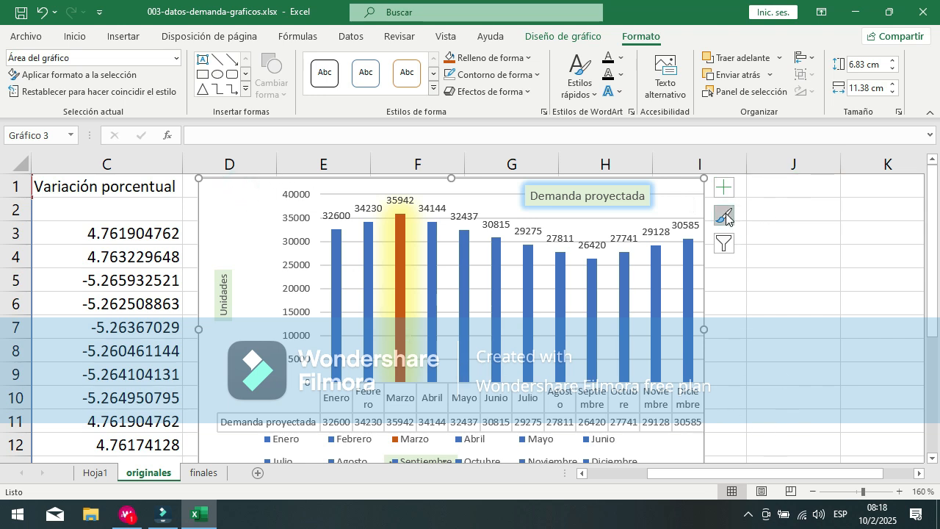
# Step: Try the dark chart style Estilo 9 on the demand chart and undo that style change
pyautogui.click(725, 188)
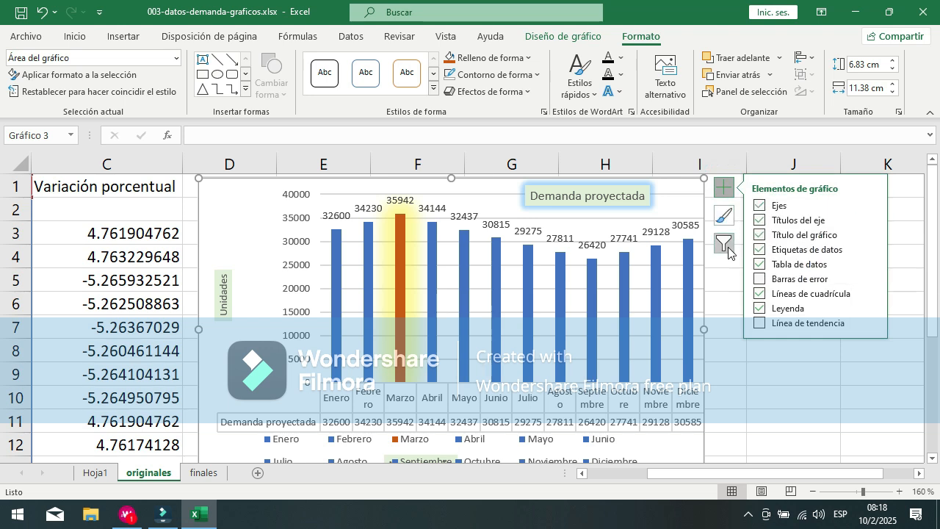
pyautogui.click(723, 218)
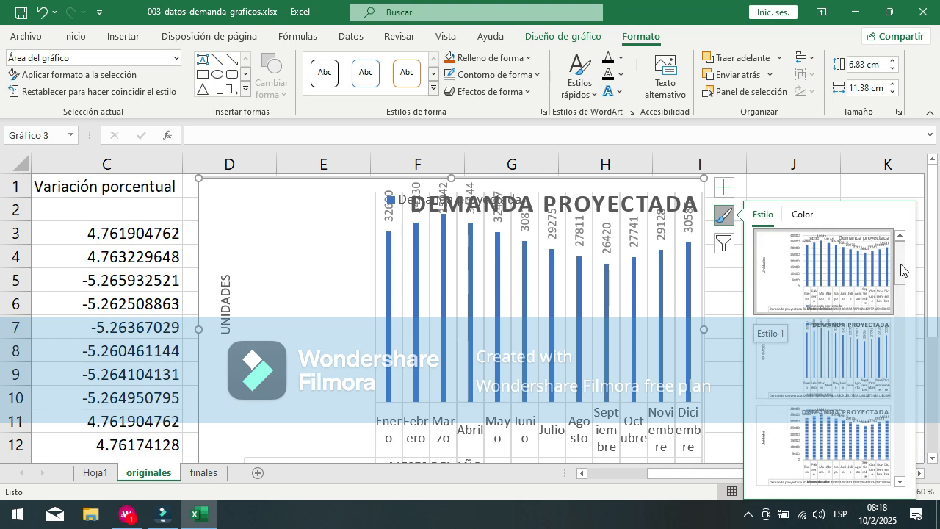
pyautogui.moveTo(901, 271); pyautogui.dragTo(895, 304)
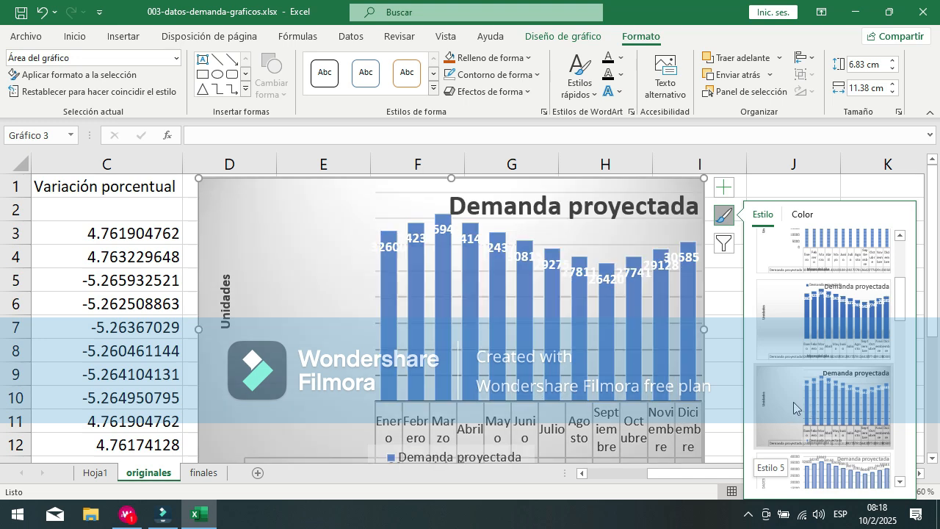
pyautogui.scroll(-3, 793, 402)
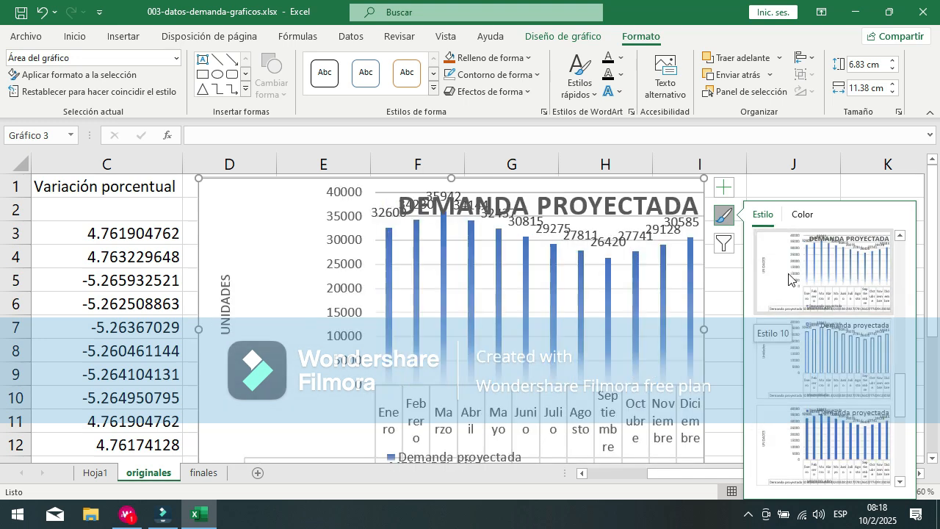
pyautogui.scroll(-2, 836, 381)
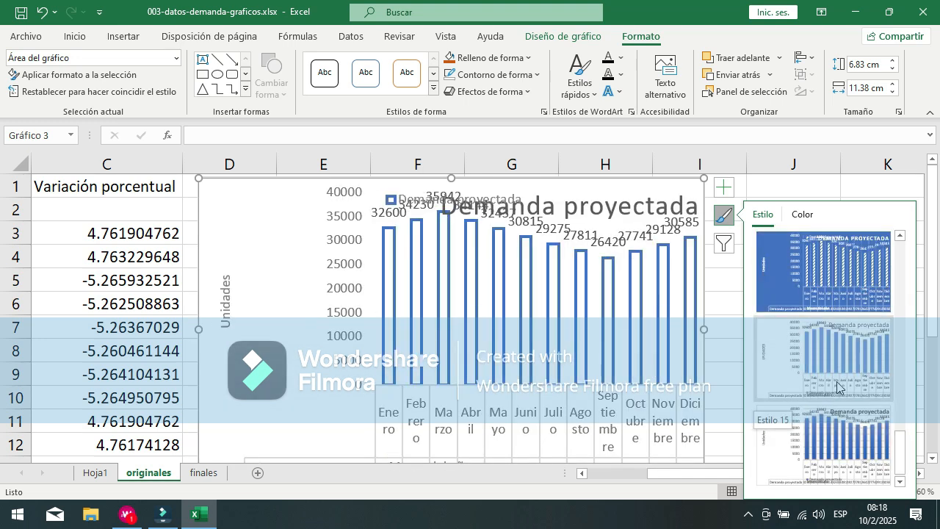
pyautogui.scroll(3, 854, 340)
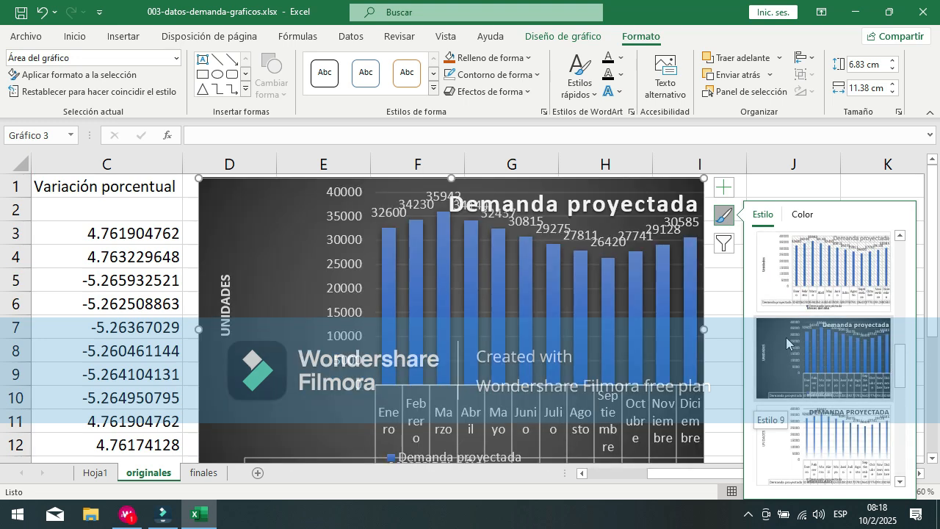
pyautogui.click(787, 343)
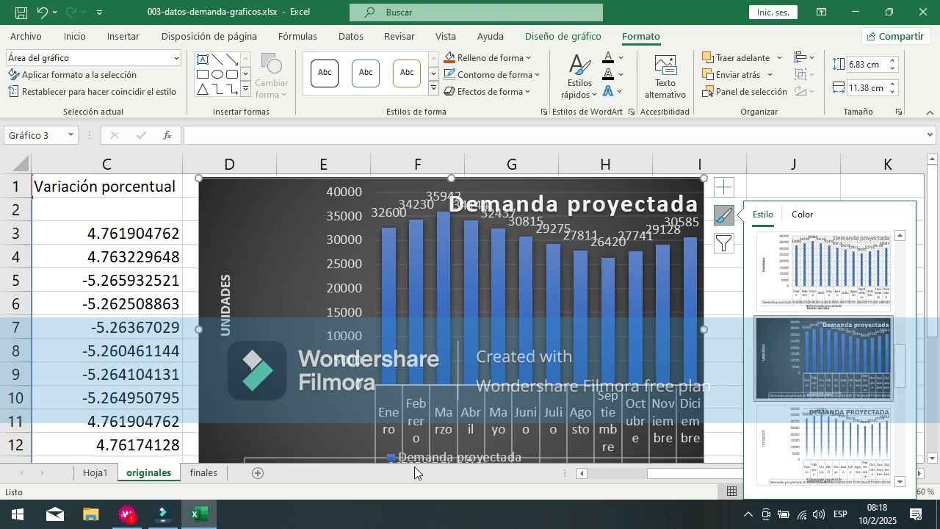
pyautogui.moveTo(655, 470)
pyautogui.mouseDown()
pyautogui.moveTo(689, 476)
pyautogui.moveTo(667, 472)
pyautogui.mouseUp()
pyautogui.click(56, 13)
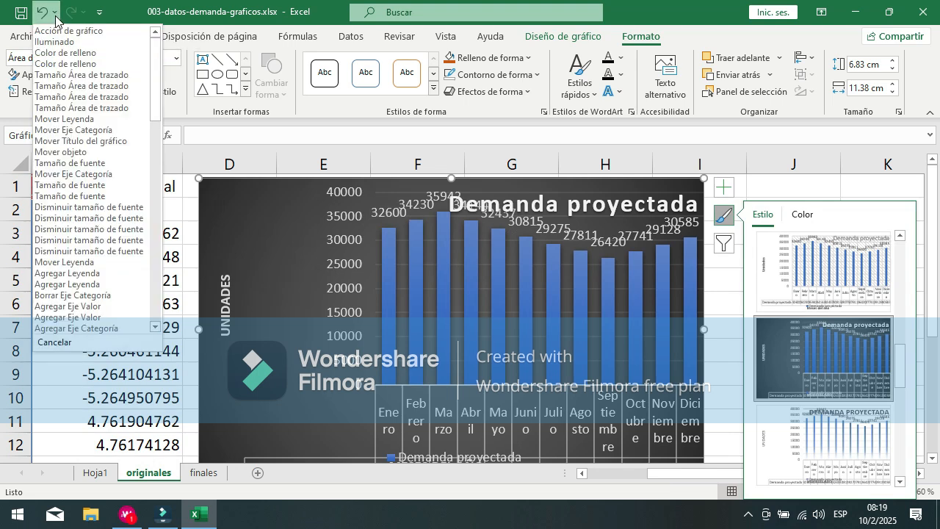
pyautogui.click(57, 31)
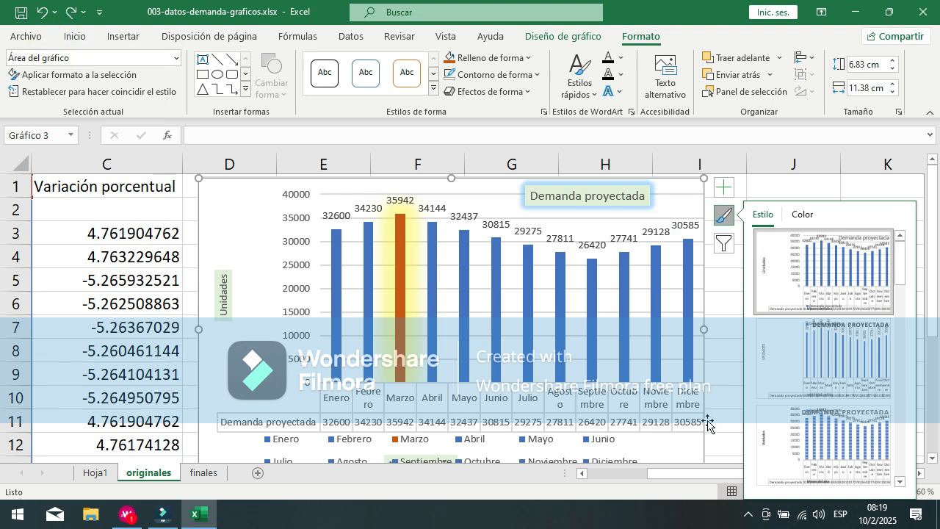
# Step: Look through the chart style gallery and display the multicolor and monochrome color palettes available for the chart
pyautogui.moveTo(900, 253); pyautogui.dragTo(882, 222)
pyautogui.moveTo(902, 270)
pyautogui.mouseDown()
pyautogui.moveTo(905, 456)
pyautogui.moveTo(902, 279)
pyautogui.mouseUp()
pyautogui.click(800, 214)
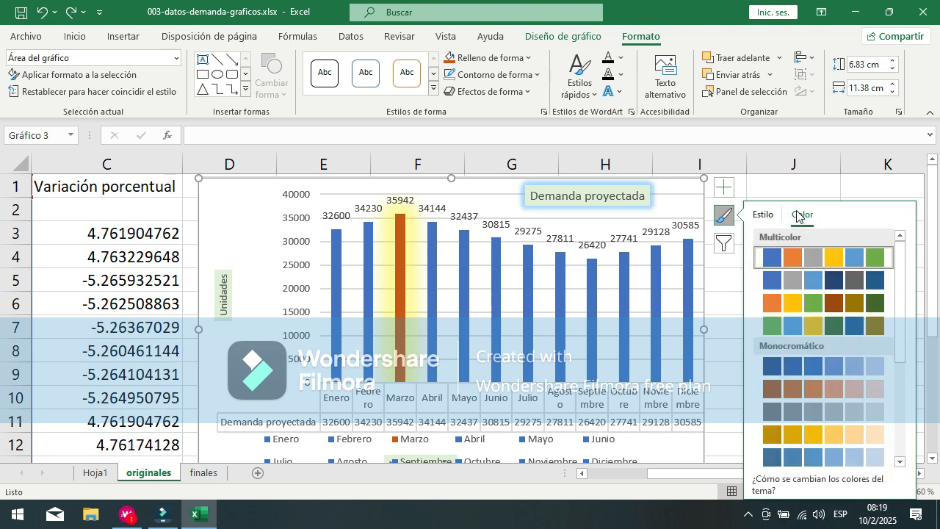
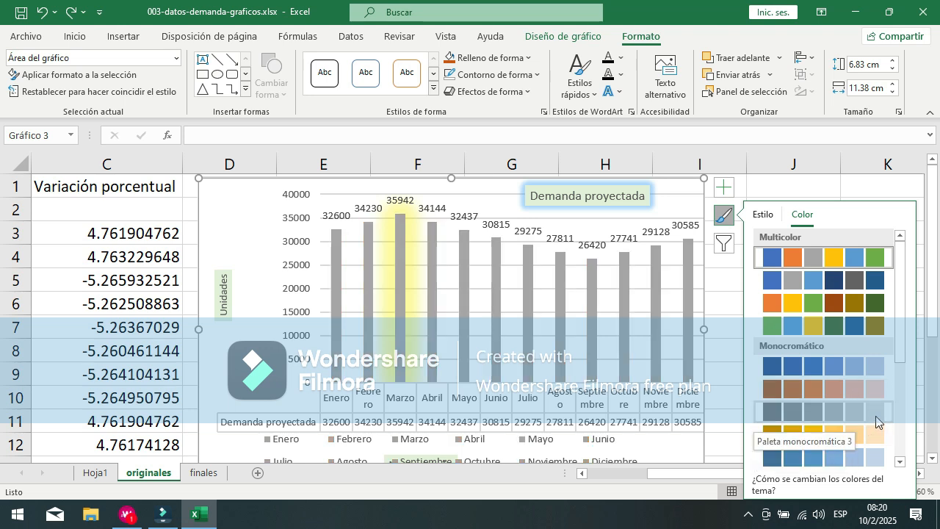
# Step: Look through the chart's multicolor and monochrome color palettes without choosing one and close the palette gallery
pyautogui.scroll(-1, 885, 427)
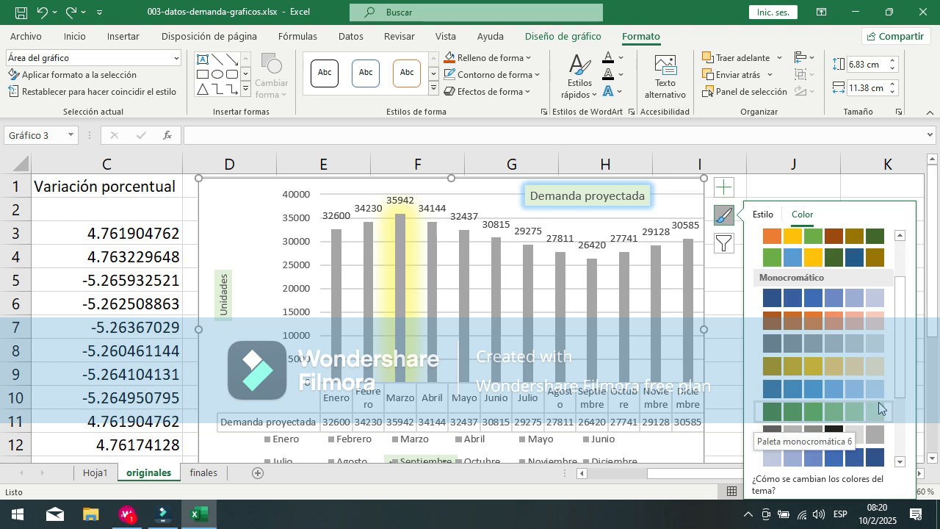
pyautogui.scroll(-2, 873, 396)
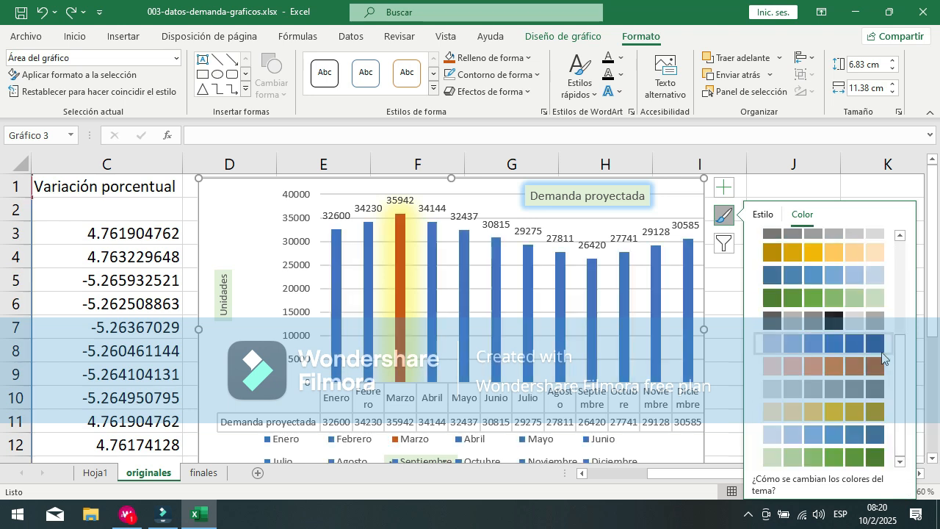
pyautogui.scroll(3, 900, 375)
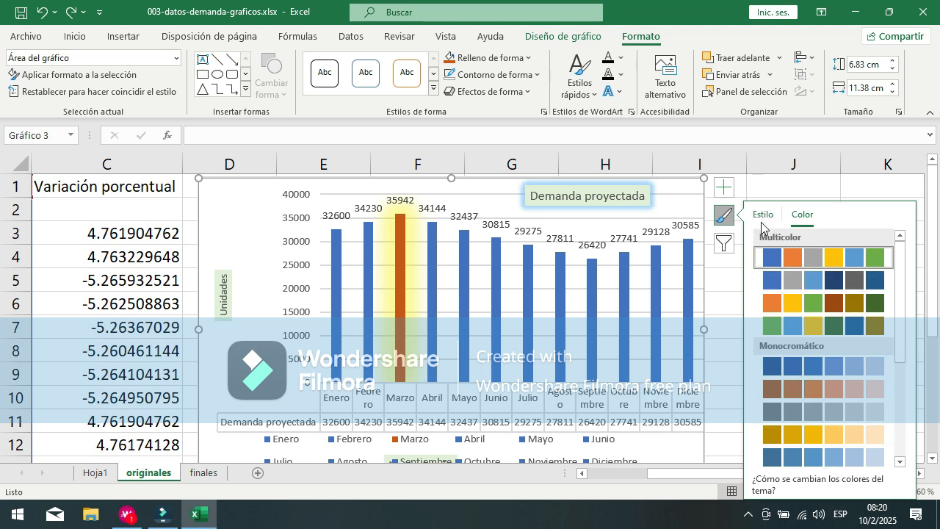
pyautogui.click(727, 216)
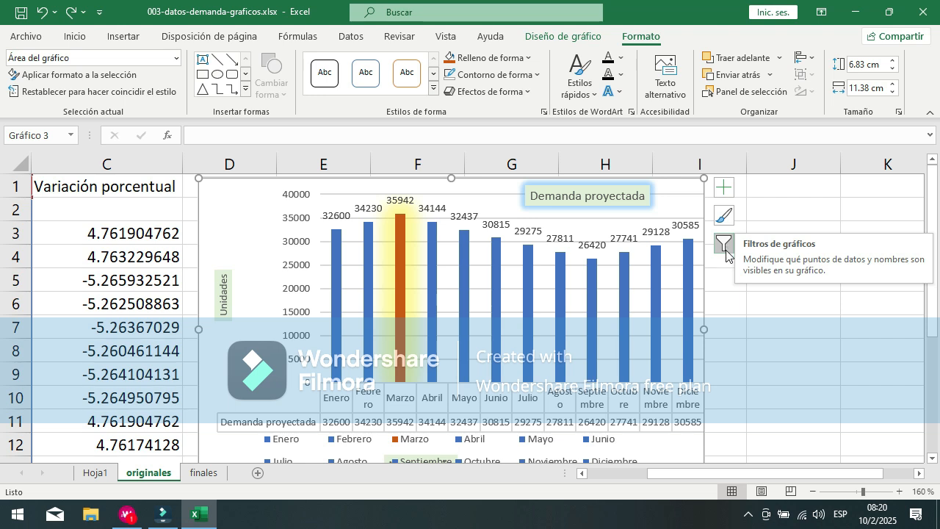
# Step: Review the source data table on the sheet and the series and month categories listed in the chart filters
pyautogui.moveTo(788, 474); pyautogui.dragTo(686, 485)
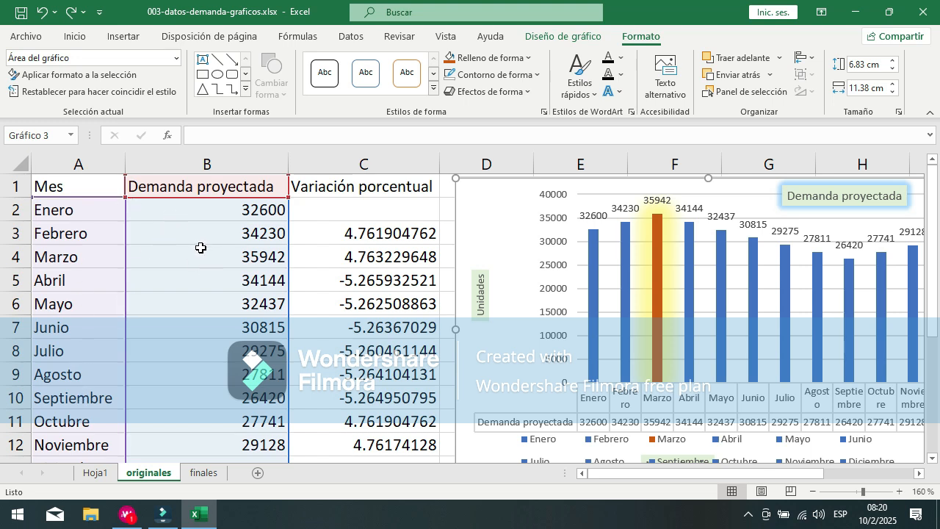
pyautogui.scroll(-1, 255, 205)
pyautogui.scroll(1, 254, 204)
pyautogui.moveTo(811, 472); pyautogui.dragTo(821, 472)
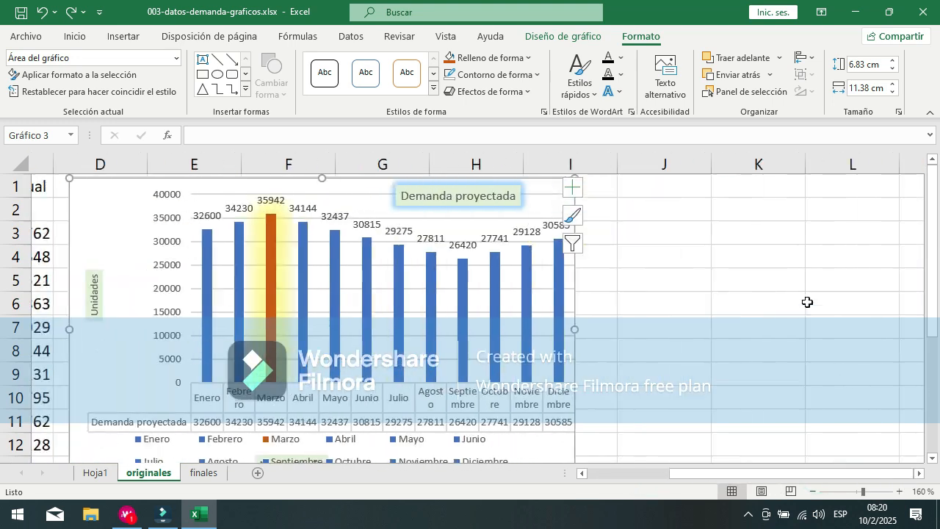
pyautogui.click(578, 250)
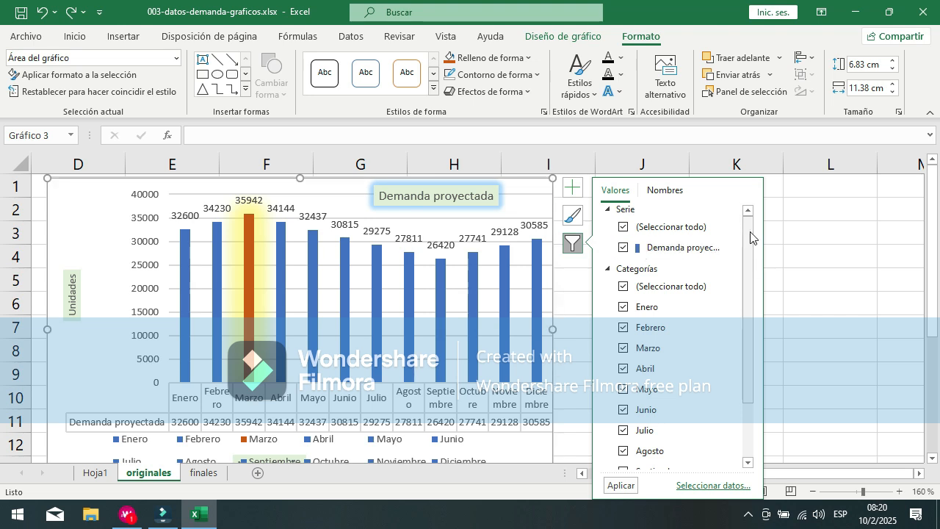
pyautogui.scroll(-2, 753, 231)
pyautogui.scroll(2, 760, 235)
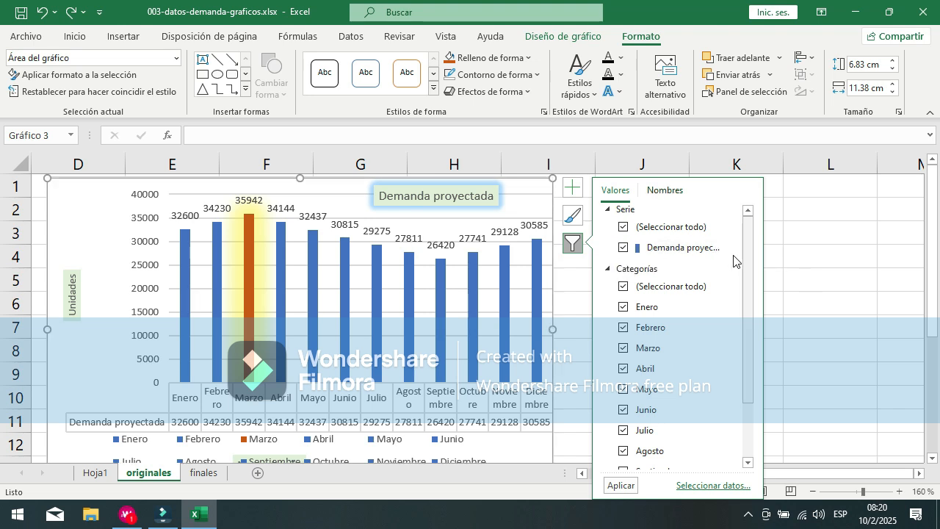
pyautogui.click(624, 228)
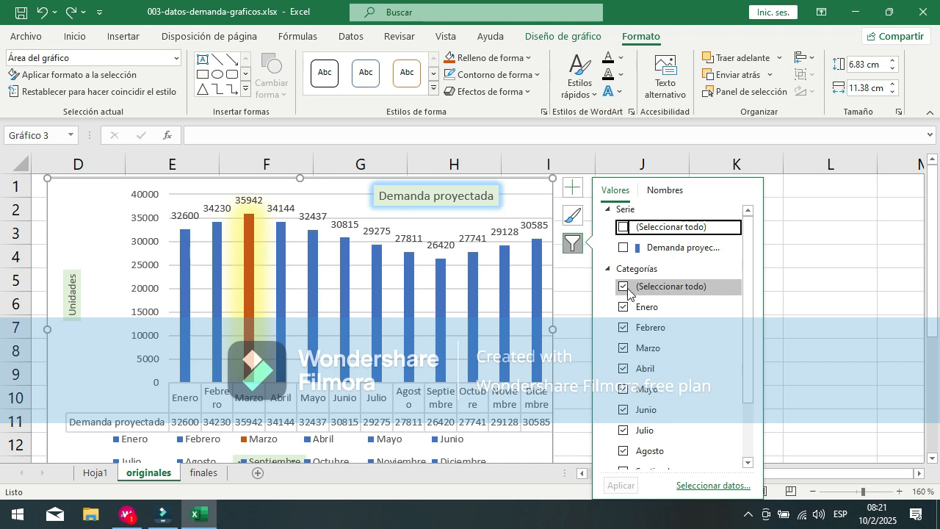
pyautogui.scroll(-2, 723, 264)
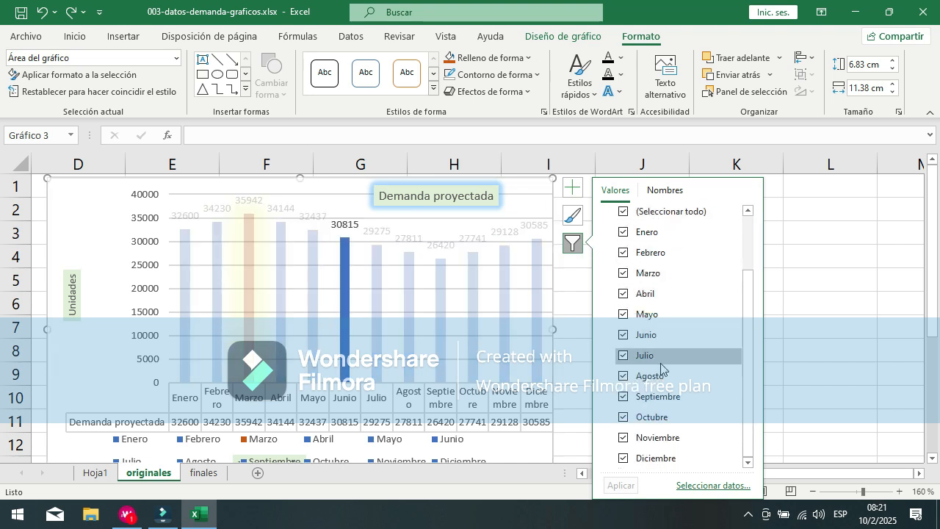
pyautogui.click(622, 216)
pyautogui.scroll(1, 698, 265)
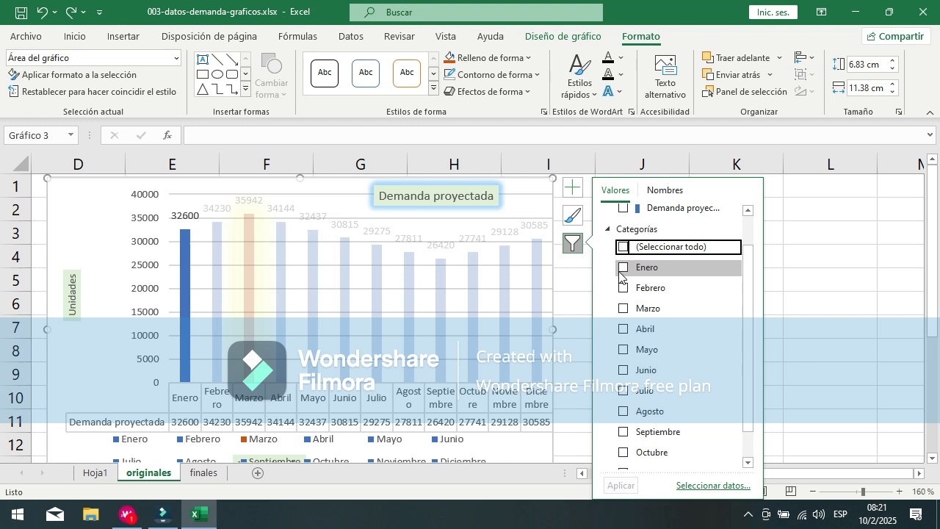
pyautogui.click(624, 309)
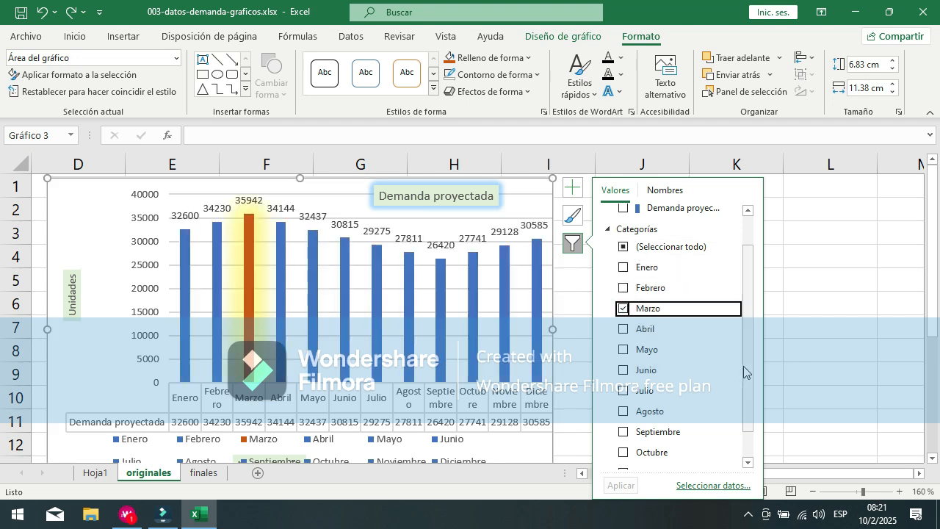
pyautogui.moveTo(751, 372); pyautogui.dragTo(749, 395)
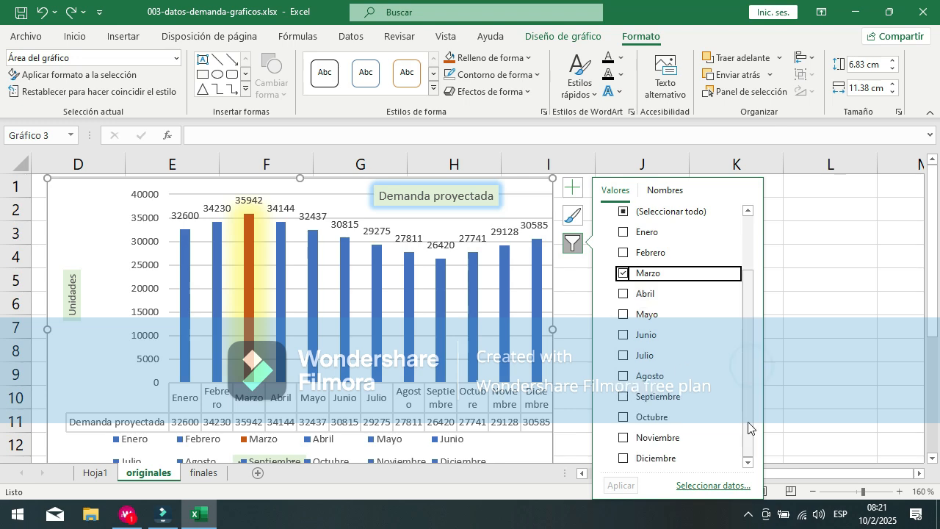
pyautogui.moveTo(870, 473); pyautogui.dragTo(713, 474)
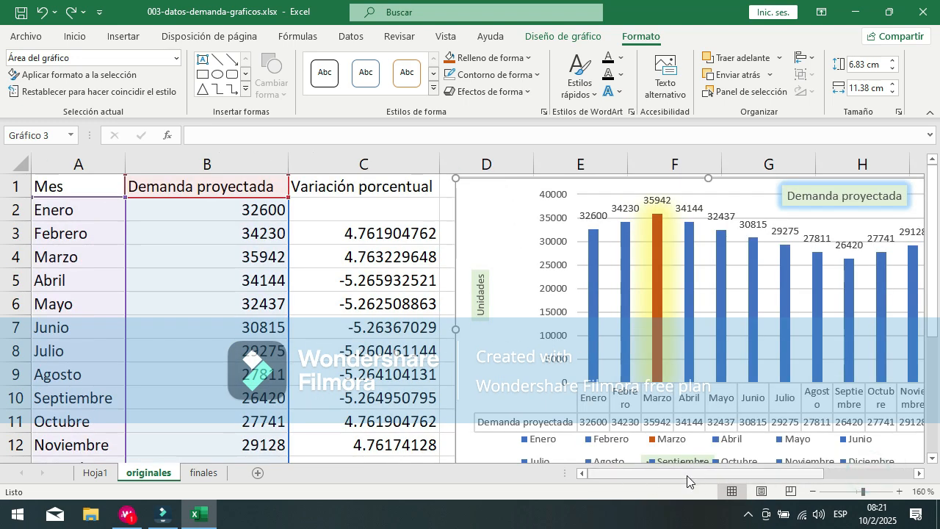
pyautogui.moveTo(610, 474); pyautogui.dragTo(795, 474)
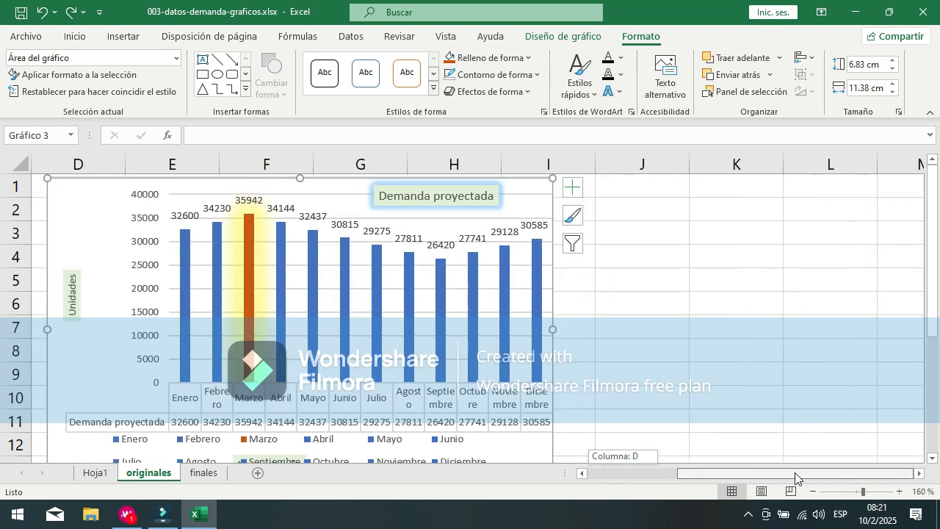
# Step: Filter the Julio category out of the demand chart, keeping the Demanda proyectada series, and apply the filter
pyautogui.click(573, 243)
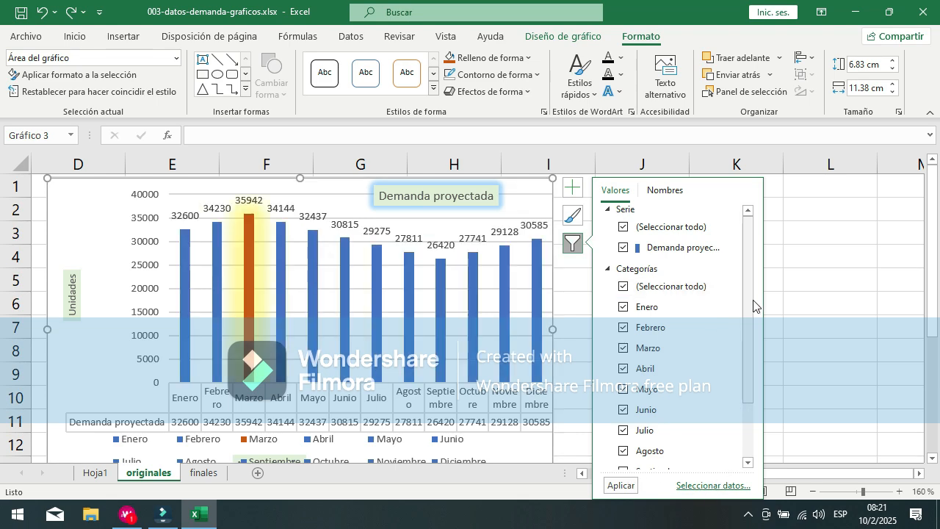
pyautogui.moveTo(751, 314); pyautogui.dragTo(754, 419)
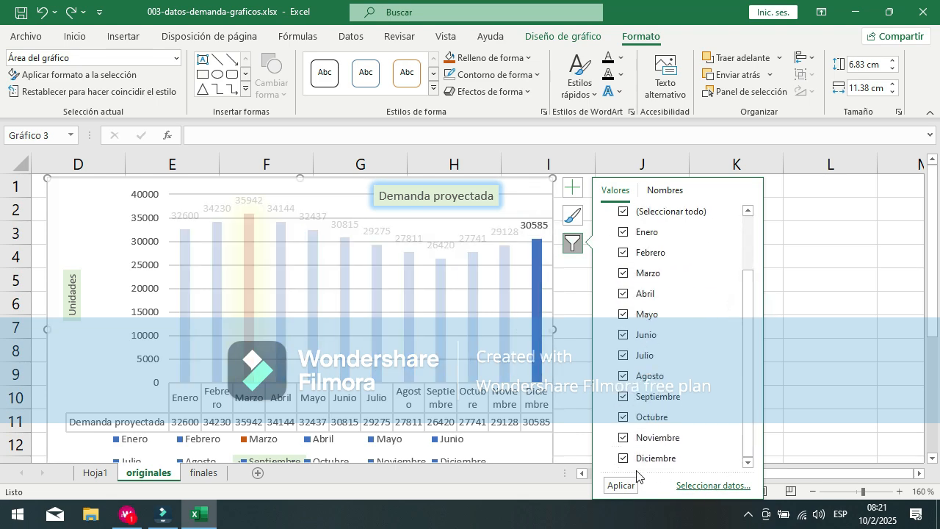
pyautogui.scroll(2, 651, 294)
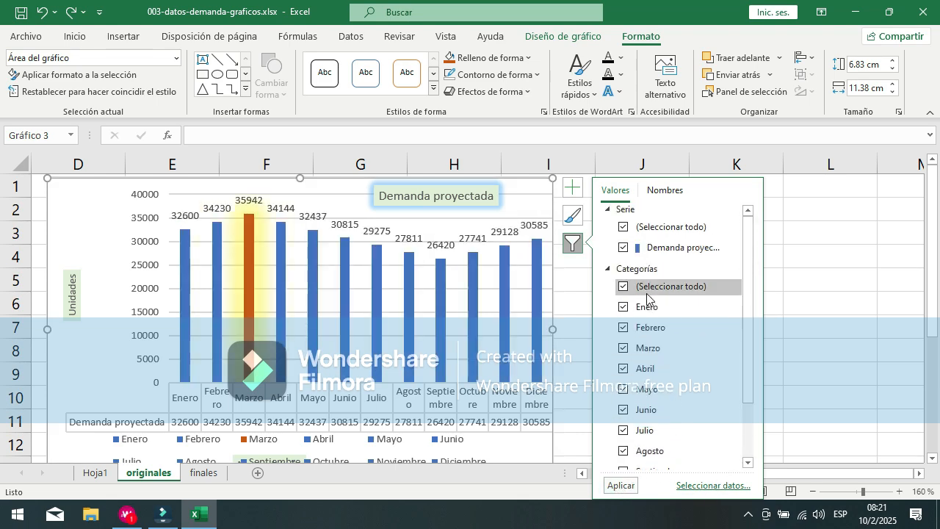
pyautogui.click(623, 248)
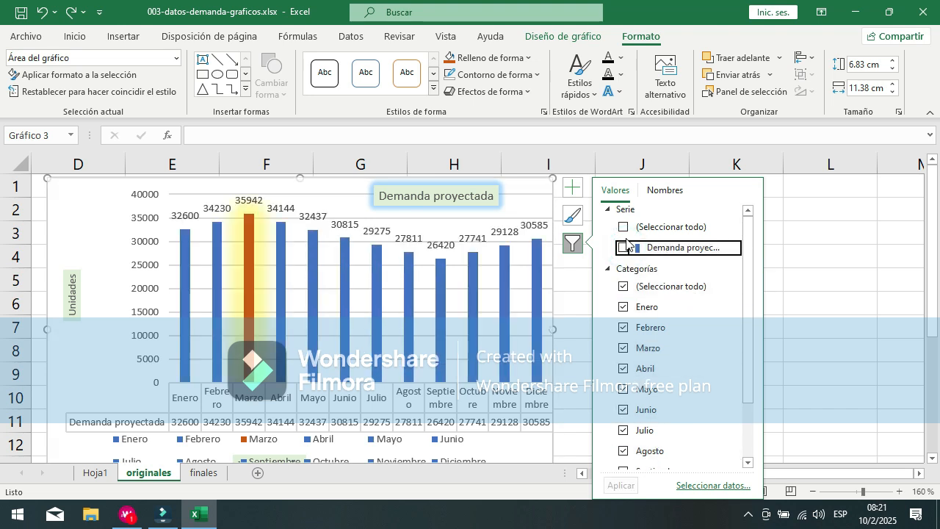
pyautogui.click(624, 227)
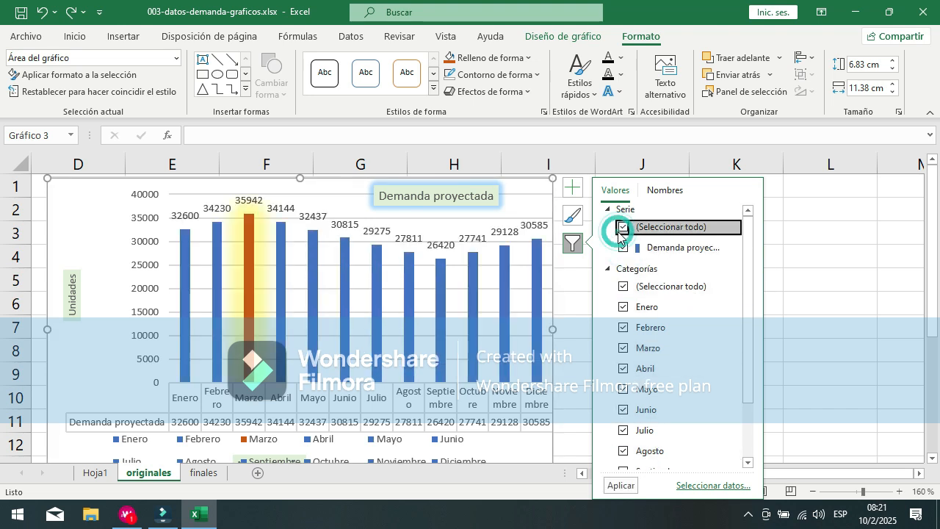
pyautogui.click(623, 431)
pyautogui.click(616, 486)
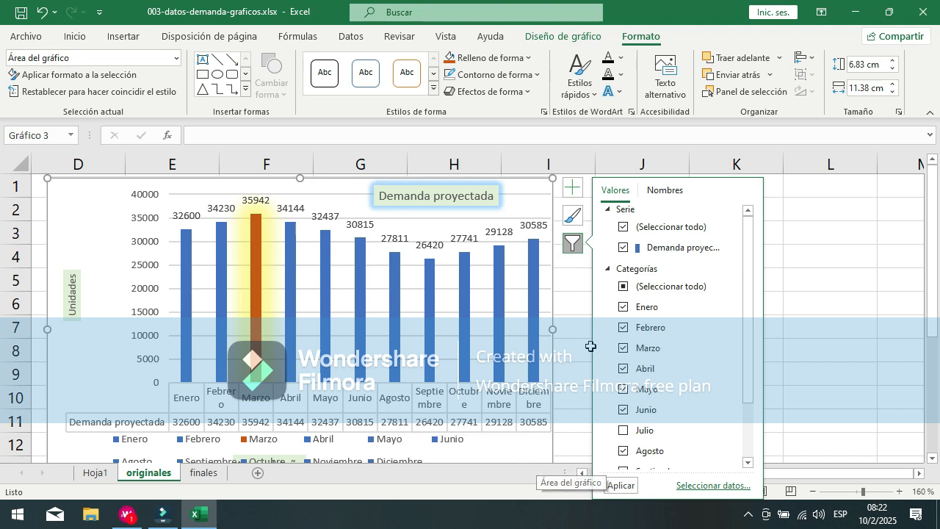
# Step: Filter the demand chart to only Enero through Junio by excluding Julio through Diciembre, and apply the filter
pyautogui.click(631, 431)
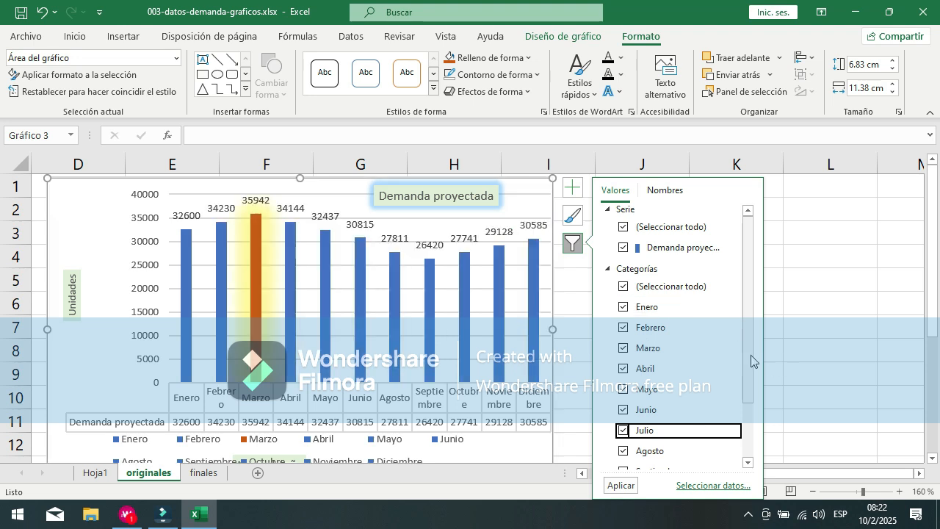
pyautogui.scroll(-4, 750, 336)
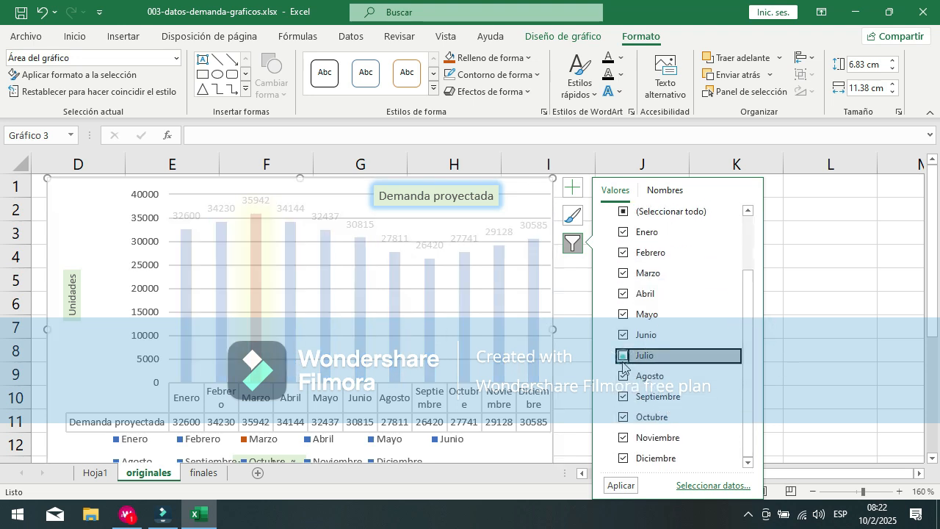
pyautogui.click(623, 376)
pyautogui.click(624, 397)
pyautogui.click(624, 418)
pyautogui.click(623, 458)
pyautogui.click(623, 438)
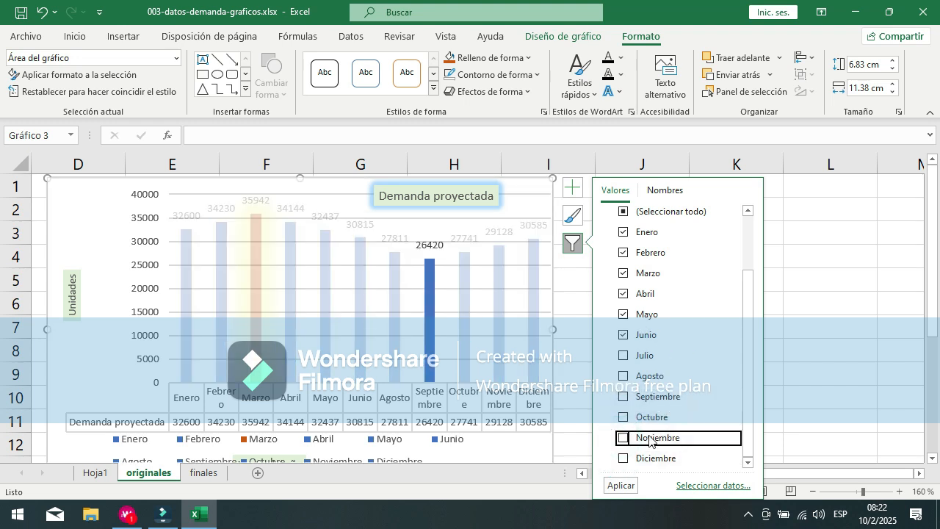
pyautogui.click(621, 486)
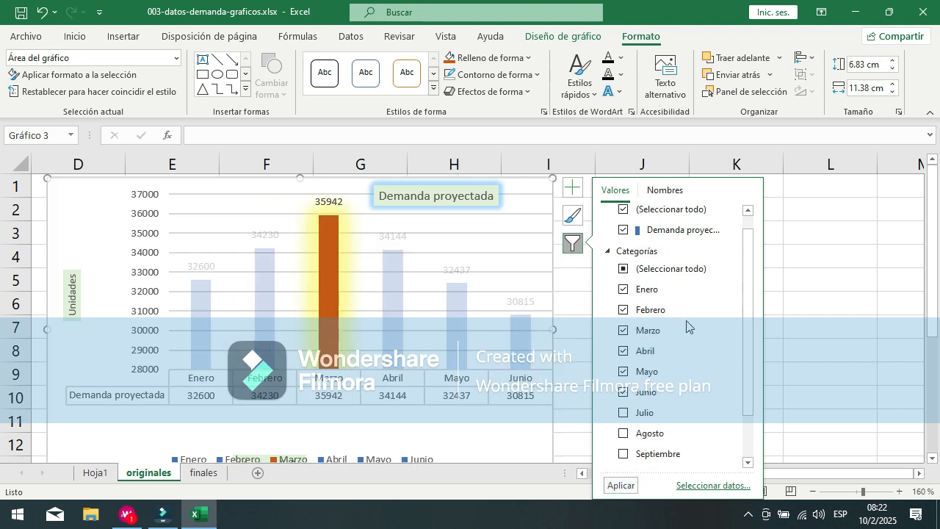
pyautogui.scroll(1, 703, 331)
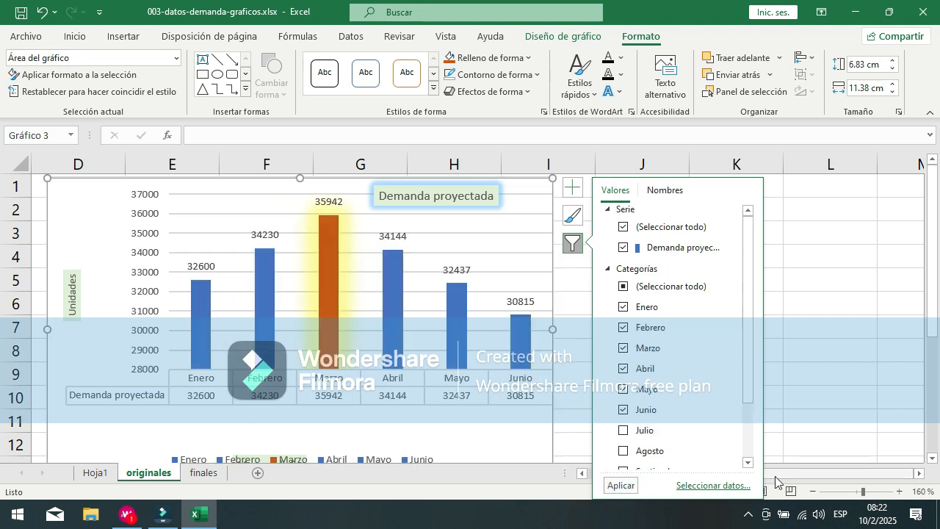
# Step: Compare the filtered chart with the source table, and restore all month categories in the chart filter
pyautogui.moveTo(890, 474); pyautogui.dragTo(690, 481)
pyautogui.click(598, 227)
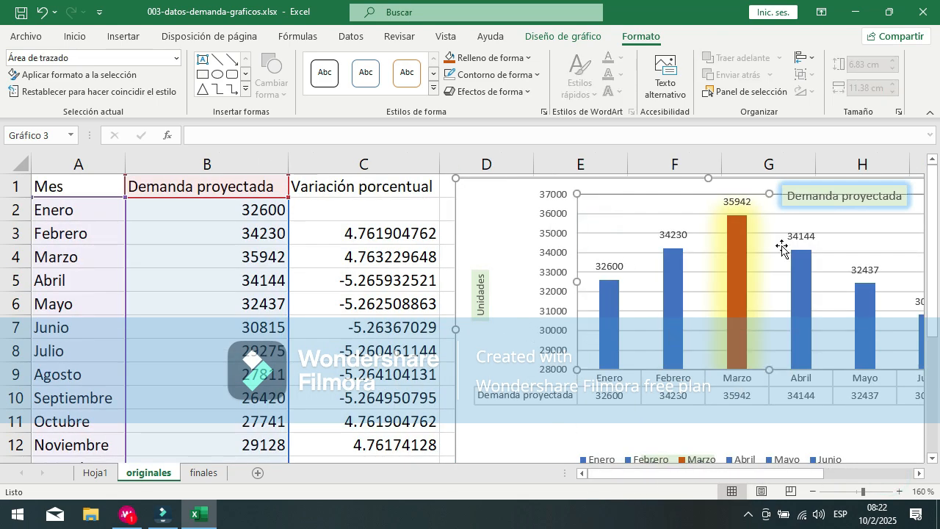
pyautogui.scroll(-2, 324, 262)
pyautogui.scroll(2, 203, 301)
pyautogui.moveTo(699, 474); pyautogui.dragTo(862, 470)
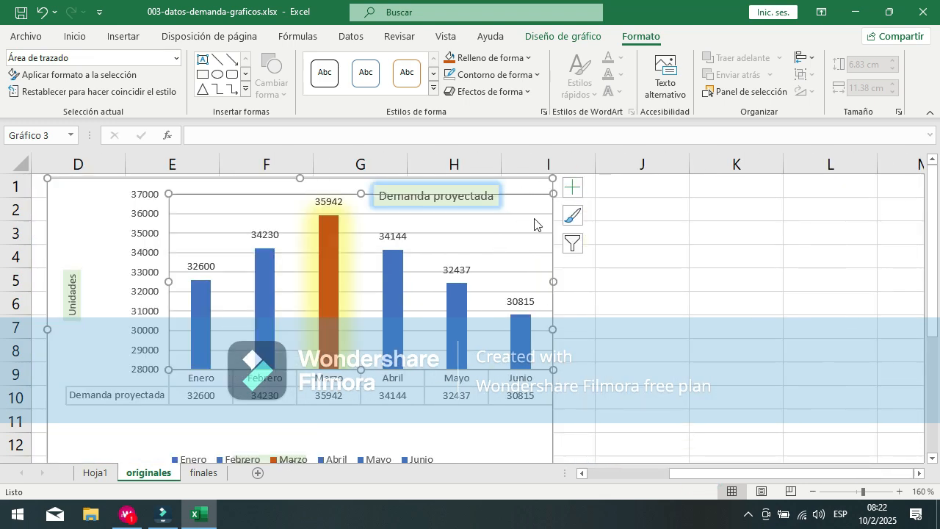
pyautogui.click(575, 245)
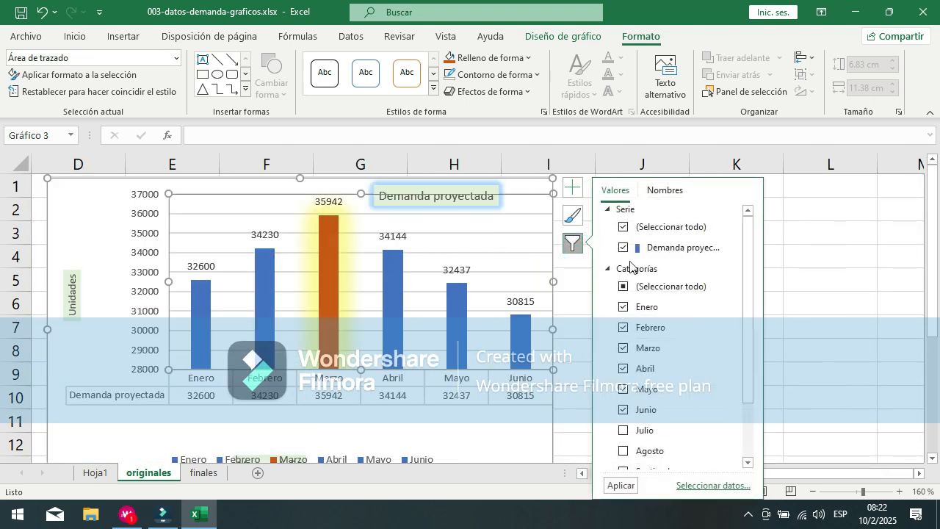
pyautogui.click(623, 289)
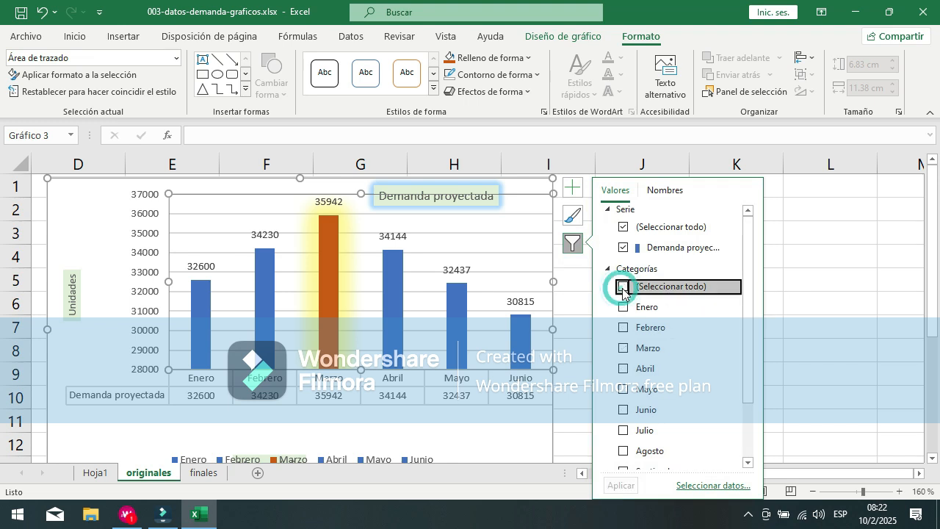
pyautogui.click(614, 484)
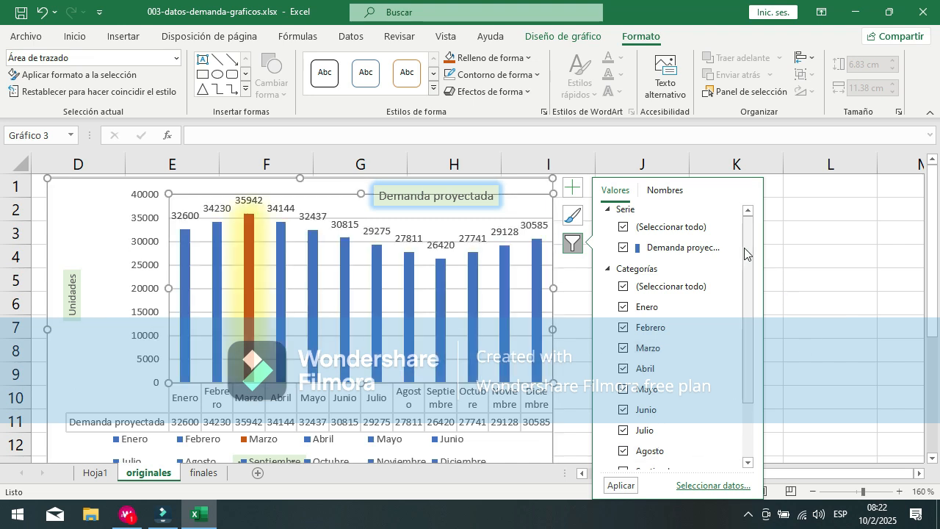
# Step: Open the demand chart's data source selection and compare the range originales!$A$1:$B$13 with the source table
pyautogui.moveTo(746, 244); pyautogui.dragTo(750, 360)
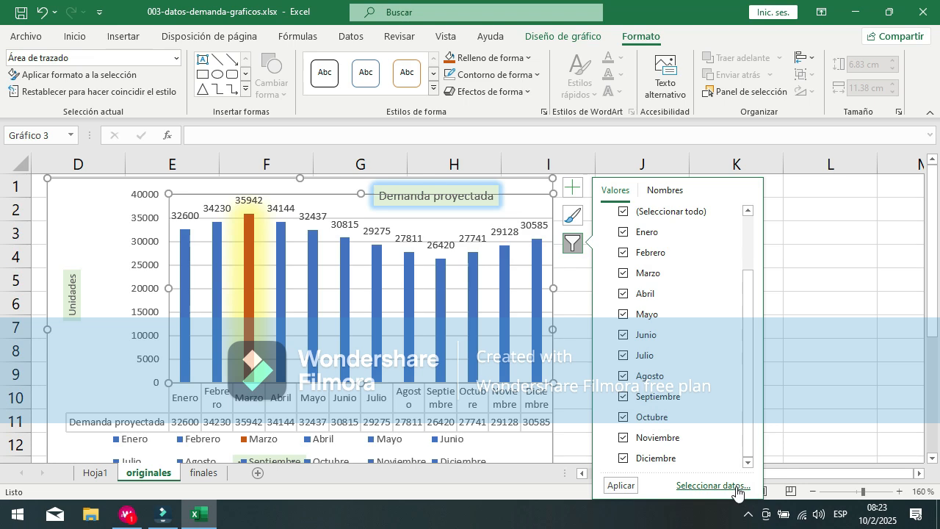
pyautogui.click(704, 487)
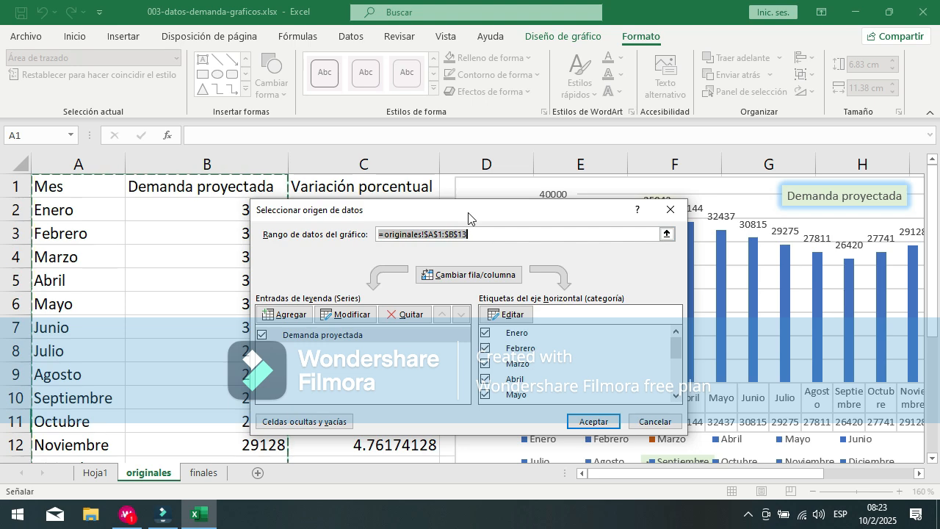
pyautogui.moveTo(470, 216); pyautogui.dragTo(623, 207)
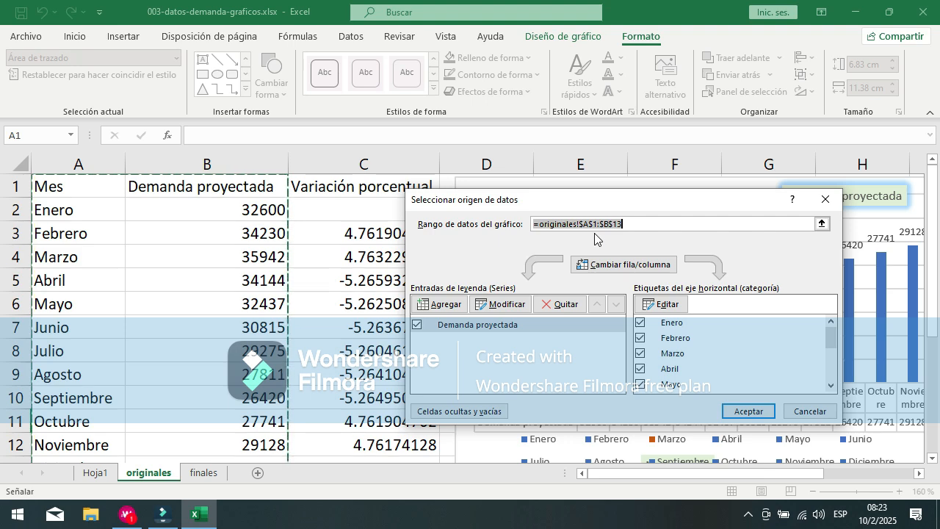
pyautogui.scroll(-2, 199, 222)
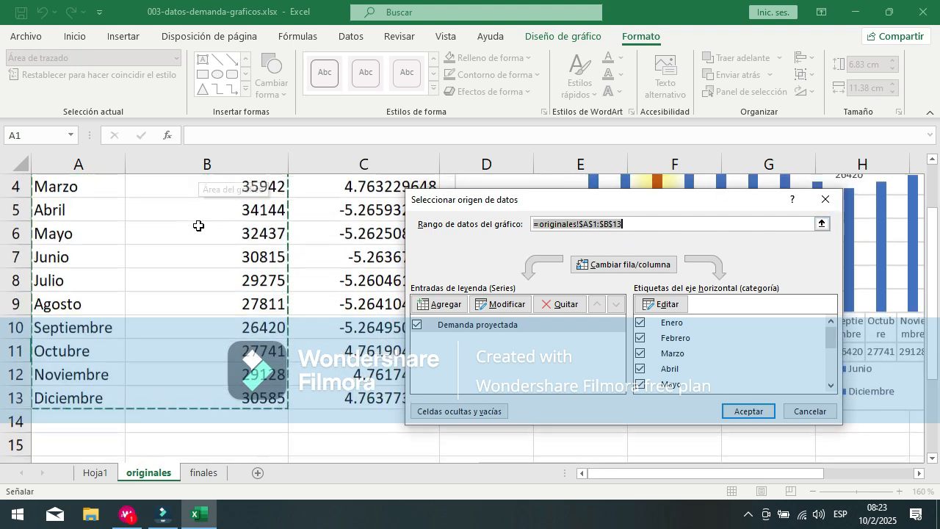
pyautogui.scroll(2, 225, 369)
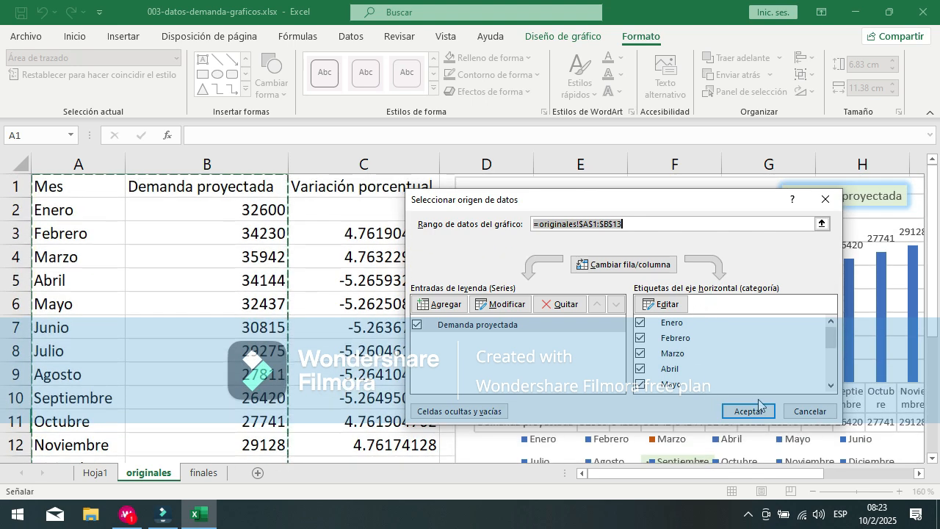
# Step: Switch the demand chart's rows and columns in the data source selection, review the month series, and apply the change
pyautogui.moveTo(717, 202); pyautogui.dragTo(491, 215)
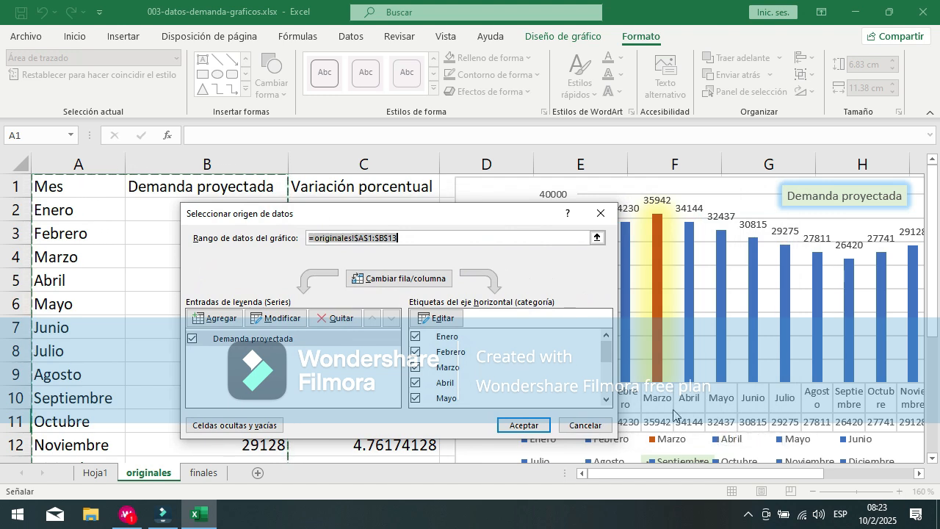
pyautogui.moveTo(761, 476); pyautogui.dragTo(683, 476)
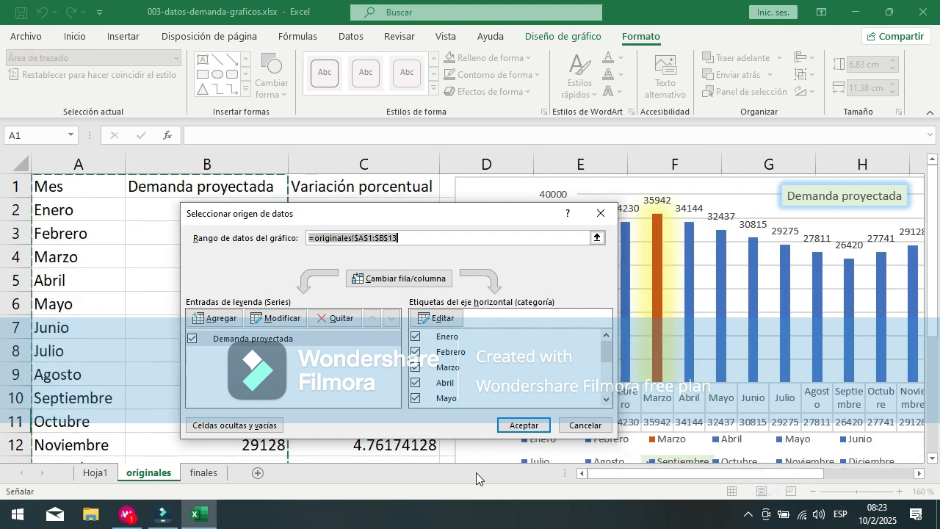
pyautogui.click(377, 283)
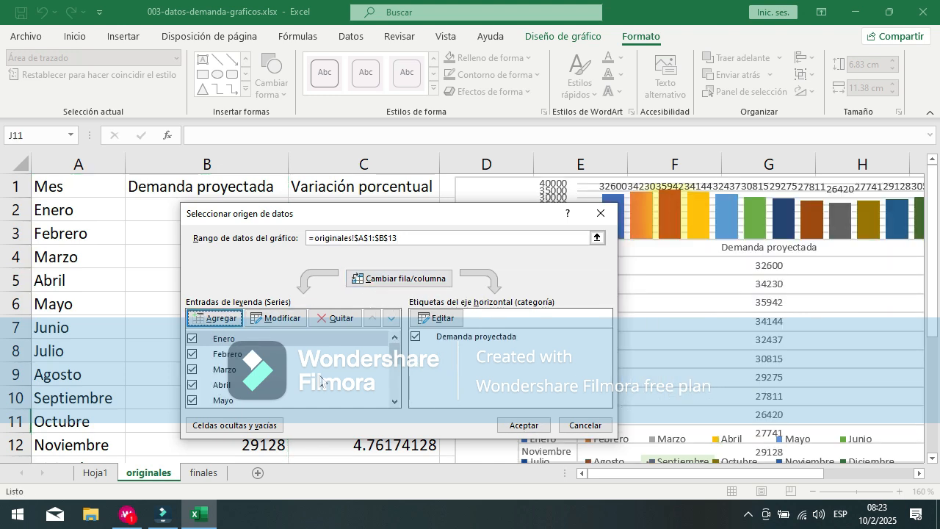
pyautogui.scroll(-3, 317, 381)
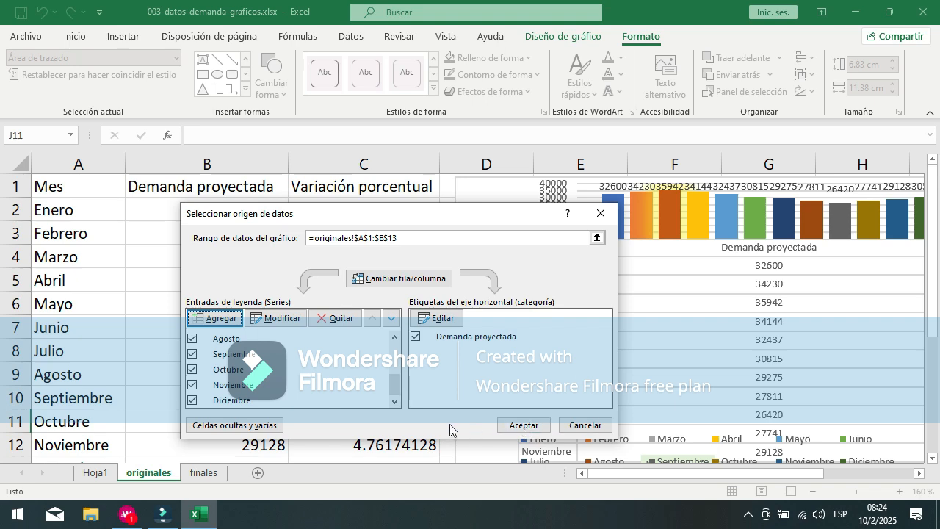
pyautogui.click(518, 425)
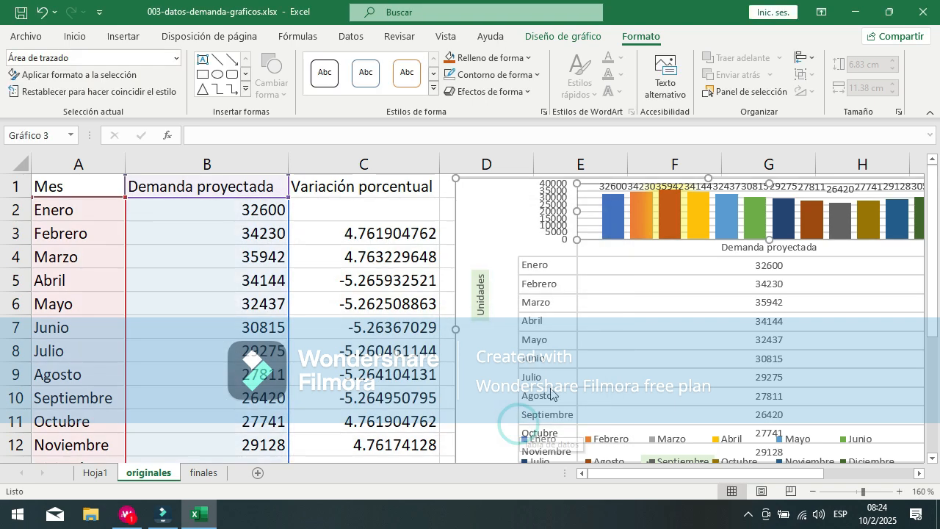
pyautogui.moveTo(657, 475); pyautogui.dragTo(738, 469)
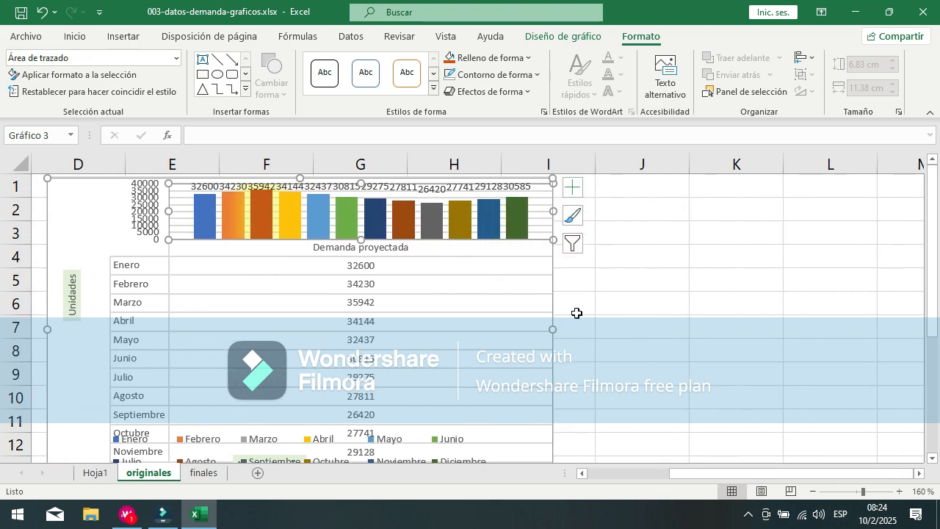
pyautogui.moveTo(752, 476); pyautogui.dragTo(699, 475)
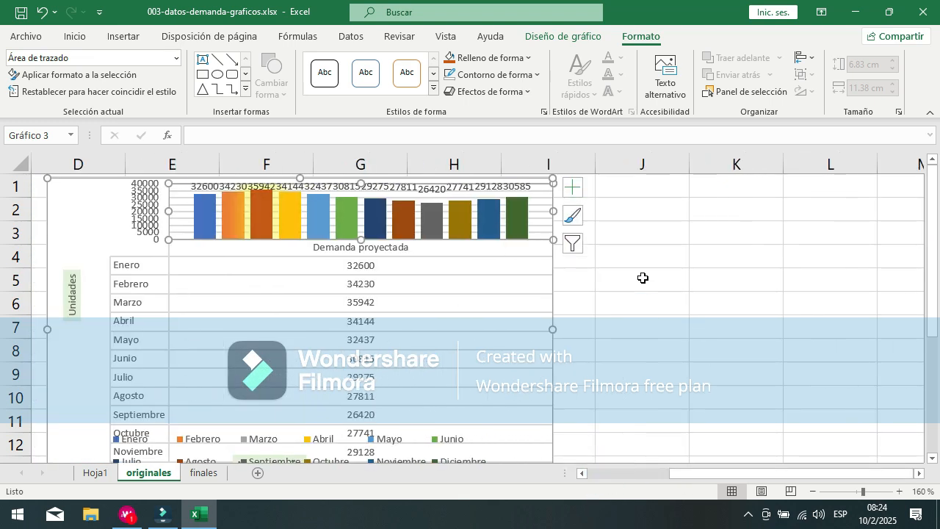
# Step: Reopen the demand chart's data source selection and switch its rows and columns back
pyautogui.click(576, 248)
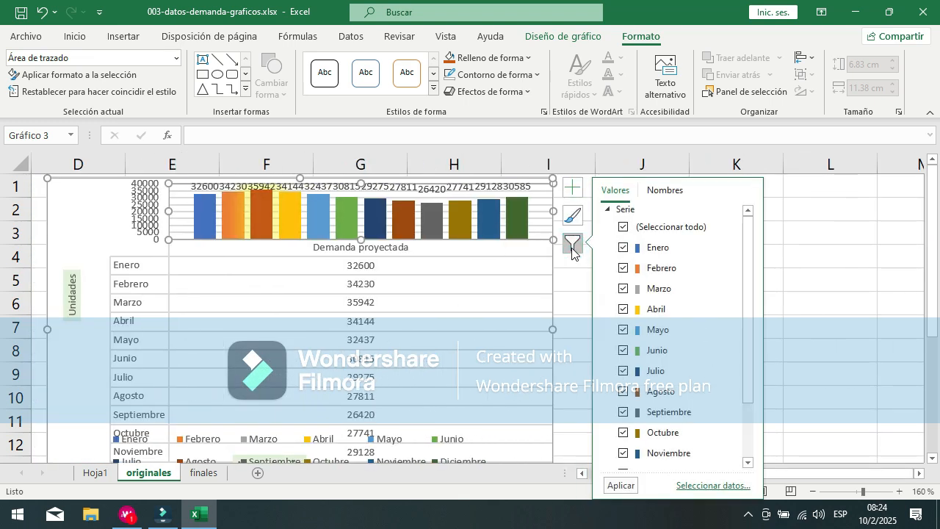
pyautogui.click(712, 486)
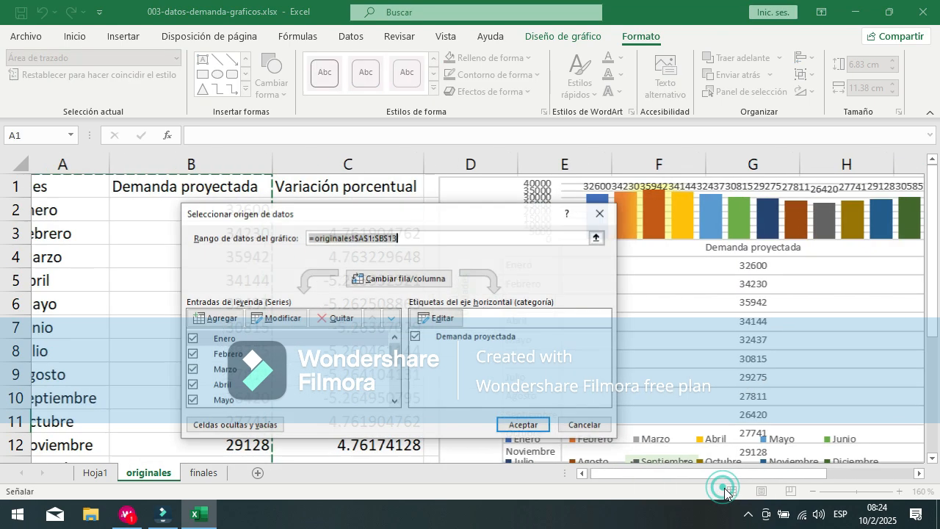
pyautogui.click(386, 282)
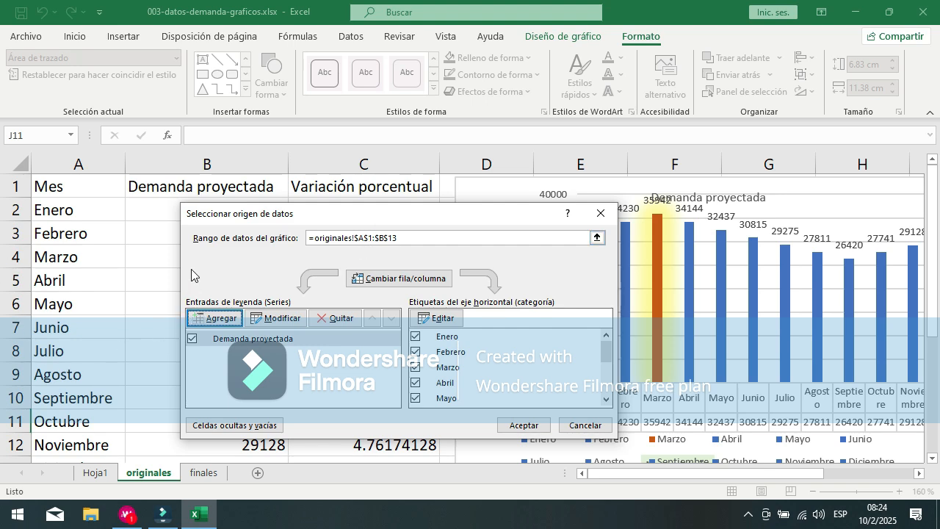
pyautogui.moveTo(354, 224); pyautogui.dragTo(540, 205)
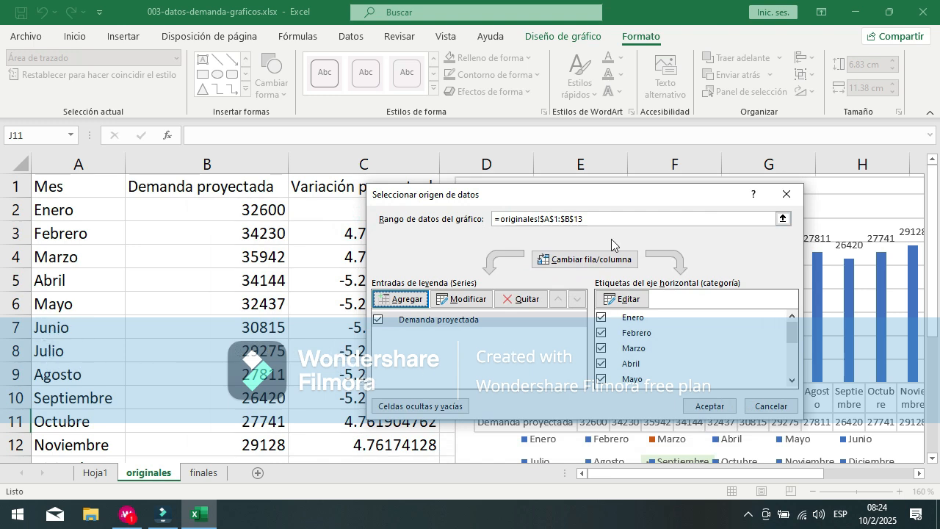
pyautogui.click(621, 219)
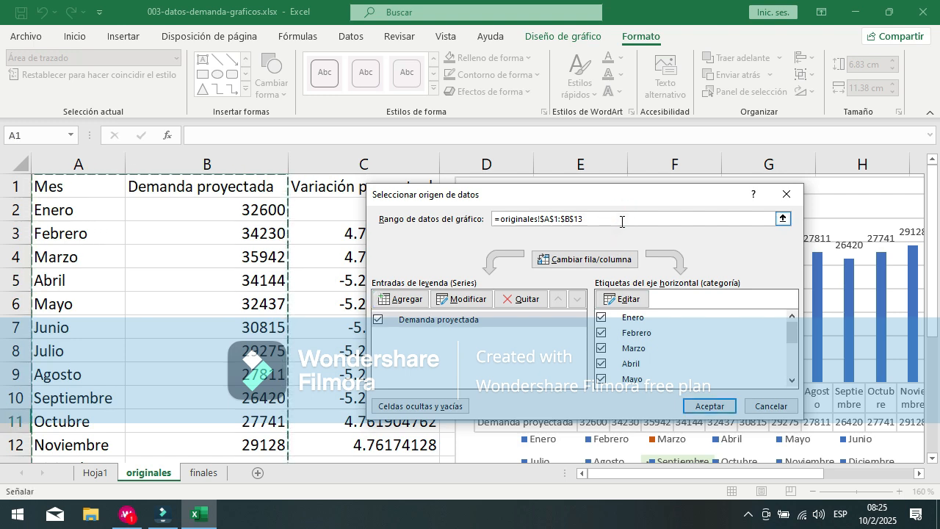
pyautogui.press('Left')
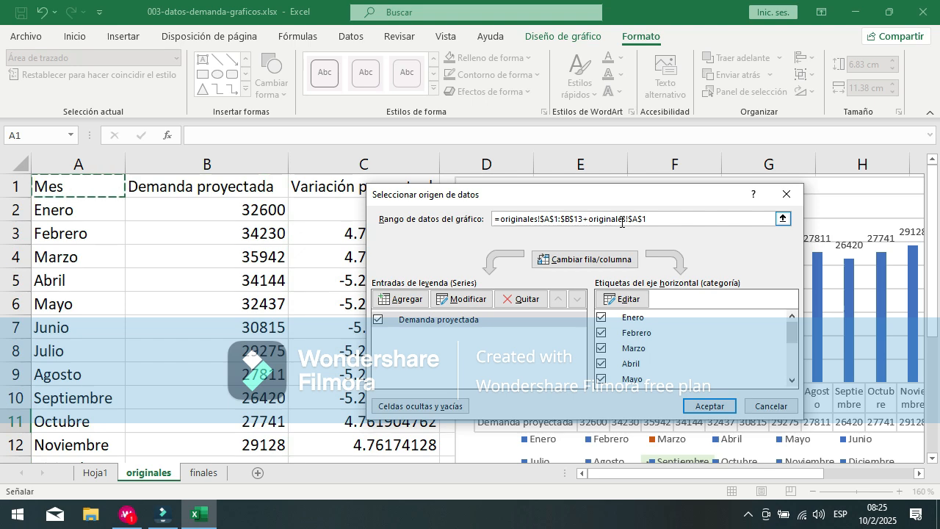
pyautogui.press('Return')
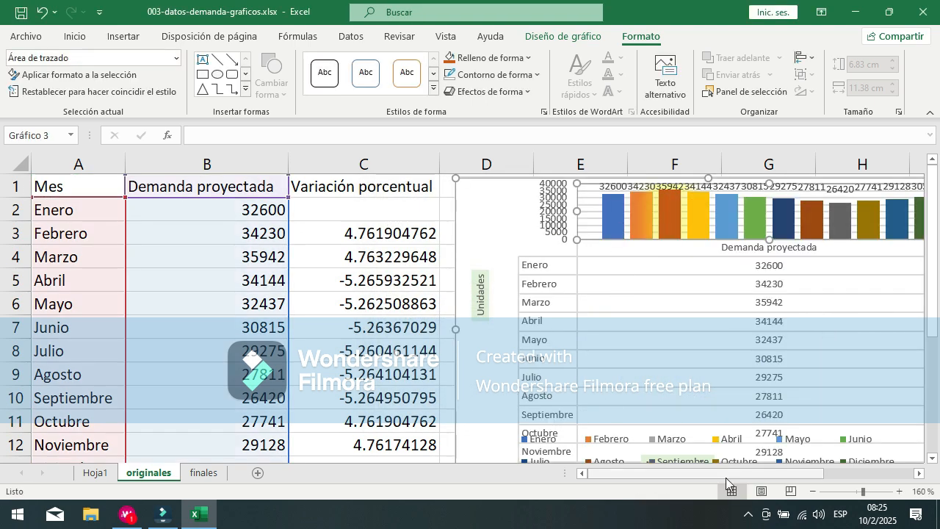
# Step: Set the chart data range to =originales!$A$8:$B$13, apply it, and compare the chart with the source rows
pyautogui.moveTo(726, 473); pyautogui.dragTo(833, 473)
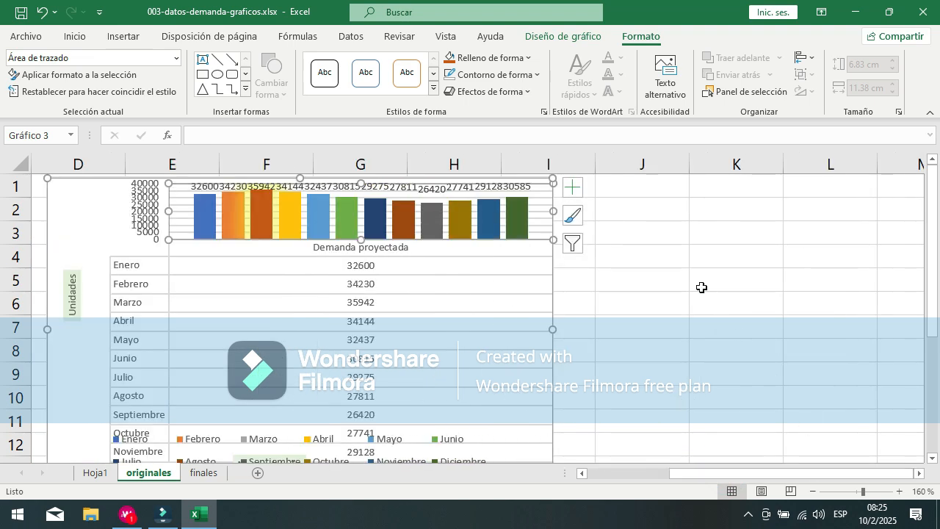
pyautogui.click(577, 249)
pyautogui.click(706, 485)
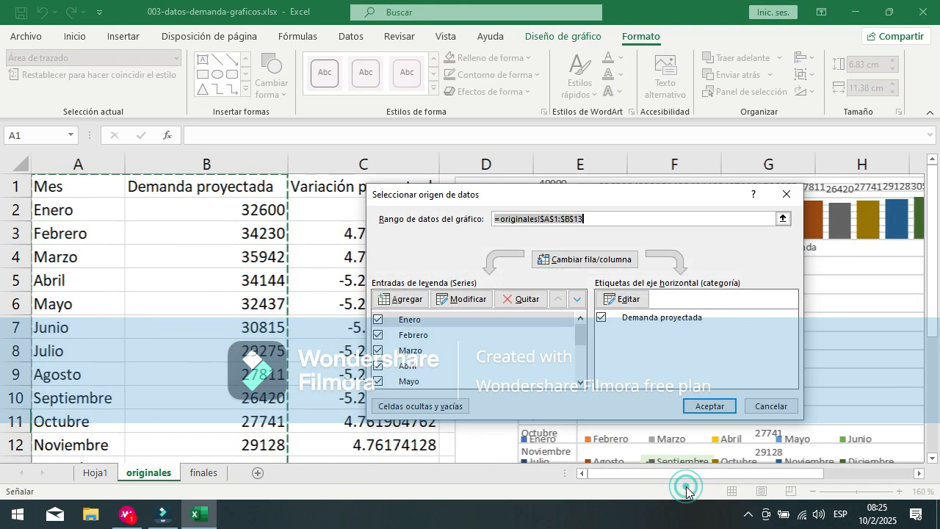
pyautogui.click(542, 218)
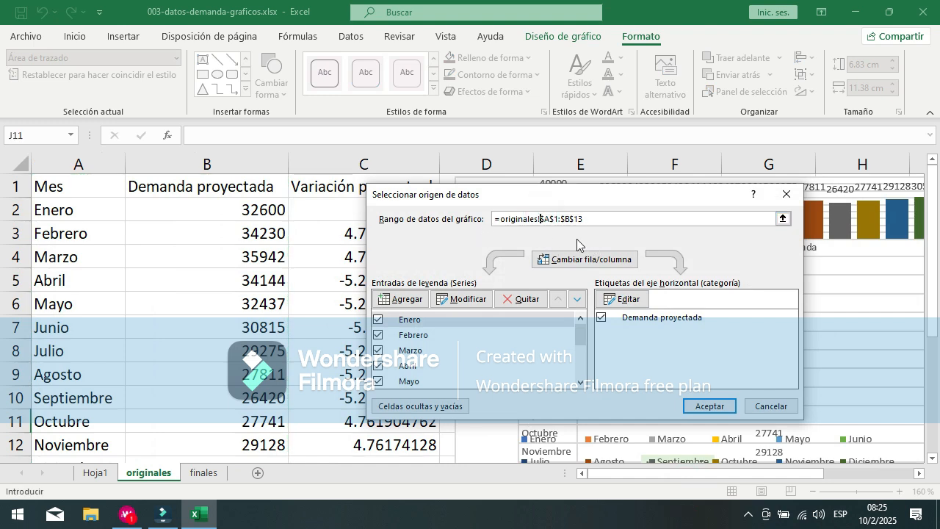
pyautogui.click(556, 218)
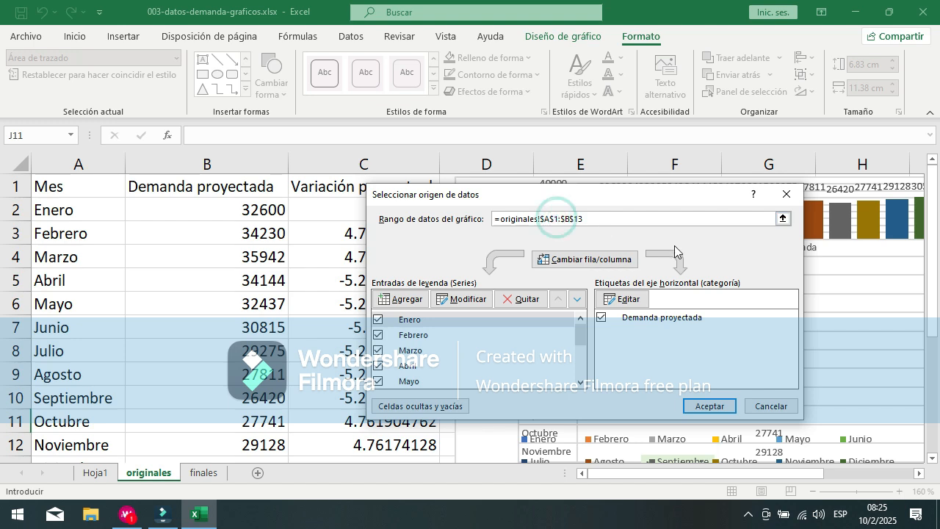
pyautogui.press('BackSpace')
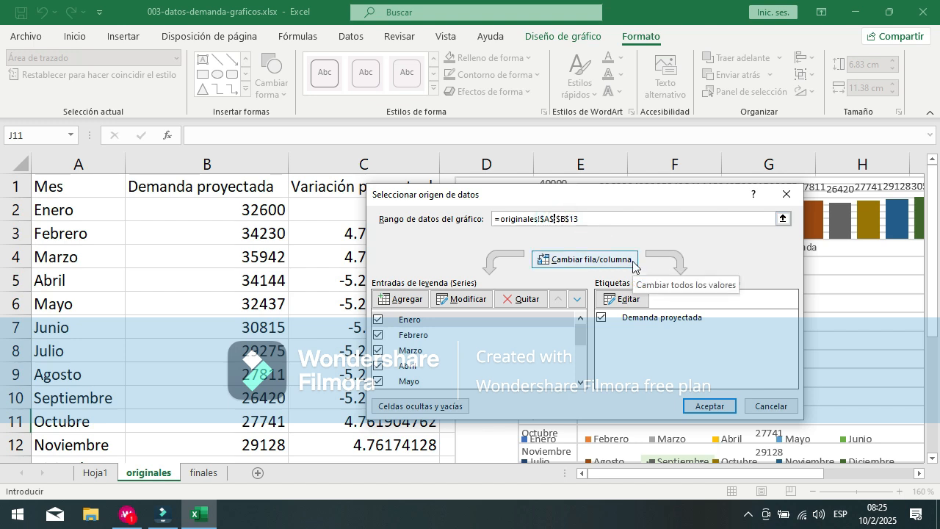
pyautogui.write('8')
pyautogui.click(700, 406)
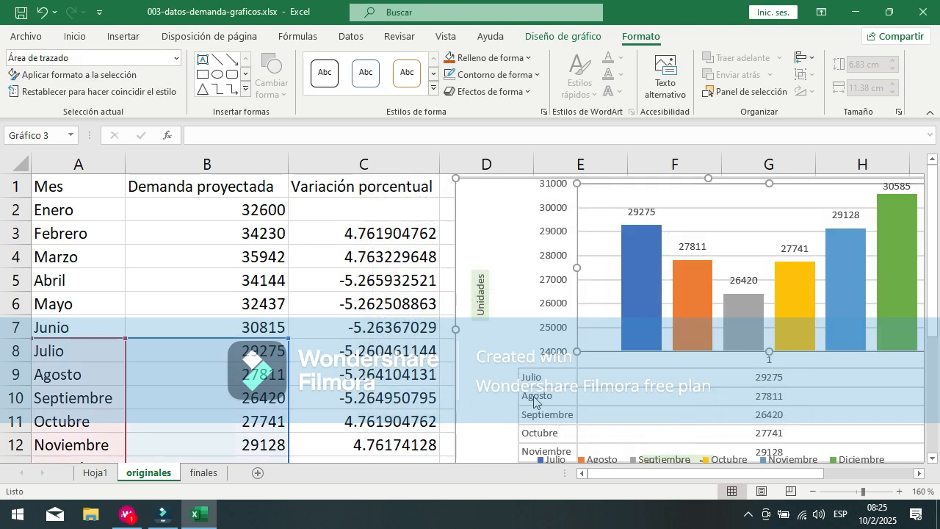
pyautogui.scroll(-1, 532, 393)
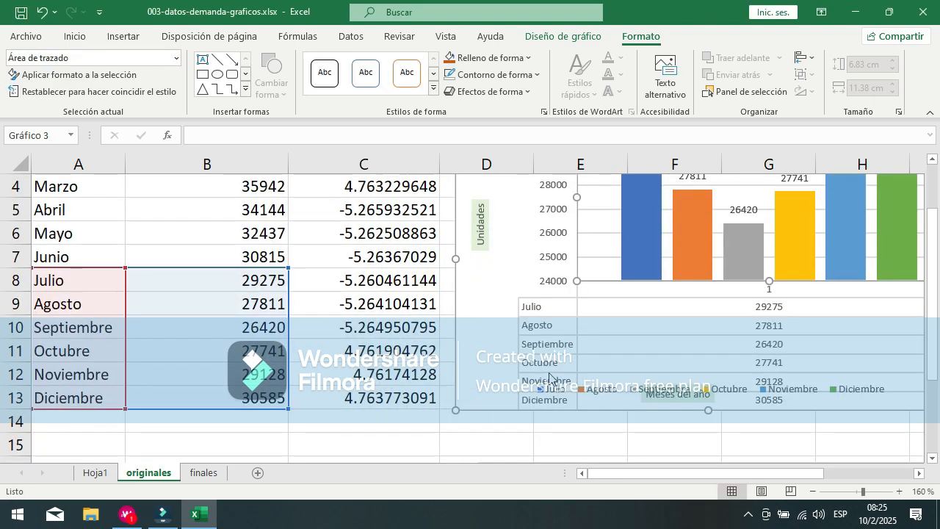
pyautogui.moveTo(730, 473); pyautogui.dragTo(707, 467)
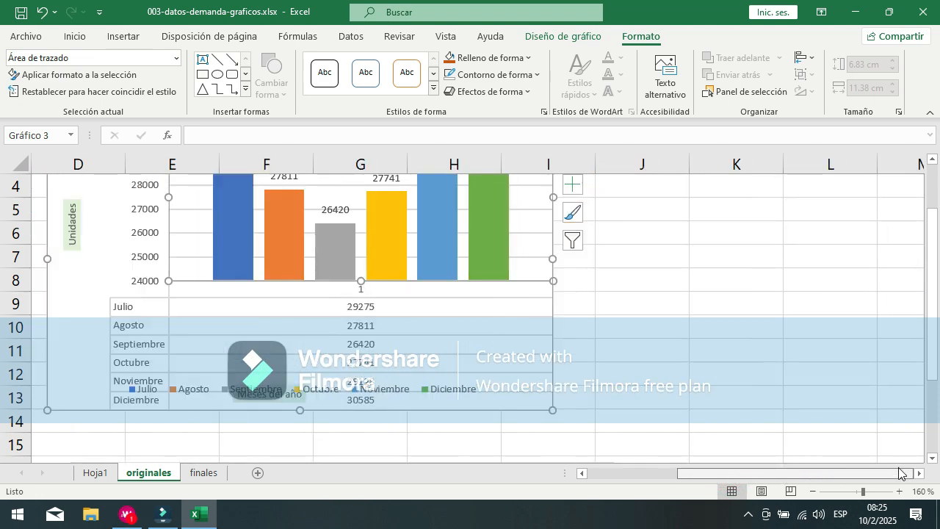
# Step: Reopen the demand chart's data source selection and try to edit the end of its data range
pyautogui.click(572, 241)
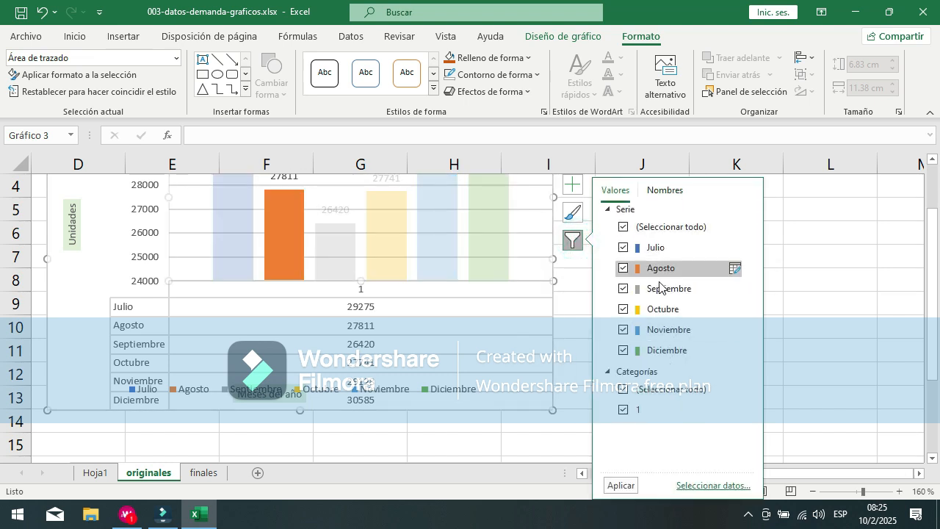
pyautogui.click(690, 487)
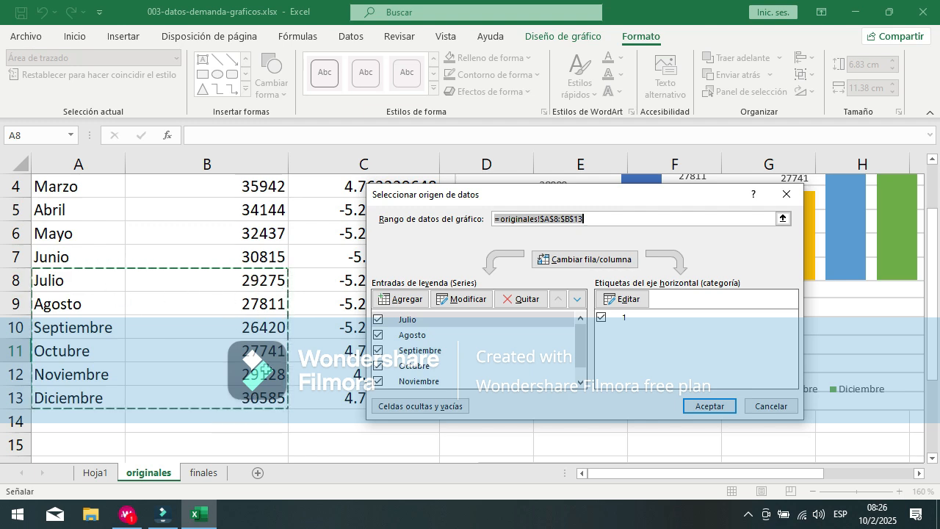
pyautogui.click(600, 216)
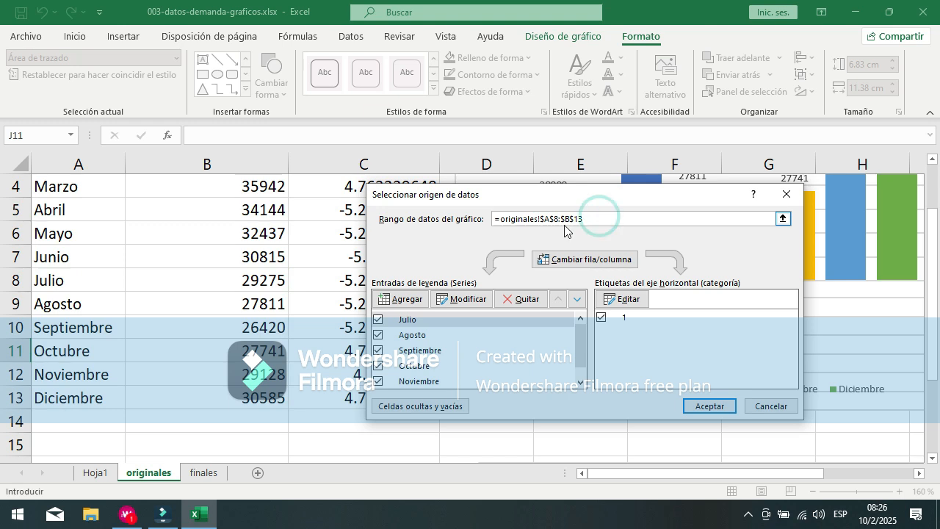
pyautogui.click(600, 219)
pyautogui.press('Left')
pyautogui.press('Left')
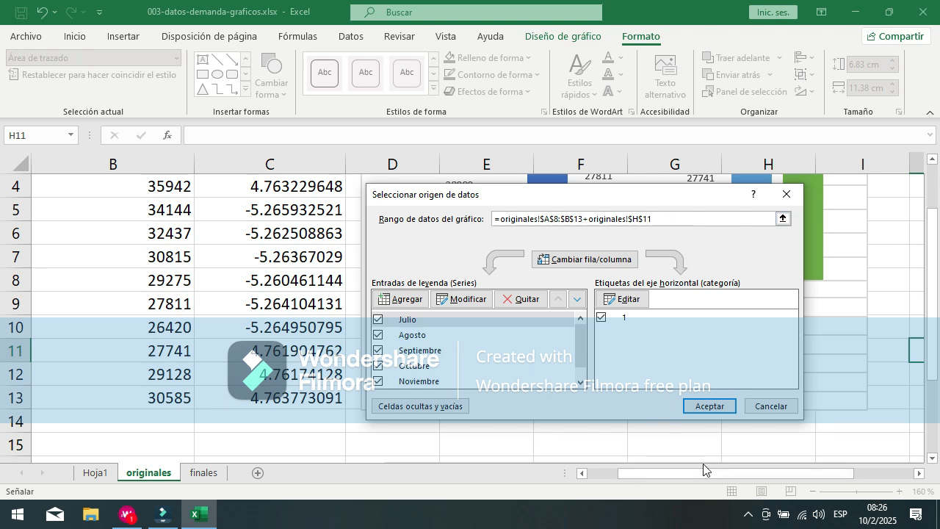
pyautogui.moveTo(727, 475); pyautogui.dragTo(635, 476)
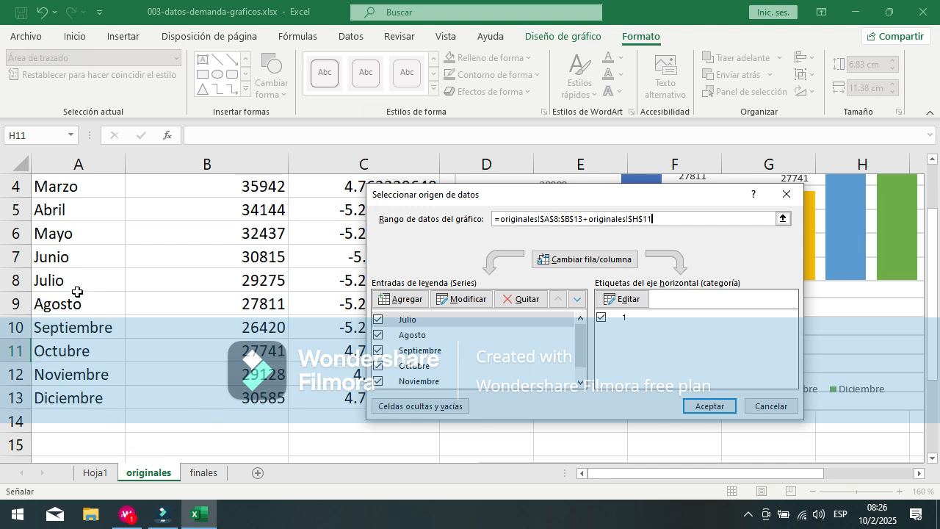
# Step: Replace the whole chart data range with cells A1:B13 of the originales sheet
pyautogui.click(710, 220)
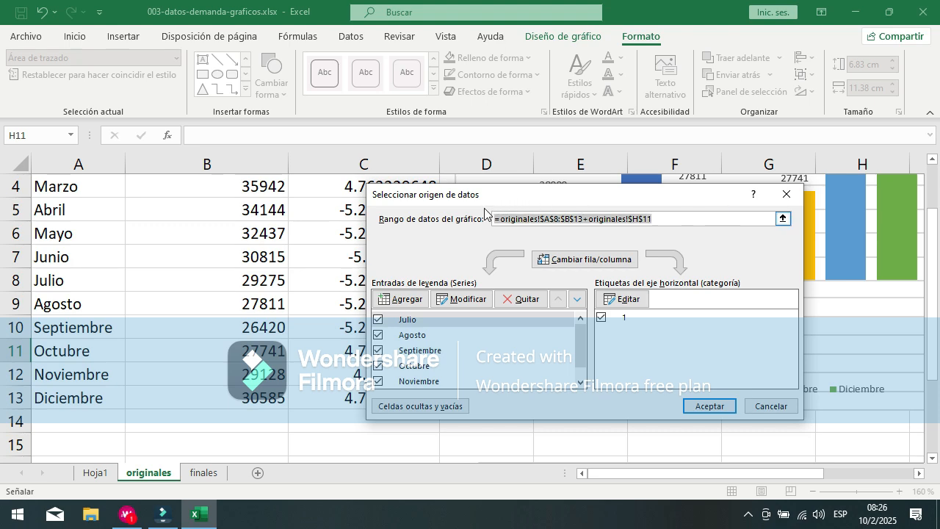
pyautogui.scroll(1, 242, 287)
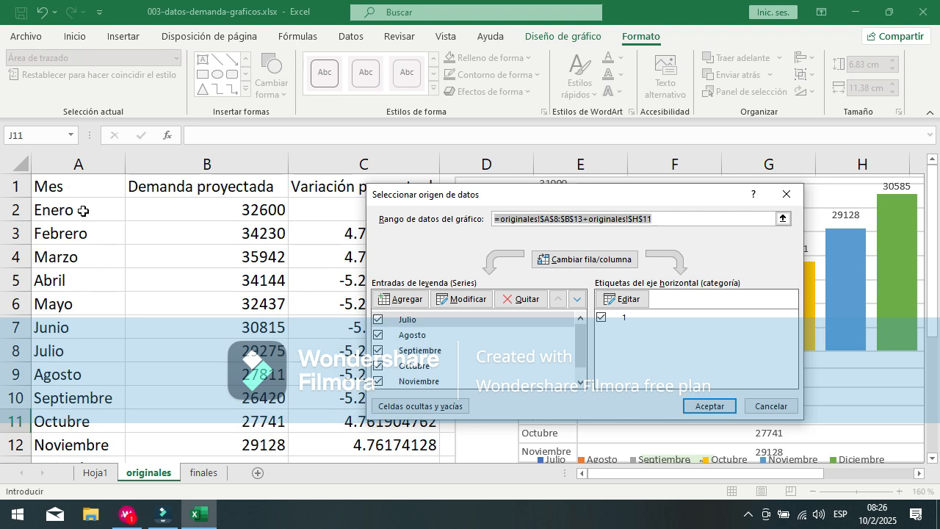
pyautogui.moveTo(59, 186); pyautogui.dragTo(181, 422)
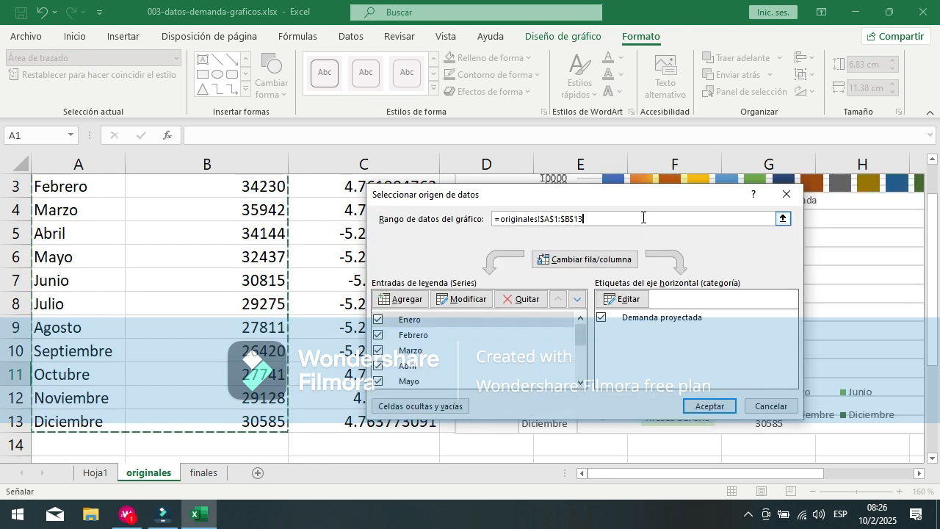
pyautogui.click(562, 218)
pyautogui.click(595, 219)
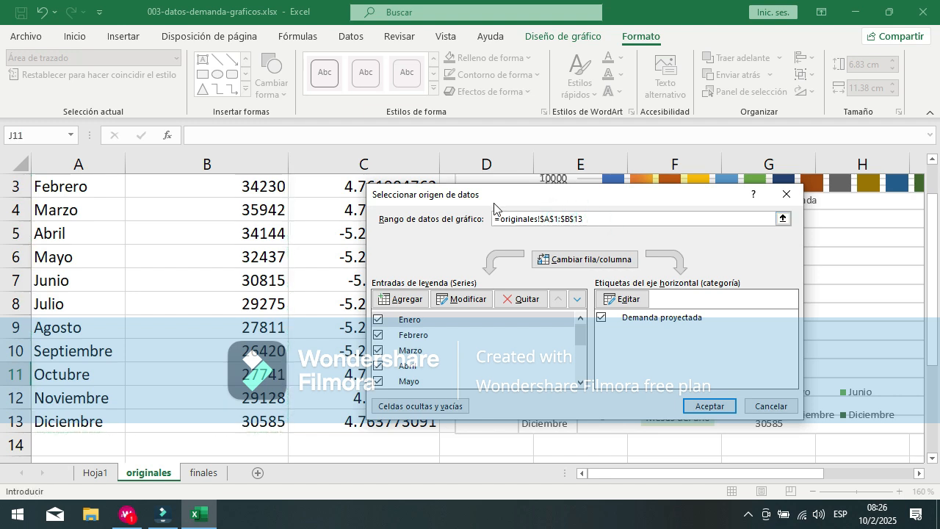
pyautogui.click(554, 219)
pyautogui.press('BackSpace')
pyautogui.click(549, 223)
pyautogui.click(629, 219)
pyautogui.click(783, 219)
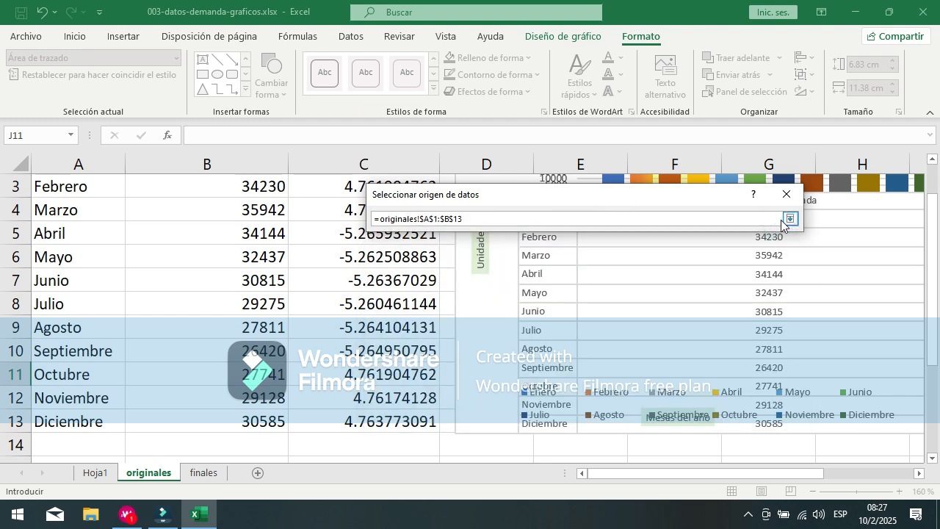
pyautogui.click(800, 473)
pyautogui.click(789, 218)
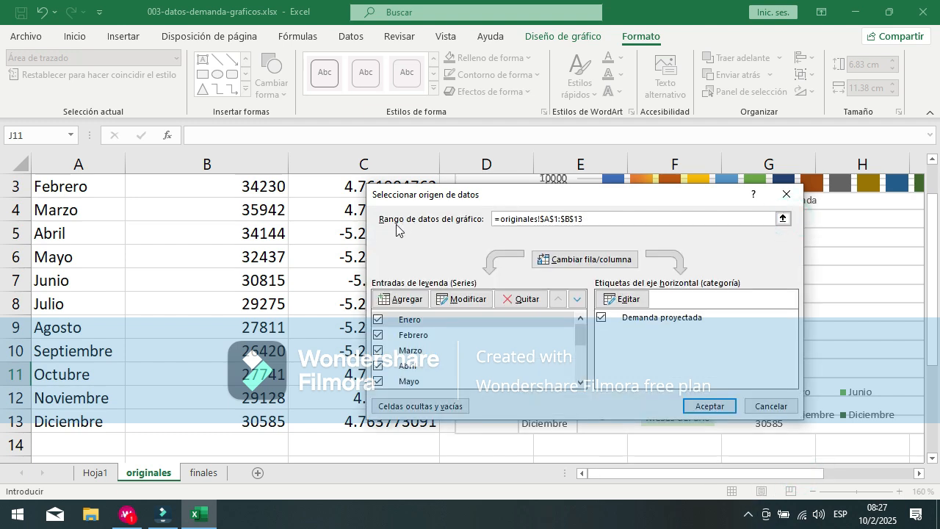
pyautogui.click(638, 218)
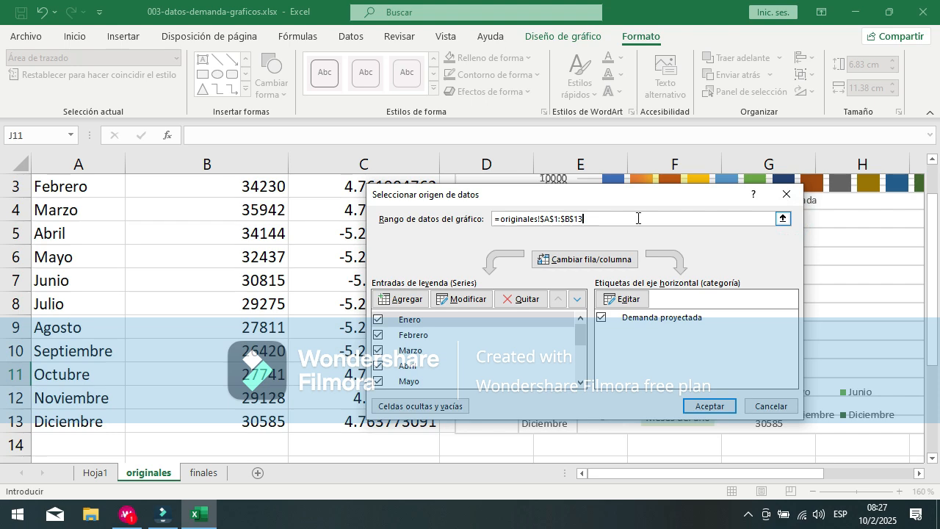
# Step: Try to append cells B1:B13 of the originales sheet to the chart data range with a plus sign
pyautogui.click(783, 218)
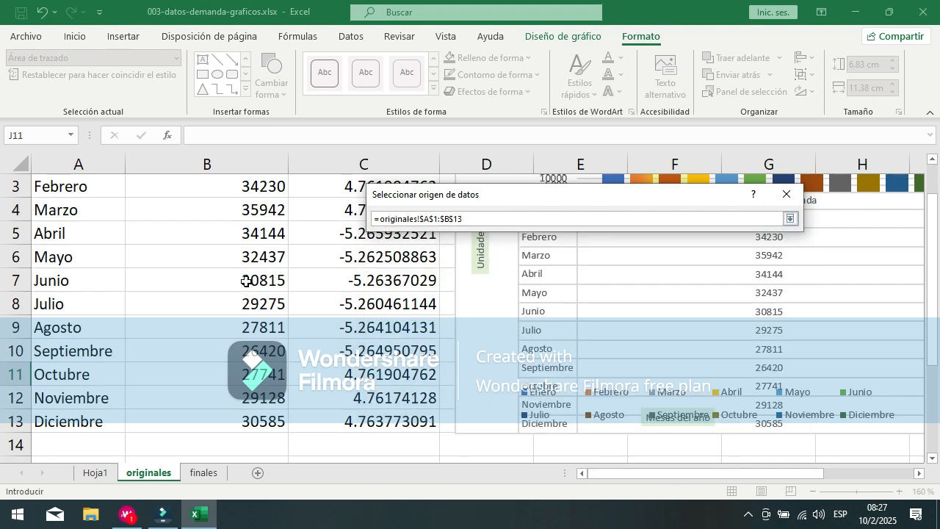
pyautogui.scroll(1, 246, 281)
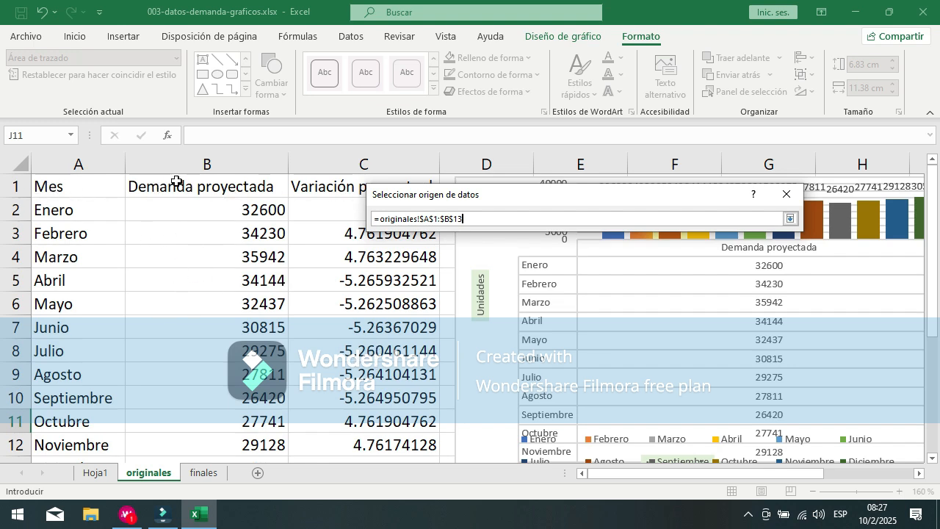
pyautogui.write('+')
pyautogui.moveTo(219, 192); pyautogui.dragTo(230, 411)
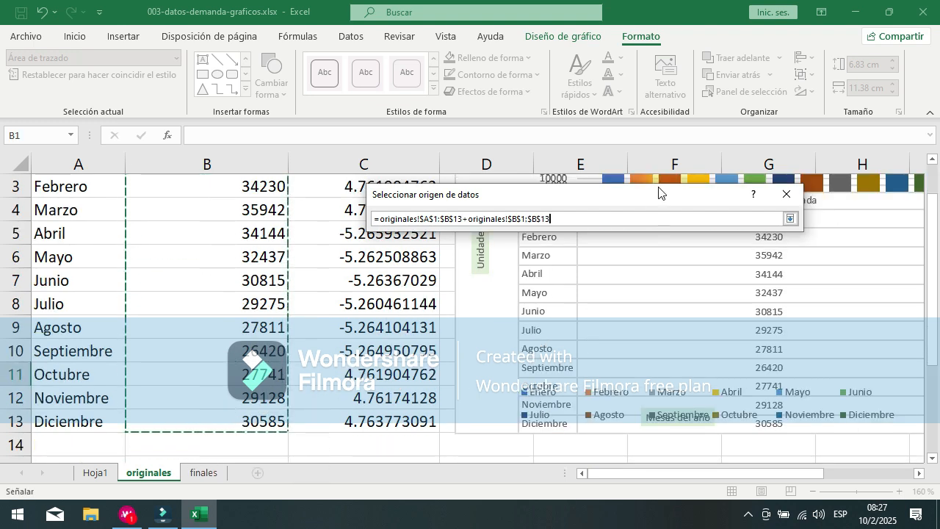
# Step: Replace the whole chart data range with =originales!$B$1:$B$13 and apply it to the demand chart
pyautogui.moveTo(684, 220); pyautogui.dragTo(342, 206)
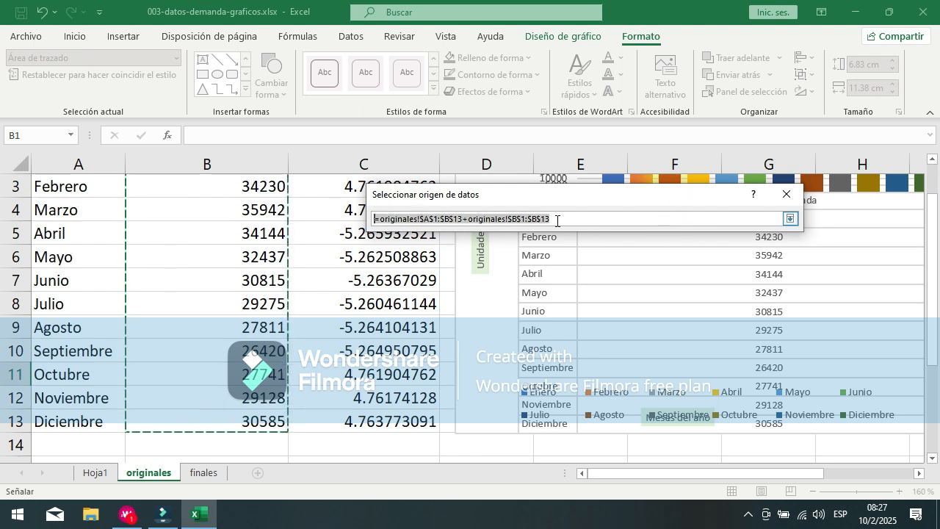
pyautogui.press('BackSpace')
pyautogui.scroll(1, 228, 217)
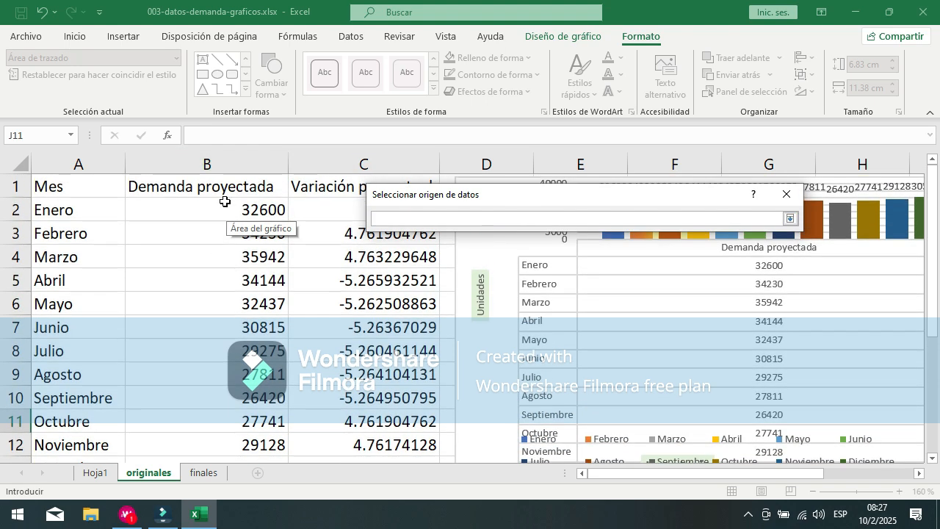
pyautogui.moveTo(228, 186); pyautogui.dragTo(250, 424)
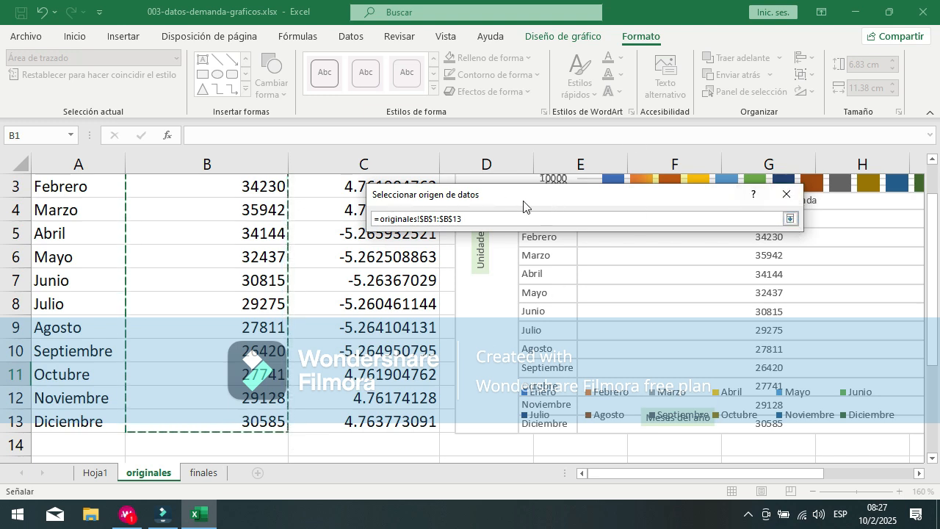
pyautogui.click(791, 219)
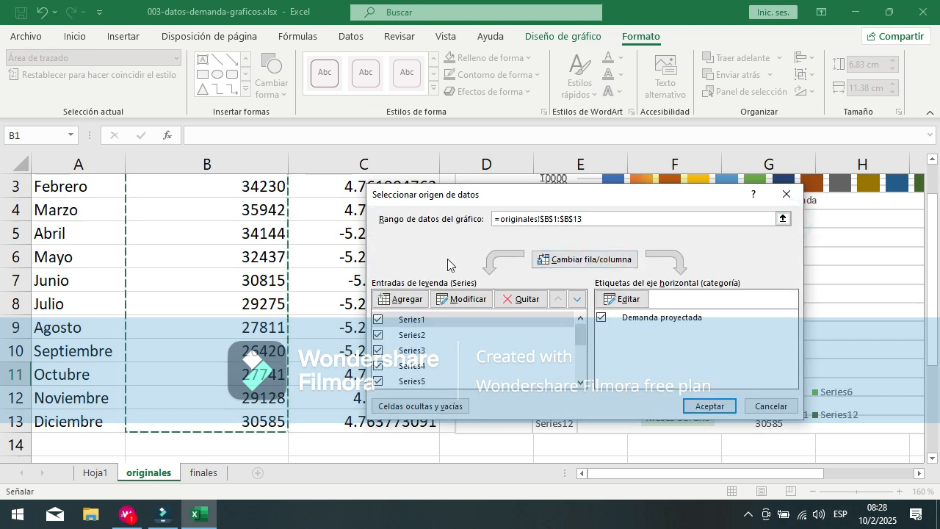
pyautogui.click(710, 406)
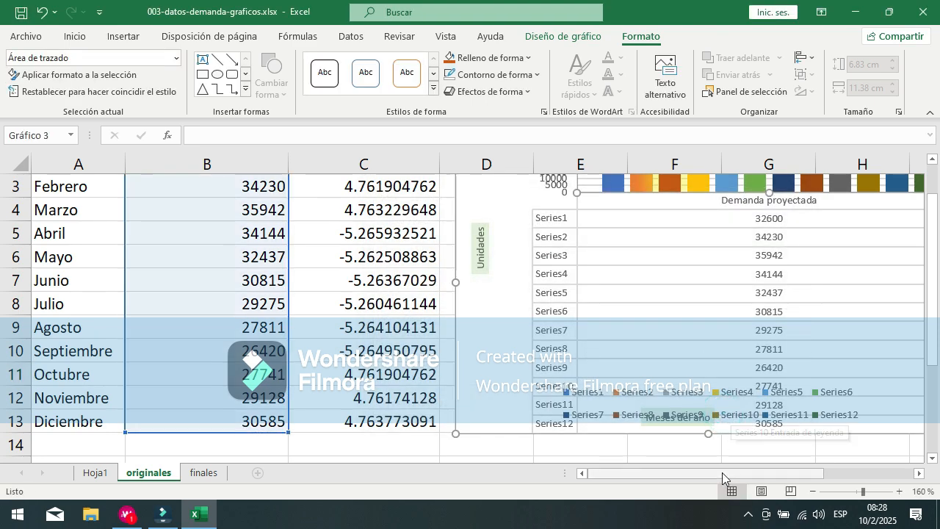
# Step: Examine the series names in the demand chart's data table and legend, and compare them with the source columns
pyautogui.moveTo(708, 474); pyautogui.dragTo(790, 474)
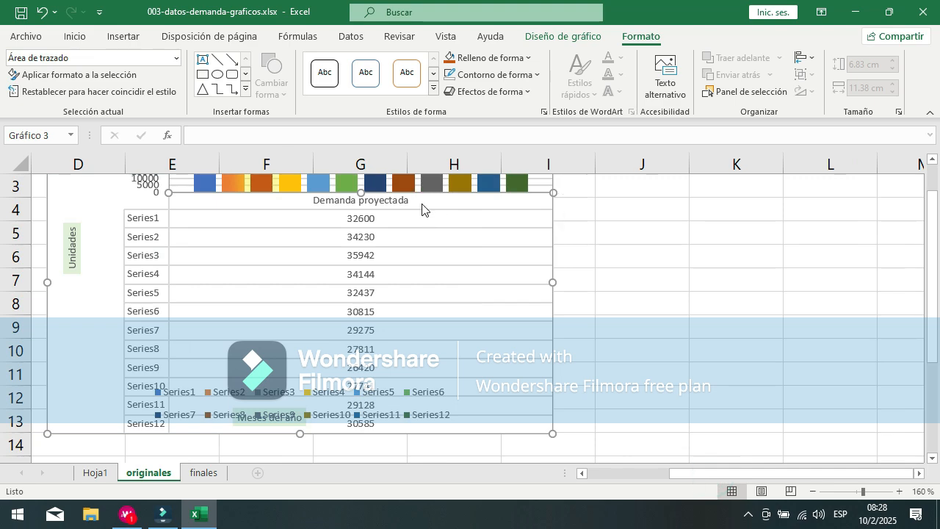
pyautogui.scroll(1, 238, 279)
pyautogui.scroll(-2, 184, 275)
pyautogui.scroll(2, 198, 253)
pyautogui.scroll(-2, 158, 290)
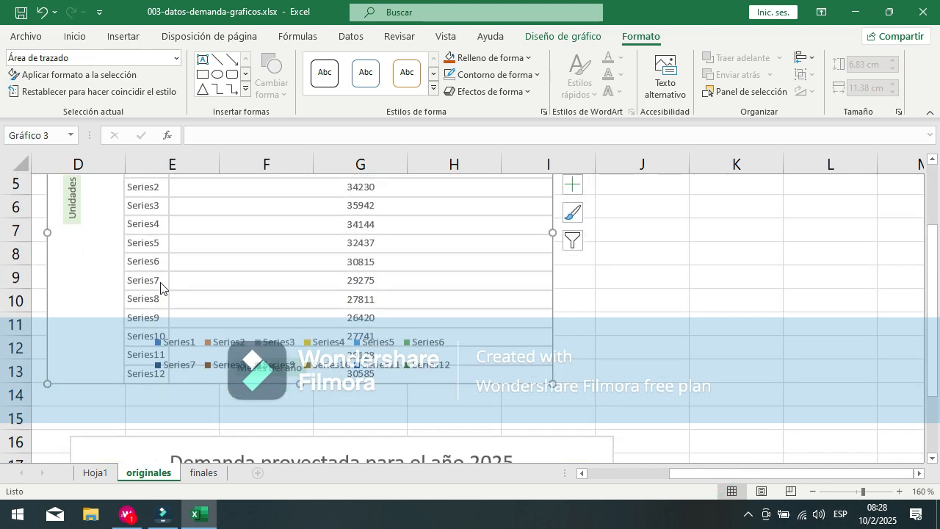
pyautogui.moveTo(844, 474); pyautogui.dragTo(820, 474)
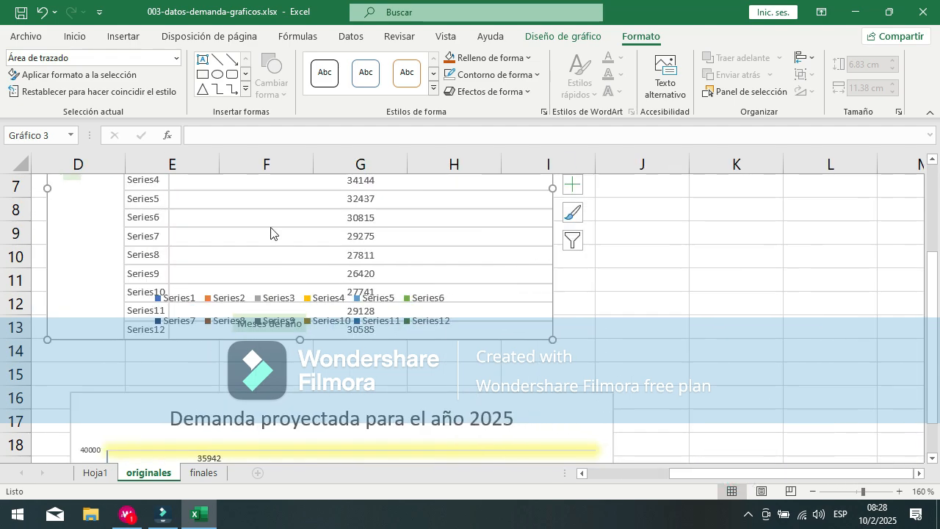
pyautogui.moveTo(903, 473); pyautogui.dragTo(646, 466)
pyautogui.scroll(2, 296, 220)
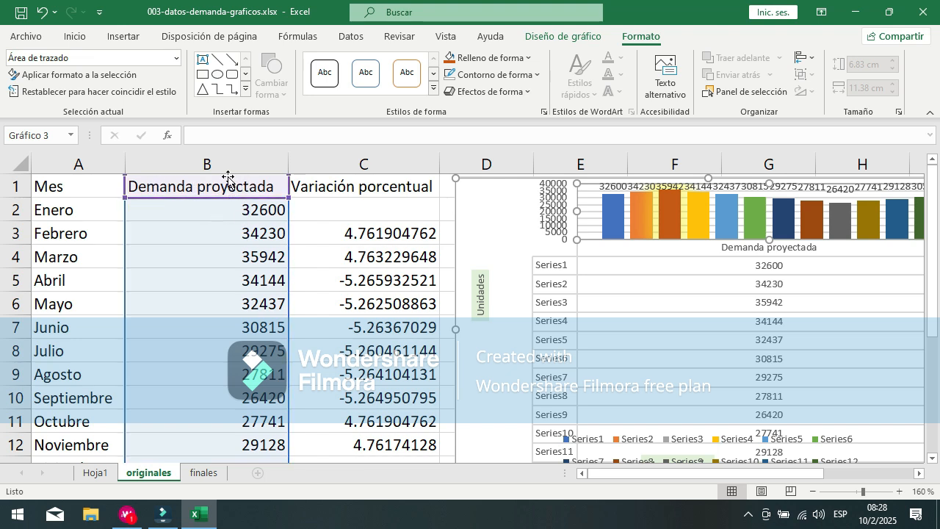
# Step: Reopen the demand chart's data source selection from its chart filters
pyautogui.moveTo(792, 472); pyautogui.dragTo(875, 472)
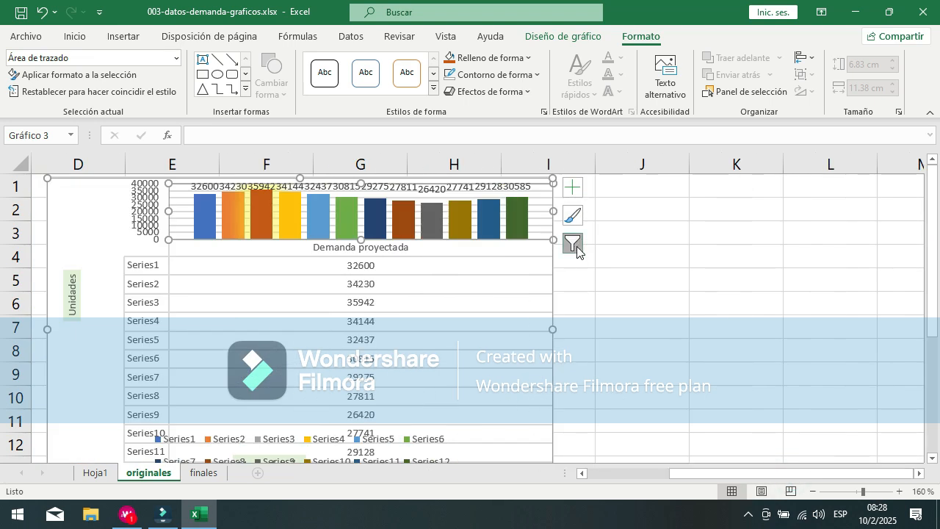
pyautogui.click(573, 243)
pyautogui.click(714, 487)
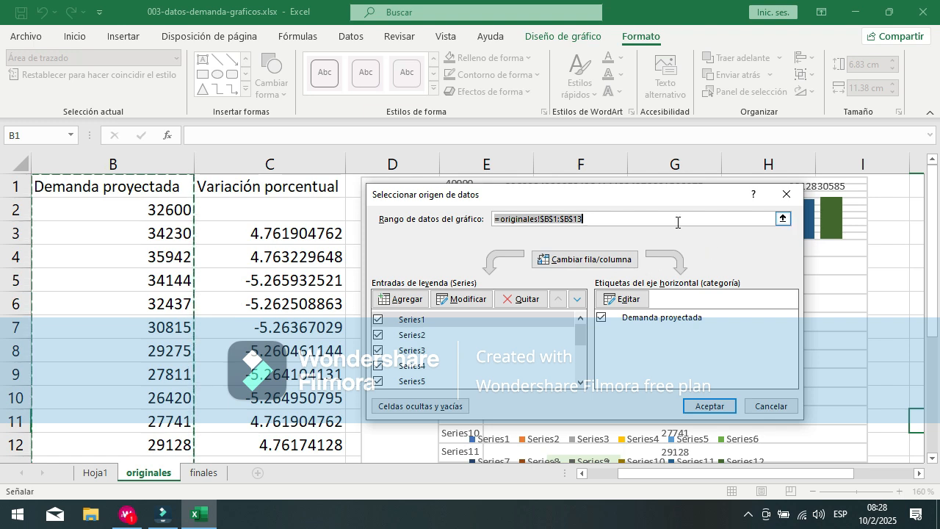
# Step: Replace the whole chart data range with =originales!$A$1:$B$13 and apply it to the demand chart
pyautogui.click(677, 222)
pyautogui.moveTo(835, 476); pyautogui.dragTo(717, 469)
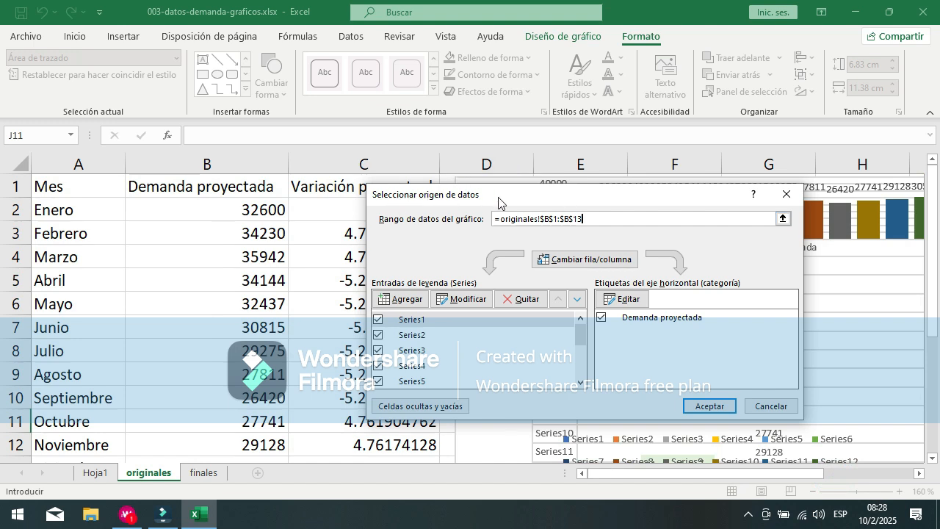
pyautogui.click(783, 219)
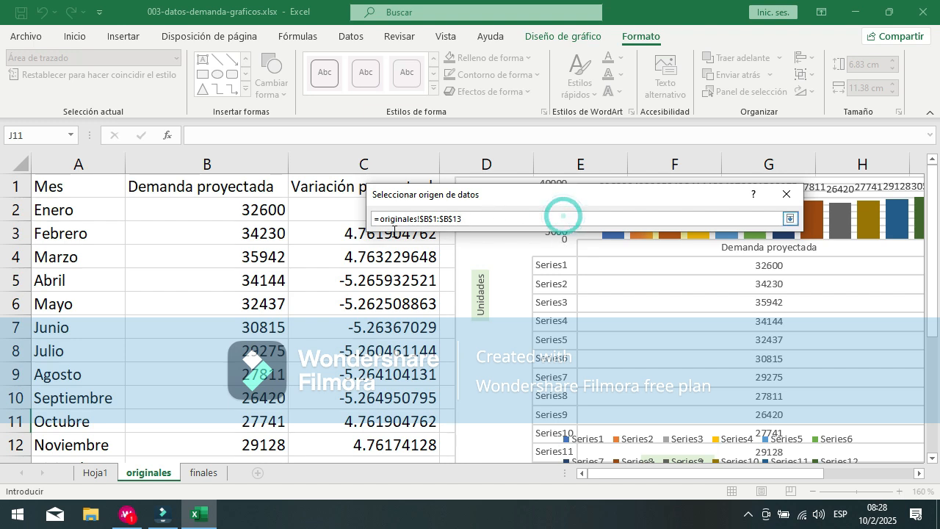
pyautogui.click(478, 221)
pyautogui.moveTo(478, 220); pyautogui.dragTo(326, 214)
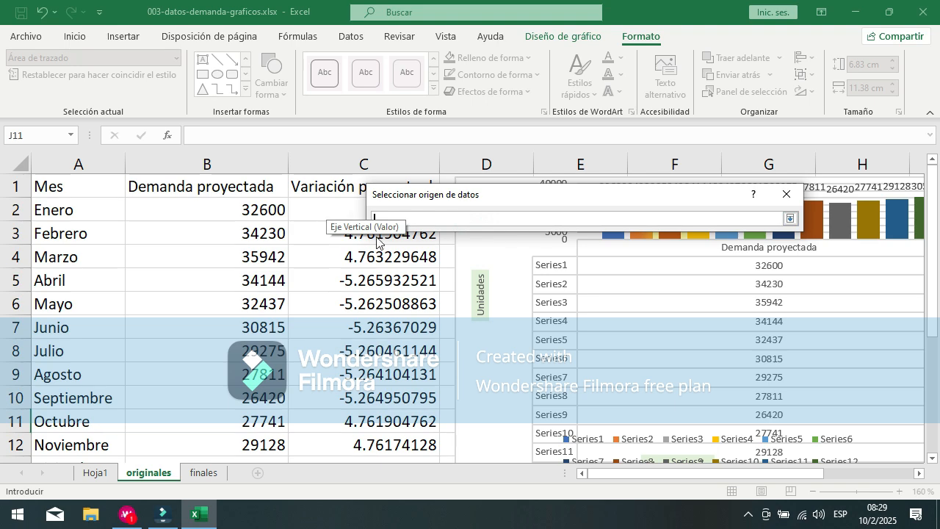
pyautogui.click(85, 188)
pyautogui.moveTo(85, 188); pyautogui.dragTo(286, 367)
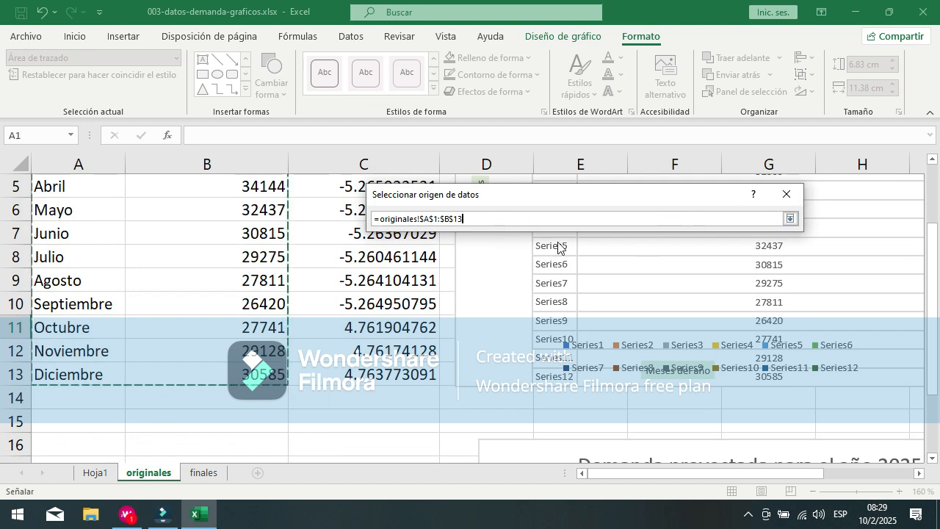
pyautogui.press('Return')
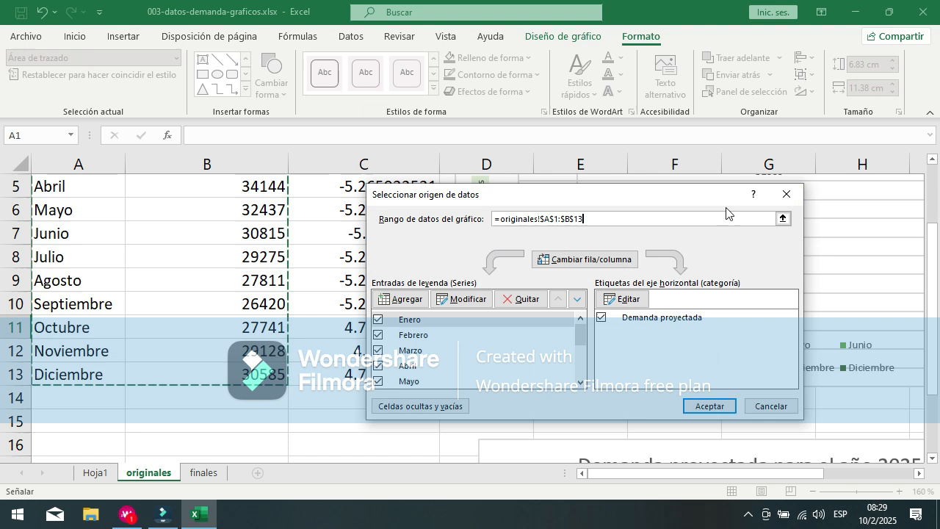
pyautogui.click(783, 218)
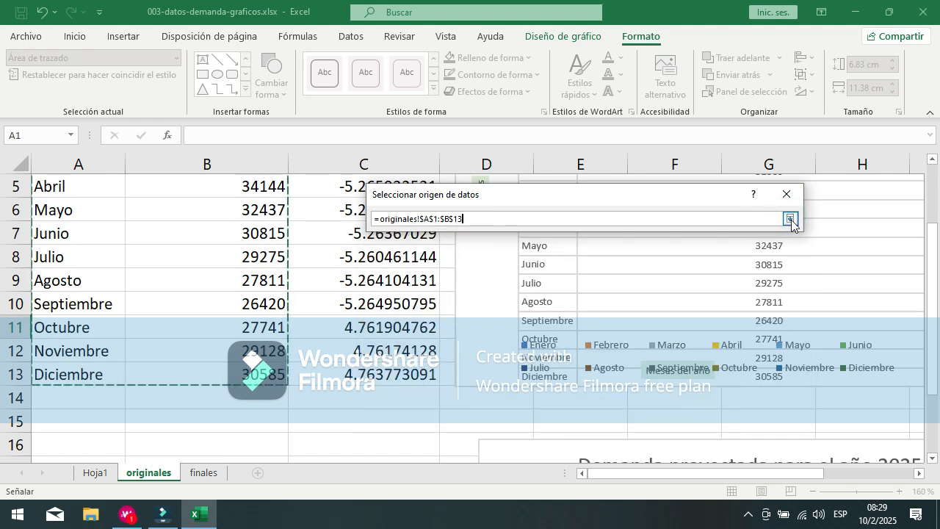
pyautogui.click(790, 218)
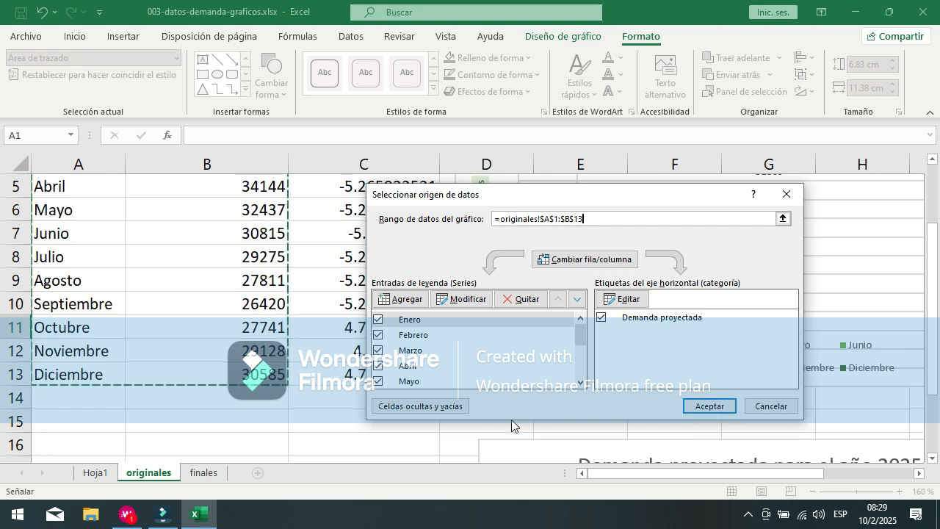
pyautogui.moveTo(677, 205); pyautogui.dragTo(644, 213)
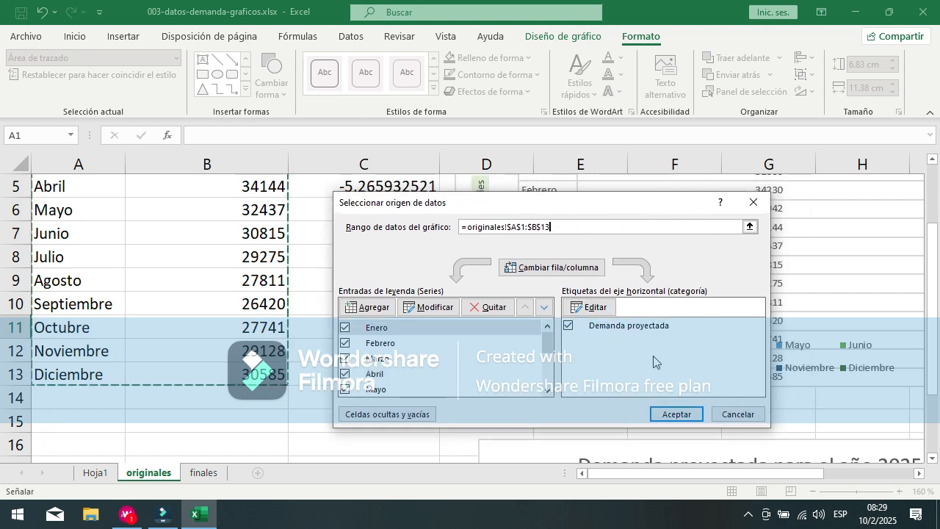
pyautogui.click(672, 413)
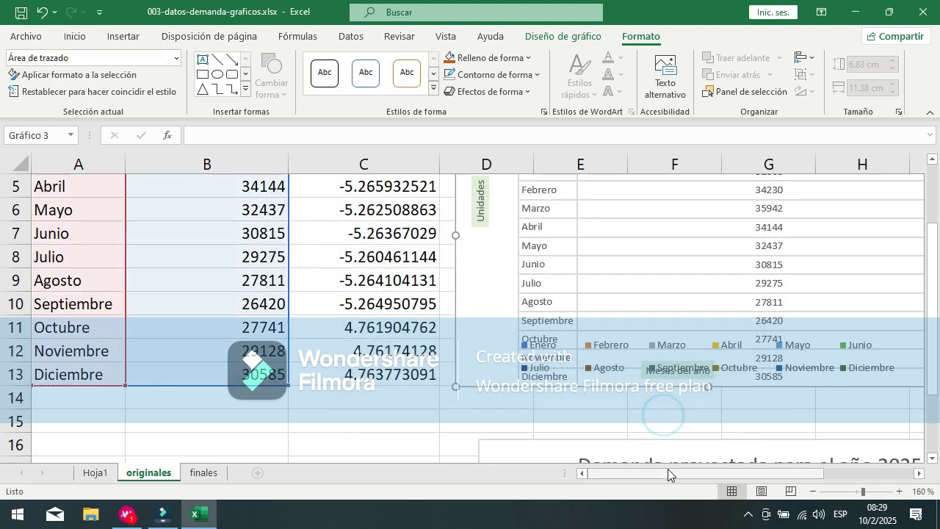
# Step: Inspect the updated demand chart's month labels, vertical axis and Enero series
pyautogui.moveTo(630, 473); pyautogui.dragTo(686, 454)
pyautogui.scroll(2, 514, 243)
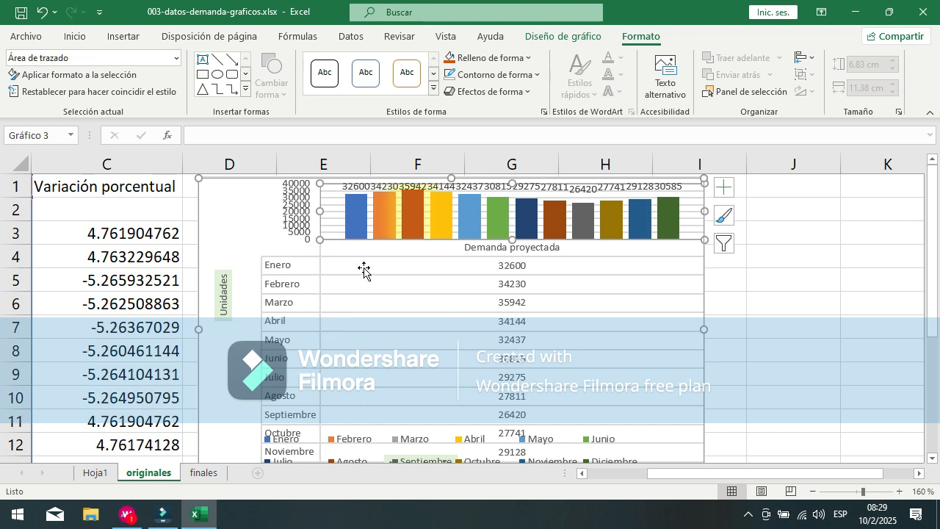
pyautogui.click(301, 268)
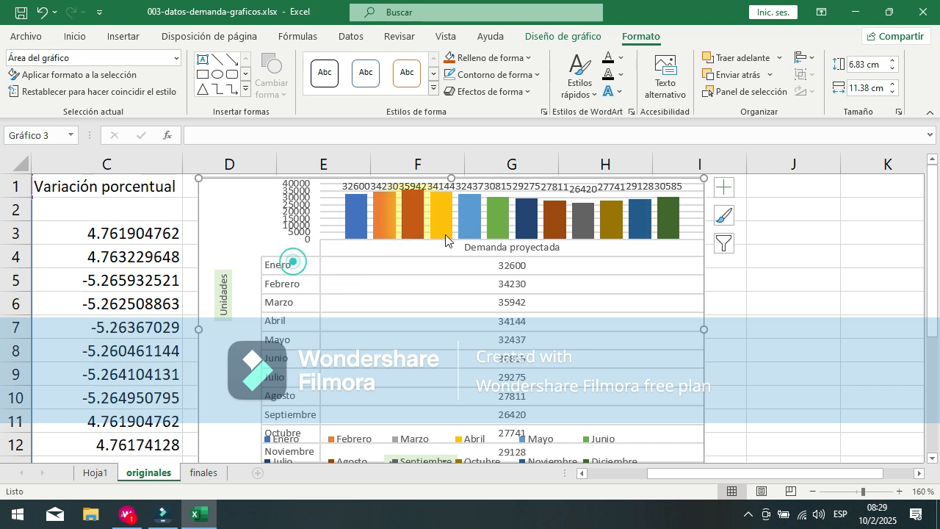
pyautogui.click(450, 234)
pyautogui.click(287, 220)
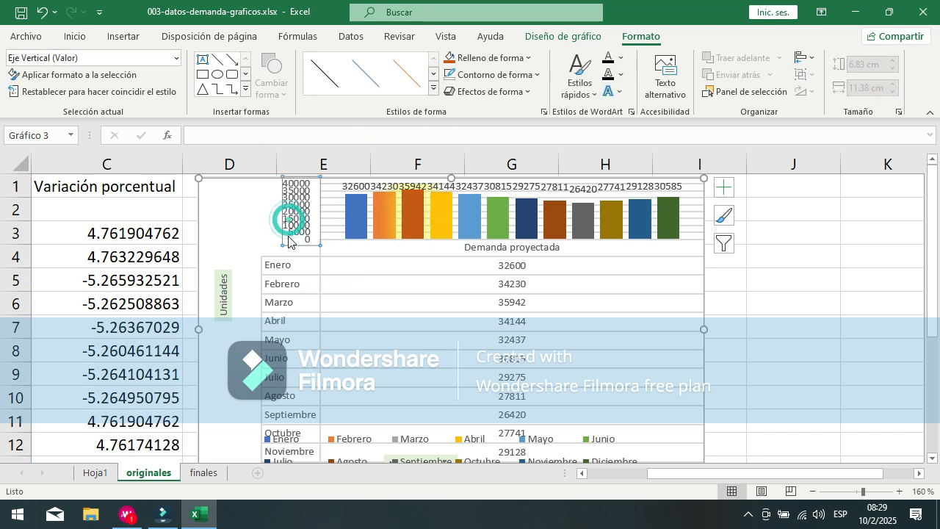
pyautogui.click(356, 217)
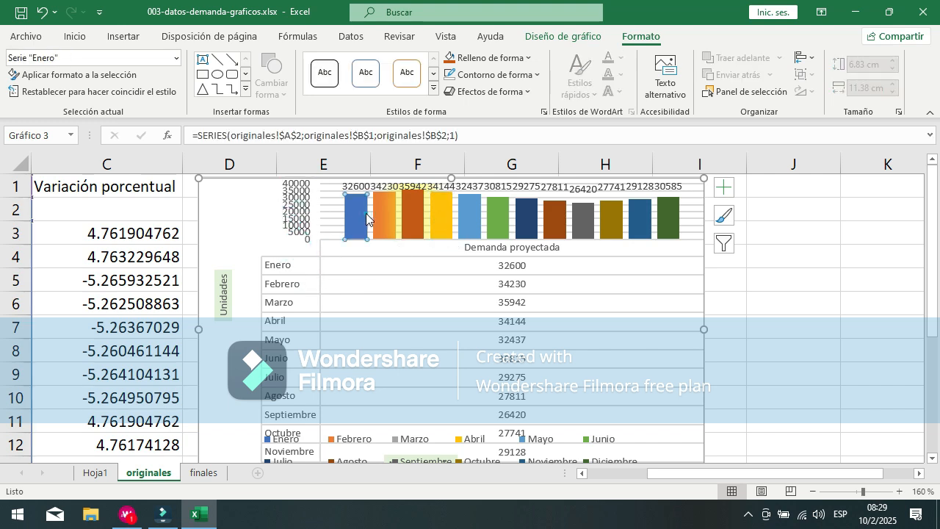
pyautogui.click(362, 324)
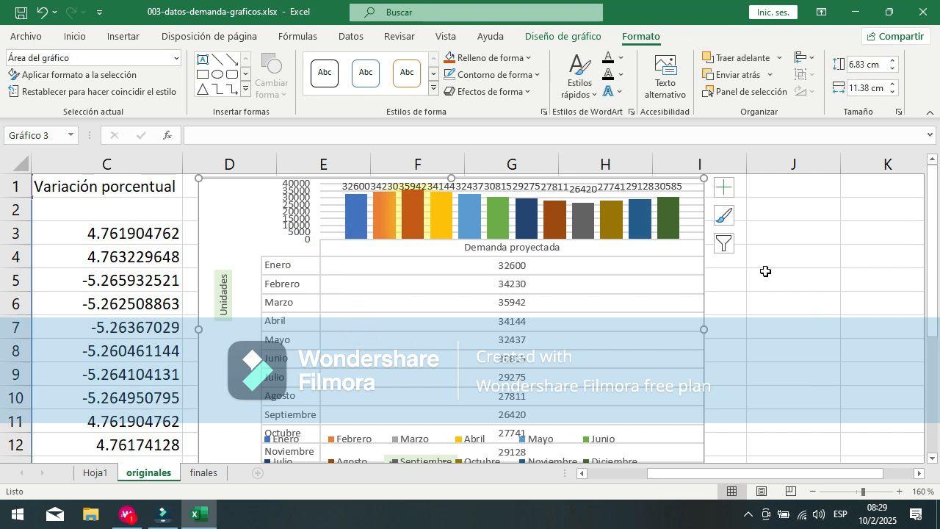
# Step: Show the demand chart's filters and review all the listed month series and categories
pyautogui.click(725, 244)
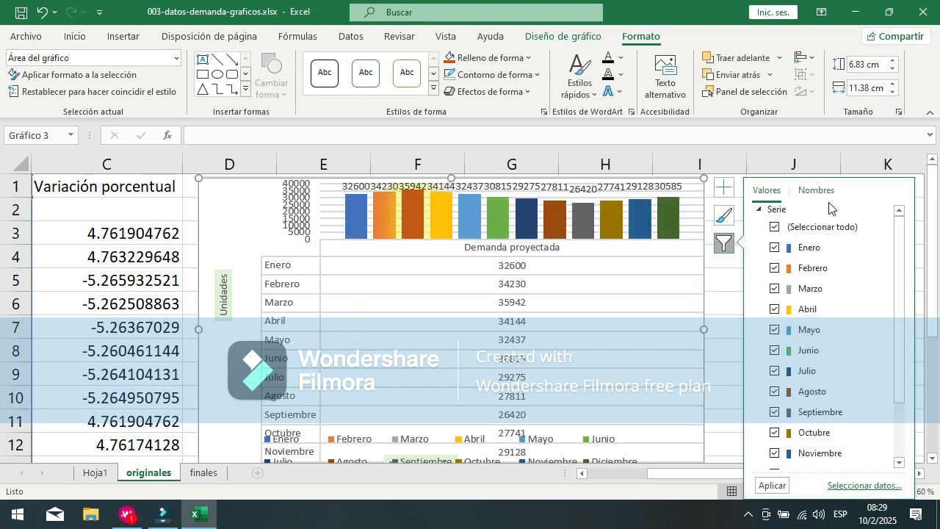
pyautogui.moveTo(900, 232); pyautogui.dragTo(919, 345)
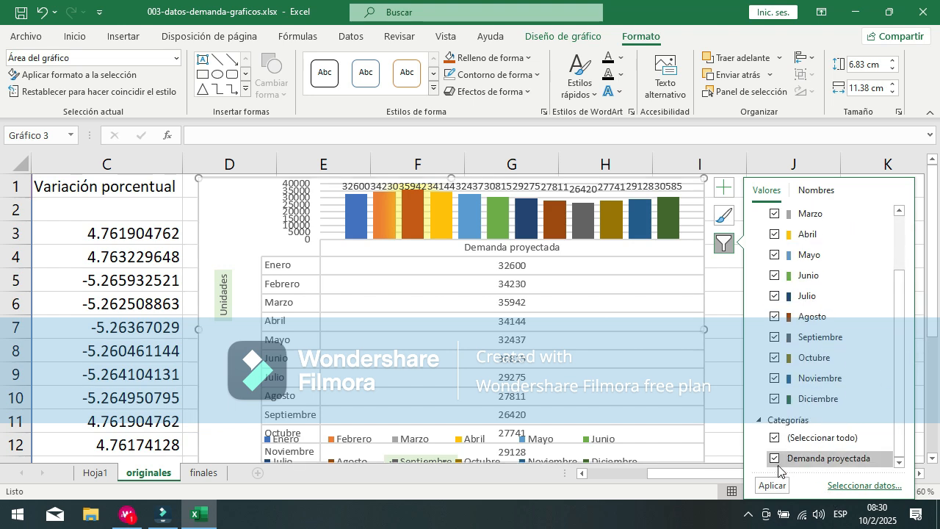
pyautogui.moveTo(900, 324); pyautogui.dragTo(915, 415)
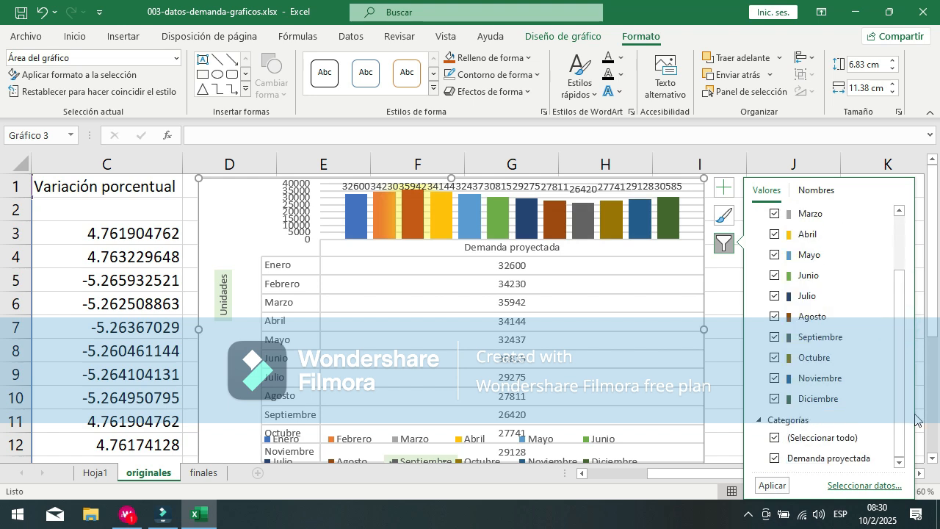
# Step: In the demand chart's filters, deselect the Demanda proyectada category and all month series, leaving only Enero and Septiembre selected
pyautogui.click(774, 459)
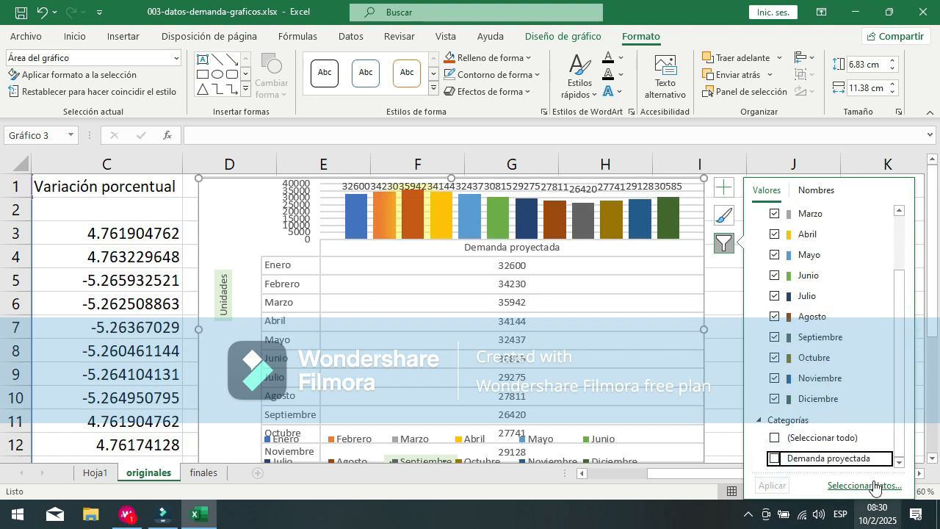
pyautogui.scroll(3, 885, 345)
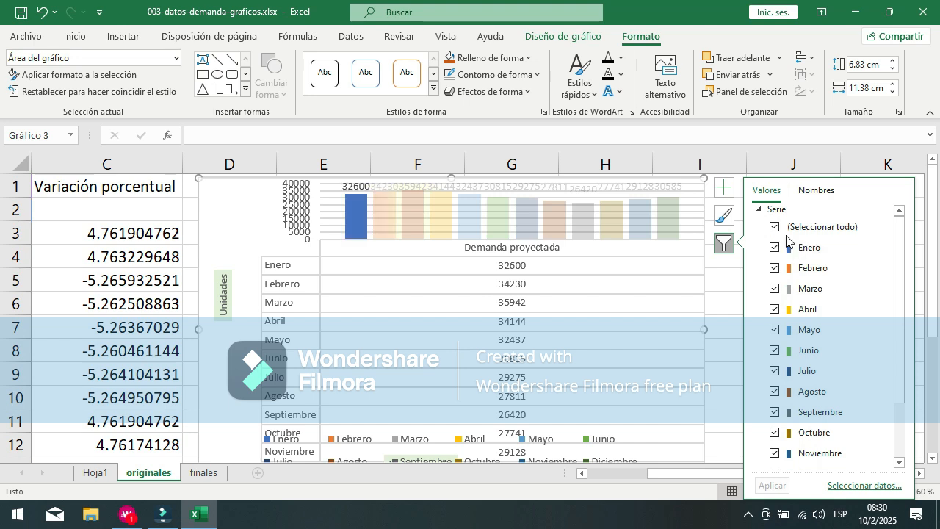
pyautogui.click(773, 229)
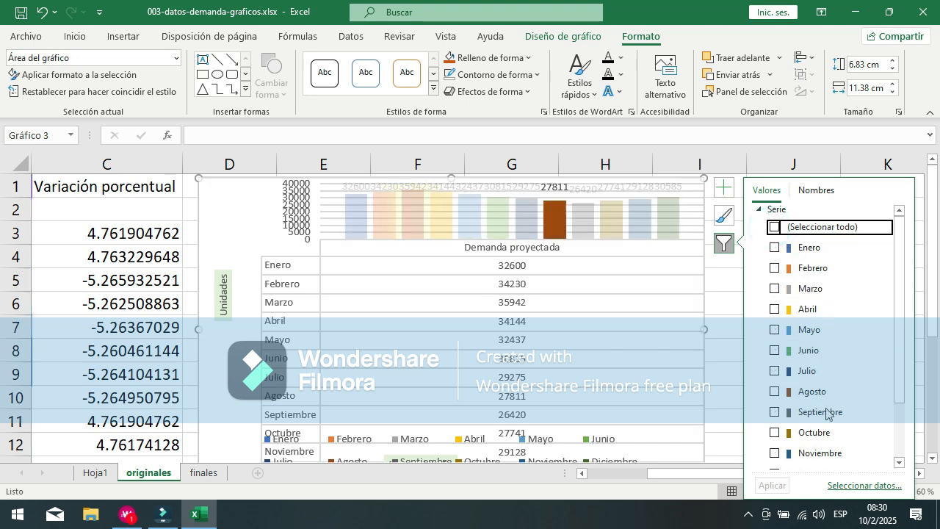
pyautogui.scroll(-2, 833, 352)
pyautogui.scroll(2, 777, 246)
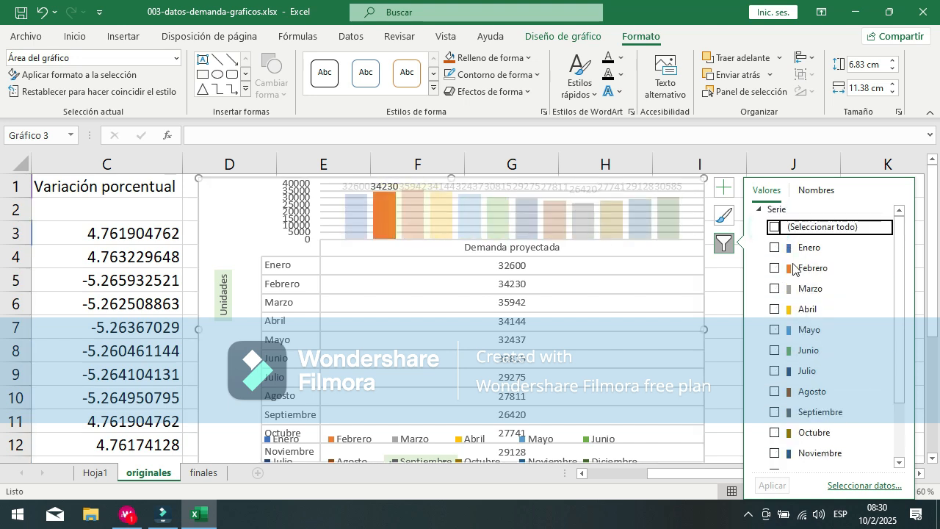
pyautogui.click(775, 250)
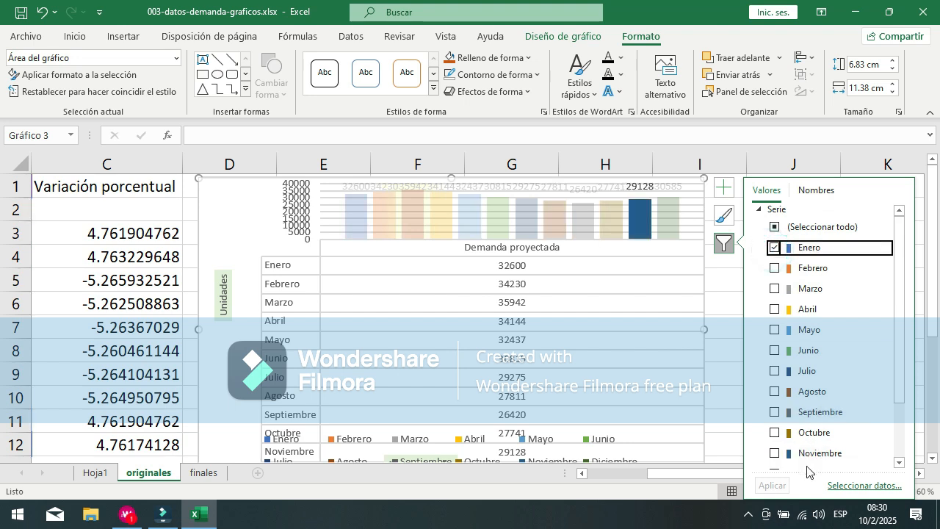
pyautogui.click(775, 412)
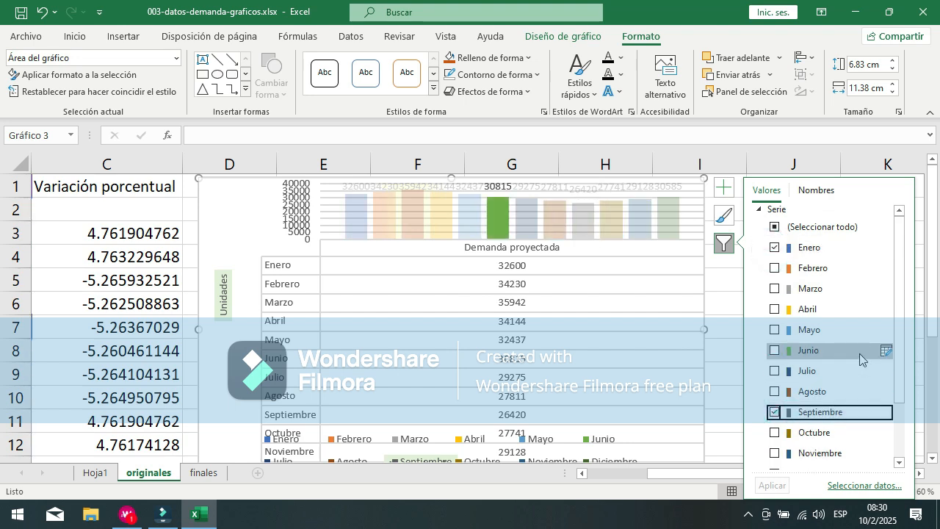
# Step: Reselect all month series and the Demanda proyectada category in the filters and apply them to the demand chart
pyautogui.click(777, 227)
pyautogui.click(775, 227)
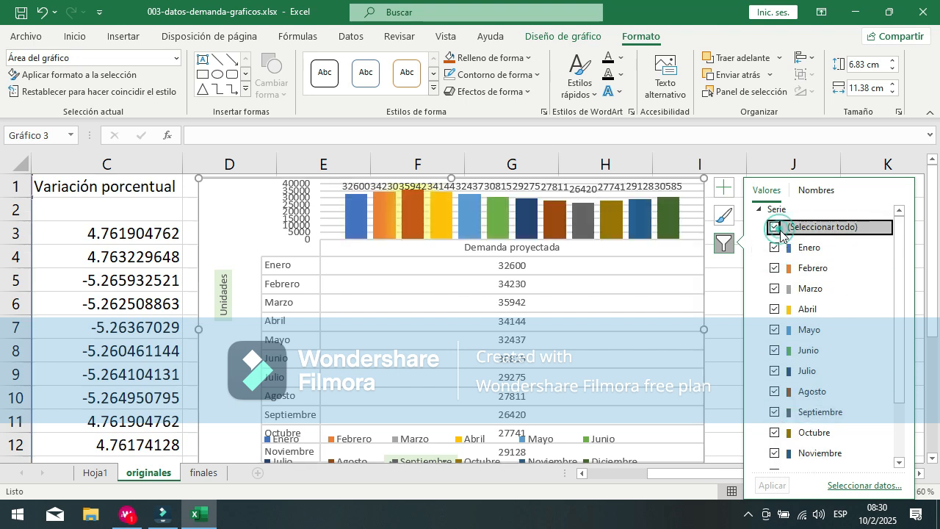
pyautogui.scroll(-3, 840, 329)
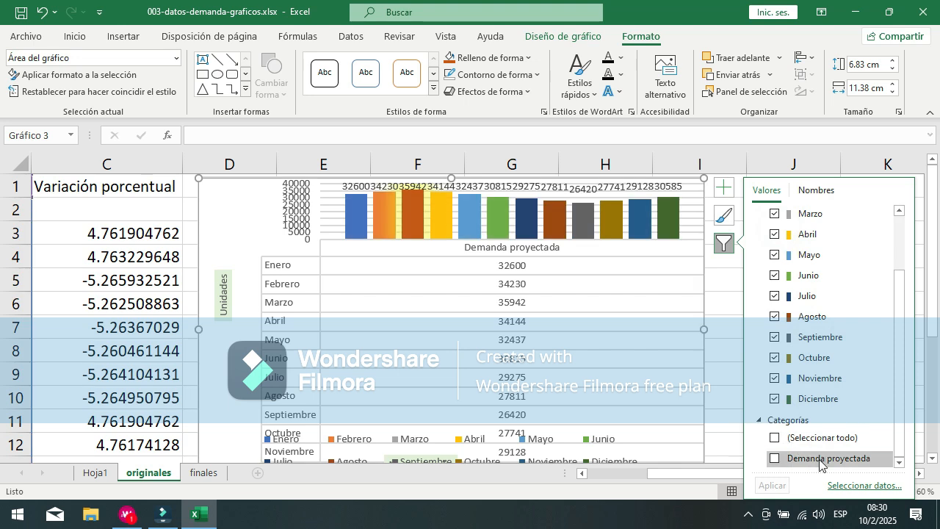
pyautogui.click(775, 457)
pyautogui.click(767, 486)
pyautogui.click(418, 279)
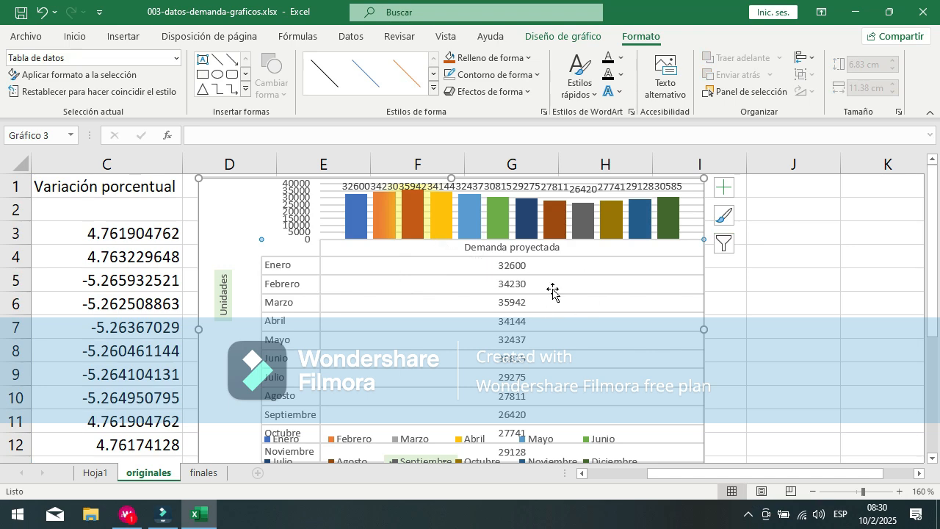
# Step: Remove the data table from the demand chart
pyautogui.scroll(-2, 552, 291)
pyautogui.scroll(1, 701, 357)
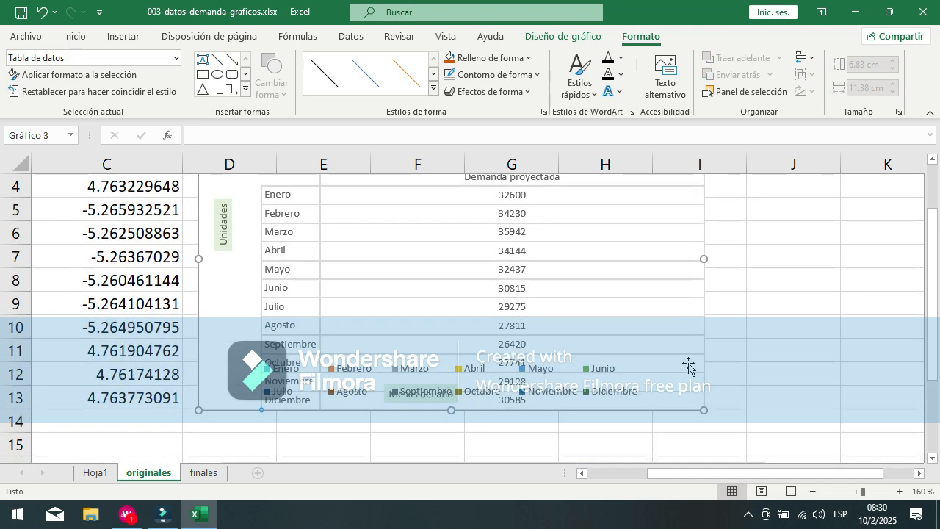
pyautogui.scroll(1, 737, 267)
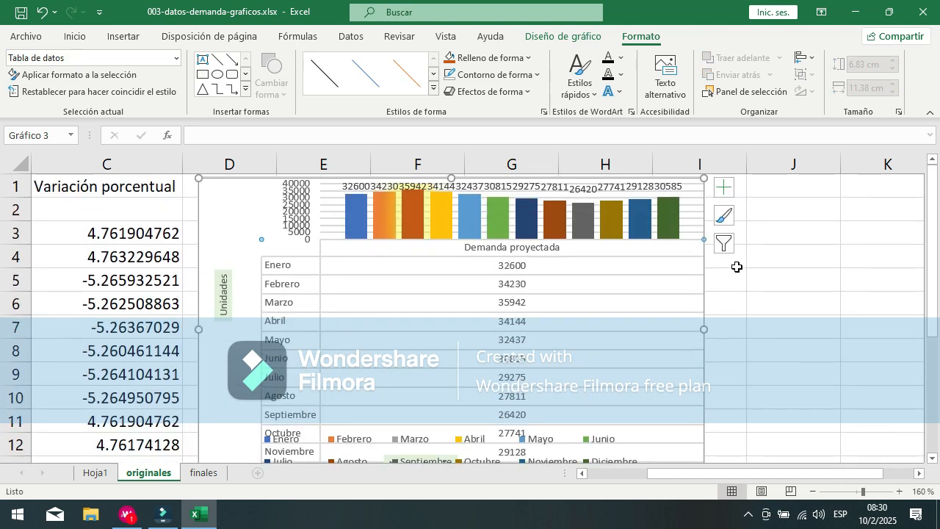
pyautogui.click(723, 187)
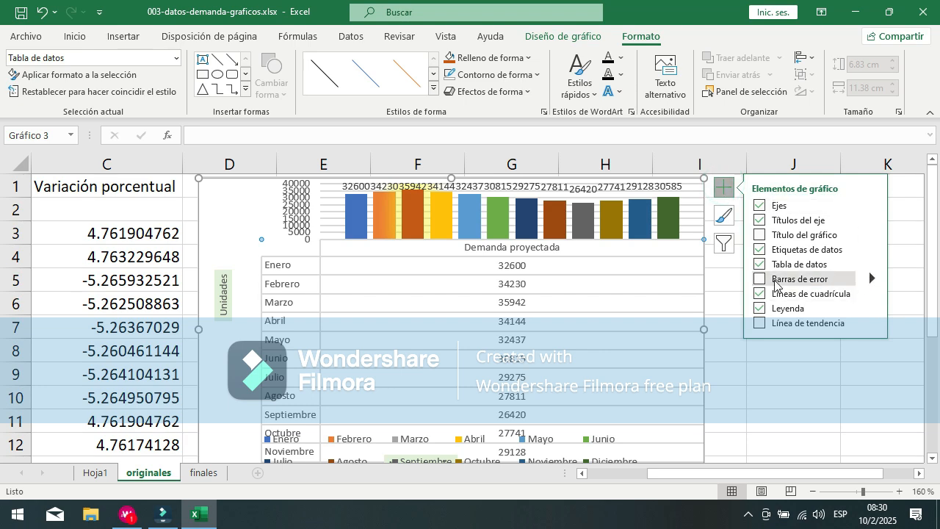
pyautogui.click(760, 264)
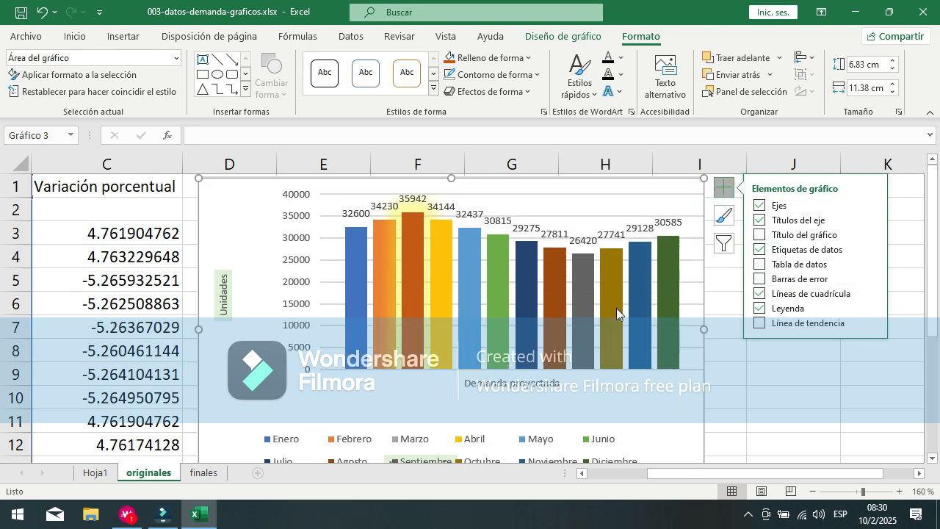
# Step: Move the demand chart's legend up between the Demanda proyectada label and the Meses del año axis title
pyautogui.scroll(-2, 514, 294)
pyautogui.click(493, 298)
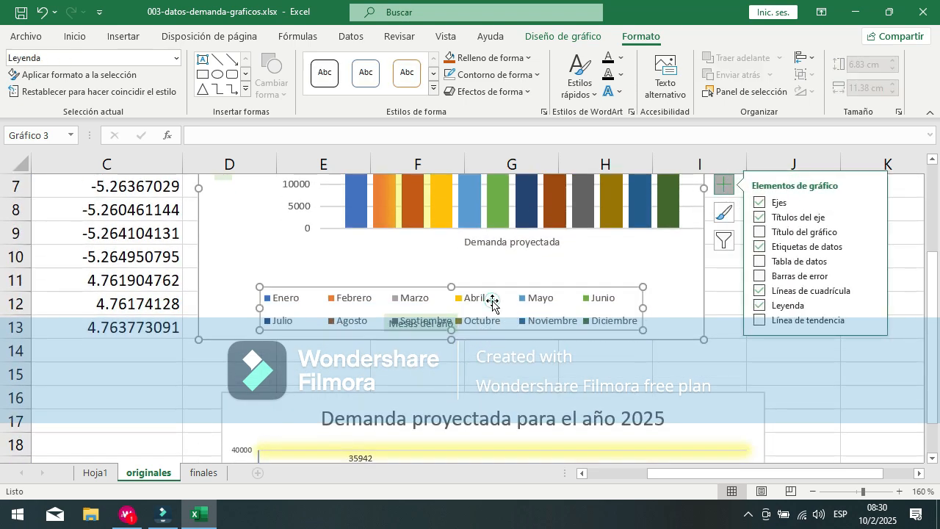
pyautogui.moveTo(567, 287)
pyautogui.mouseDown()
pyautogui.moveTo(573, 267)
pyautogui.moveTo(623, 248)
pyautogui.moveTo(619, 255)
pyautogui.mouseUp()
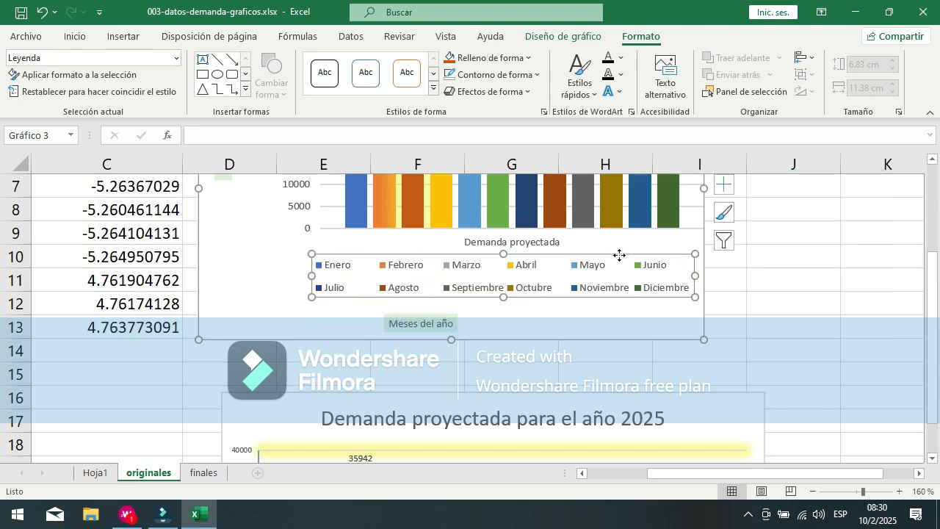
pyautogui.click(610, 321)
pyautogui.scroll(2, 791, 265)
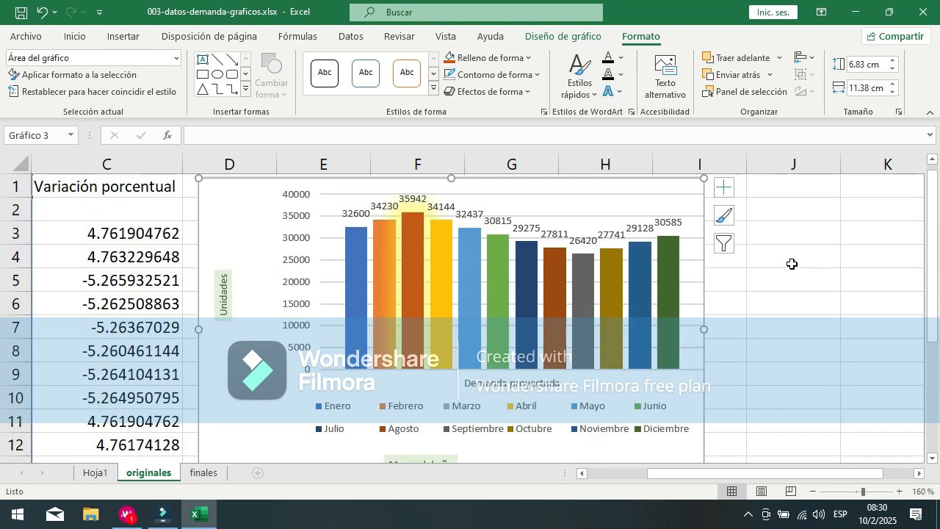
pyautogui.click(727, 225)
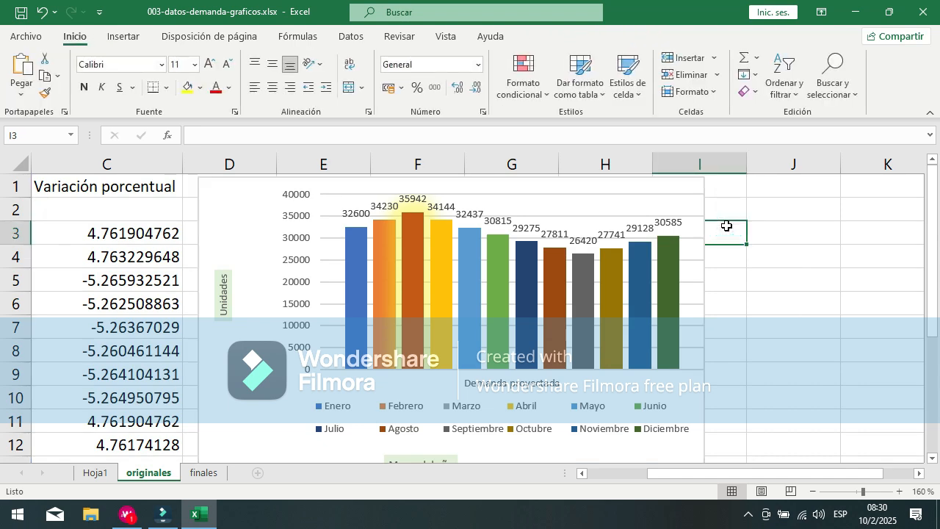
# Step: Bring up the additional data table options for the demand chart, adding a data table with legend keys, and close them
pyautogui.click(316, 338)
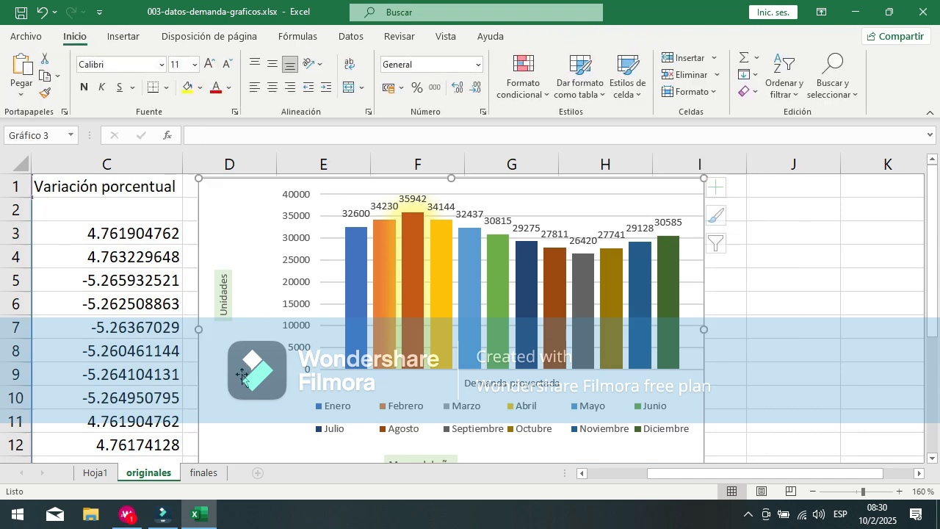
pyautogui.click(725, 190)
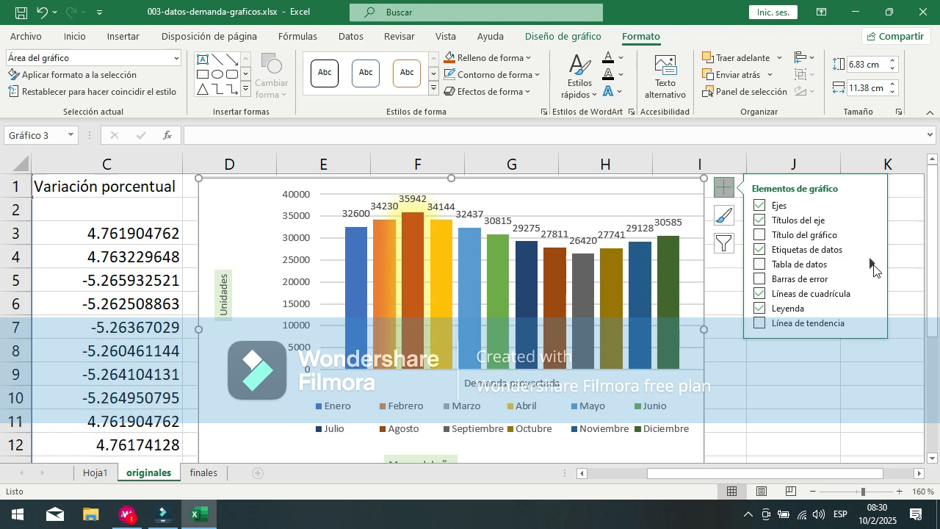
pyautogui.click(874, 263)
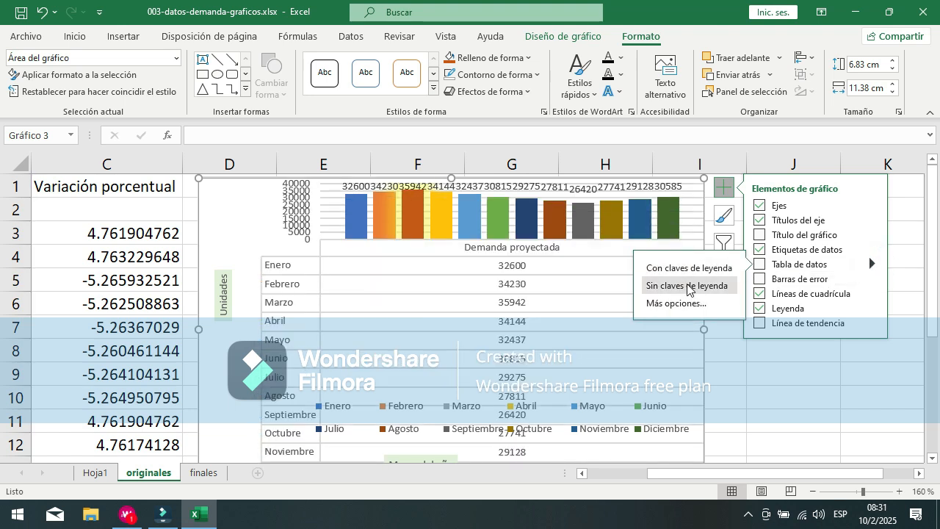
pyautogui.click(689, 310)
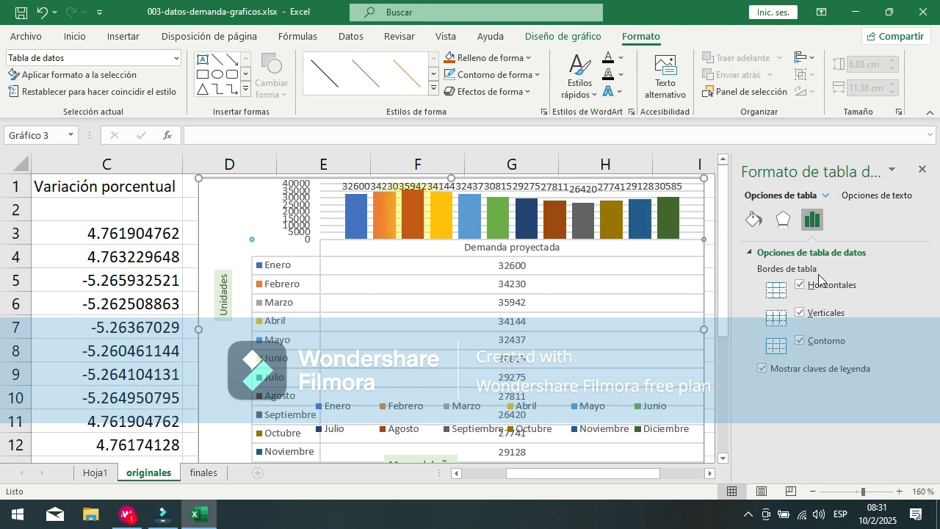
pyautogui.click(921, 172)
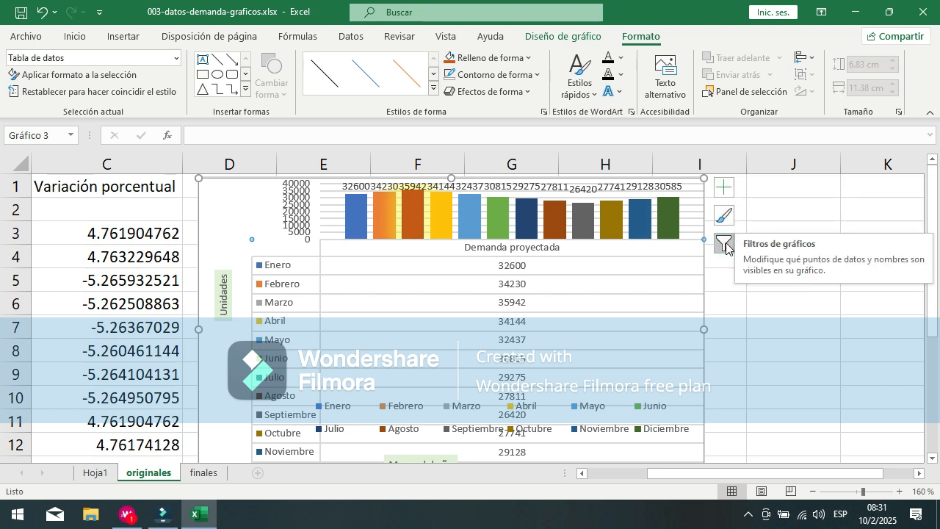
# Step: Inspect the demand chart's data table, vertical axis and major gridlines by selecting each in turn
pyautogui.click(460, 292)
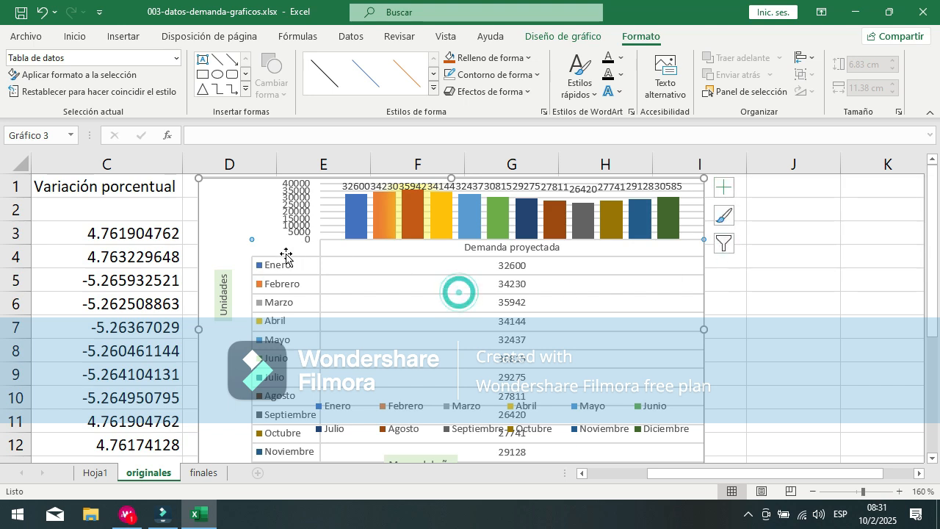
pyautogui.click(291, 224)
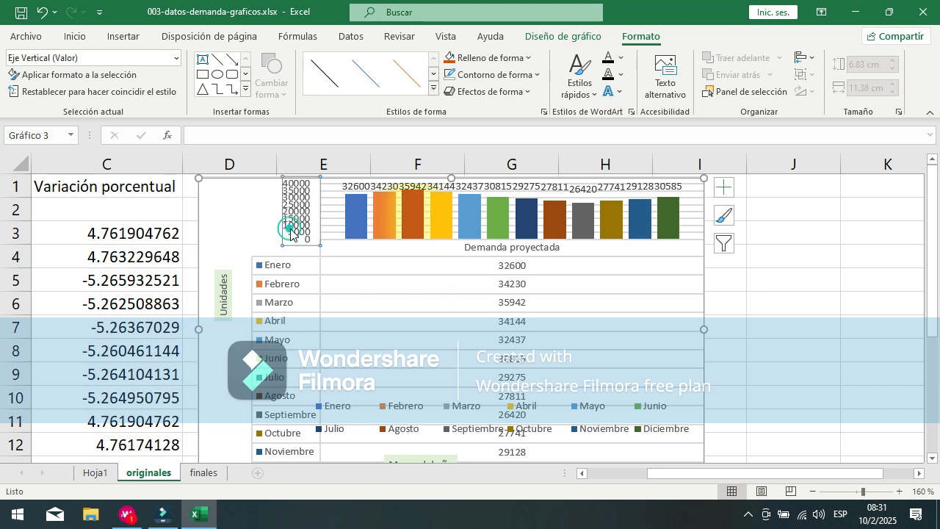
pyautogui.click(264, 229)
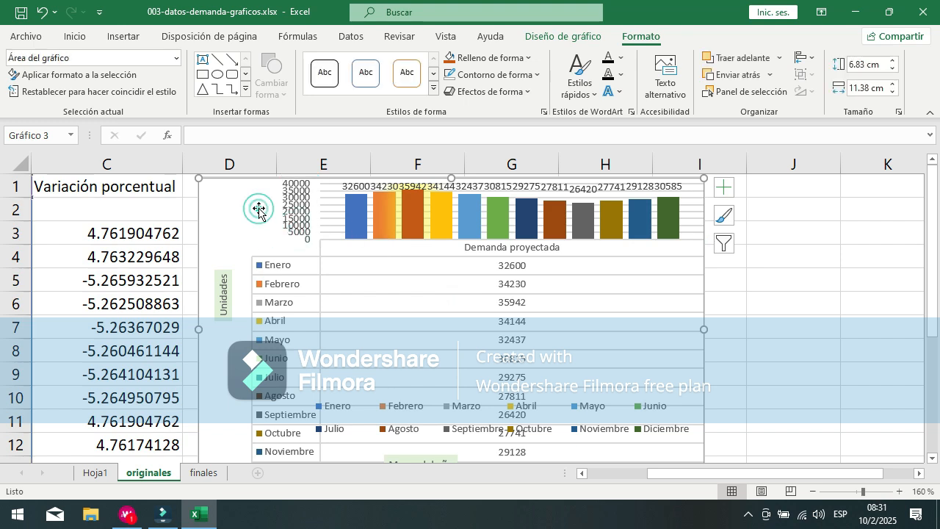
pyautogui.click(327, 197)
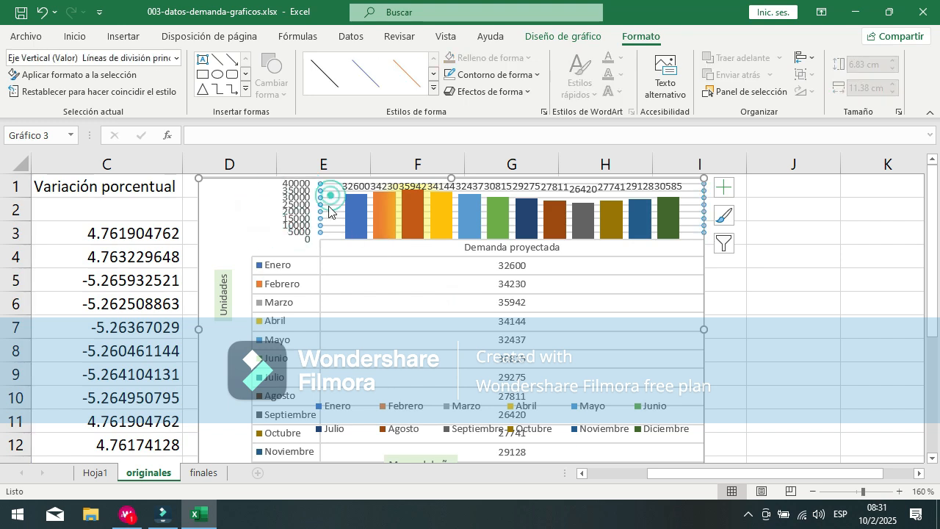
pyautogui.click(229, 200)
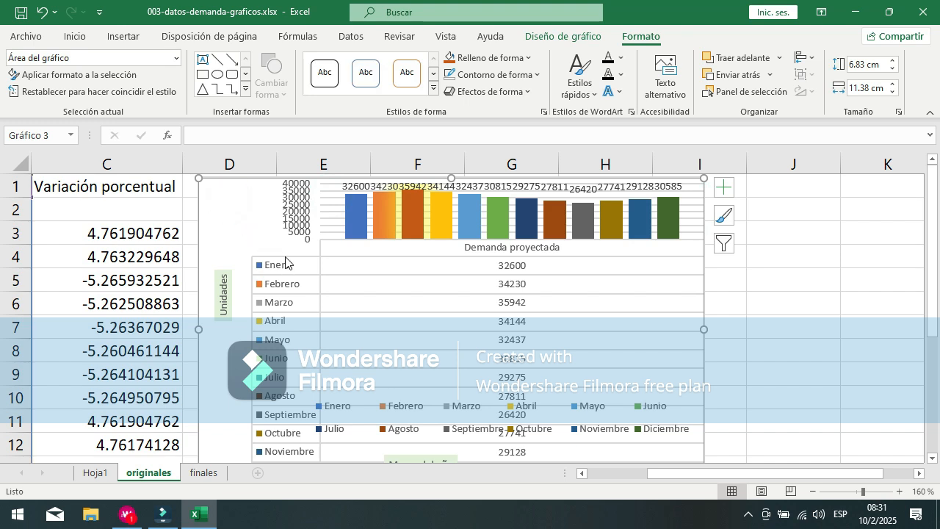
pyautogui.click(282, 255)
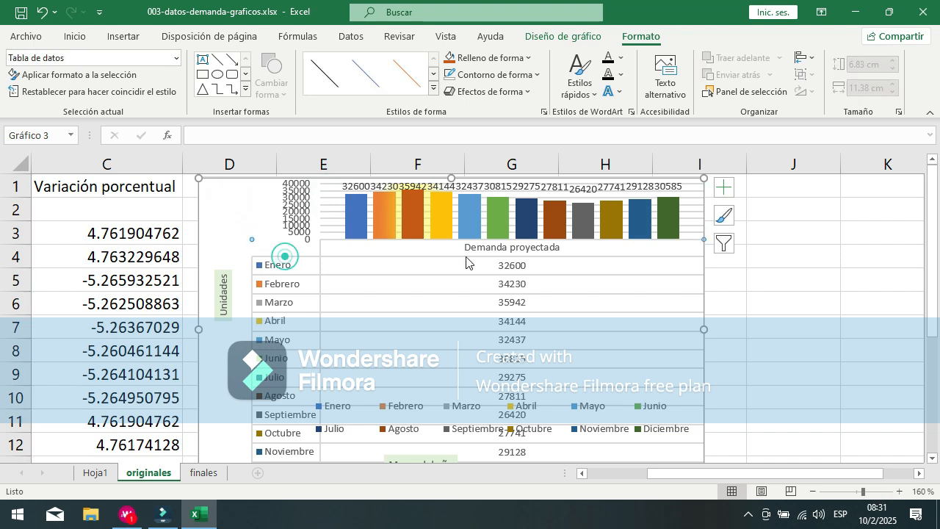
# Step: Glance at the demand chart's filters and styles, and remove the data table with legend keys
pyautogui.click(724, 244)
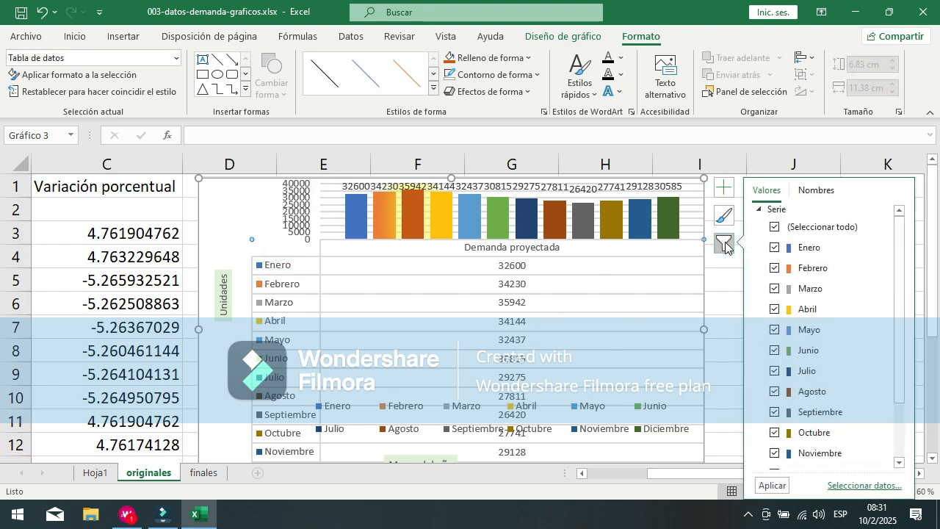
pyautogui.click(724, 215)
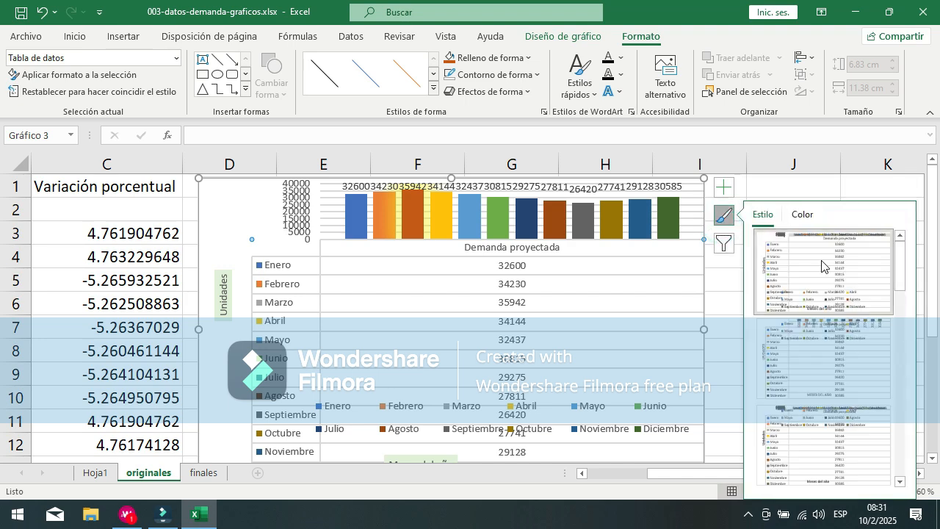
pyautogui.click(723, 187)
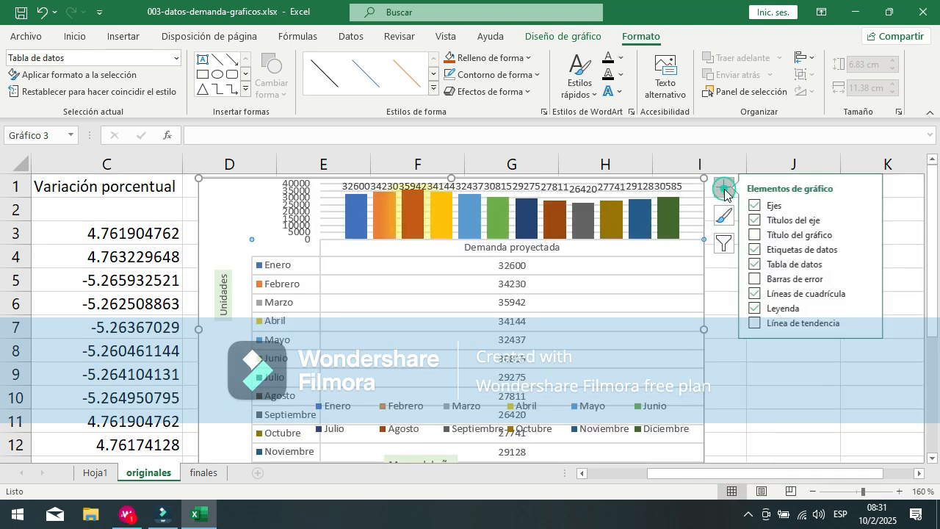
pyautogui.click(760, 264)
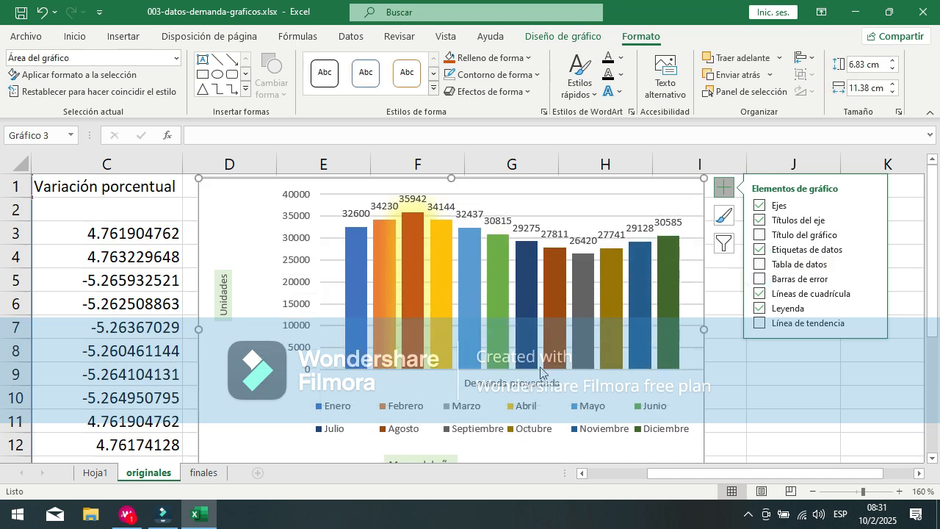
# Step: Browse the available chart styles and color palettes for the demand chart
pyautogui.scroll(-1, 538, 366)
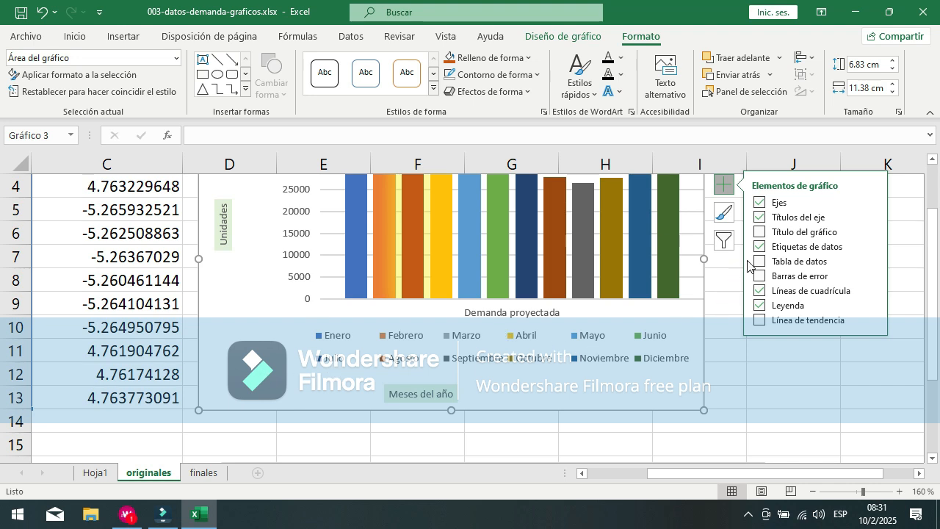
pyautogui.click(723, 214)
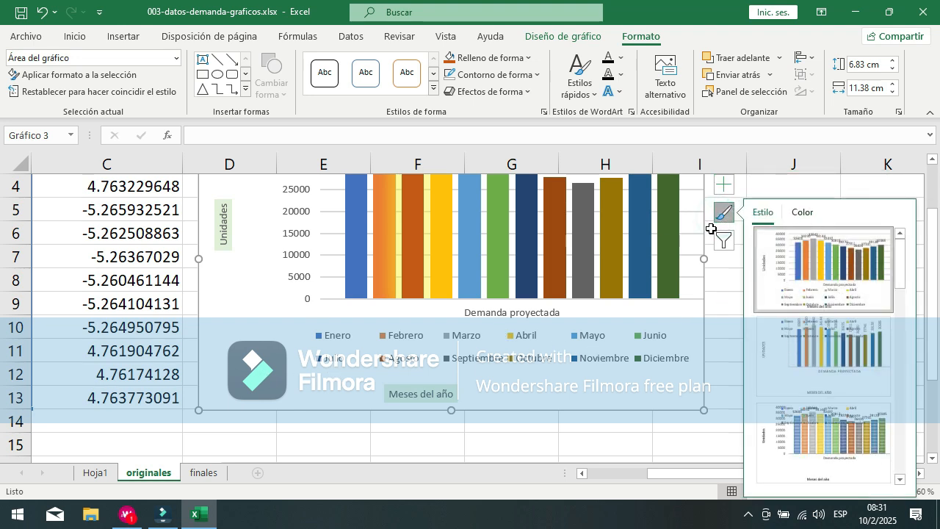
pyautogui.scroll(-2, 823, 353)
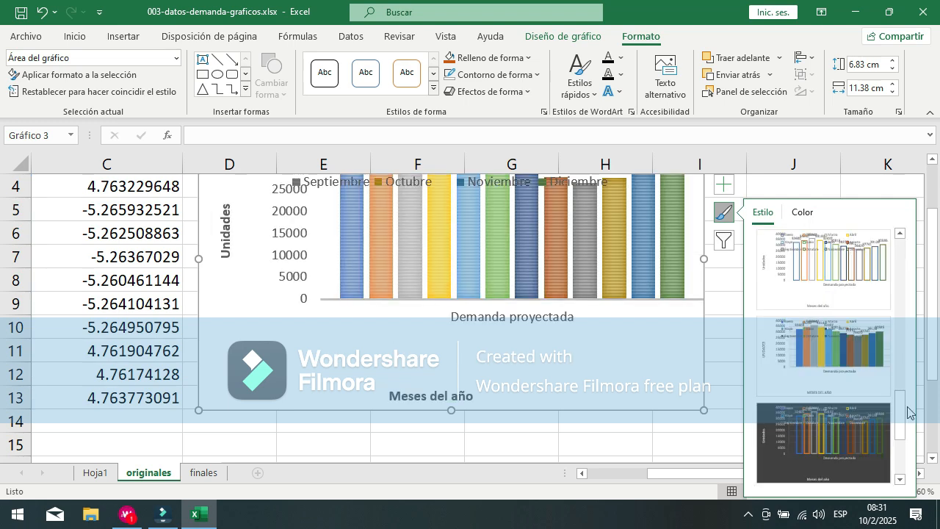
pyautogui.moveTo(902, 411); pyautogui.dragTo(911, 237)
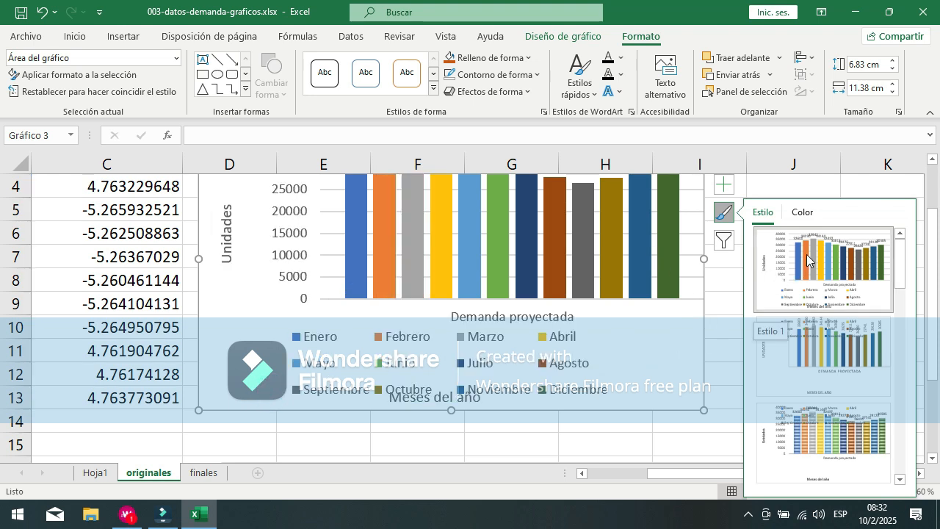
pyautogui.click(793, 214)
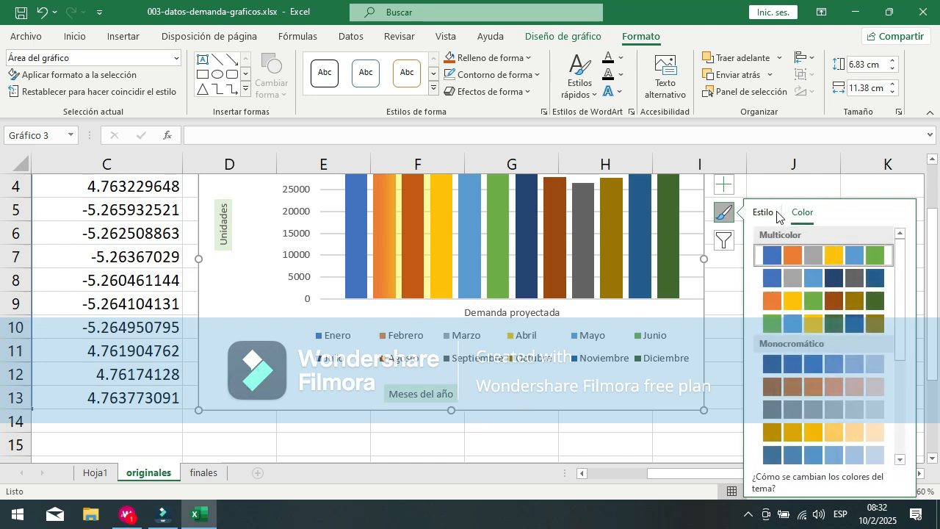
pyautogui.click(777, 213)
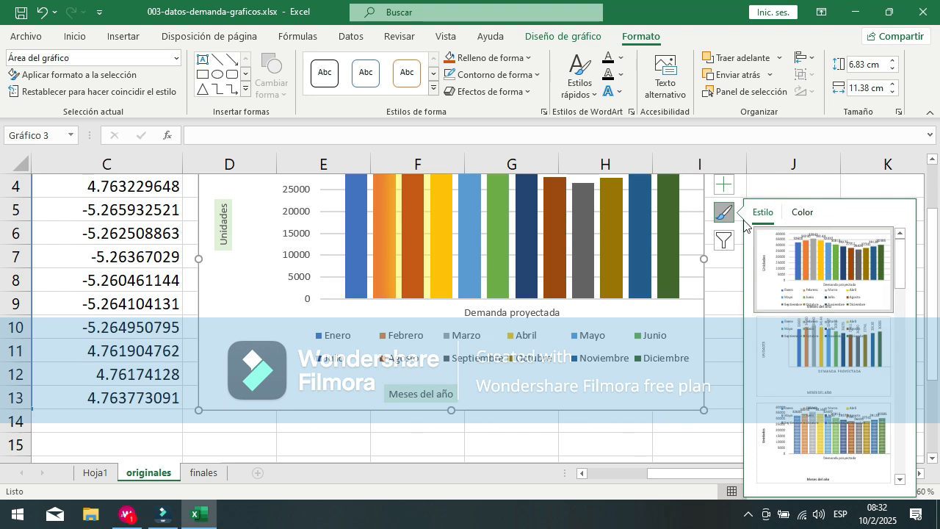
# Step: Bring up the additional axis options for the demand chart's horizontal category axis and close them
pyautogui.click(724, 185)
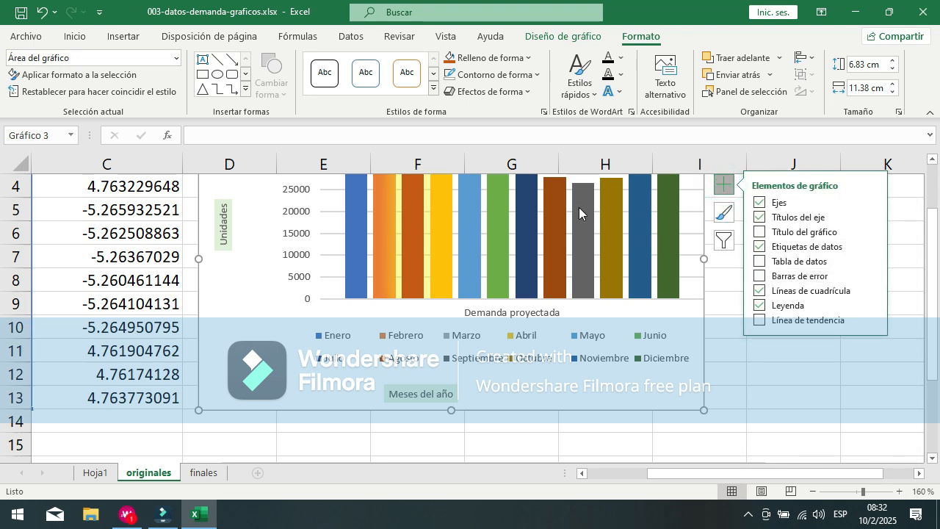
pyautogui.click(873, 202)
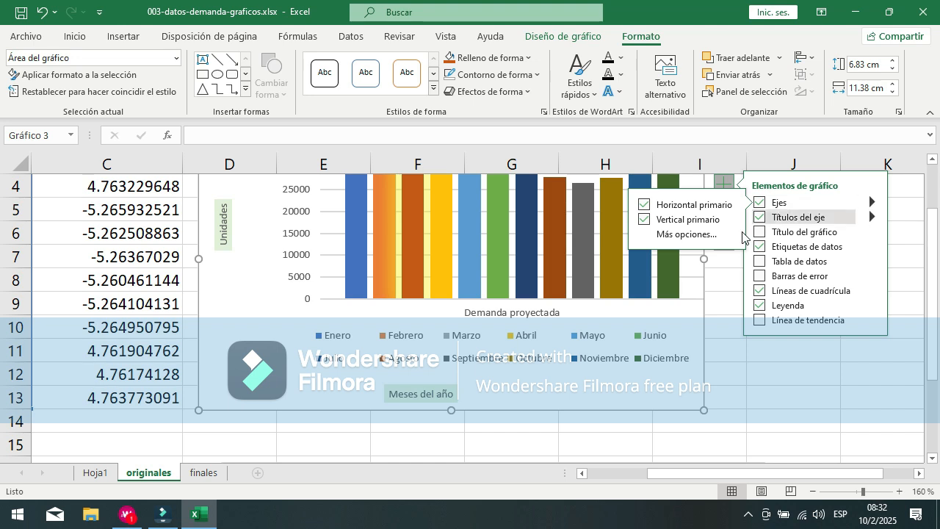
pyautogui.click(710, 235)
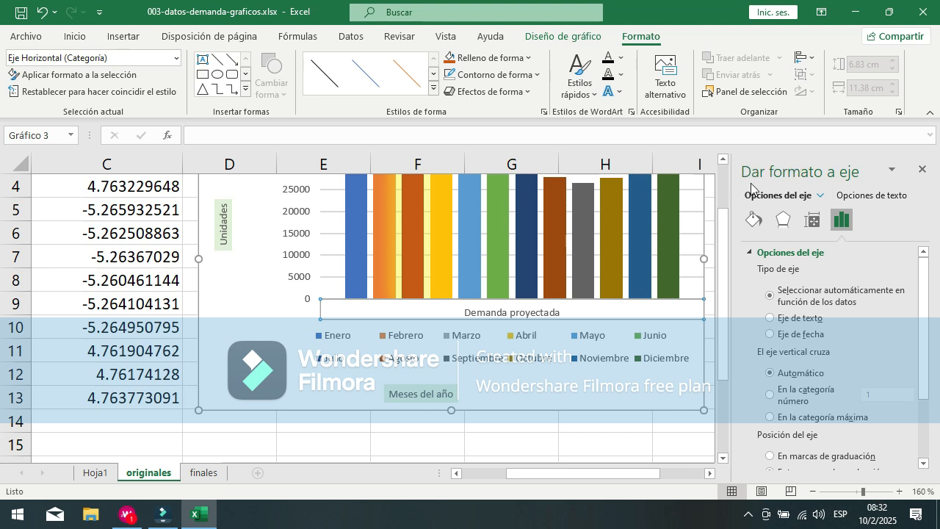
pyautogui.click(923, 170)
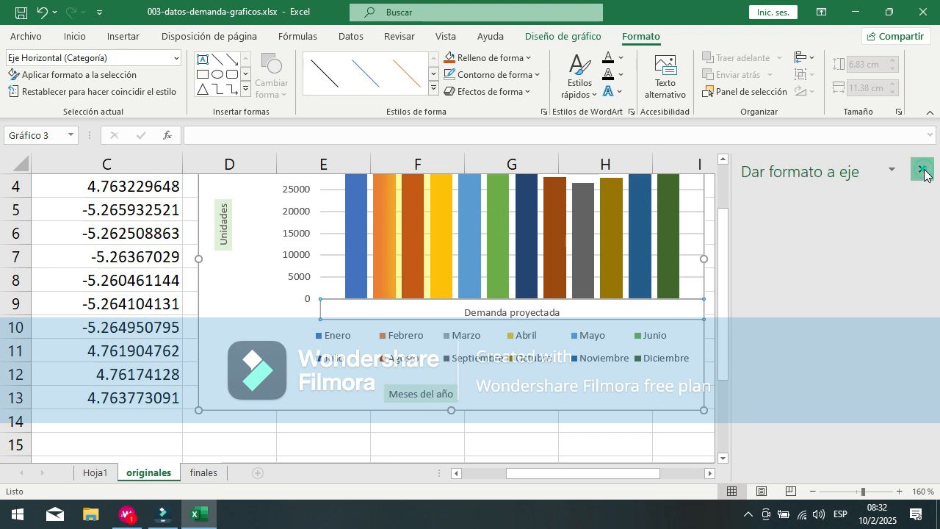
# Step: Reopen the horizontal axis formatting options and check the choices for moving, resizing and closing their pane
pyautogui.click(722, 188)
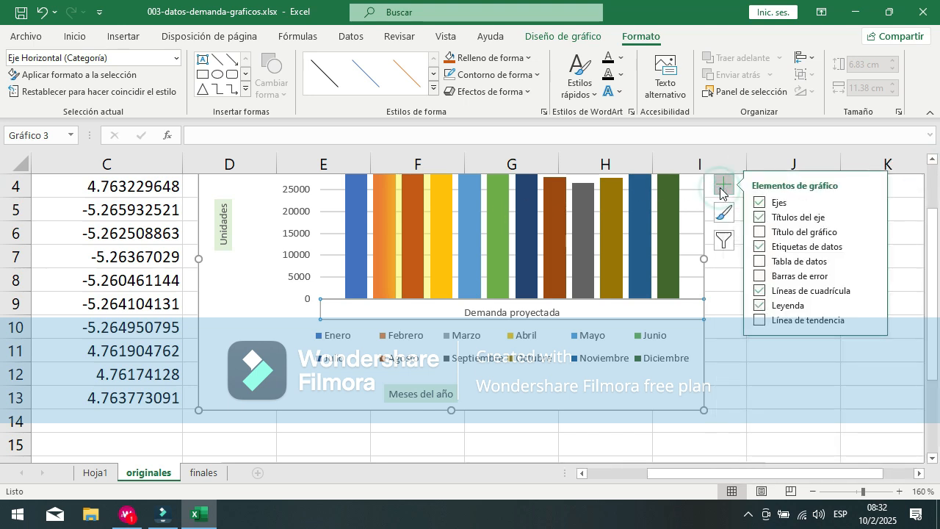
pyautogui.click(873, 202)
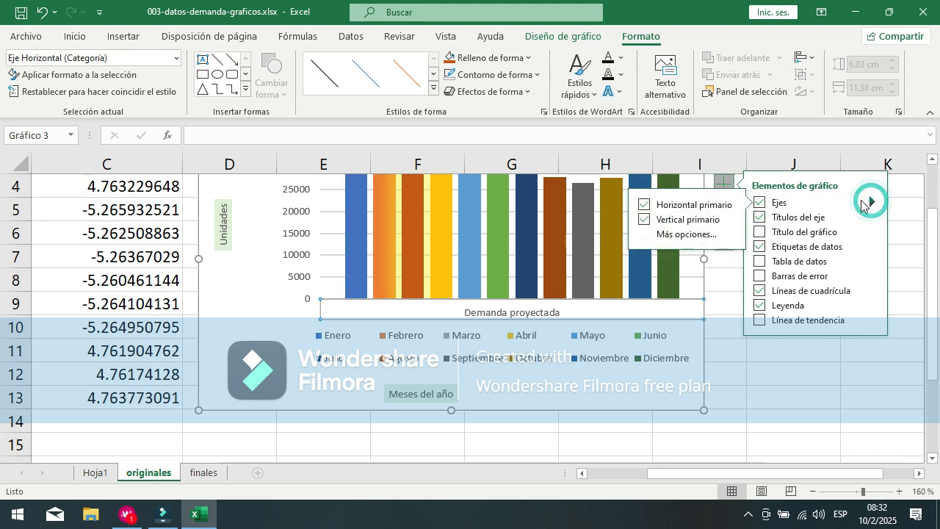
pyautogui.click(705, 235)
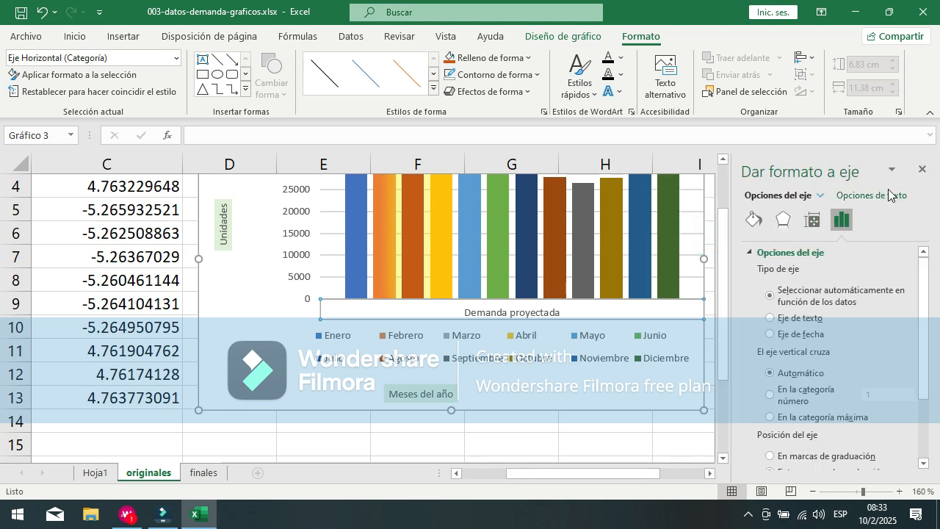
pyautogui.scroll(1, 727, 251)
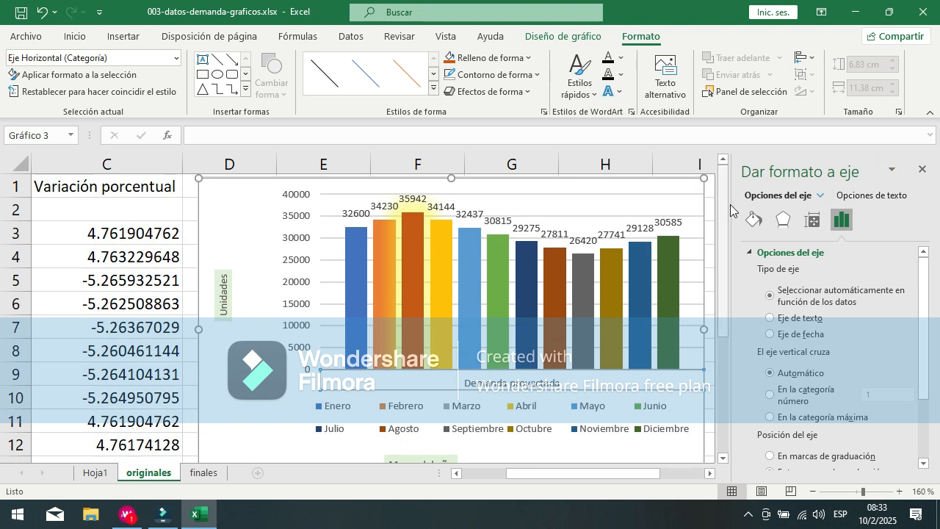
pyautogui.click(892, 169)
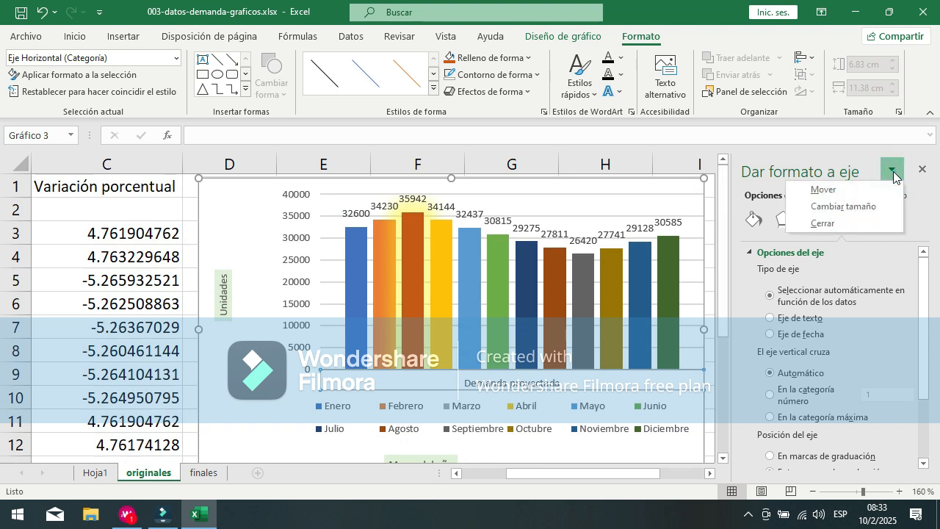
pyautogui.click(818, 162)
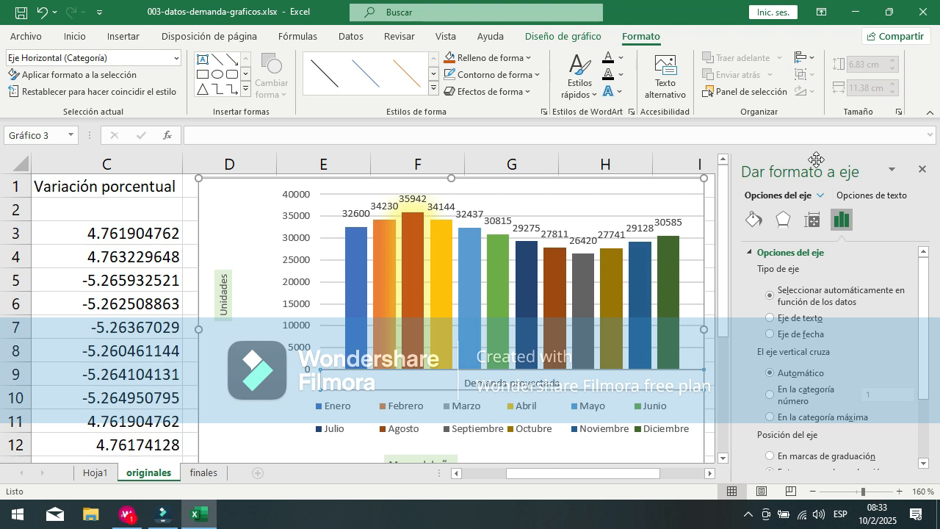
# Step: Float the axis formatting pane over the demand chart and switch it to the chart area's options
pyautogui.moveTo(815, 158); pyautogui.dragTo(566, 116)
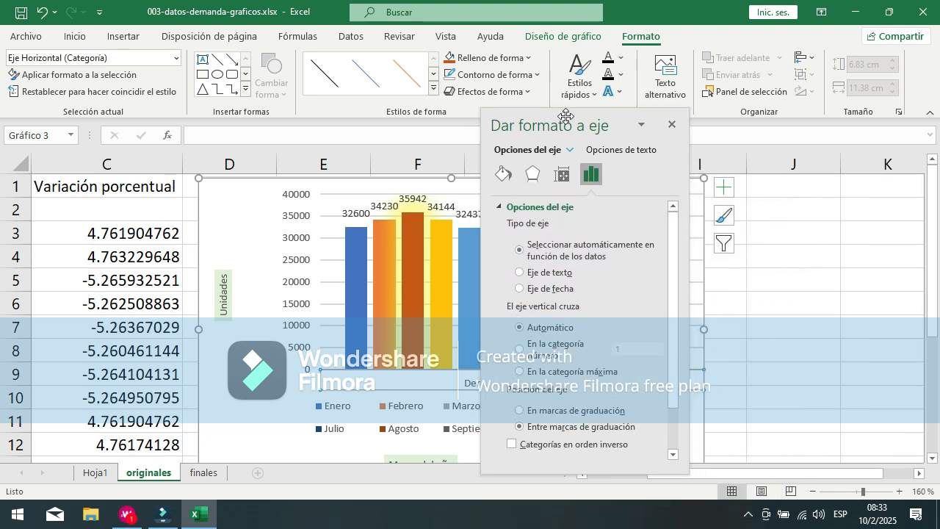
pyautogui.click(689, 254)
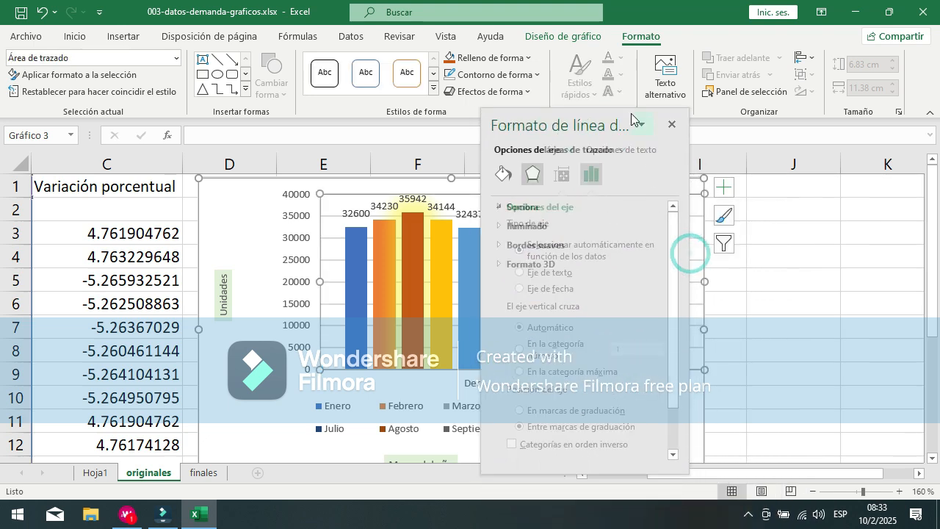
pyautogui.click(575, 111)
pyautogui.click(235, 236)
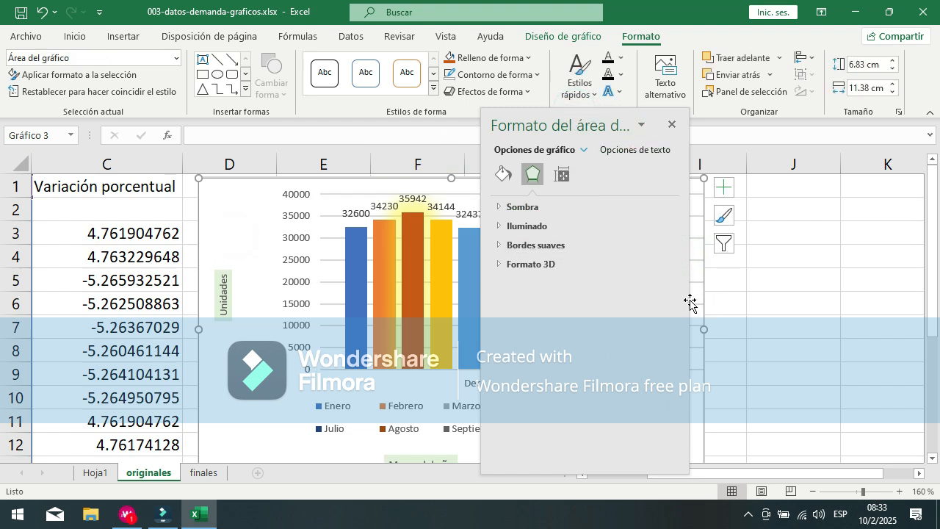
# Step: Widen the floating chart area formatting pane and reposition it so more of the chart's columns can be seen
pyautogui.moveTo(687, 302); pyautogui.dragTo(892, 295)
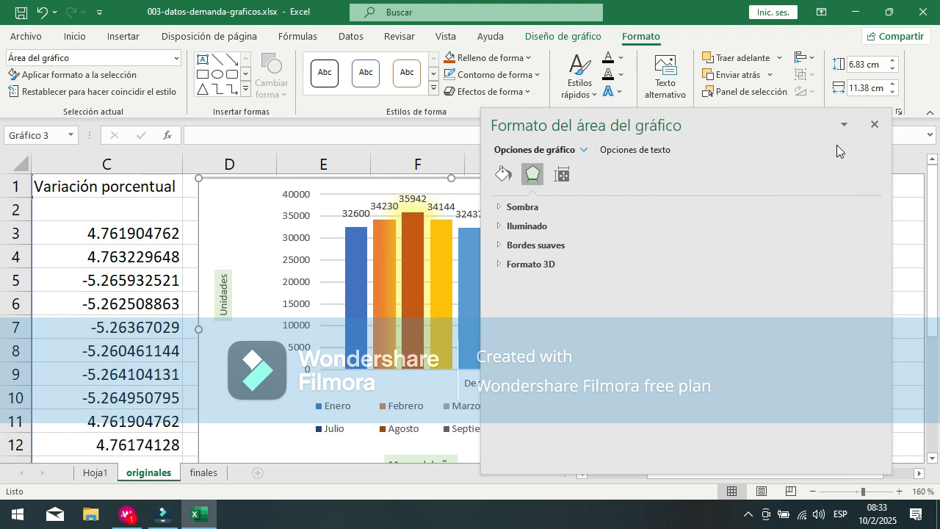
pyautogui.moveTo(706, 119); pyautogui.dragTo(745, 83)
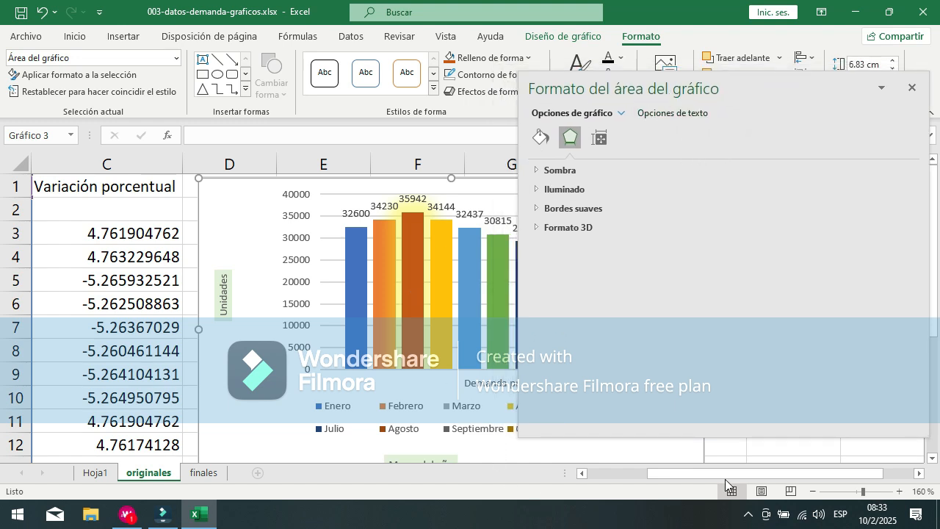
pyautogui.moveTo(732, 472); pyautogui.dragTo(809, 468)
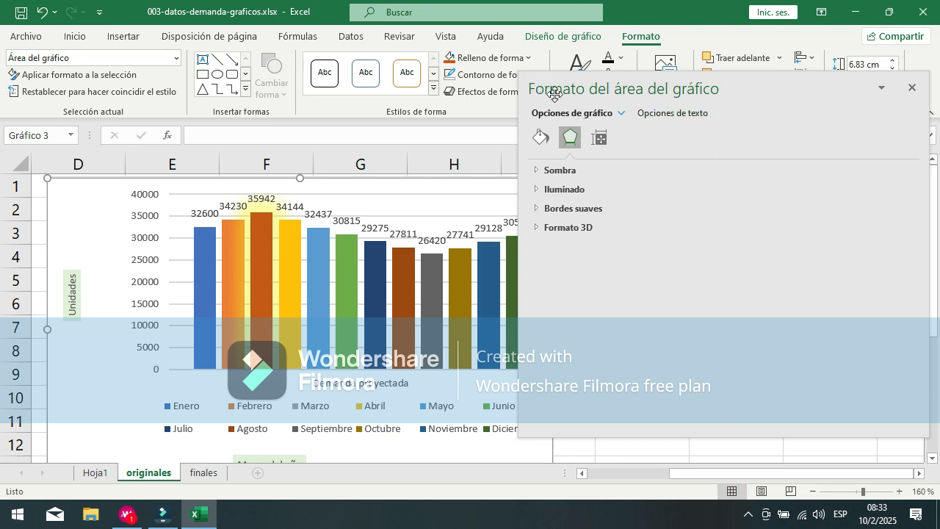
# Step: Examine the chart area's 3D format settings and the list of formattable chart elements, and close the formatting pane
pyautogui.click(881, 88)
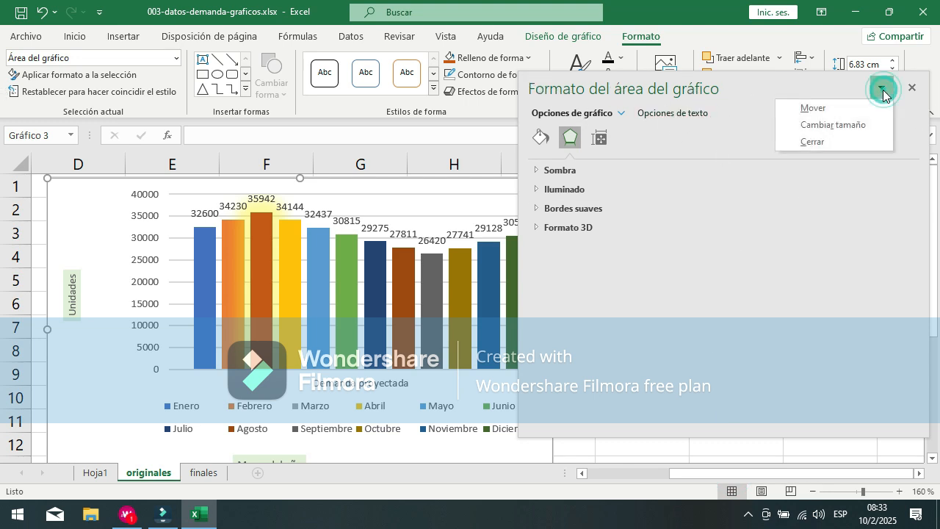
pyautogui.click(800, 221)
pyautogui.click(801, 221)
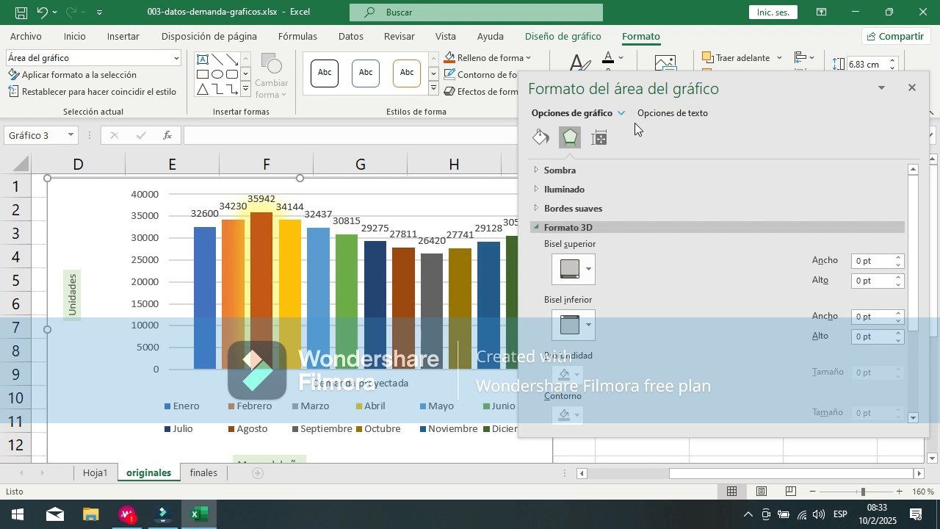
pyautogui.click(578, 117)
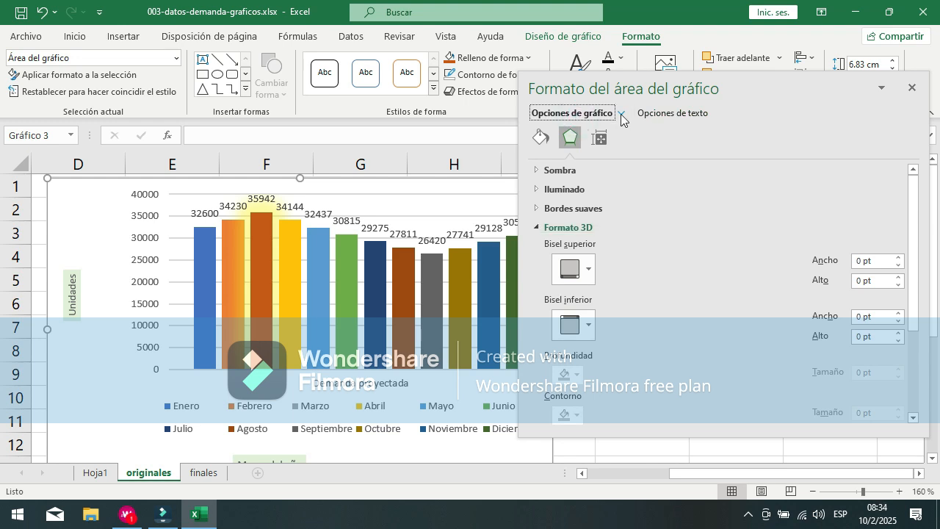
pyautogui.click(621, 113)
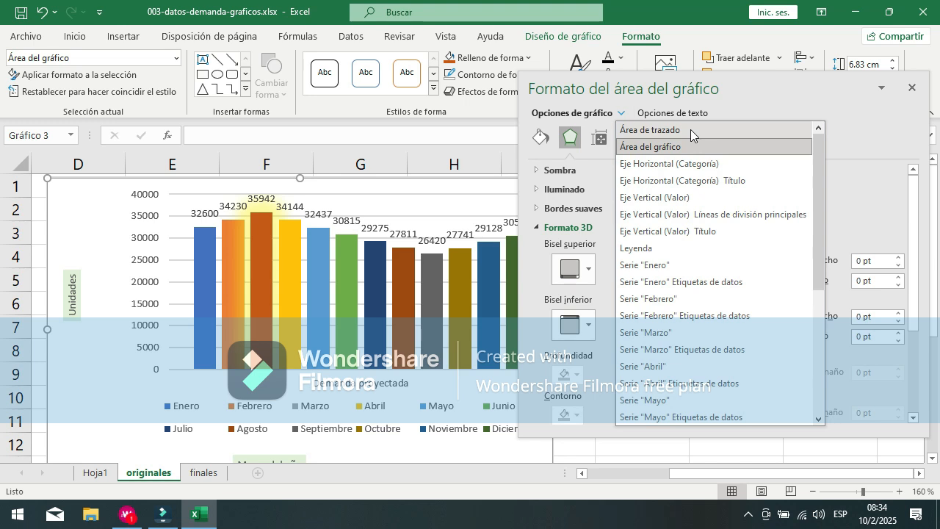
pyautogui.moveTo(824, 161); pyautogui.dragTo(785, 135)
pyautogui.click(913, 88)
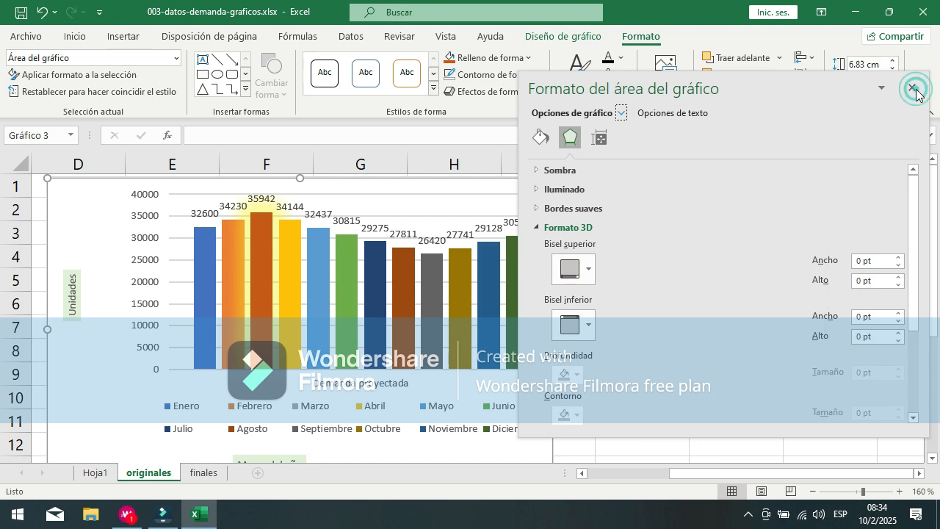
pyautogui.click(911, 88)
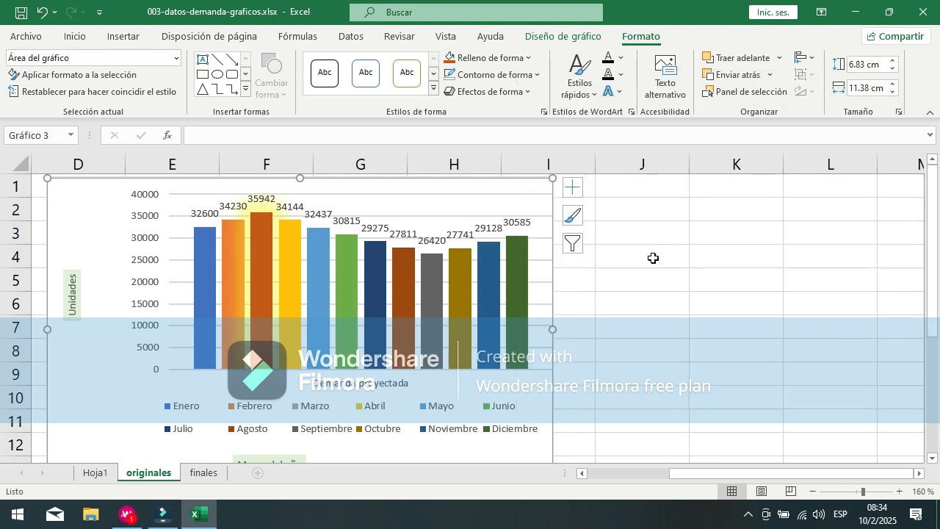
# Step: Add a chart title to the demand chart using the centered overlay placement
pyautogui.click(58, 235)
pyautogui.moveTo(667, 480); pyautogui.dragTo(592, 479)
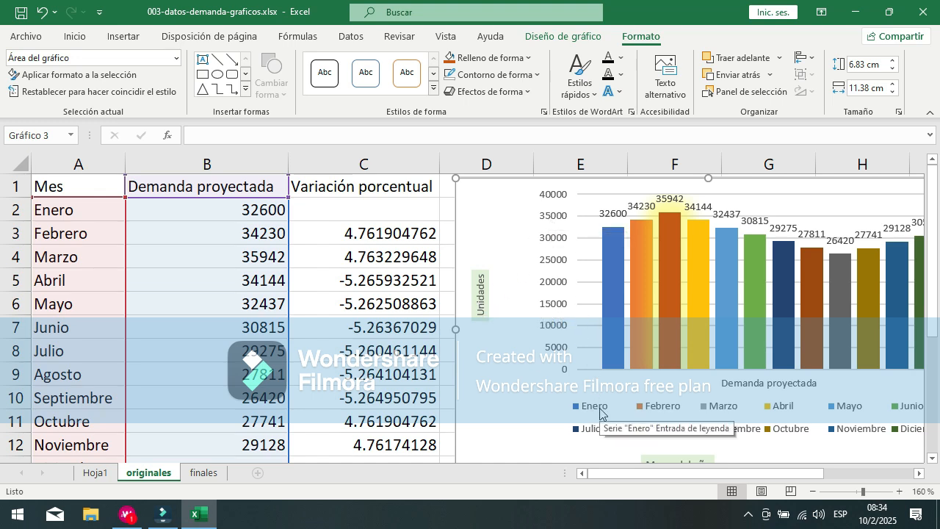
pyautogui.moveTo(641, 474); pyautogui.dragTo(725, 471)
pyautogui.scroll(-2, 394, 336)
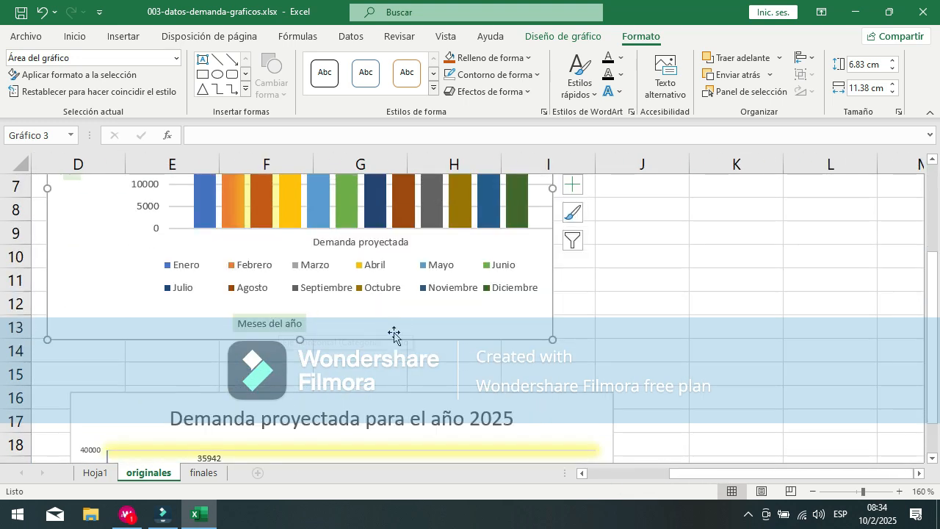
pyautogui.scroll(2, 435, 313)
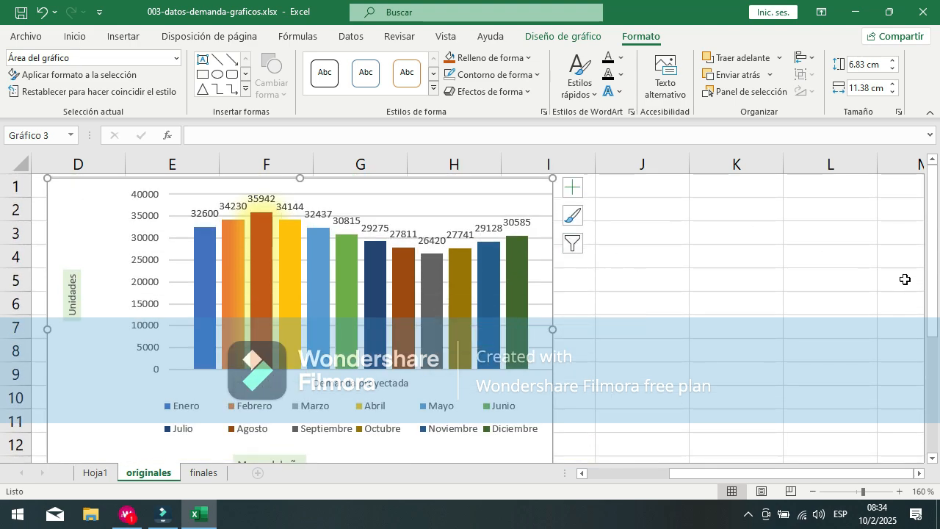
pyautogui.click(381, 390)
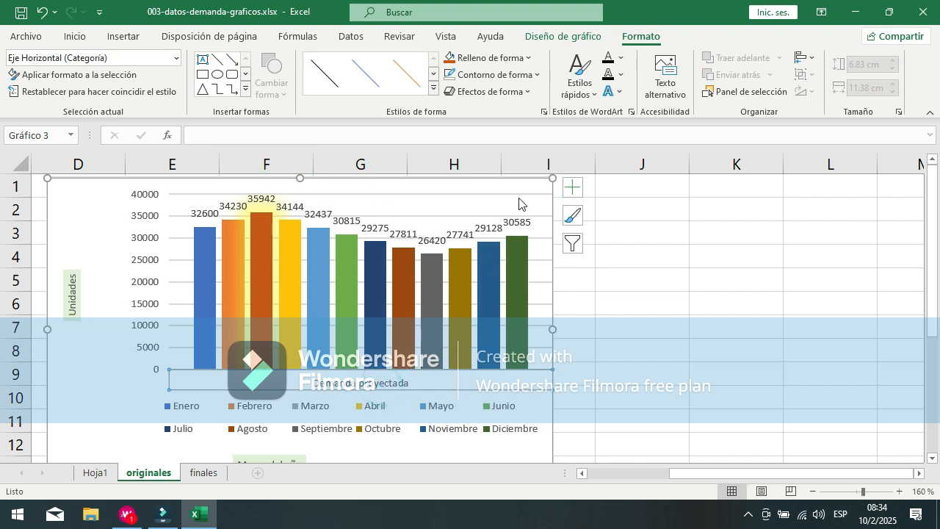
pyautogui.click(572, 188)
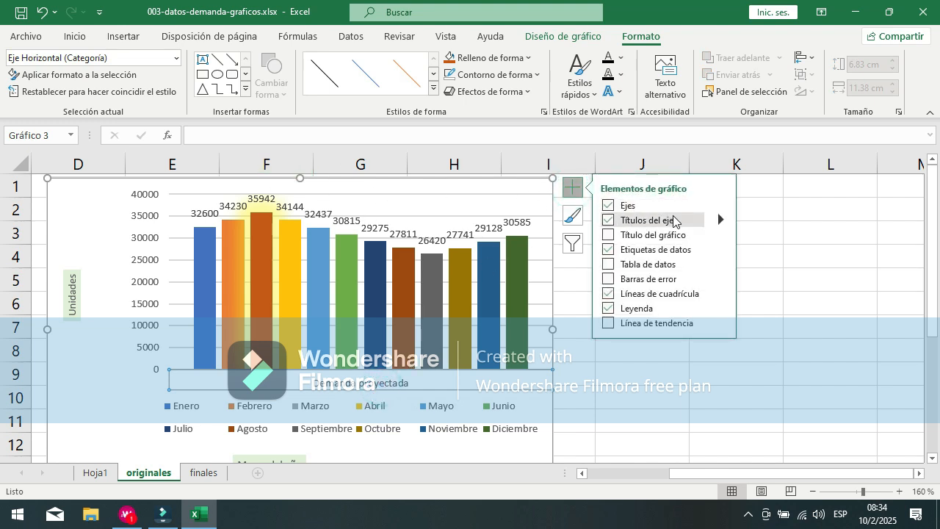
pyautogui.click(720, 234)
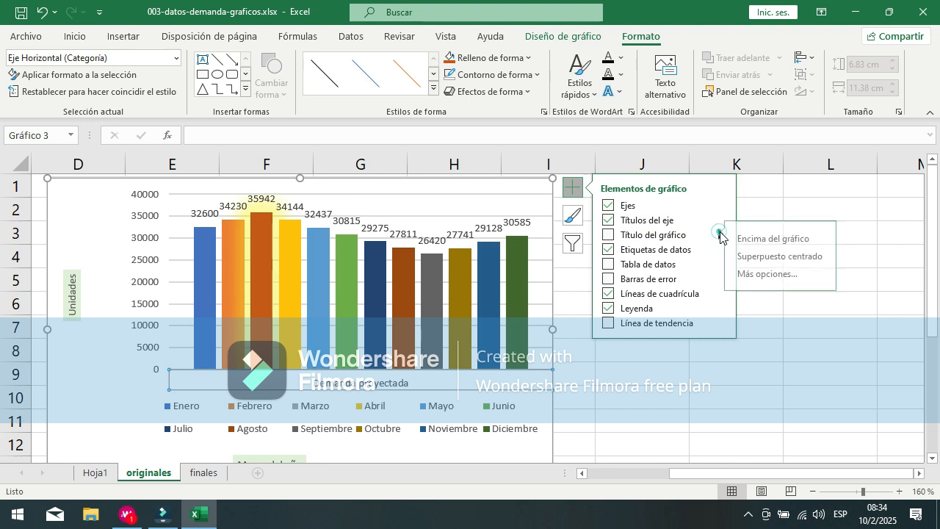
pyautogui.click(827, 263)
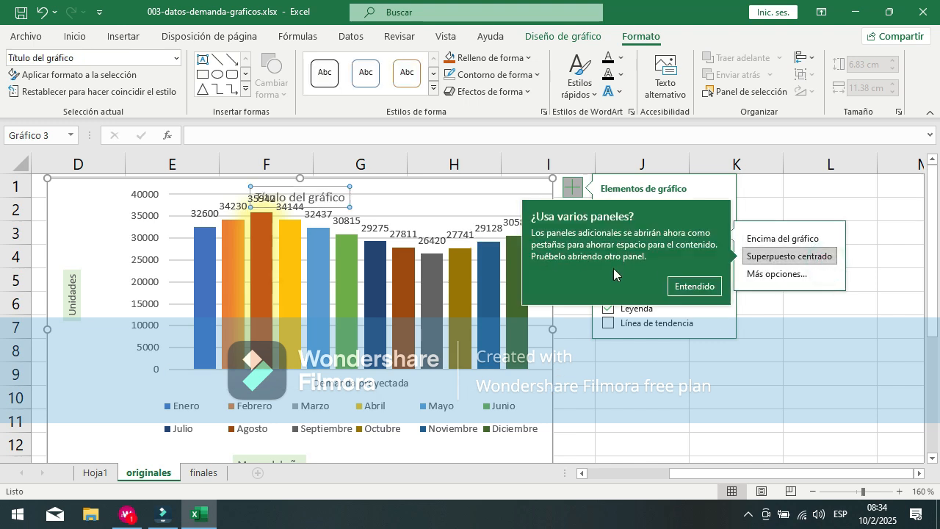
# Step: Move the chart title to the chart's upper-right corner and replace its text with "Demanda proyectada"
pyautogui.click(695, 286)
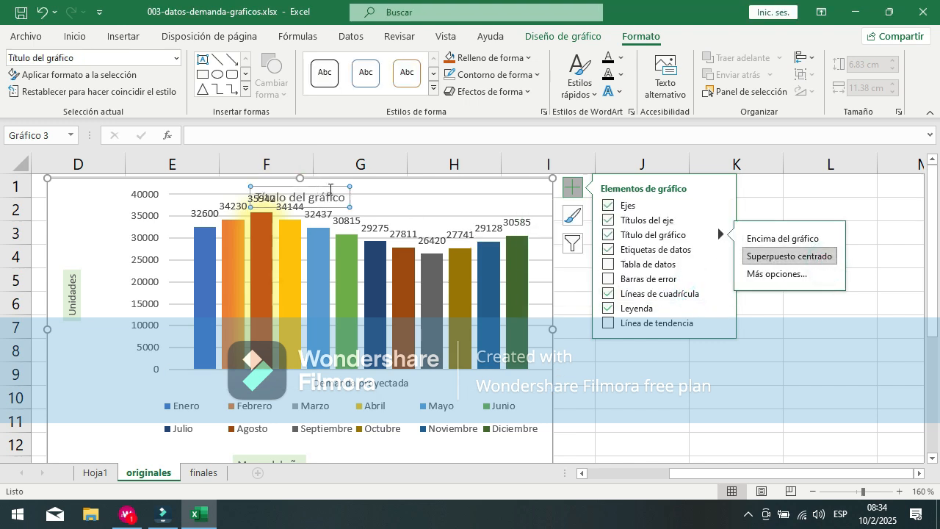
pyautogui.moveTo(330, 189); pyautogui.dragTo(519, 188)
pyautogui.click(573, 215)
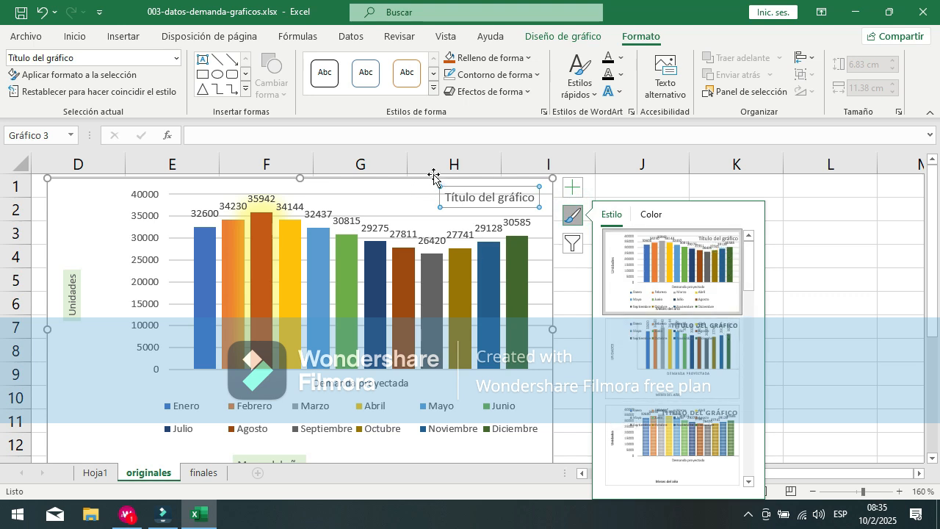
pyautogui.tripleClick(468, 198)
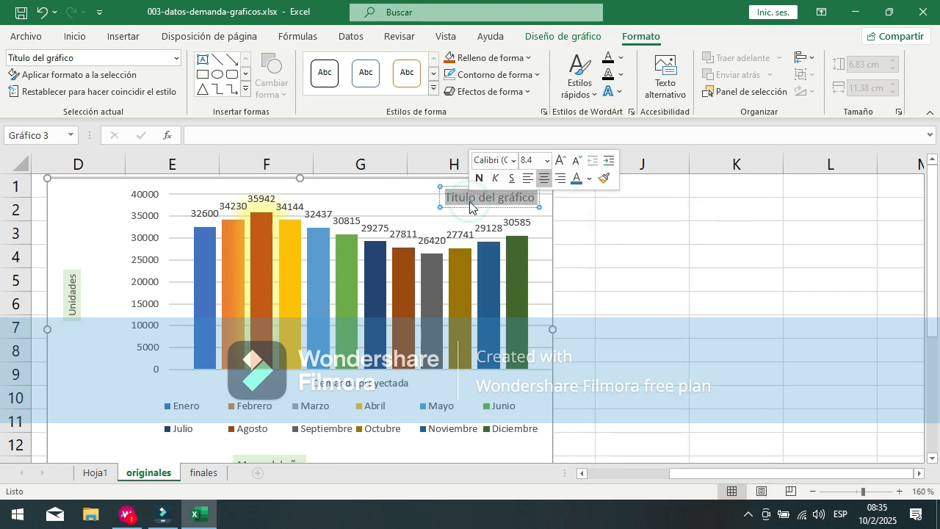
pyautogui.write('De')
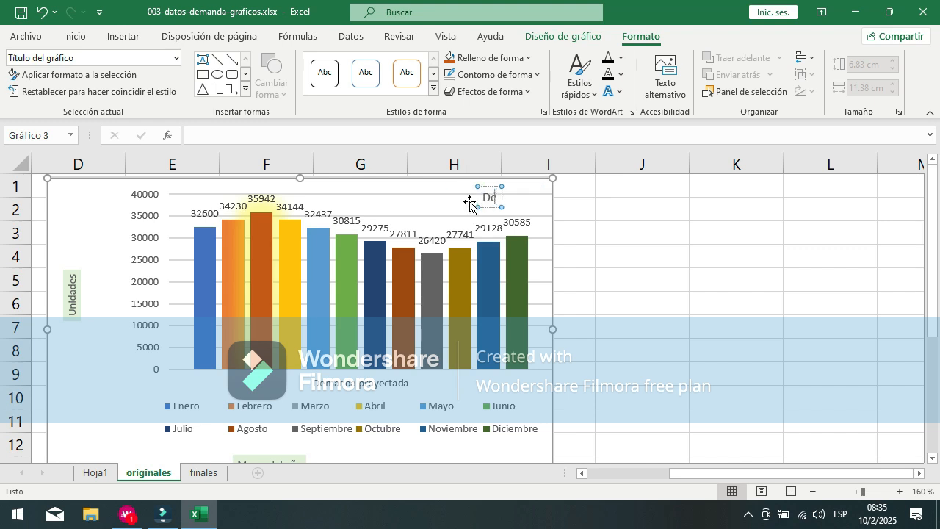
pyautogui.write('manda proyectada')
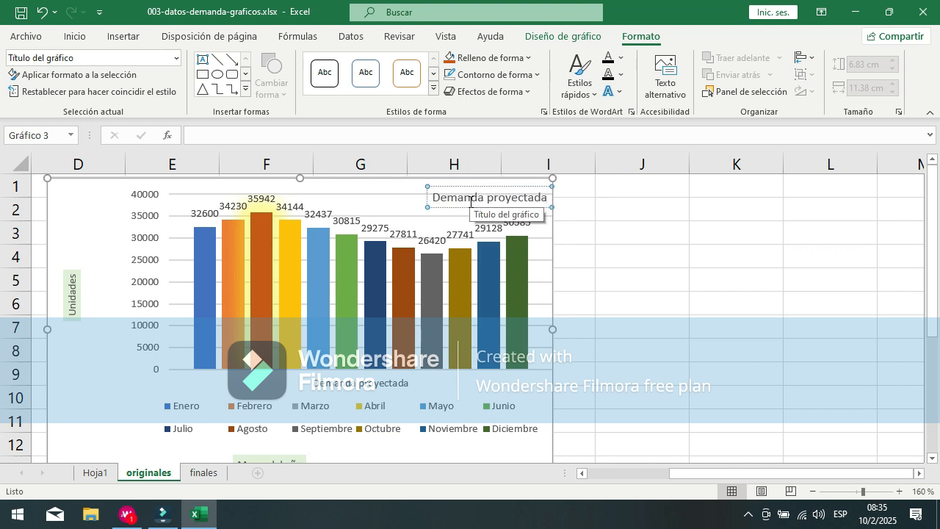
# Step: Give the chart title's box a solid green theme fill and no outline
pyautogui.tripleClick(471, 199)
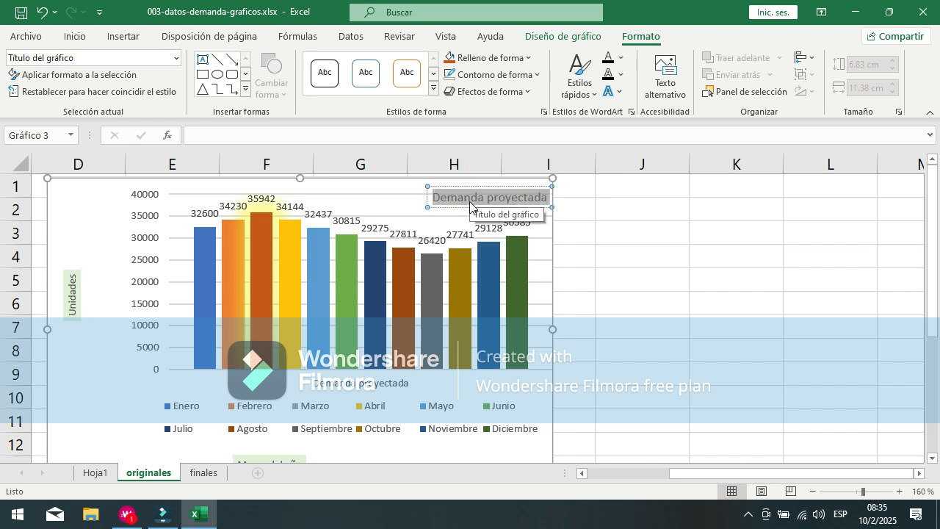
pyautogui.click(528, 64)
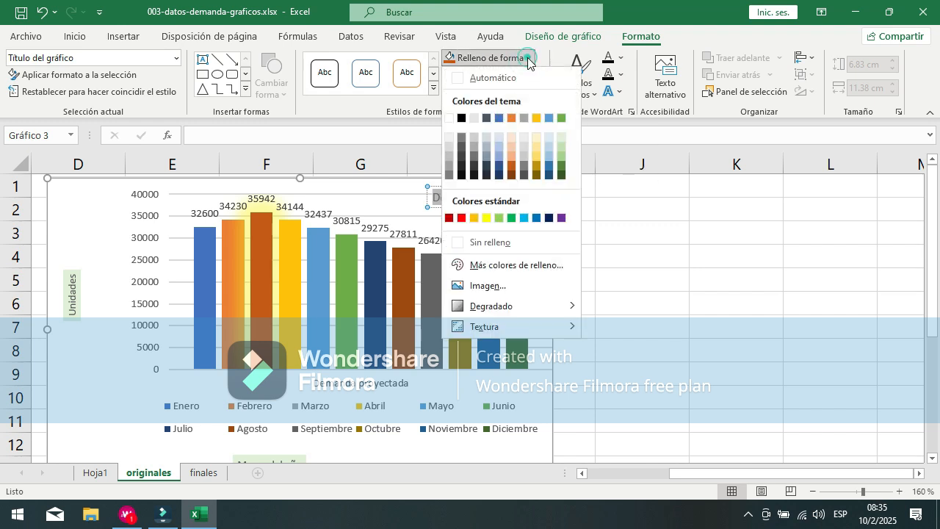
pyautogui.click(565, 119)
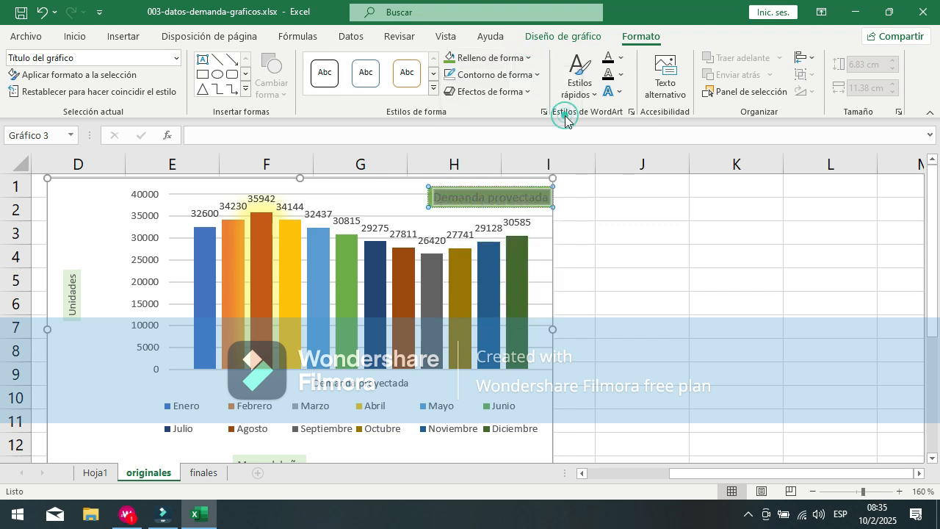
pyautogui.click(538, 76)
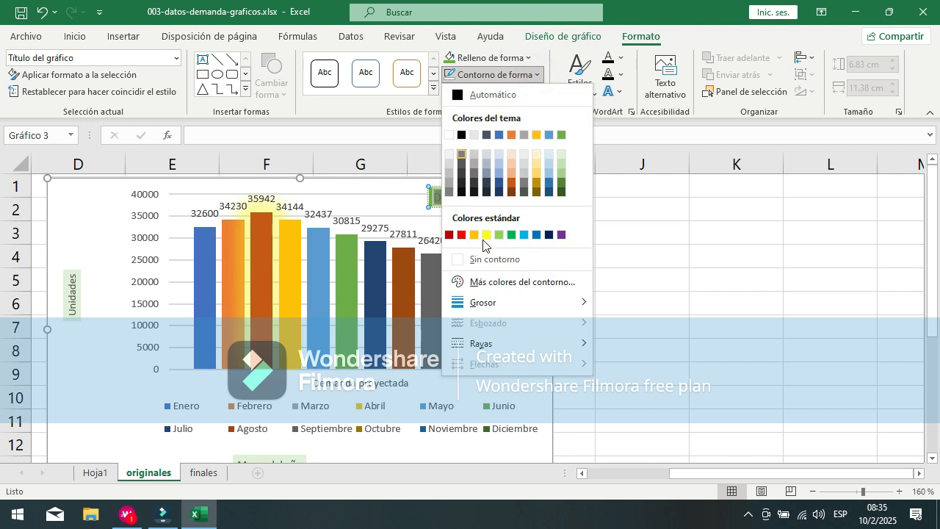
pyautogui.click(488, 258)
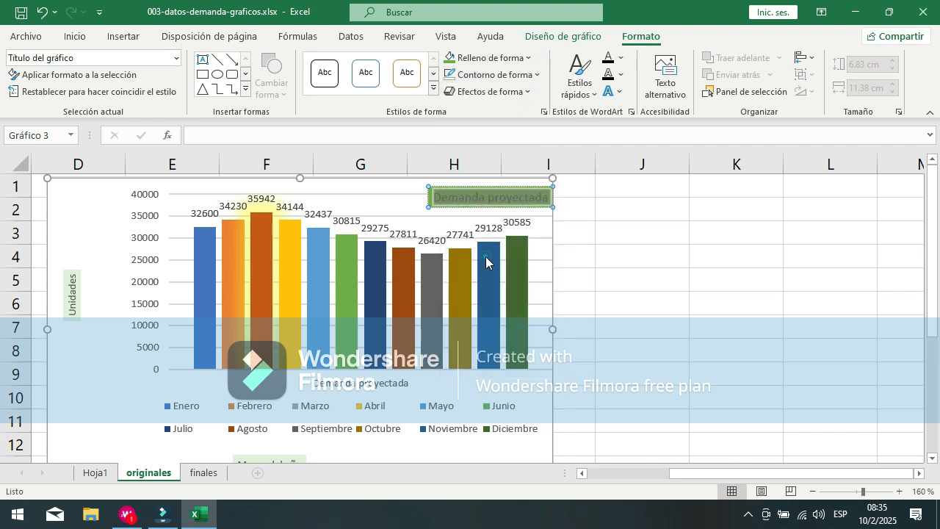
# Step: Make the chart title's text bold and white
pyautogui.click(75, 36)
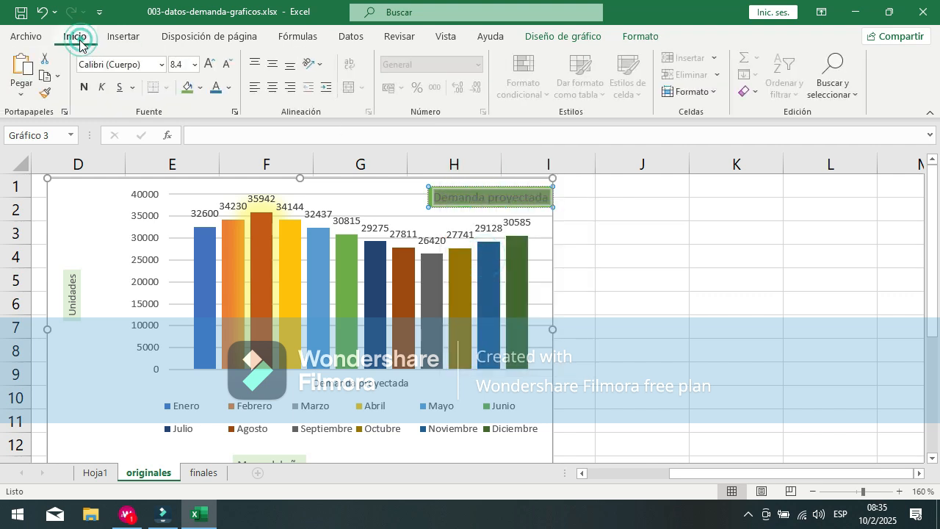
pyautogui.click(84, 87)
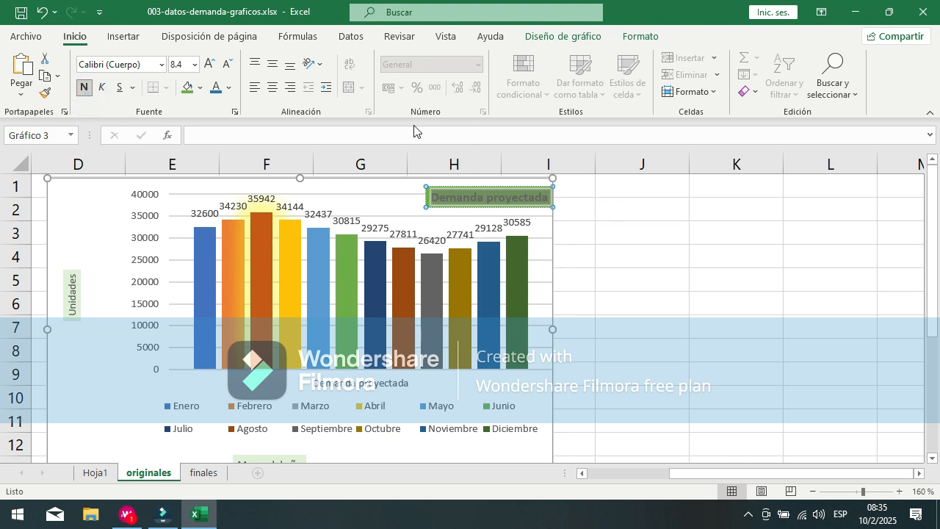
pyautogui.click(228, 88)
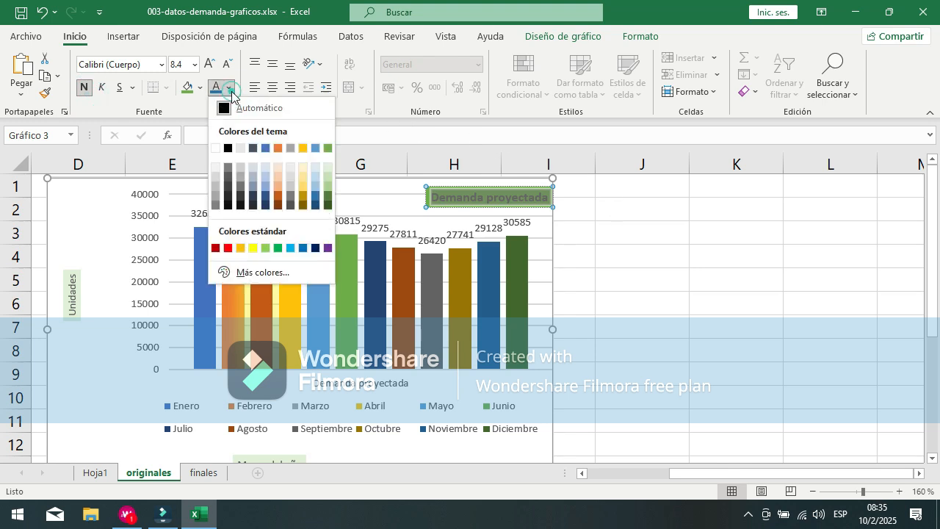
pyautogui.click(214, 149)
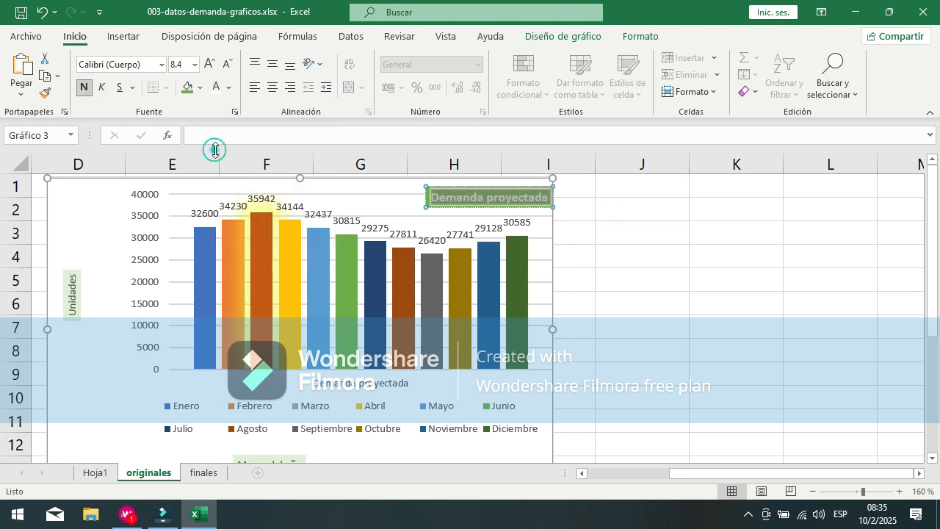
pyautogui.click(658, 199)
# Step: Enlarge the chart title's font to size 10 and shift the title slightly up and left within the chart
pyautogui.click(464, 199)
pyautogui.click(464, 199)
pyautogui.click(209, 64)
pyautogui.click(209, 64)
pyautogui.moveTo(443, 188); pyautogui.dragTo(438, 184)
pyautogui.click(610, 228)
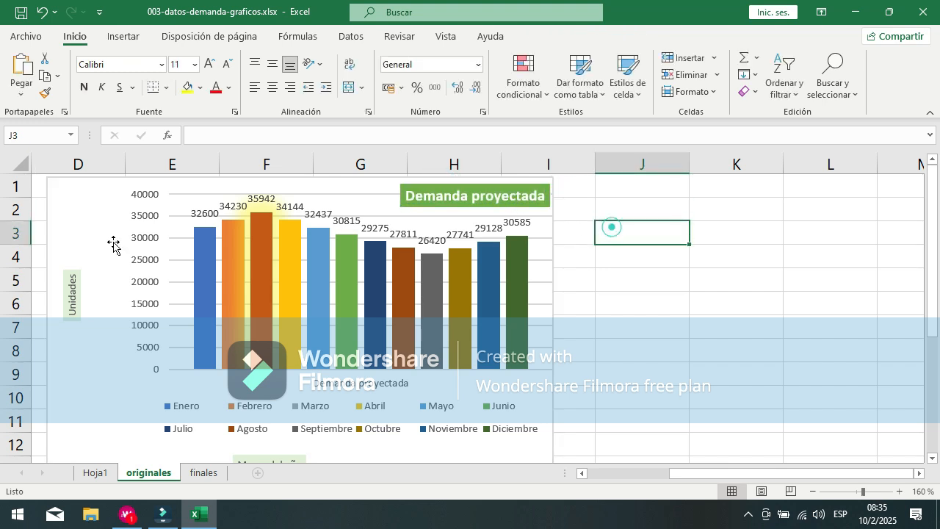
# Step: Examine the chart's individual elements by selecting the chart area, the title, the Enero data label and the Enero column in turn
pyautogui.click(77, 342)
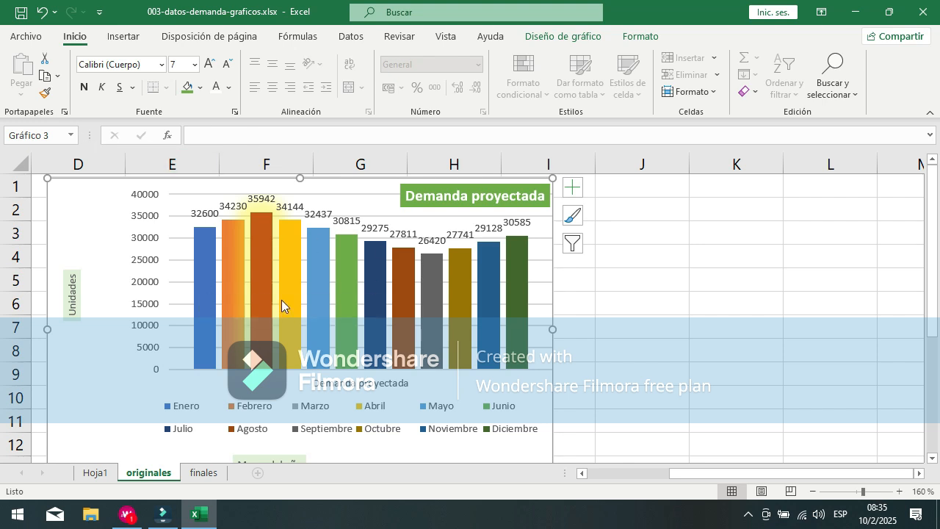
pyautogui.click(429, 202)
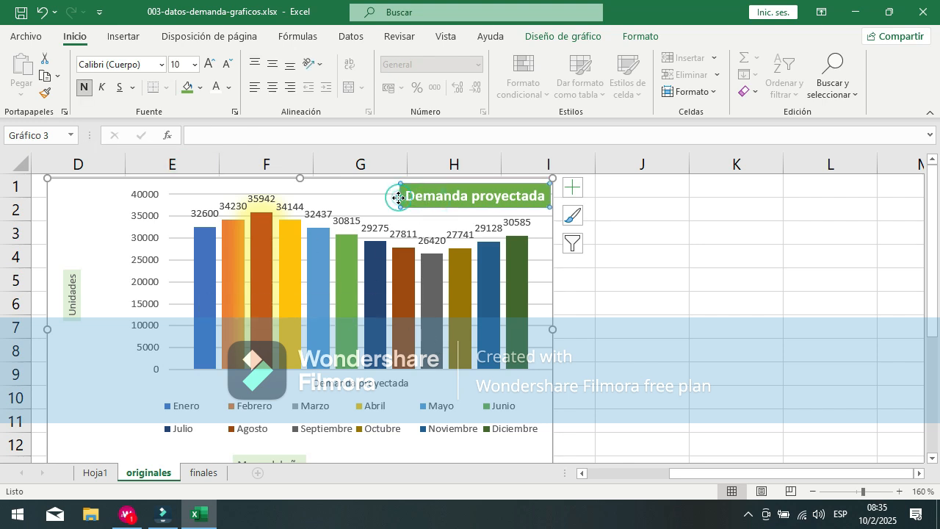
pyautogui.click(97, 212)
pyautogui.click(426, 189)
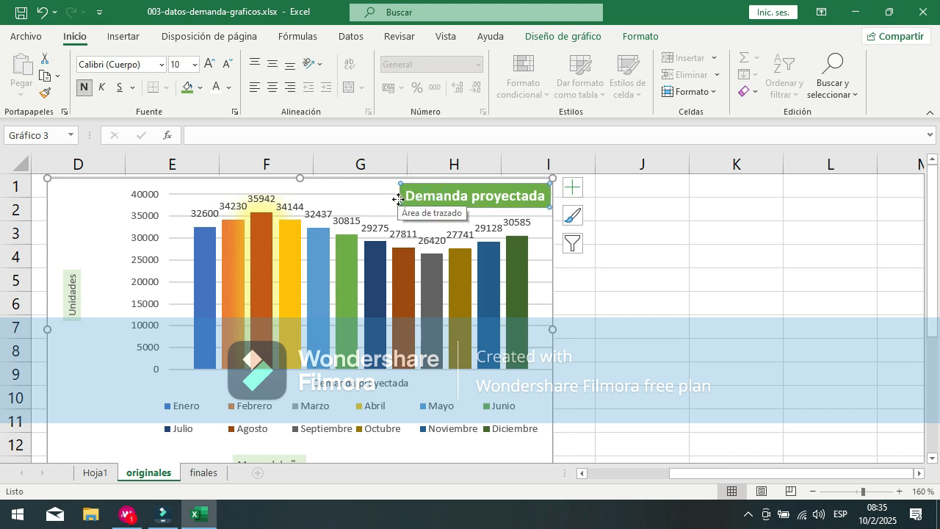
pyautogui.click(111, 268)
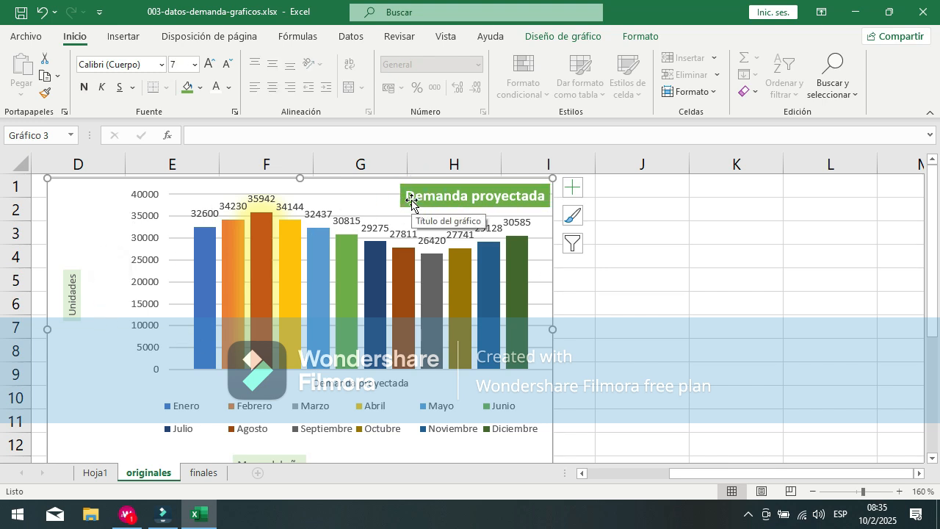
pyautogui.click(199, 216)
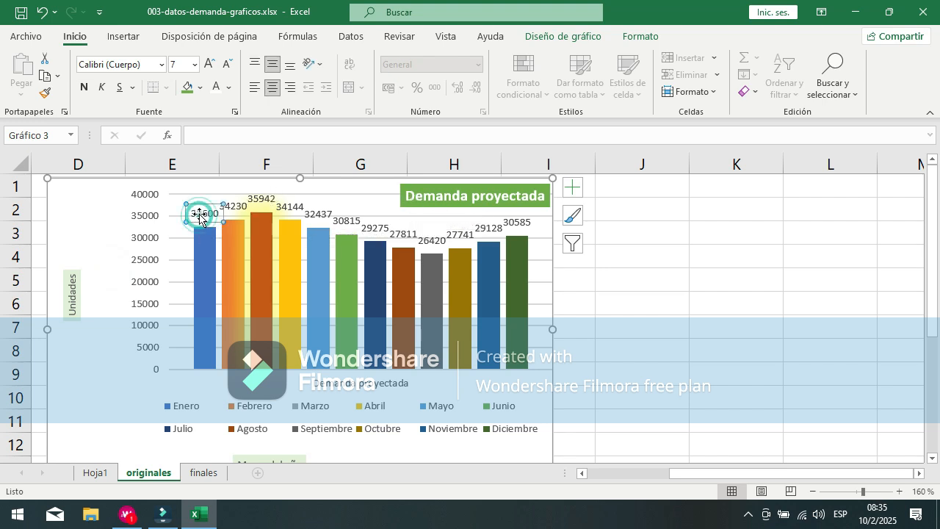
pyautogui.click(210, 277)
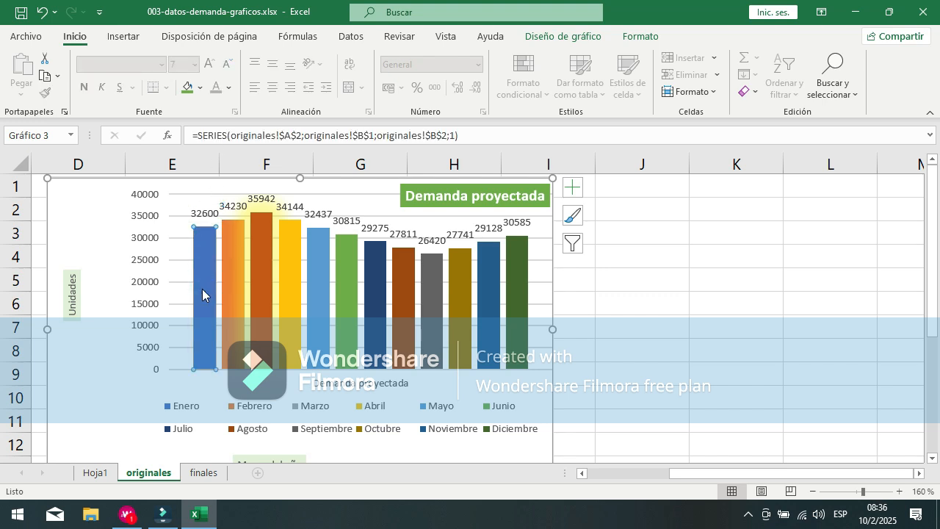
pyautogui.moveTo(199, 297)
pyautogui.click(74, 192)
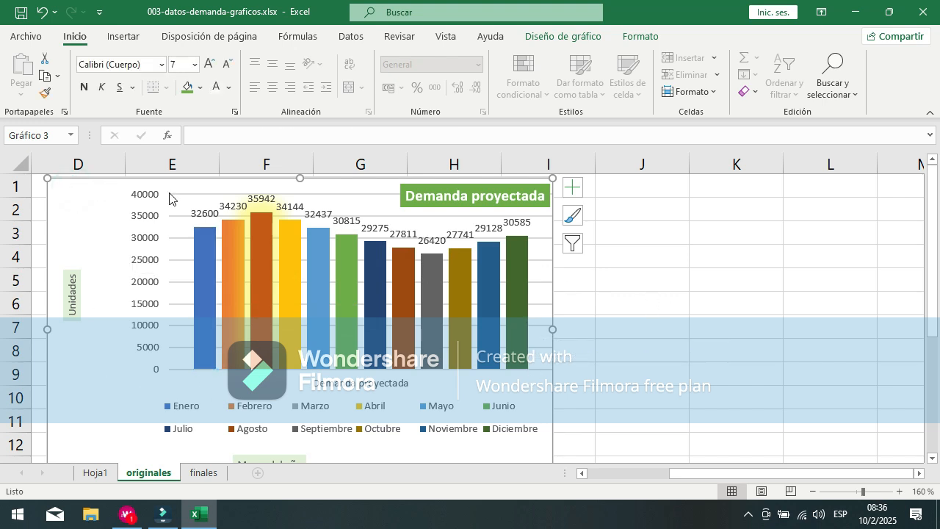
# Step: Show the horizontal axis formatting options, and move and narrow their pane until it no longer covers the chart
pyautogui.click(572, 189)
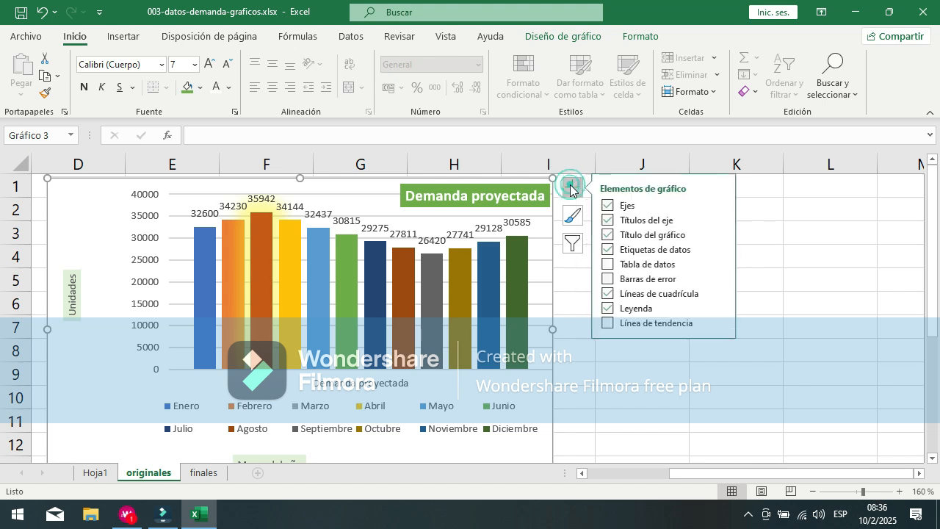
pyautogui.click(719, 205)
pyautogui.click(806, 238)
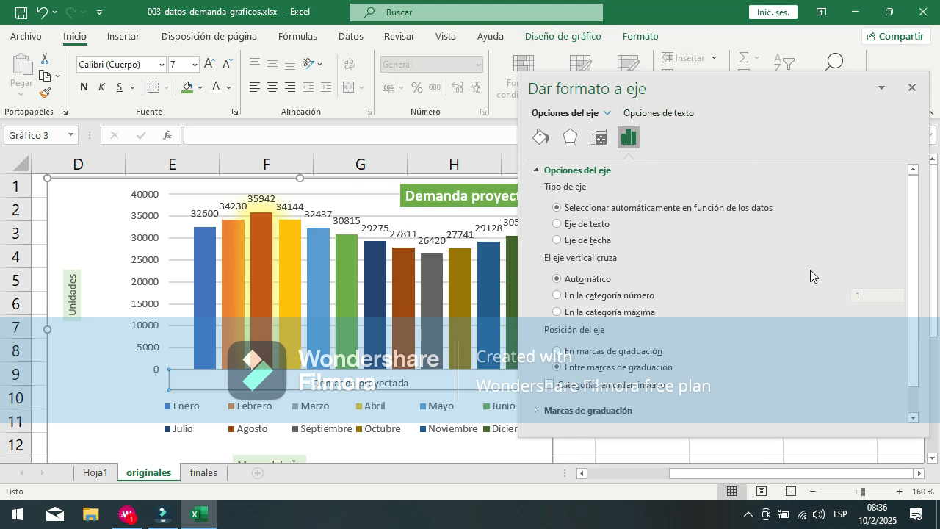
pyautogui.moveTo(731, 83)
pyautogui.mouseDown()
pyautogui.moveTo(716, 85)
pyautogui.moveTo(723, 100)
pyautogui.mouseUp()
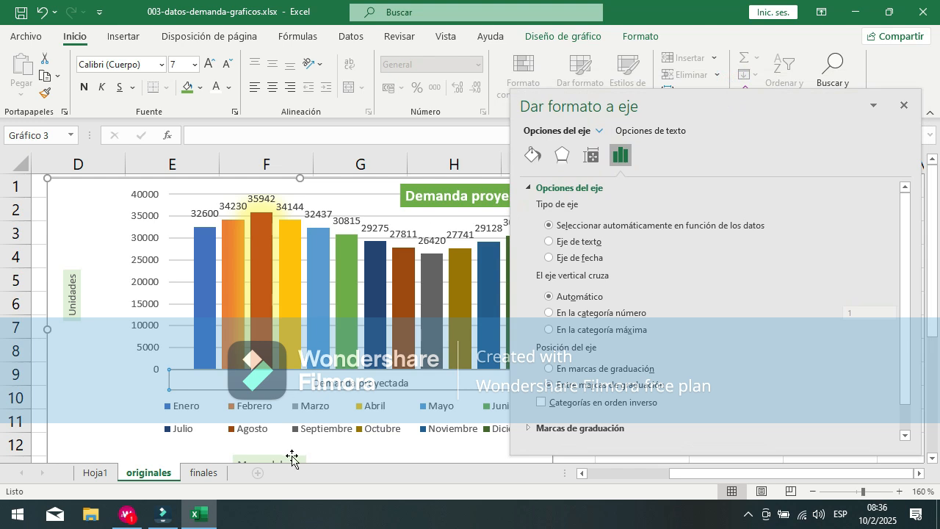
pyautogui.moveTo(778, 471); pyautogui.dragTo(868, 458)
pyautogui.moveTo(512, 197); pyautogui.dragTo(595, 207)
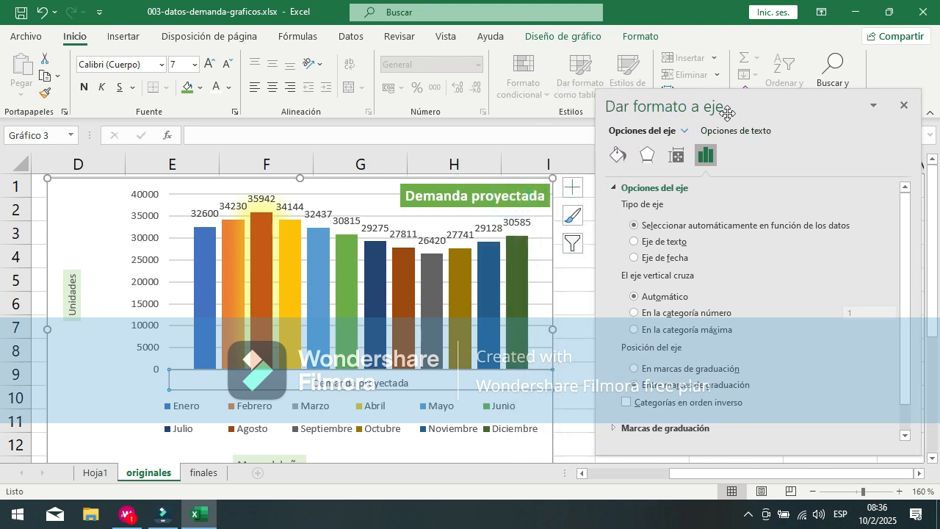
# Step: Switch the formatting pane to the plot area and resize the plot area, extending its left edge outward and pulling its right edge inward
pyautogui.click(685, 131)
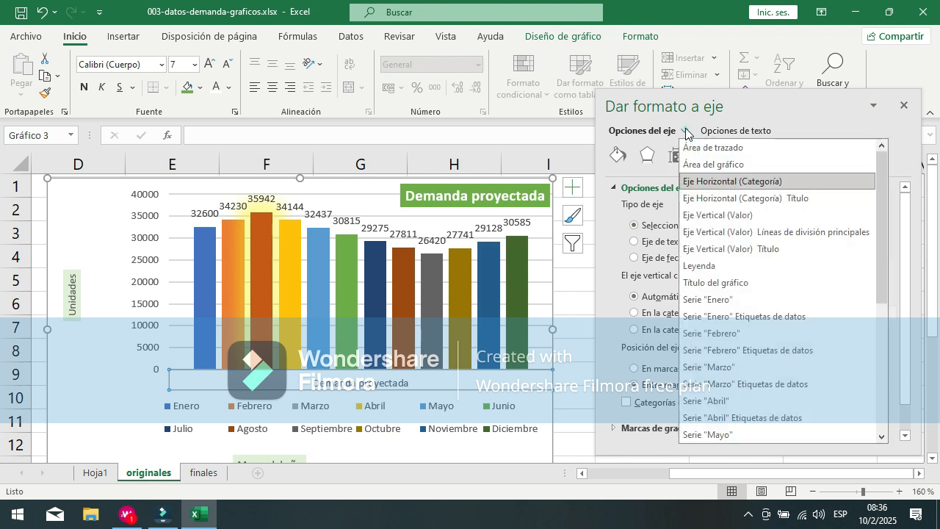
pyautogui.click(720, 147)
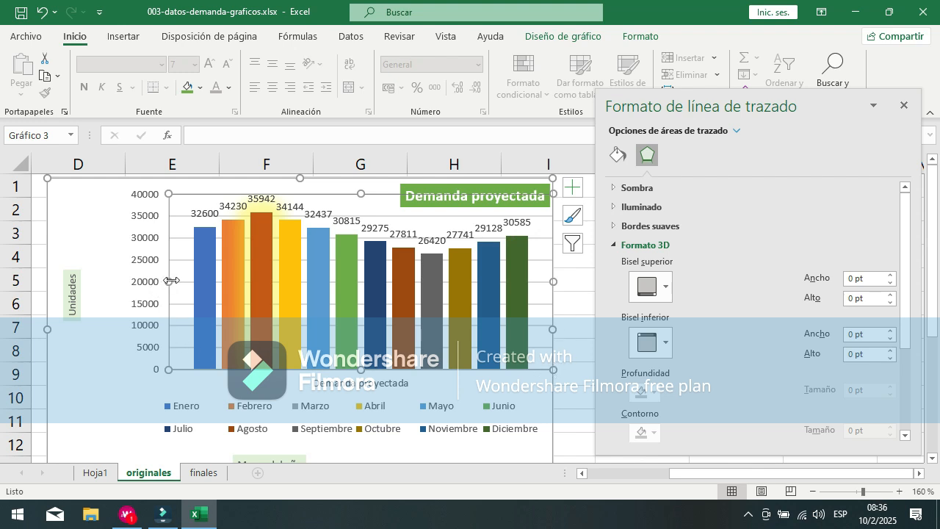
pyautogui.moveTo(169, 281); pyautogui.dragTo(132, 286)
pyautogui.moveTo(550, 283); pyautogui.dragTo(541, 285)
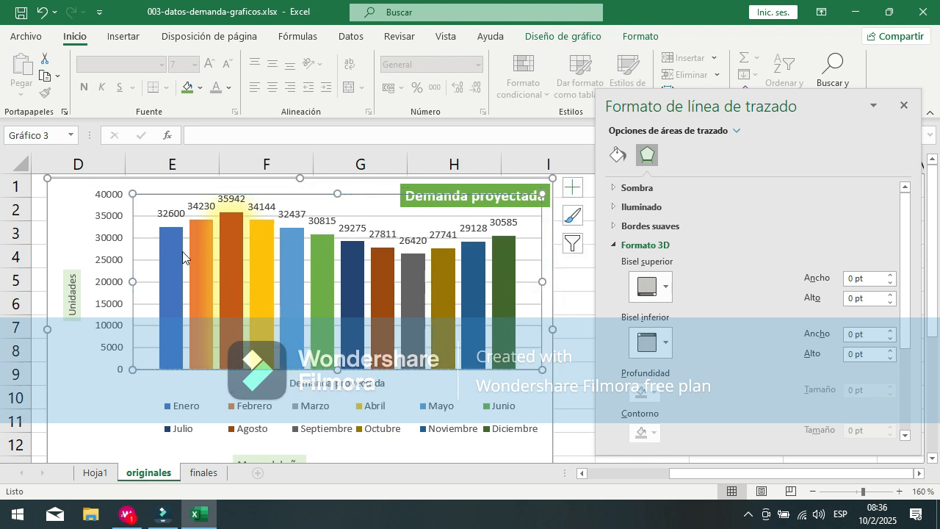
pyautogui.click(110, 282)
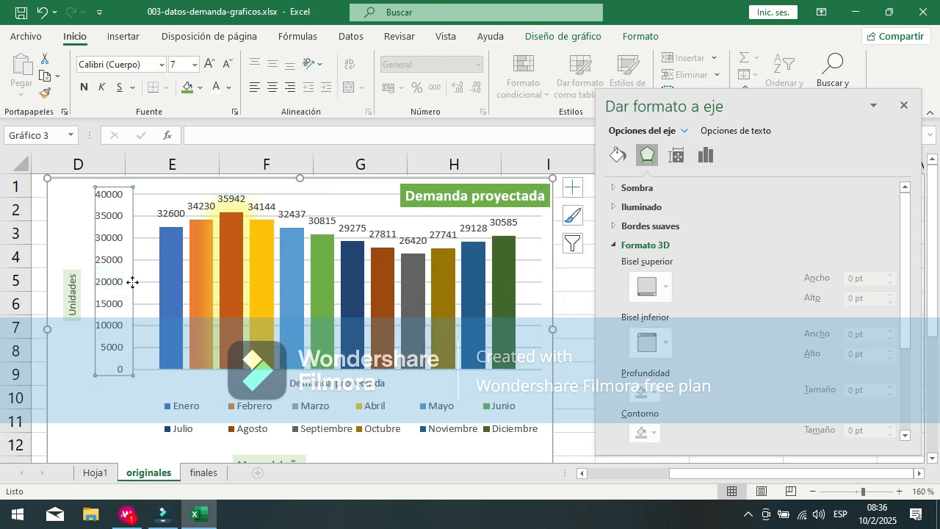
pyautogui.click(95, 231)
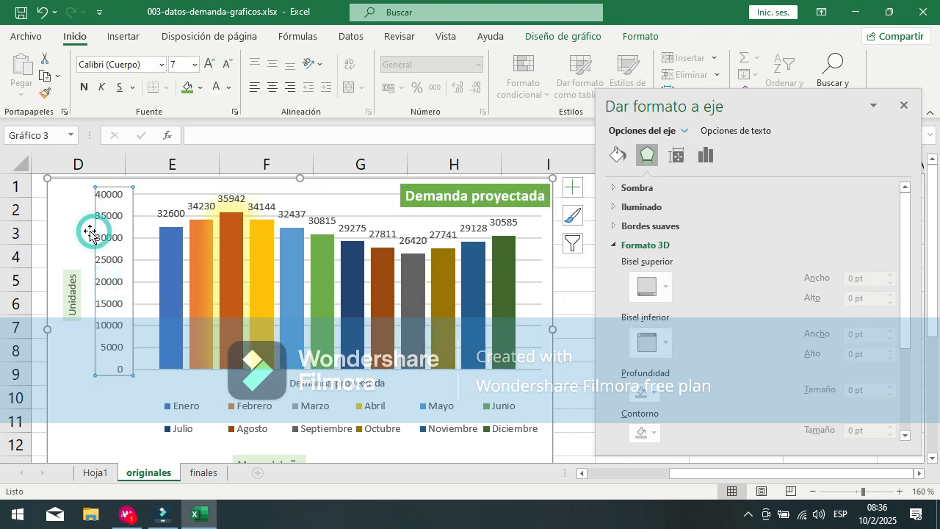
pyautogui.click(523, 294)
pyautogui.moveTo(542, 281); pyautogui.dragTo(529, 283)
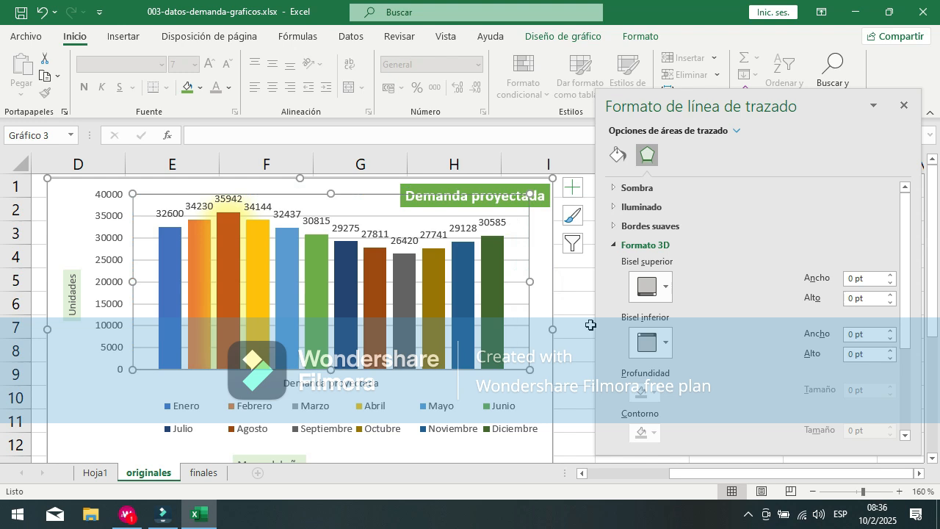
# Step: Choose the plot area from the list of formattable chart elements and expand its shadow settings for review
pyautogui.click(719, 139)
pyautogui.click(736, 134)
pyautogui.click(737, 134)
pyautogui.click(737, 132)
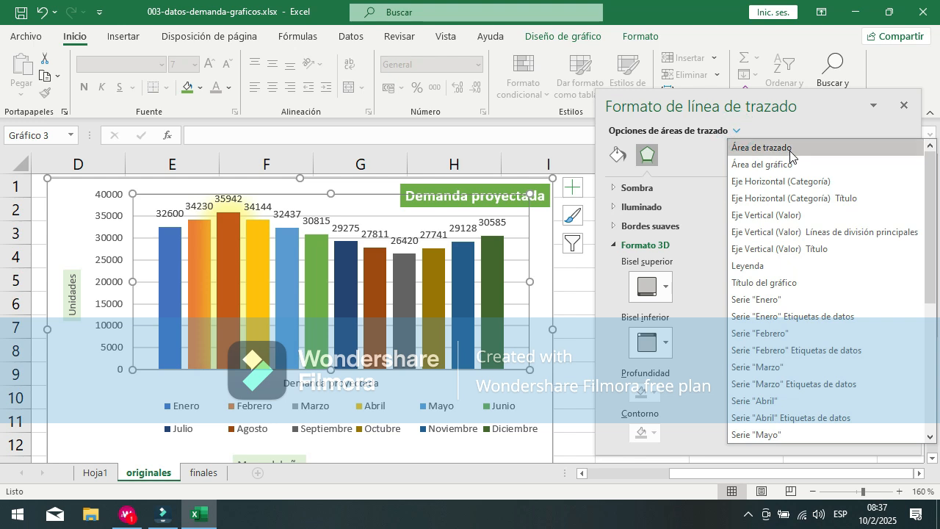
pyautogui.click(788, 147)
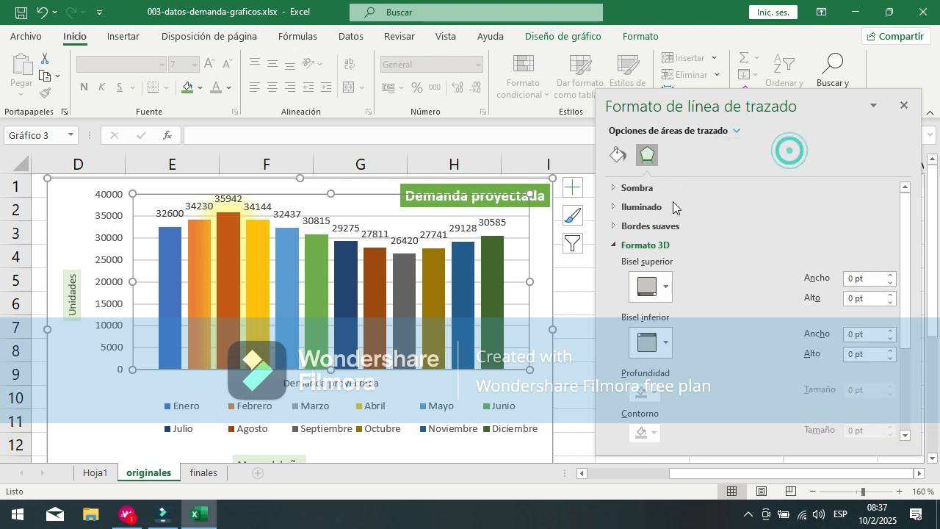
pyautogui.click(615, 188)
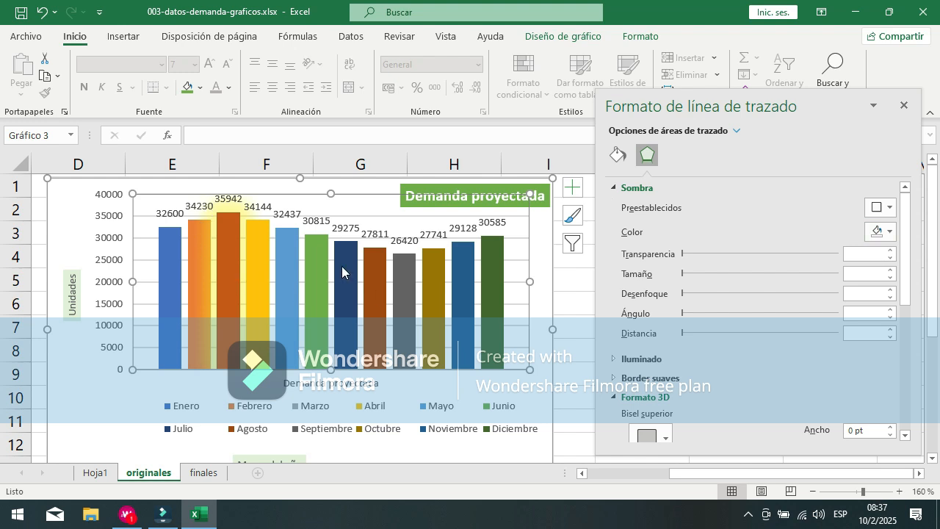
# Step: Set the plot area's shadow color to Azul, Énfasis 5, Claro 80%
pyautogui.click(891, 232)
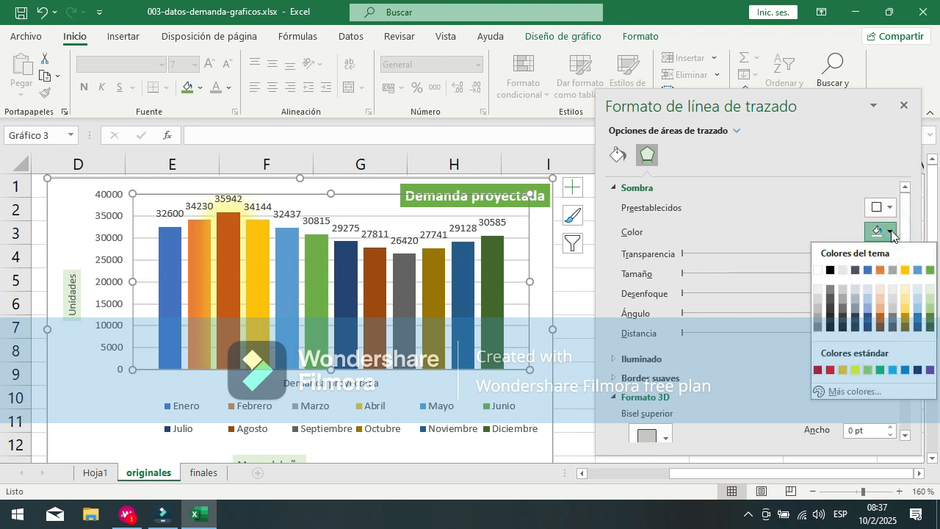
pyautogui.click(918, 292)
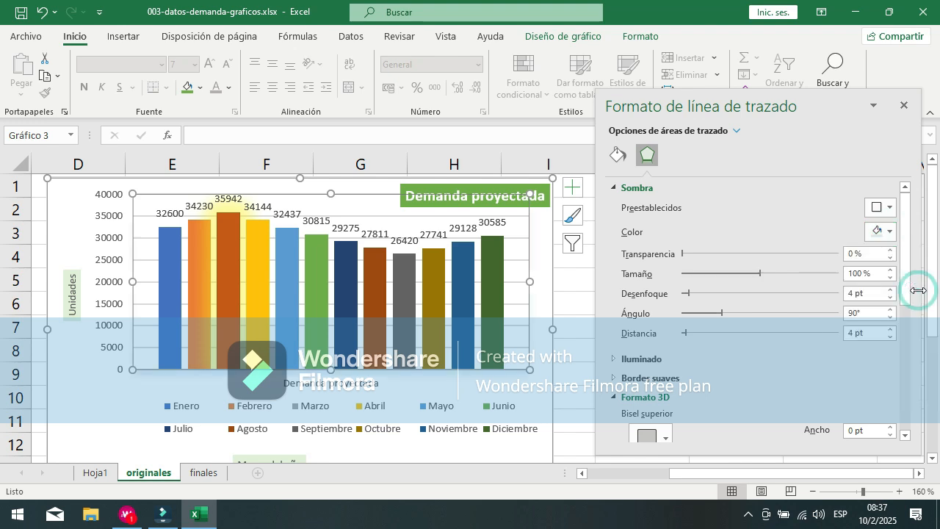
pyautogui.scroll(-8, 873, 282)
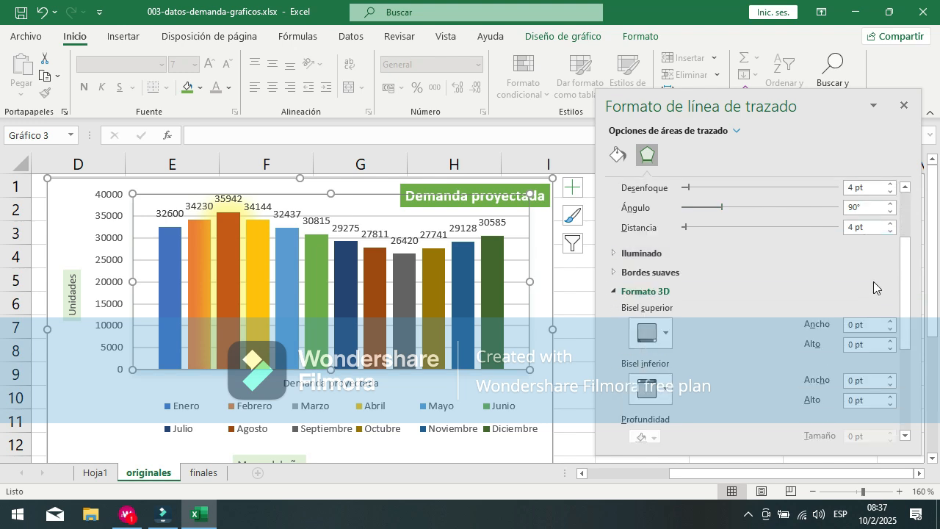
pyautogui.scroll(8, 833, 253)
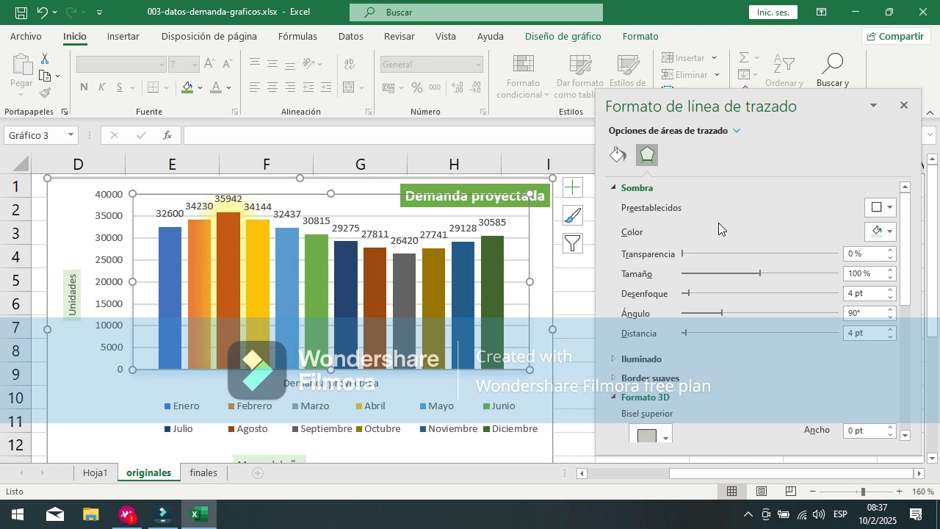
# Step: Apply the lower-left interior shadow preset to the plot area, with the darkest theme blue in its fifth color column and 0% transparency
pyautogui.click(737, 130)
pyautogui.click(778, 158)
pyautogui.click(891, 208)
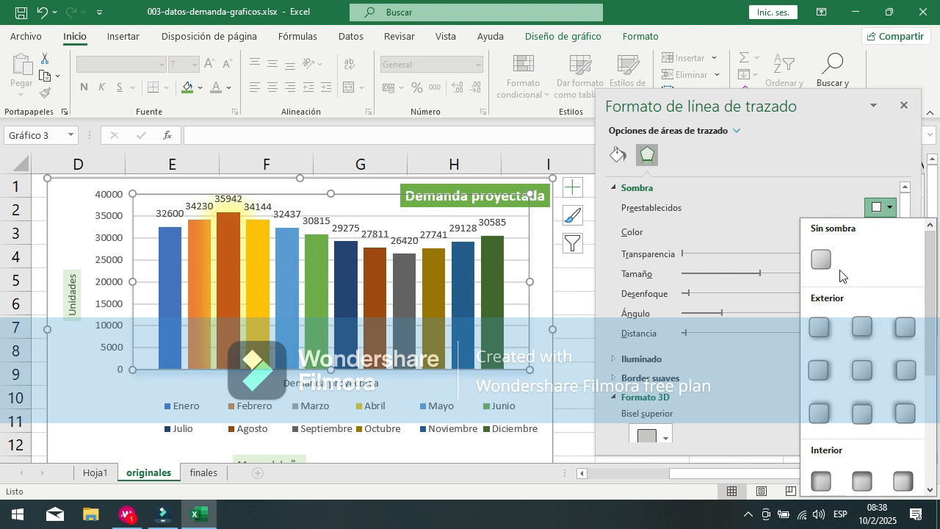
pyautogui.scroll(-3, 861, 375)
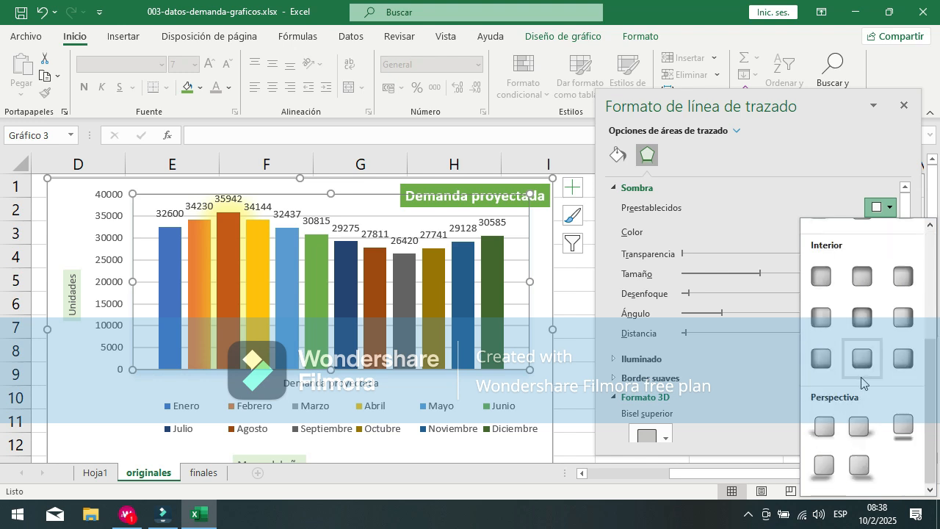
pyautogui.click(823, 360)
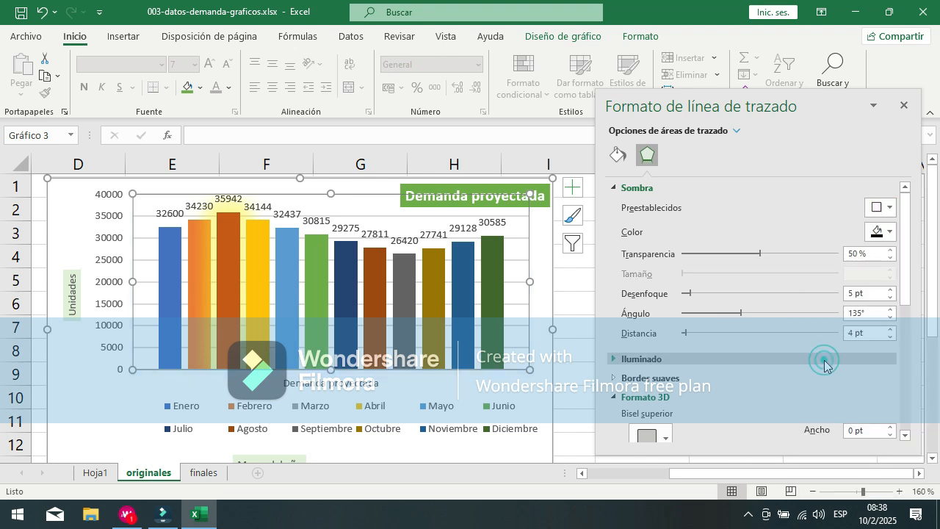
pyautogui.click(883, 231)
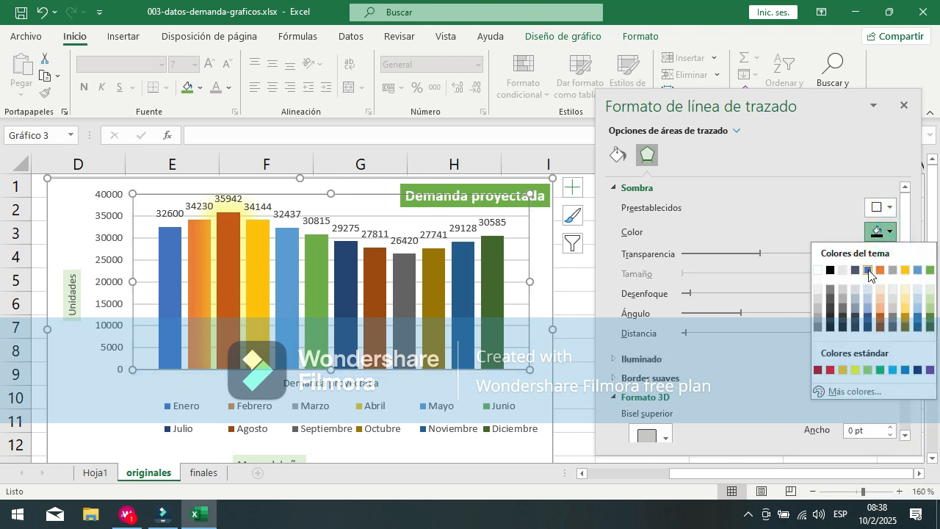
pyautogui.click(869, 328)
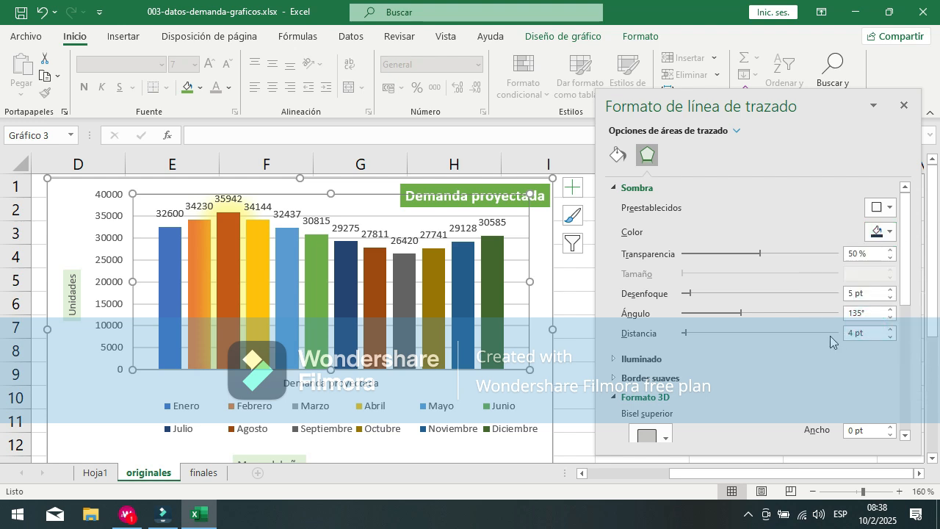
pyautogui.moveTo(760, 254); pyautogui.dragTo(681, 257)
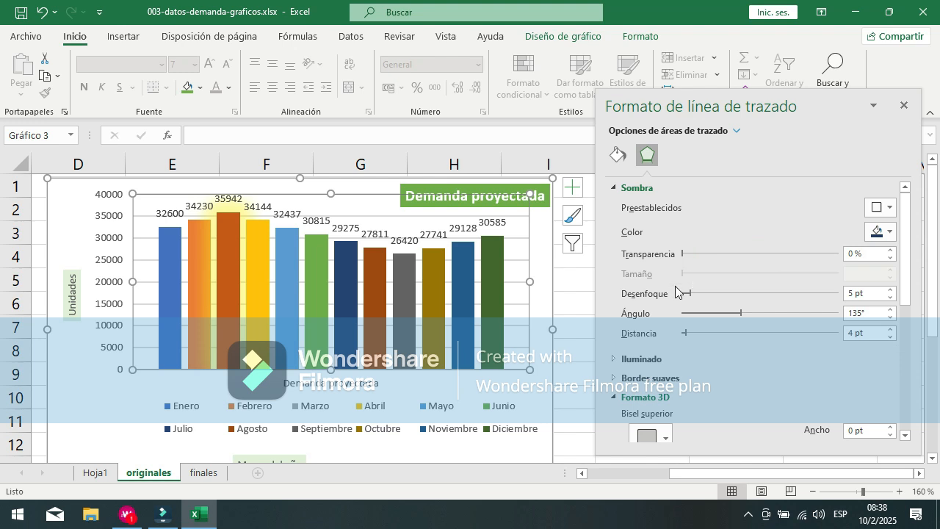
# Step: Expand the plot area's glow settings and set the glow to a dark blue theme color
pyautogui.click(649, 358)
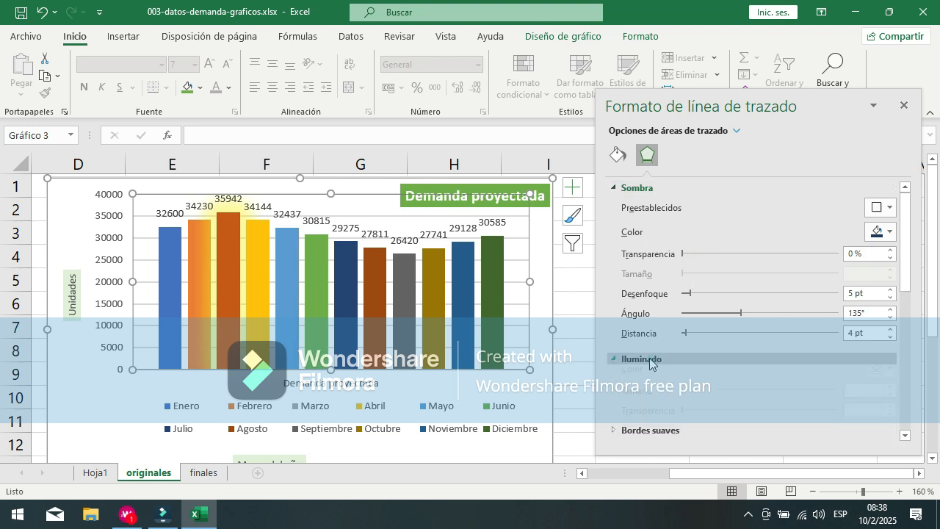
pyautogui.click(892, 404)
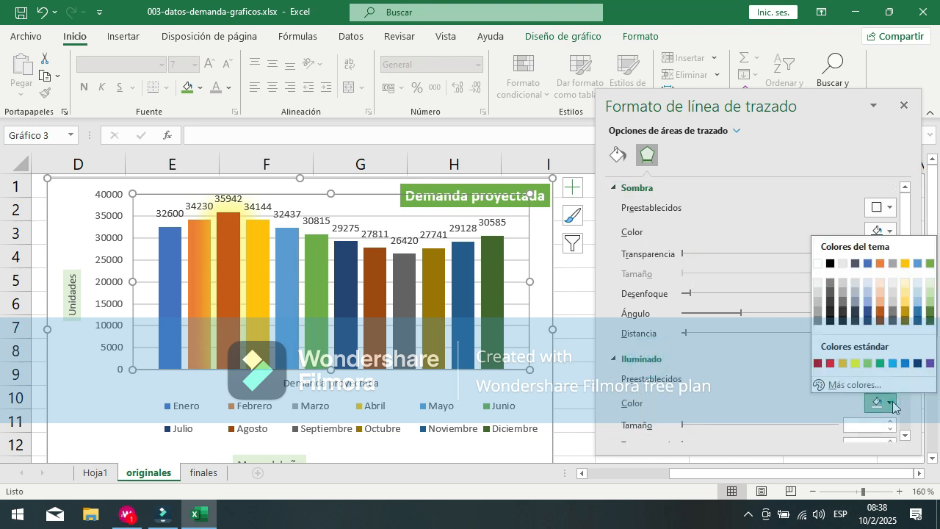
pyautogui.click(919, 321)
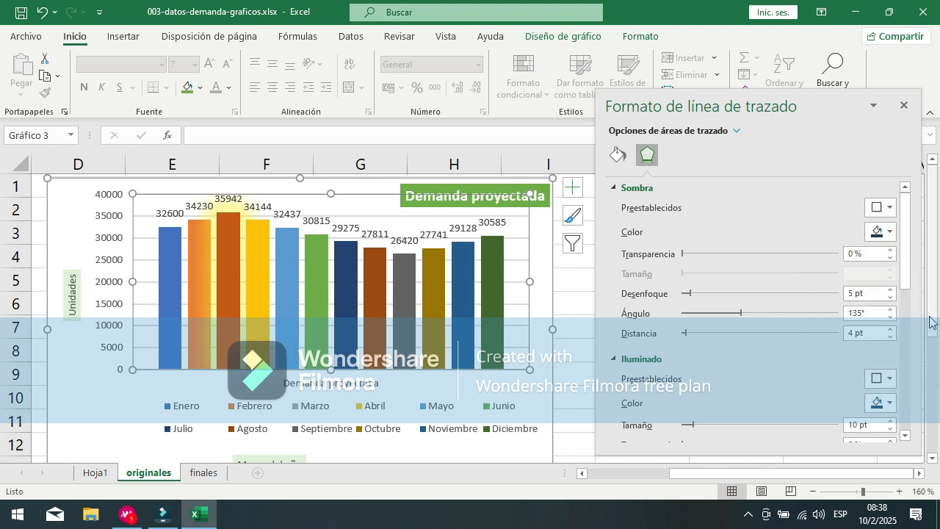
# Step: Apply the largest gold glow variation, sized 18 pt with 60% transparency, to the plot area
pyautogui.moveTo(932, 325); pyautogui.dragTo(932, 348)
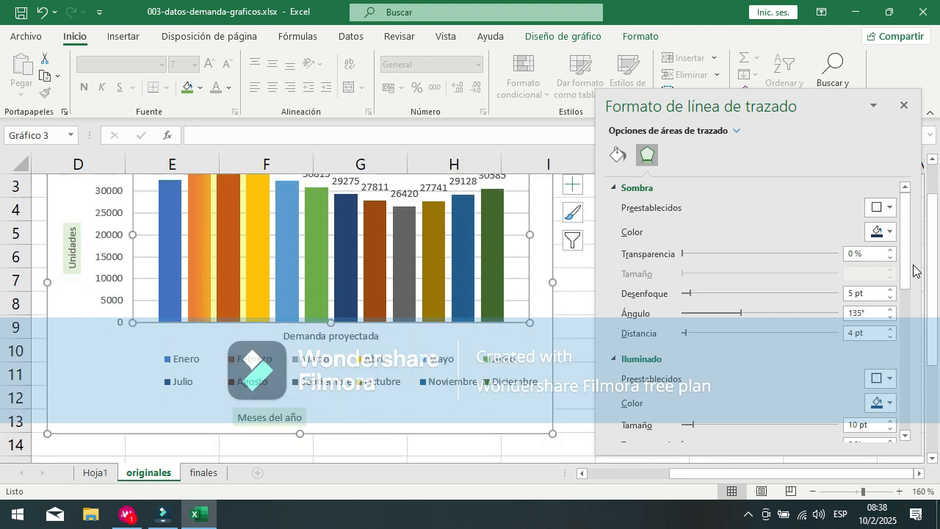
pyautogui.moveTo(908, 242); pyautogui.dragTo(927, 235)
pyautogui.moveTo(910, 211)
pyautogui.mouseDown()
pyautogui.moveTo(924, 242)
pyautogui.moveTo(918, 215)
pyautogui.mouseUp()
pyautogui.moveTo(906, 277); pyautogui.dragTo(933, 345)
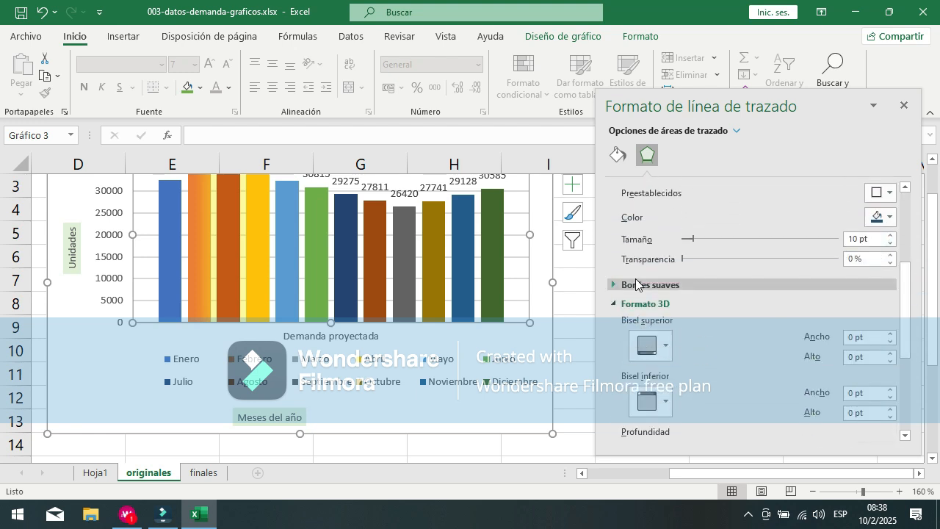
pyautogui.click(881, 193)
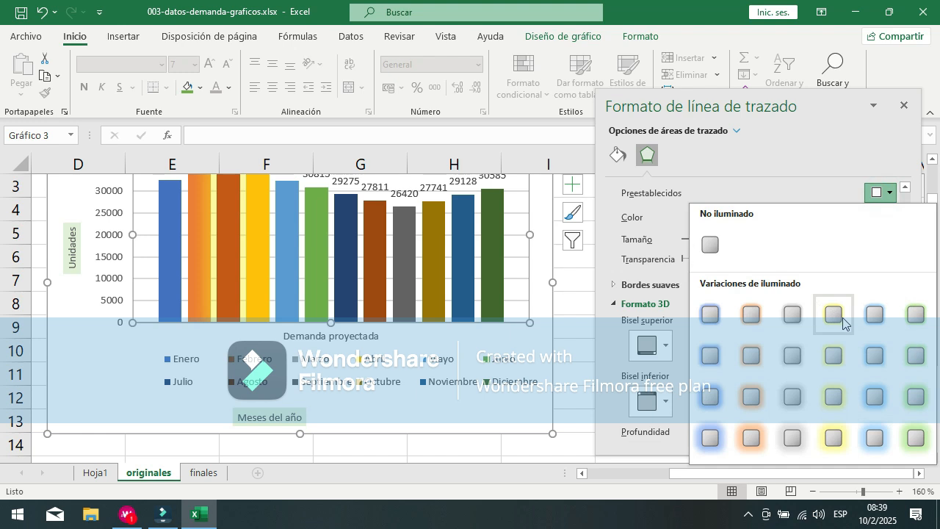
pyautogui.click(830, 439)
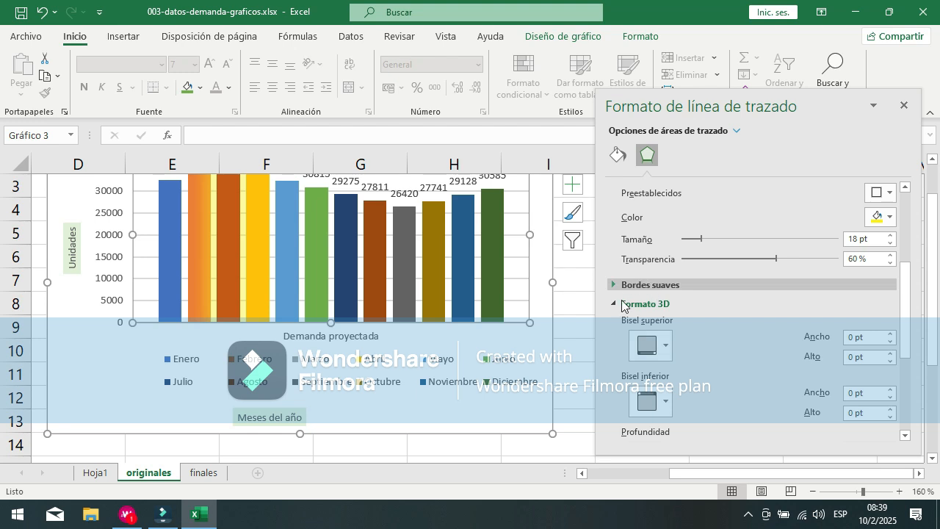
# Step: Give the plot area's 3D format the last upper bevel preset and the second Fría lighting option
pyautogui.click(667, 355)
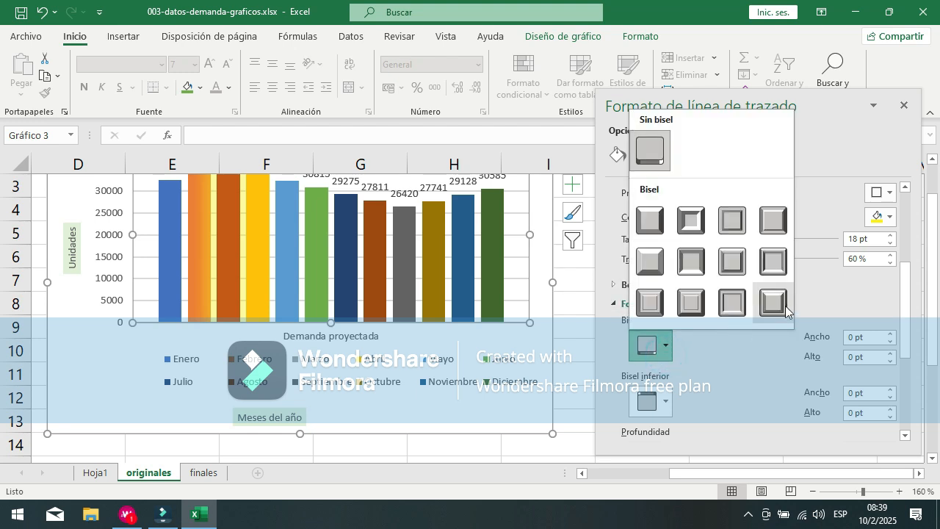
pyautogui.click(786, 304)
pyautogui.moveTo(909, 323); pyautogui.dragTo(935, 415)
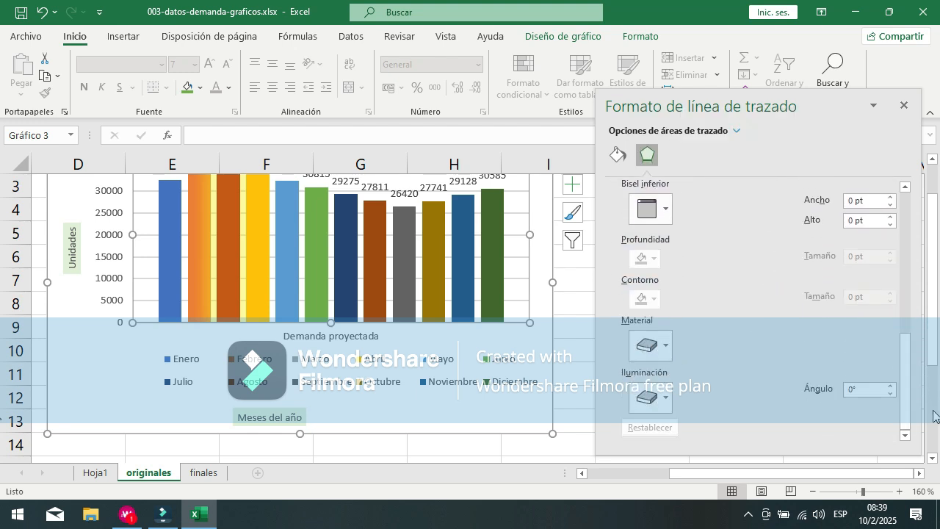
pyautogui.click(667, 397)
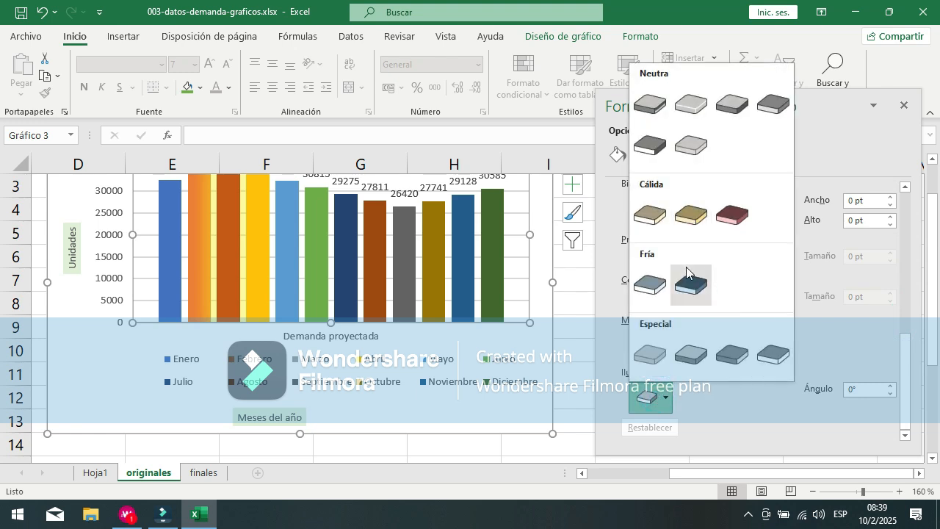
pyautogui.click(696, 288)
# Step: Fill the plot area with a solid light blue, the lightest Énfasis 5 shade, at 14% transparency
pyautogui.moveTo(905, 361); pyautogui.dragTo(905, 197)
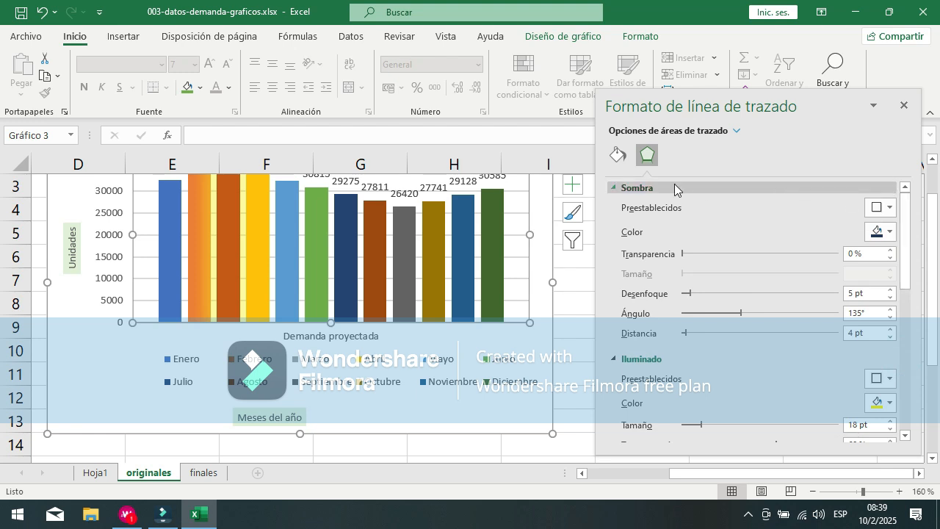
pyautogui.click(617, 156)
pyautogui.click(609, 190)
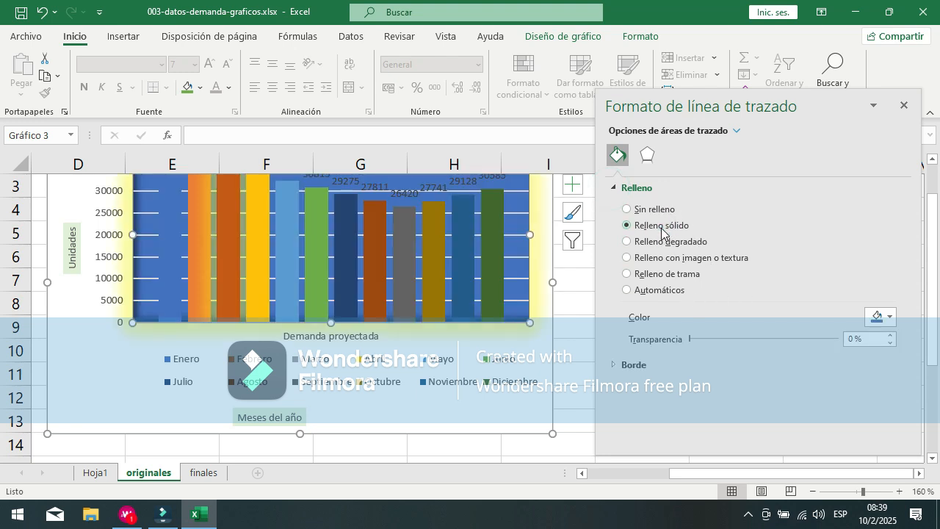
pyautogui.scroll(1, 413, 306)
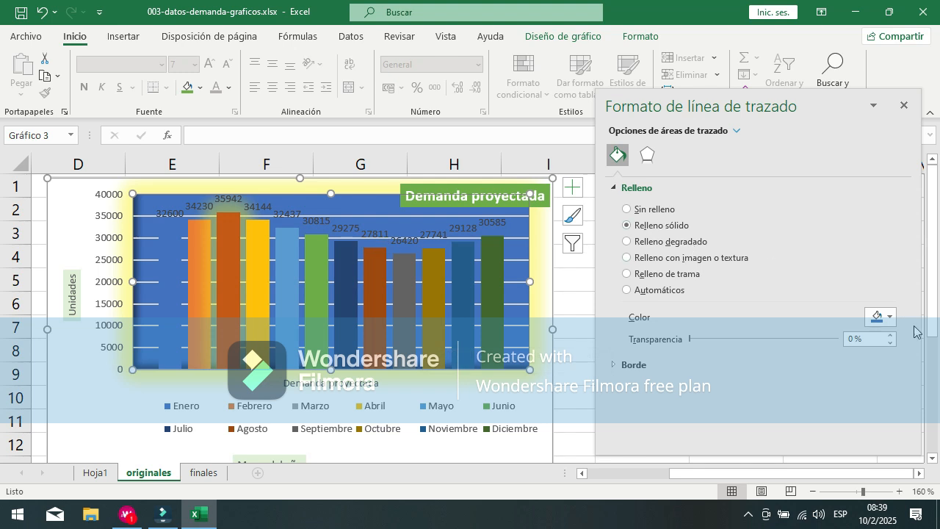
pyautogui.click(891, 316)
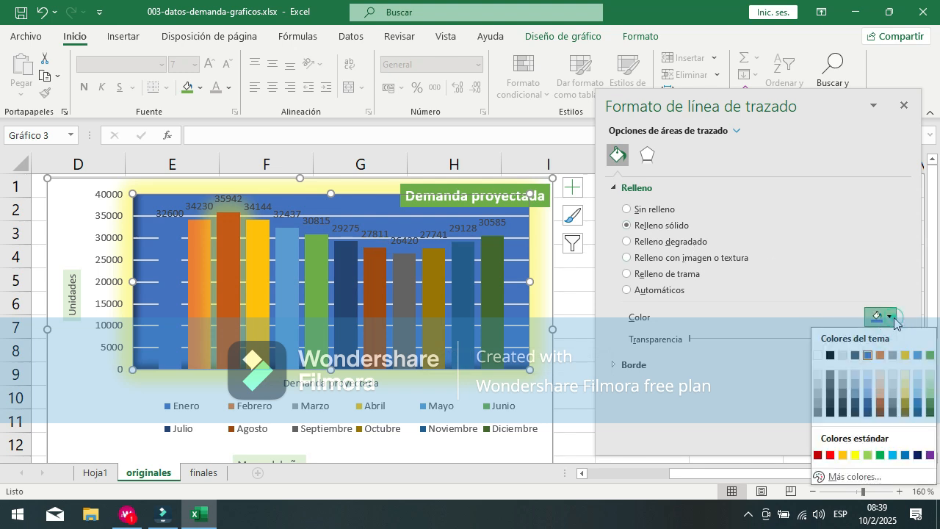
pyautogui.click(918, 377)
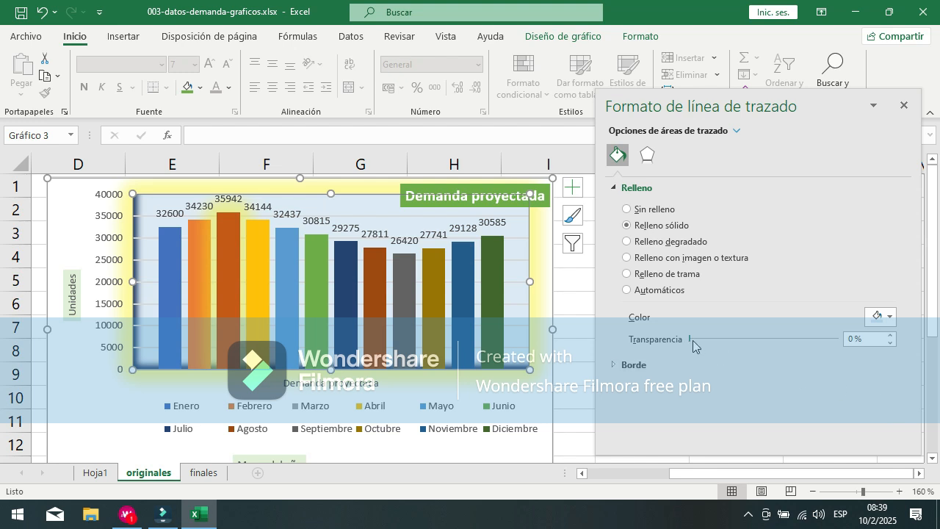
pyautogui.moveTo(704, 346); pyautogui.dragTo(712, 347)
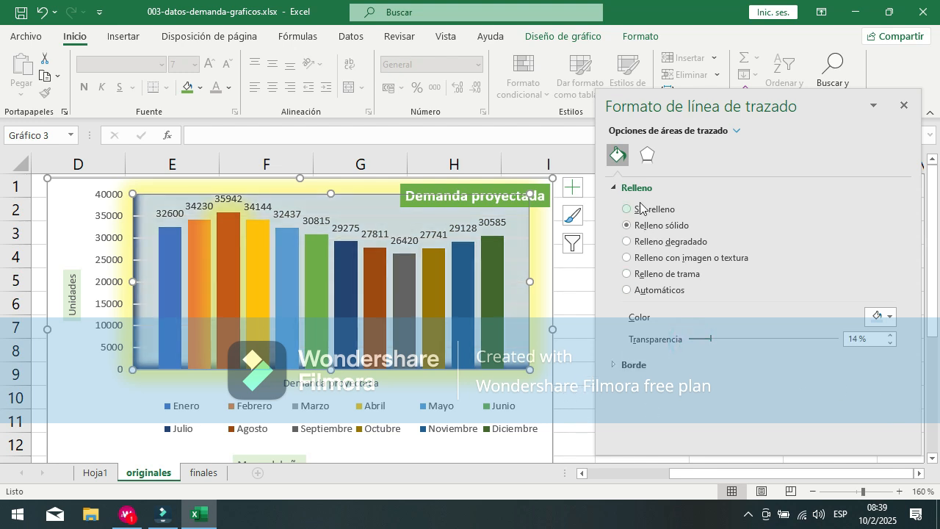
# Step: Give the plot area a solid-line border with the fourth compound line type
pyautogui.click(614, 363)
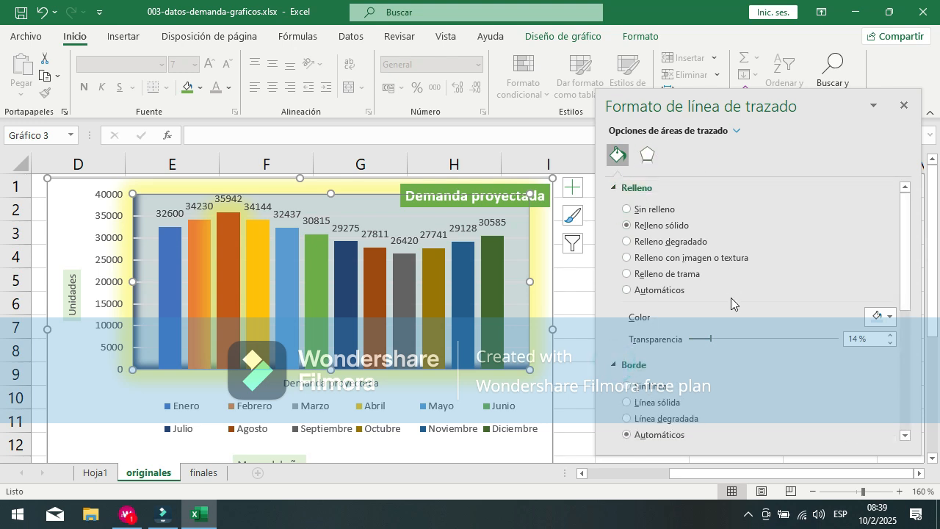
pyautogui.scroll(-3, 911, 305)
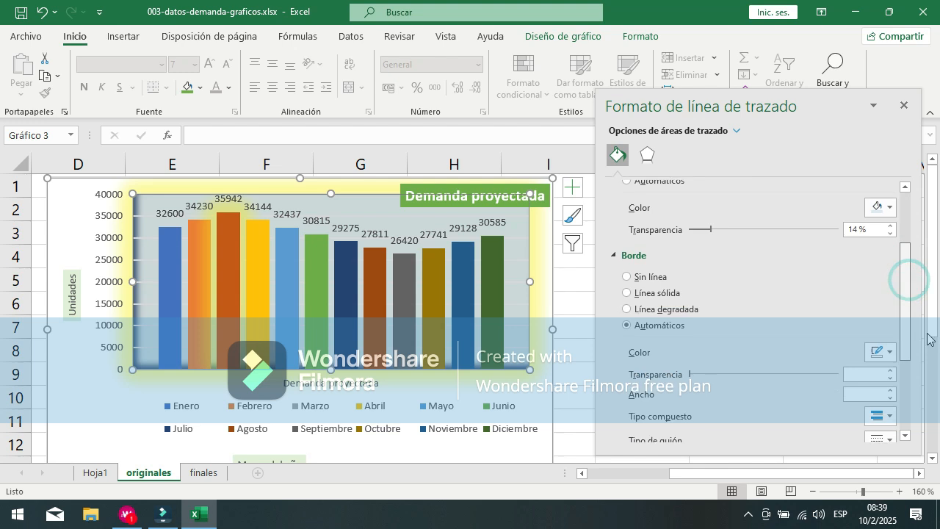
pyautogui.click(659, 283)
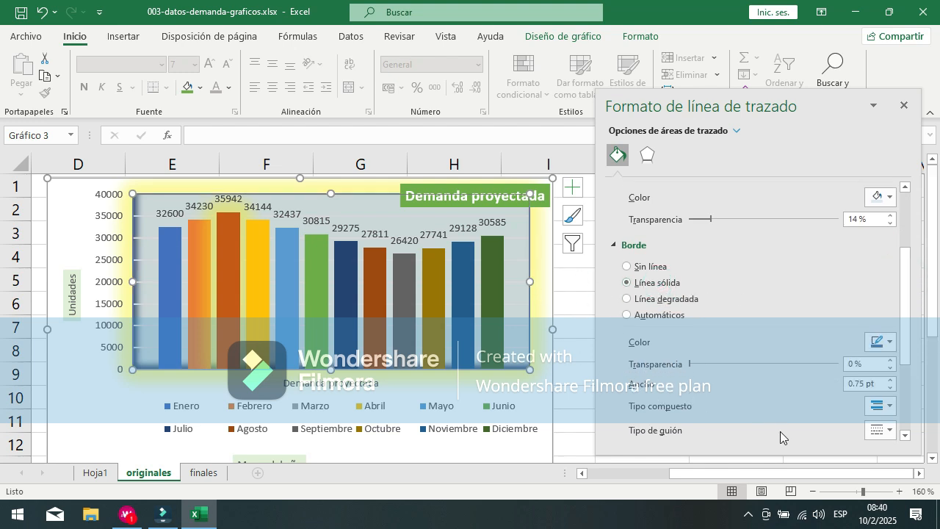
pyautogui.click(891, 409)
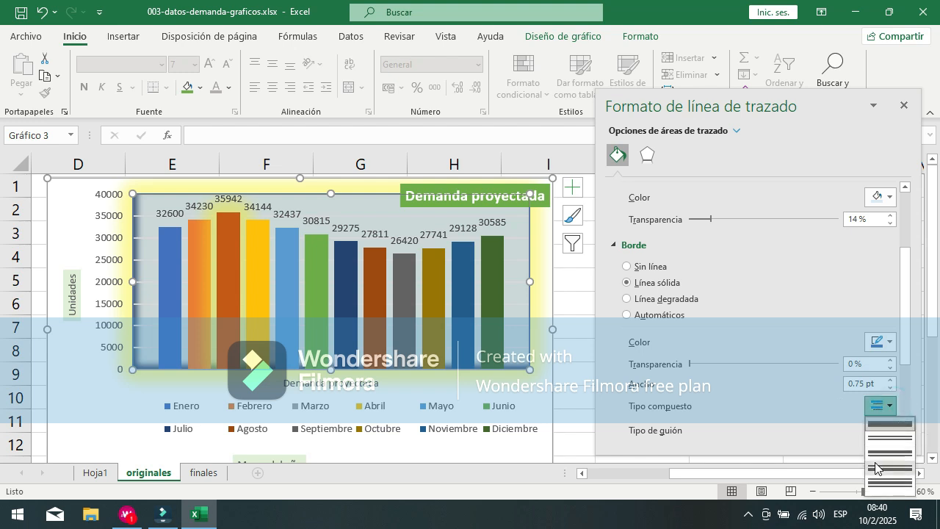
pyautogui.click(882, 464)
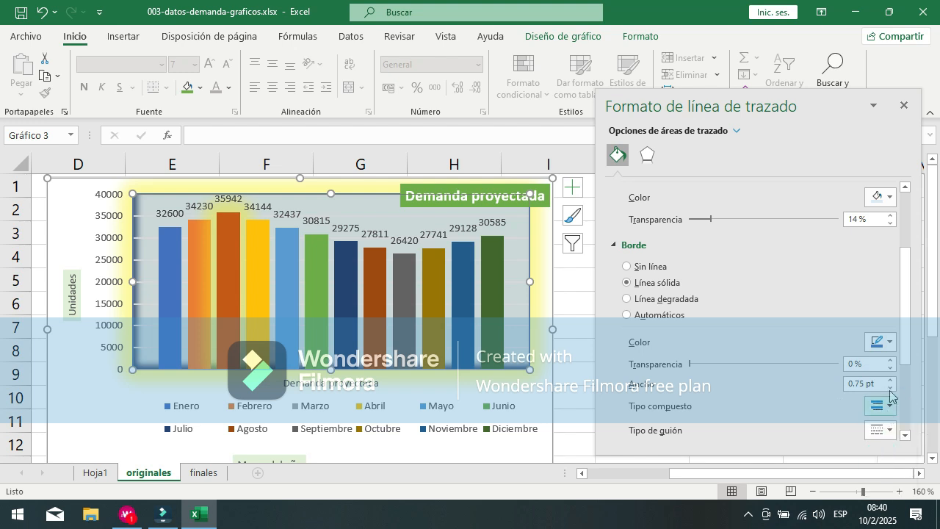
# Step: Set the plot area border's width to 2 pt and its join type to Unión angular, and select the legend
pyautogui.moveTo(909, 340); pyautogui.dragTo(939, 416)
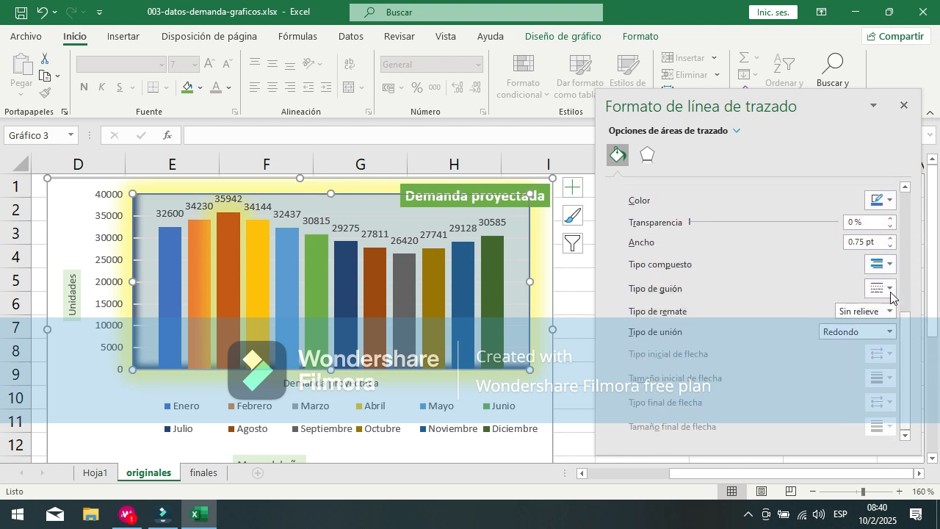
pyautogui.click(891, 237)
pyautogui.click(891, 238)
pyautogui.click(891, 238)
pyautogui.click(891, 238)
pyautogui.click(891, 238)
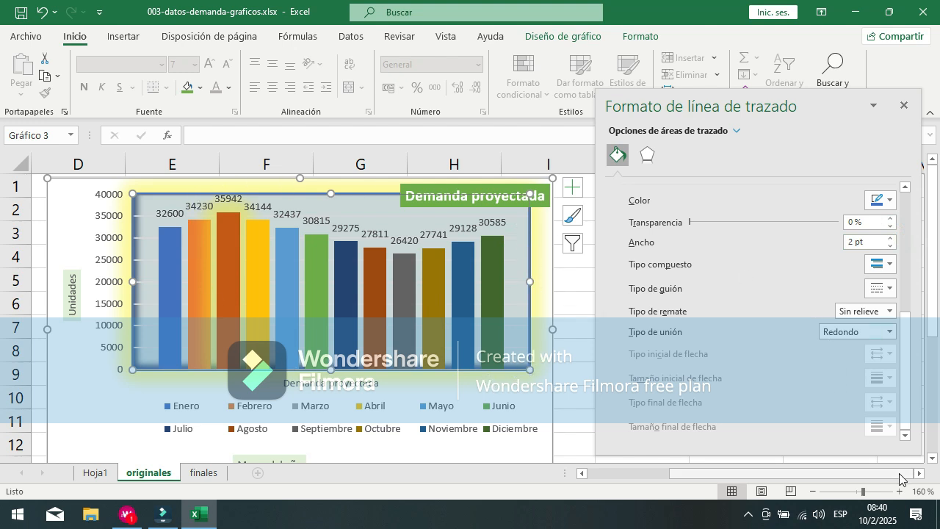
pyautogui.click(888, 332)
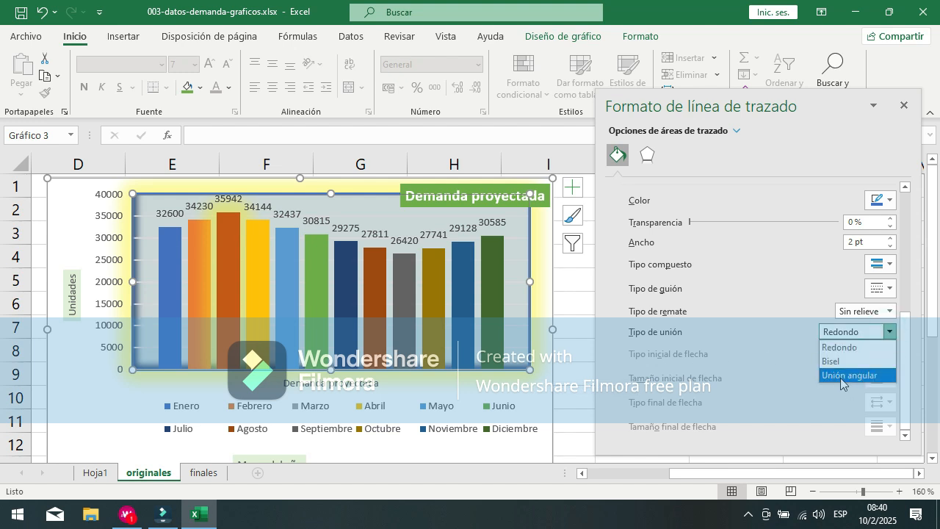
pyautogui.click(840, 376)
pyautogui.click(478, 404)
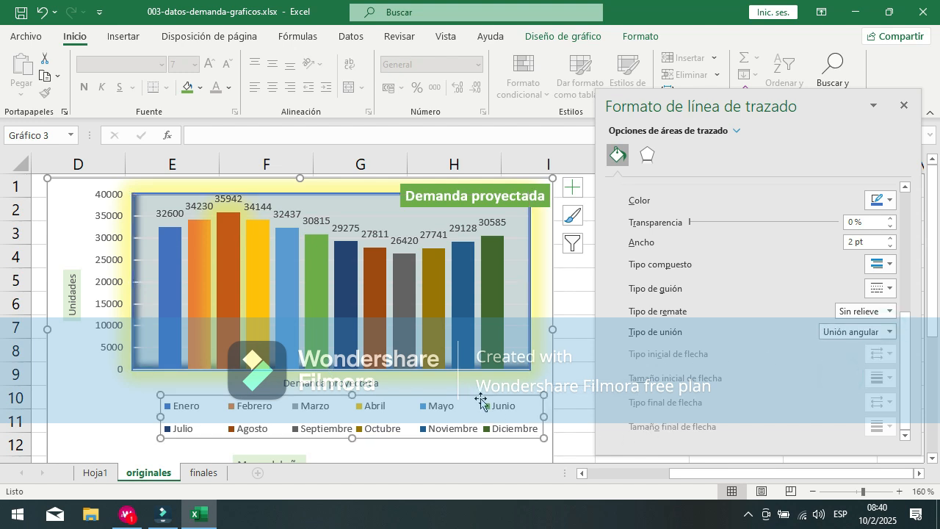
# Step: Set the join type of the chart's plot area border to Redondo
pyautogui.click(523, 368)
pyautogui.click(524, 363)
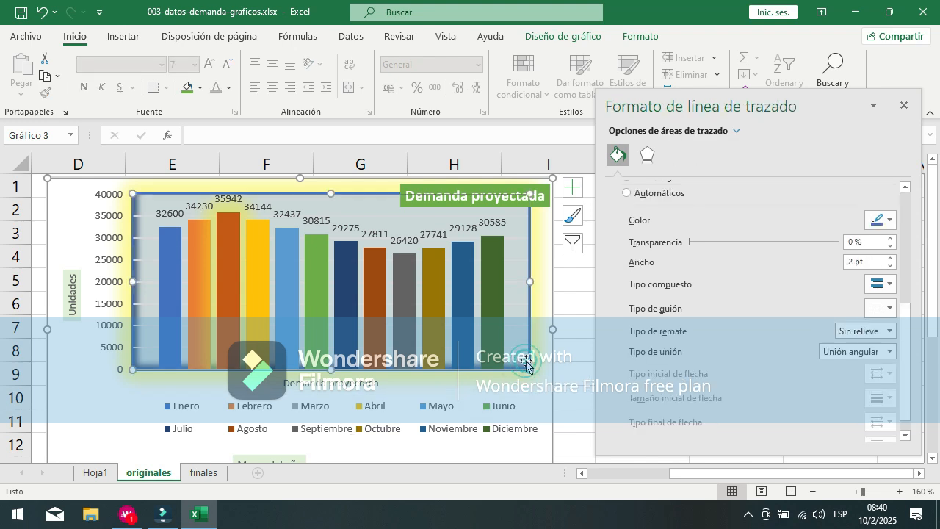
pyautogui.click(889, 352)
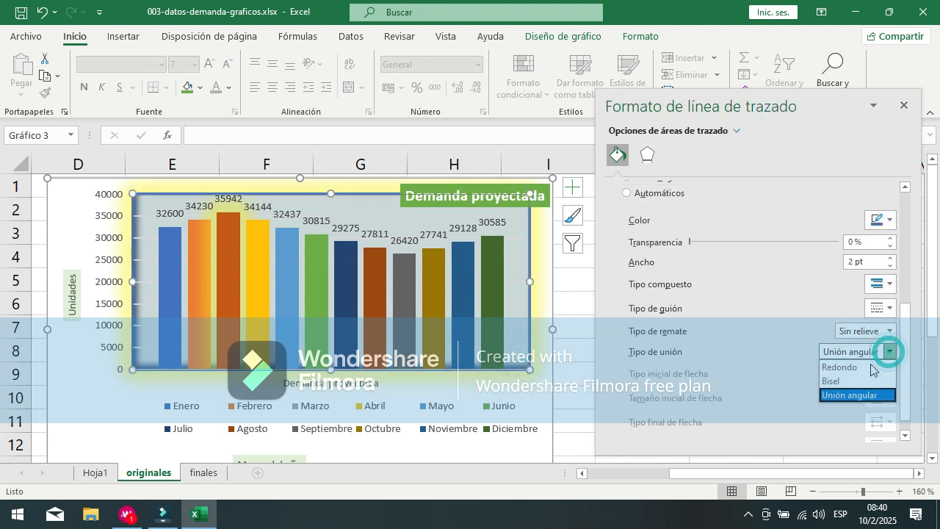
pyautogui.click(852, 365)
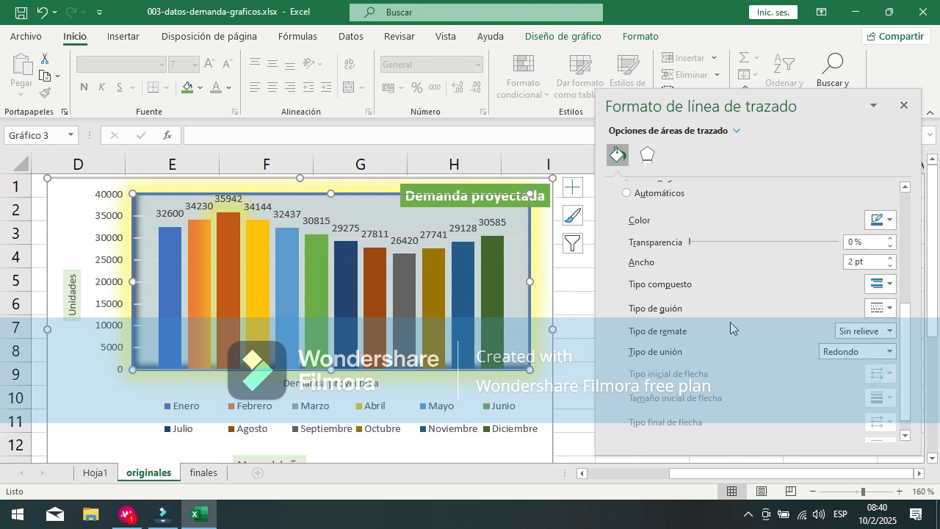
# Step: Switch the formatting options from the plot area to the chart's horizontal category axis, Eje Horizontal (Categoría)
pyautogui.moveTo(905, 361); pyautogui.dragTo(923, 214)
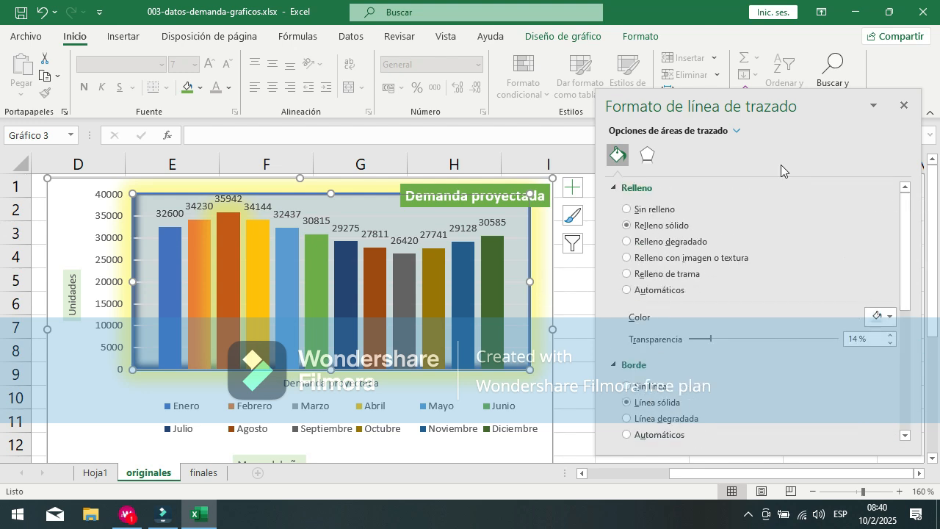
pyautogui.click(711, 132)
pyautogui.click(109, 401)
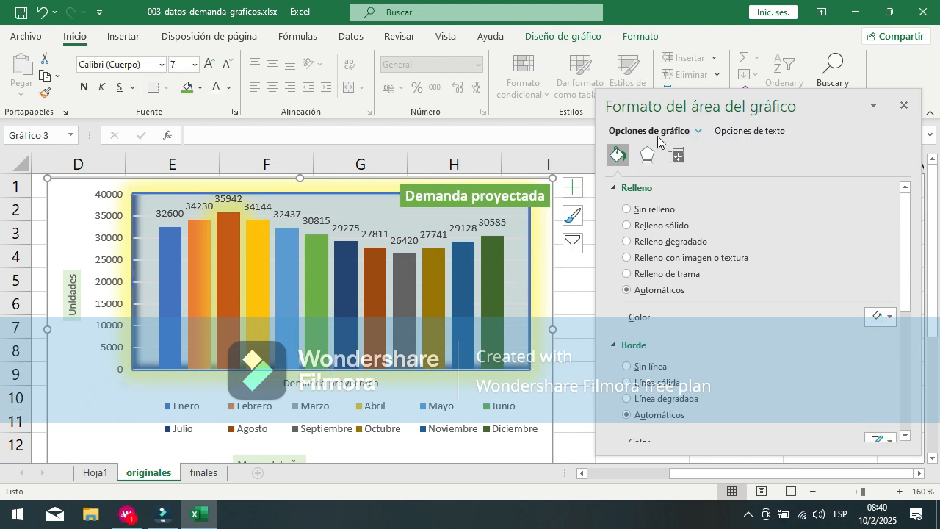
pyautogui.click(701, 132)
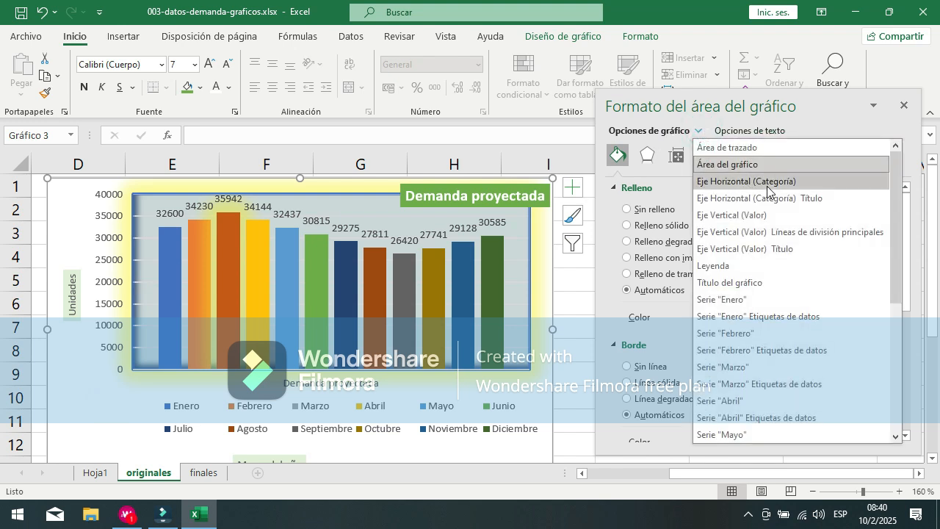
pyautogui.click(767, 186)
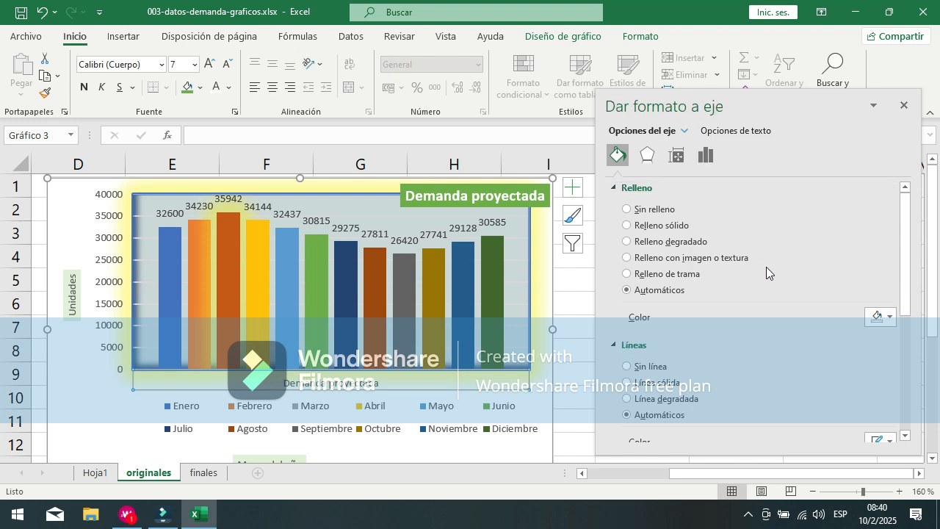
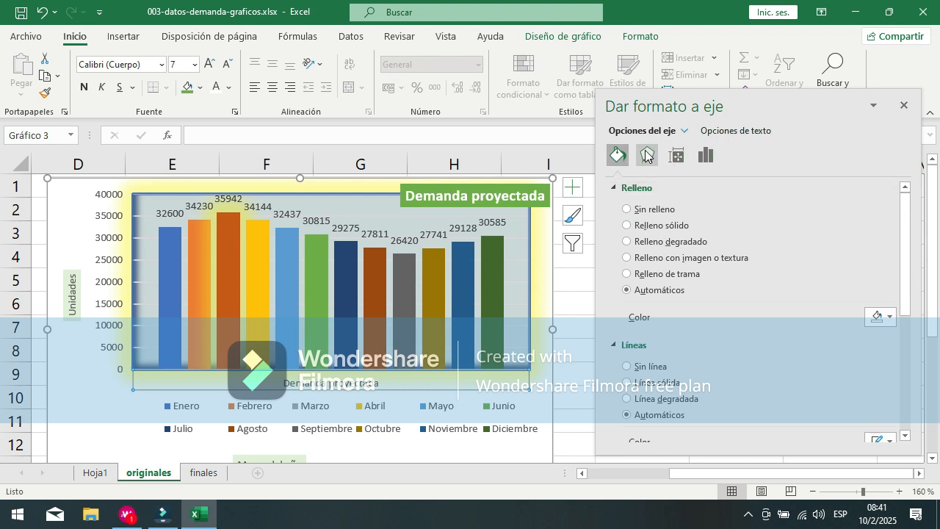
# Step: Review the horizontal axis's fill, line and effects options, and set its labels' vertical alignment to Arriba
pyautogui.moveTo(906, 213); pyautogui.dragTo(927, 176)
pyautogui.scroll(-7, 686, 334)
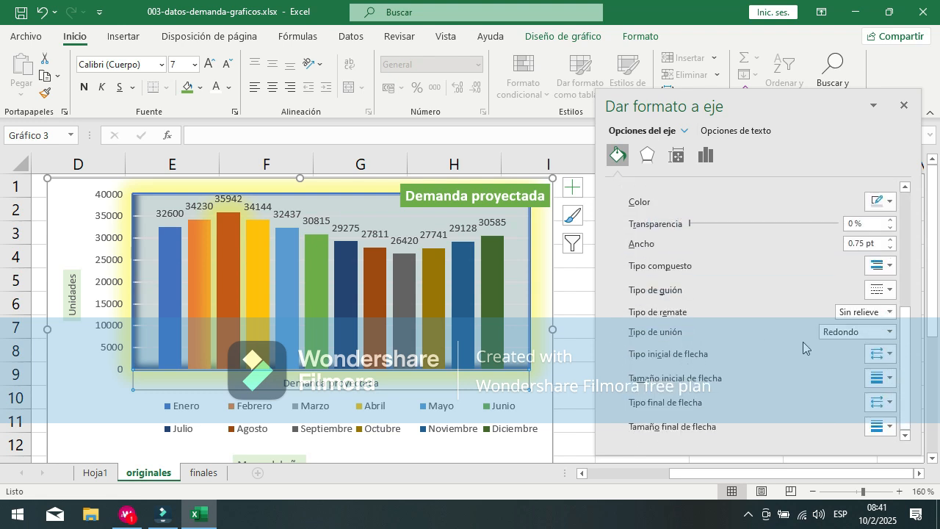
pyautogui.scroll(7, 804, 341)
pyautogui.click(648, 155)
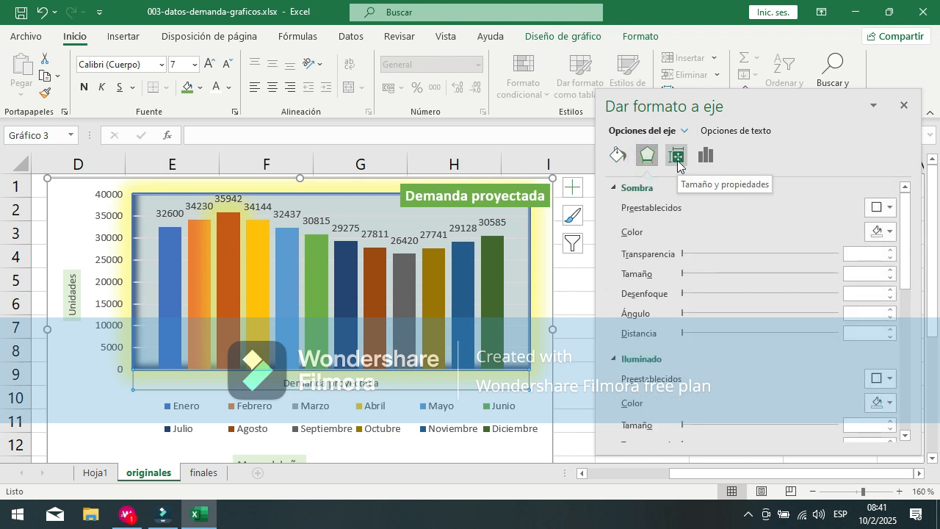
pyautogui.click(677, 157)
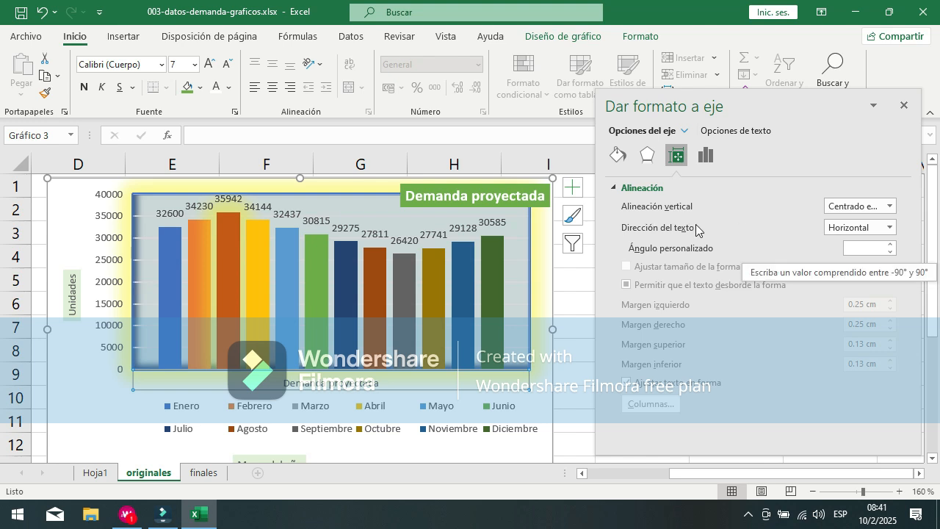
pyautogui.click(891, 207)
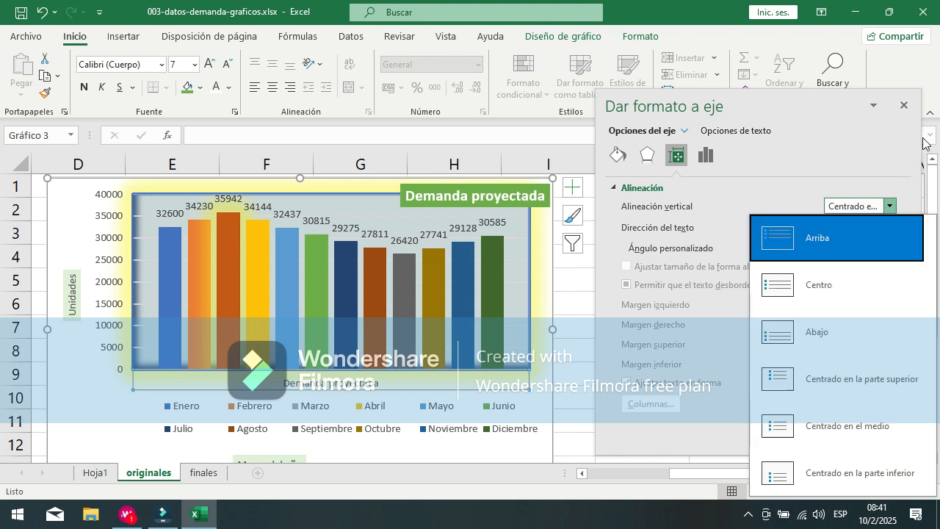
pyautogui.click(867, 137)
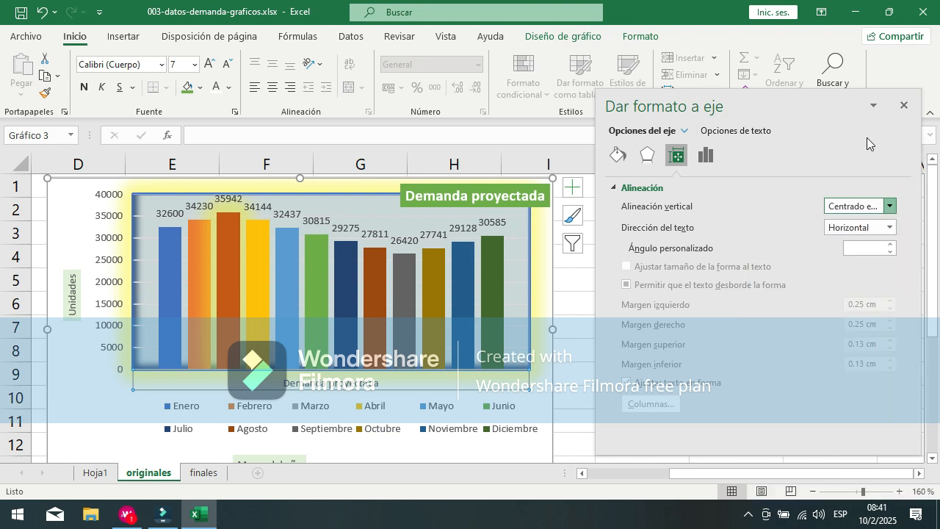
pyautogui.click(890, 207)
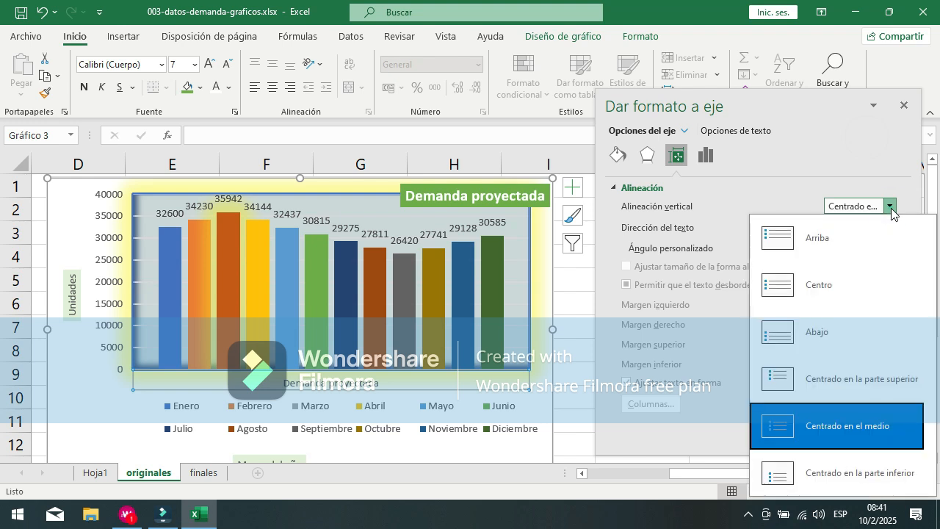
pyautogui.click(842, 235)
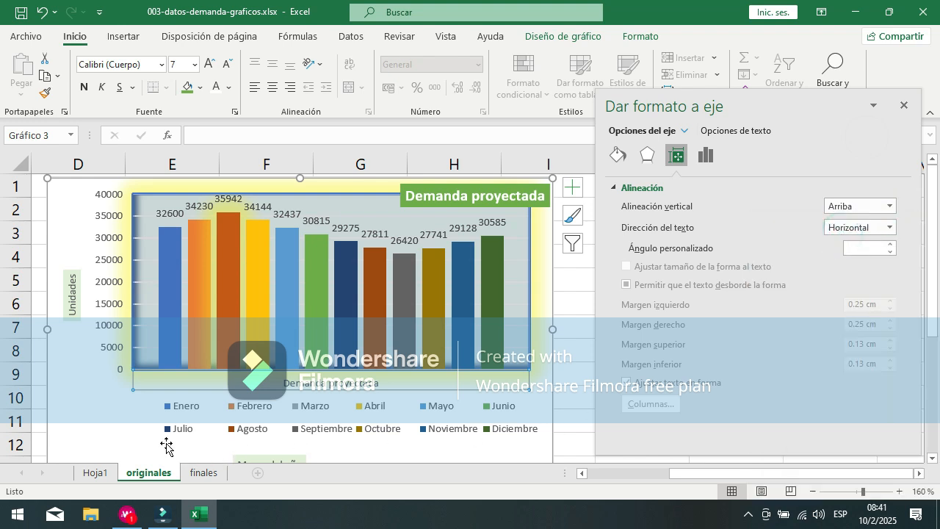
# Step: Try the text direction Girar texto 90° on the horizontal axis labels and restore it to Horizontal
pyautogui.click(888, 227)
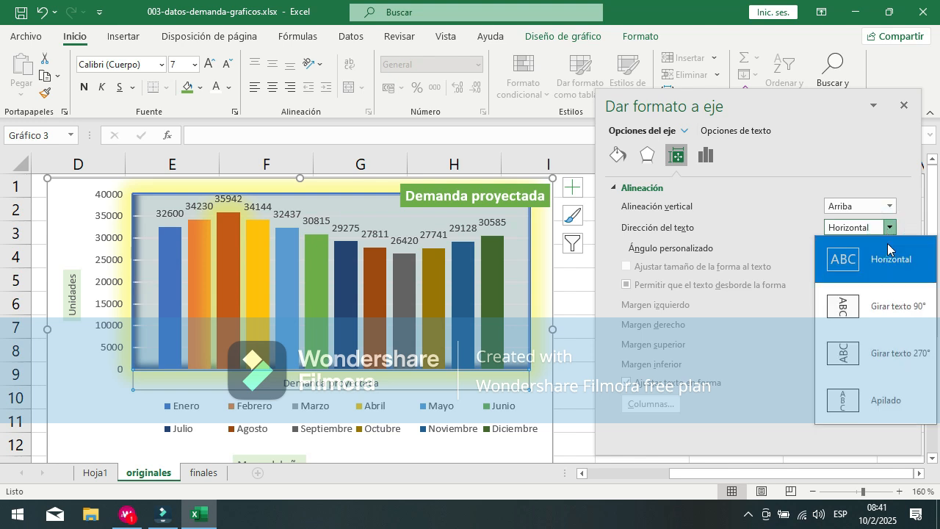
pyautogui.click(877, 308)
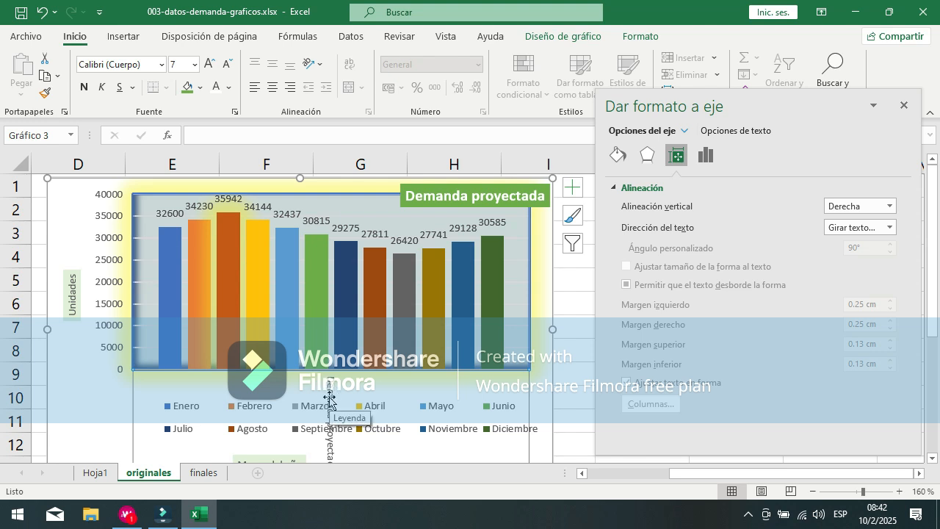
pyautogui.click(891, 228)
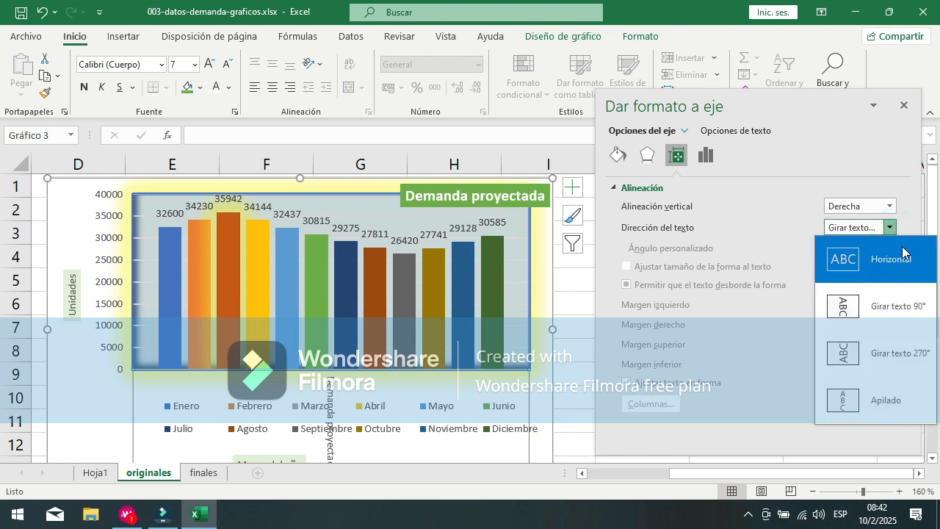
pyautogui.click(902, 253)
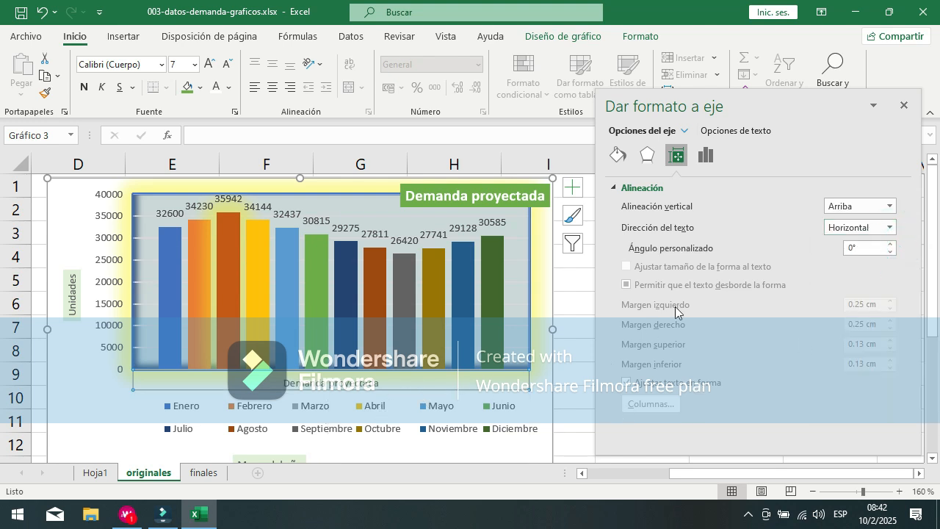
# Step: Give the horizontal axis labels a solid fill in the gold theme color
pyautogui.click(612, 158)
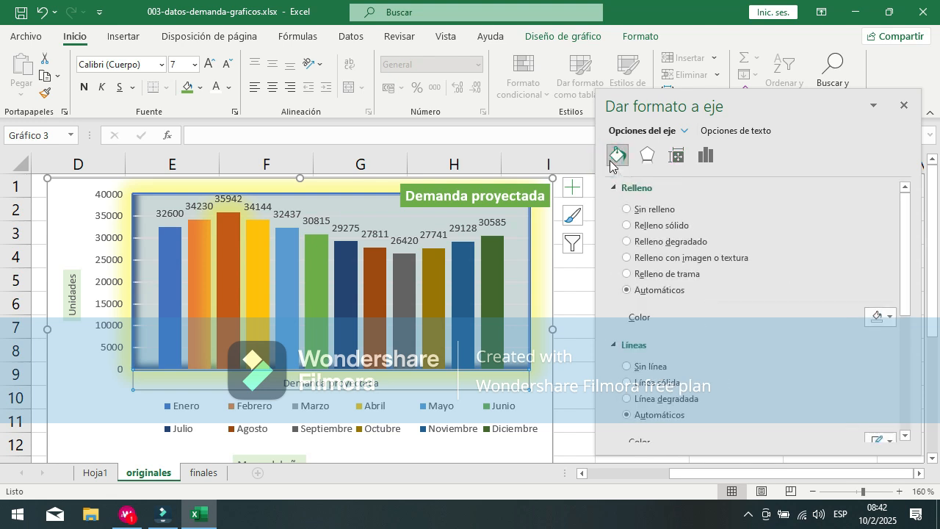
pyautogui.click(672, 225)
pyautogui.click(891, 316)
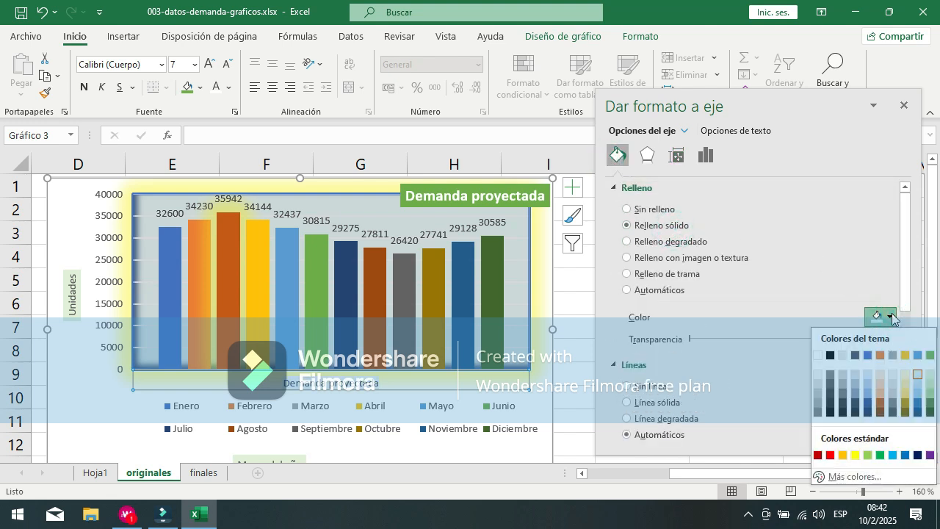
pyautogui.click(906, 356)
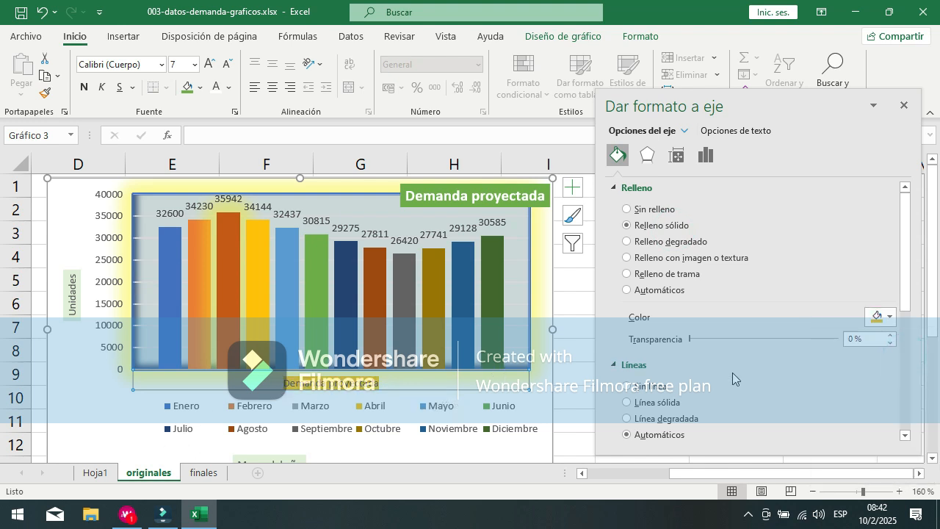
# Step: Change the horizontal axis labels' fill to standard yellow with 17% transparency
pyautogui.click(890, 317)
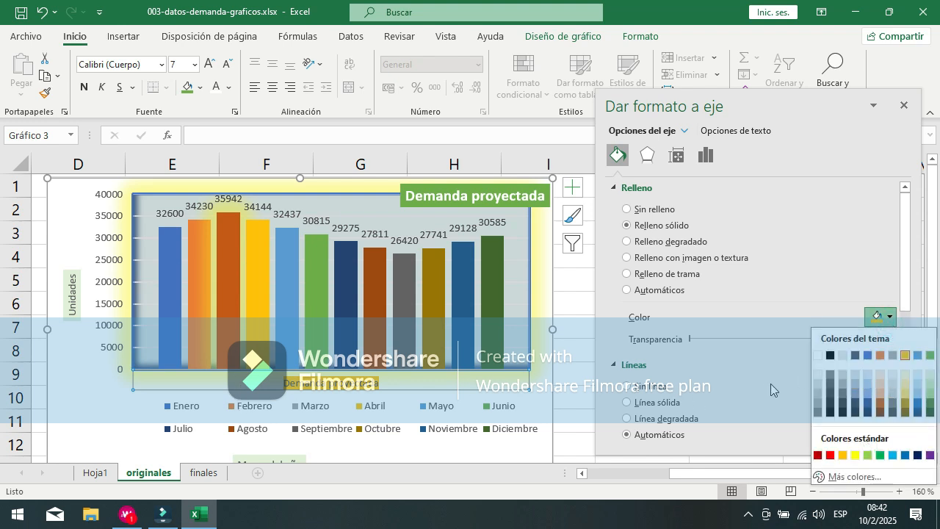
pyautogui.click(855, 456)
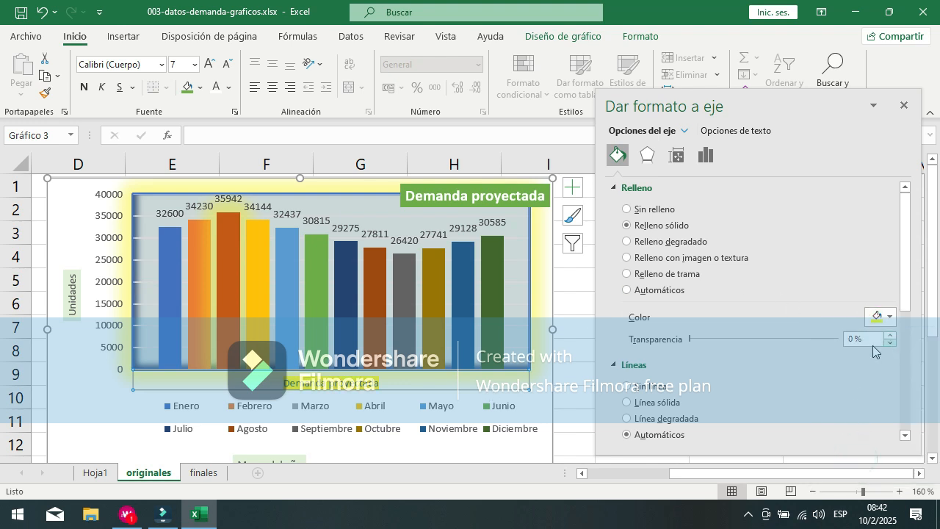
pyautogui.click(719, 336)
pyautogui.click(718, 343)
pyautogui.click(730, 342)
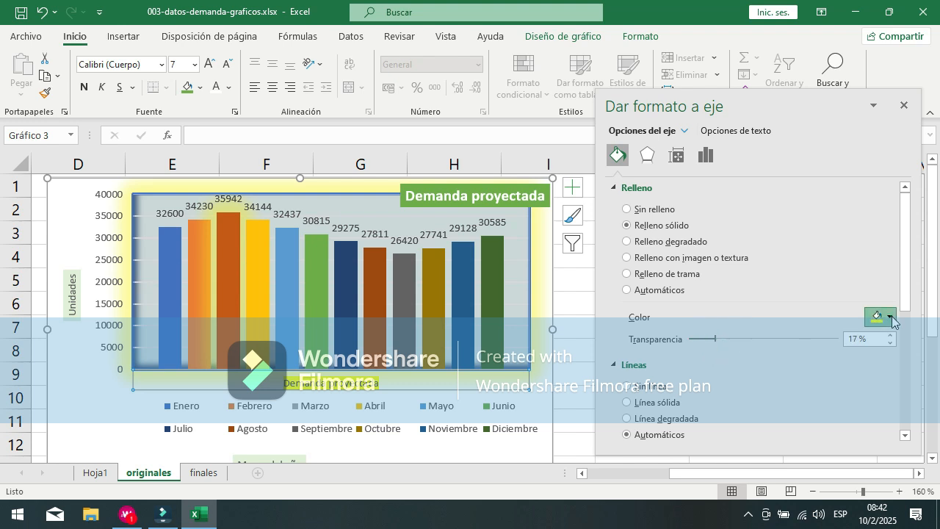
# Step: Recolor the horizontal axis labels' fill with a light gold theme tint and reduce its transparency to the minimum
pyautogui.click(891, 317)
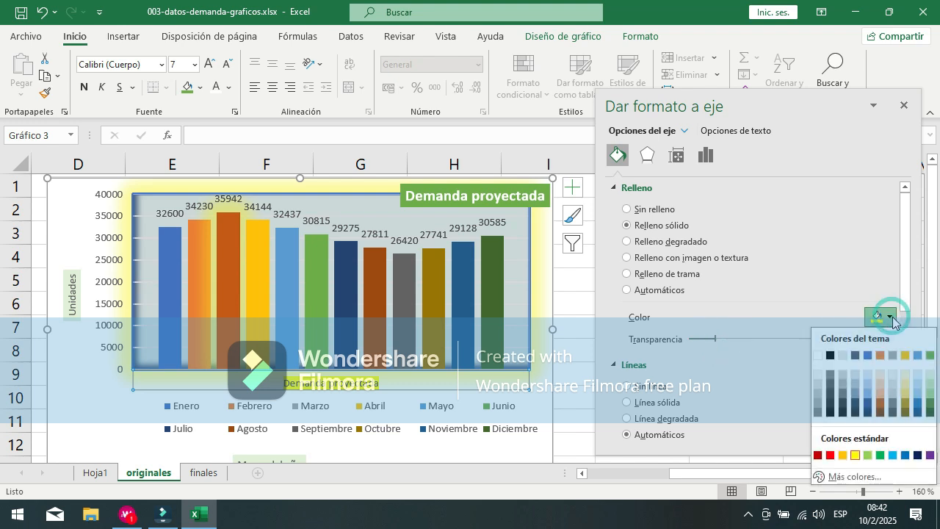
pyautogui.click(906, 380)
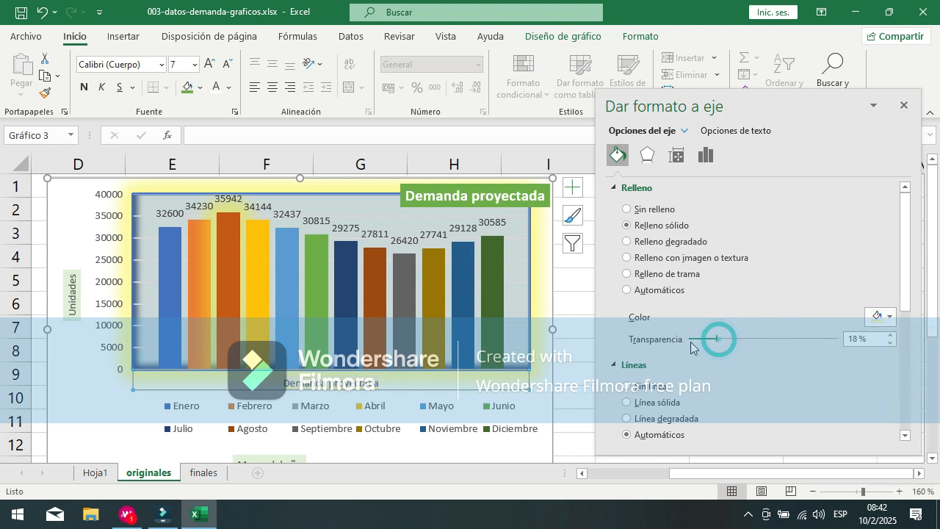
pyautogui.moveTo(717, 340); pyautogui.dragTo(684, 337)
# Step: Keep Eje Horizontal (Categoría) as the element being formatted and show its Opciones del eje settings
pyautogui.click(684, 131)
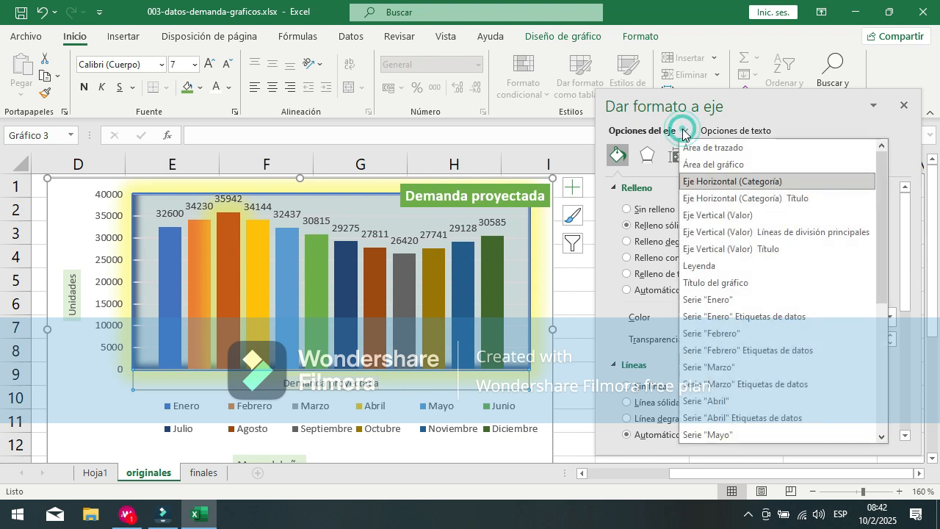
pyautogui.click(760, 184)
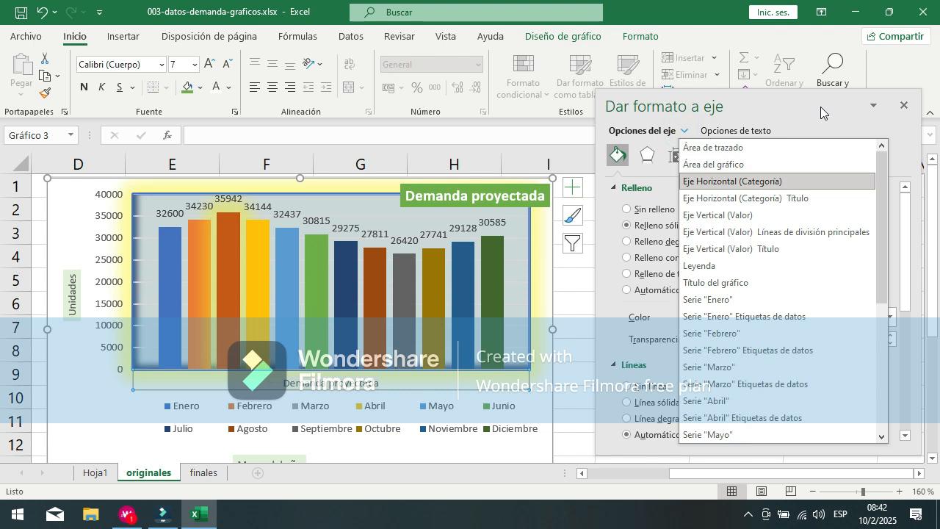
pyautogui.click(707, 157)
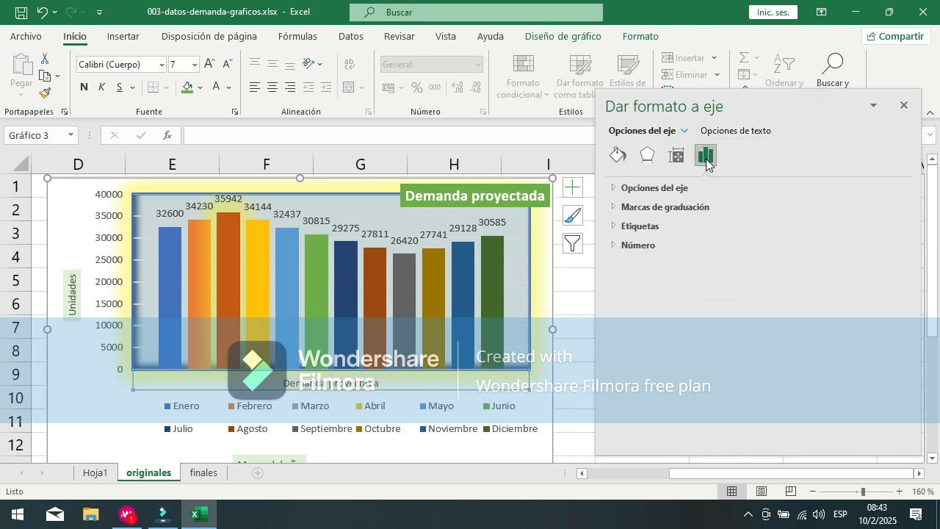
pyautogui.click(611, 189)
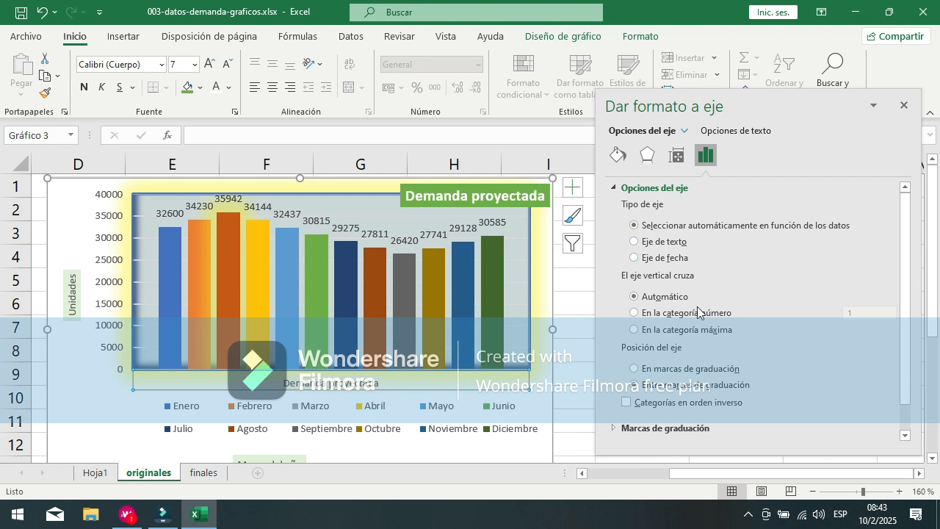
# Step: Try the axis types Eje de texto and Eje de fecha, and return to automatic selection based on the data
pyautogui.click(636, 243)
pyautogui.click(636, 260)
pyautogui.click(635, 244)
pyautogui.click(683, 132)
pyautogui.click(770, 182)
pyautogui.click(774, 229)
# Step: Try crossing the vertical axis at category number 1 and at the maximum category, and restore Automático
pyautogui.click(672, 314)
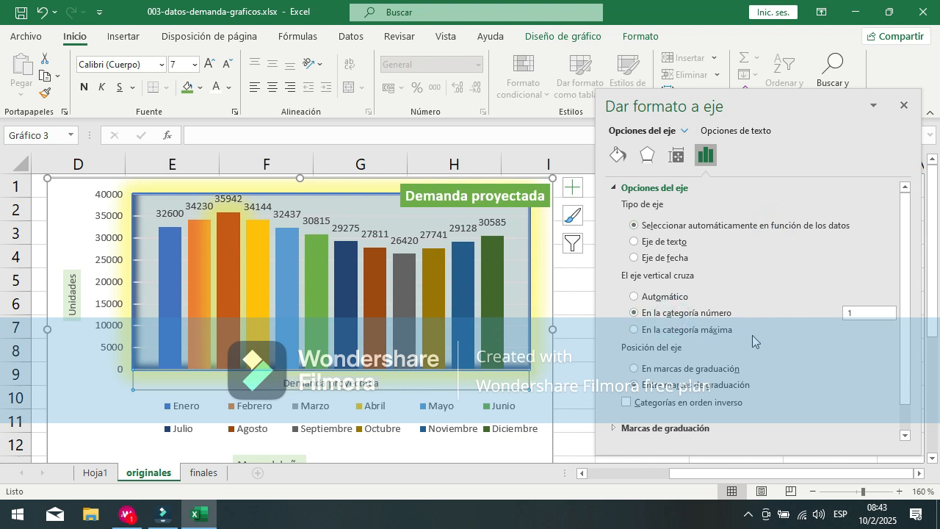
pyautogui.click(694, 334)
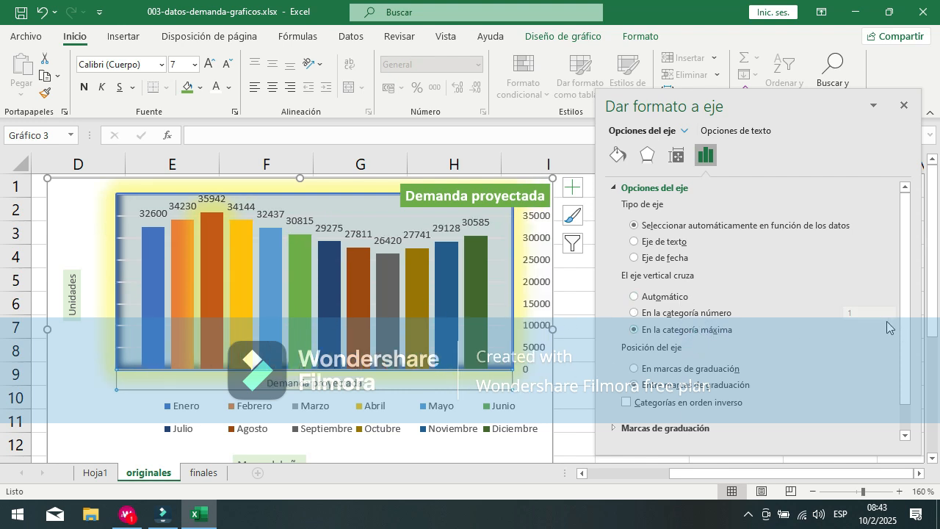
pyautogui.click(701, 313)
pyautogui.click(652, 298)
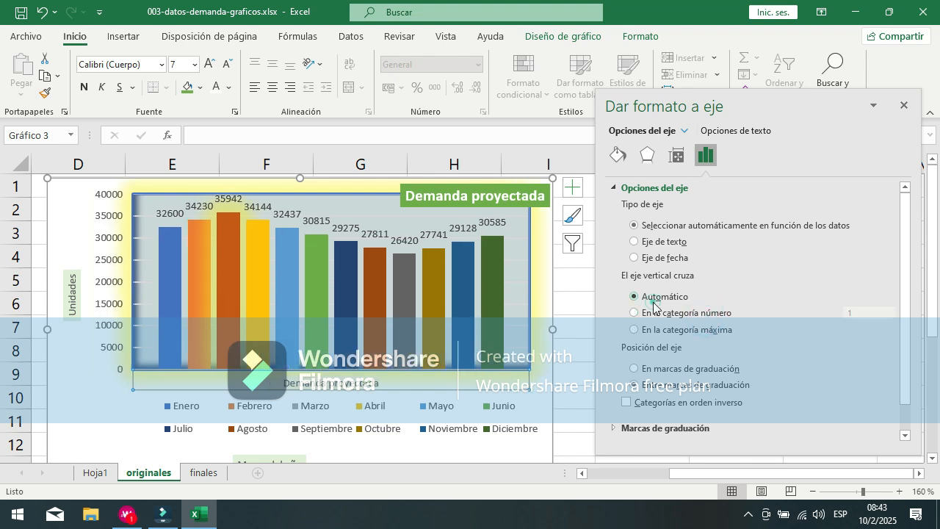
# Step: Compare the category number and maximum category crossing options once more, and set the vertical axis crossing back to Automático
pyautogui.click(717, 316)
pyautogui.click(703, 330)
pyautogui.click(704, 312)
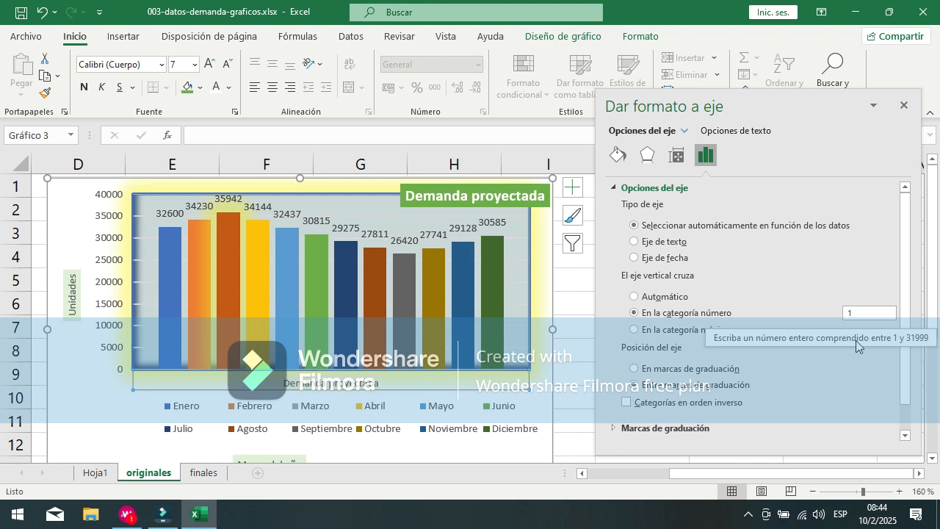
pyautogui.click(647, 330)
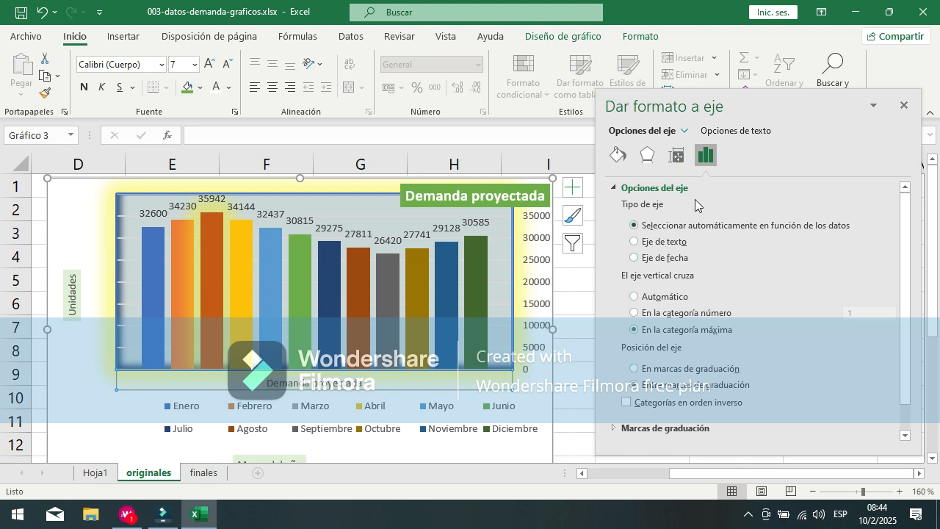
pyautogui.click(683, 131)
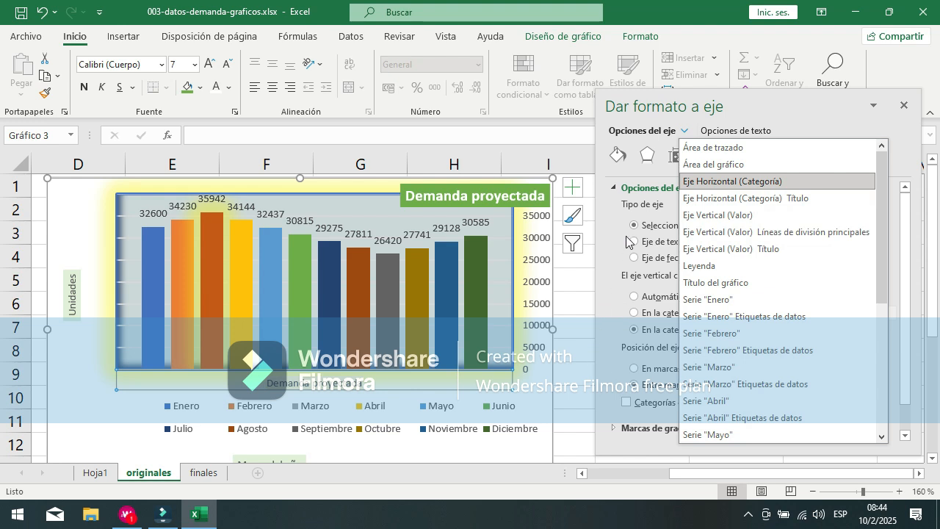
pyautogui.click(652, 226)
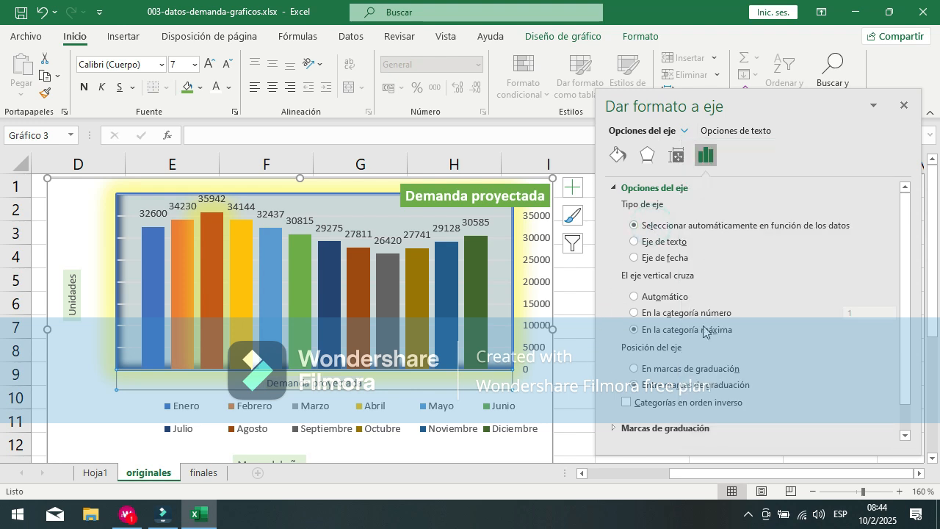
pyautogui.click(663, 298)
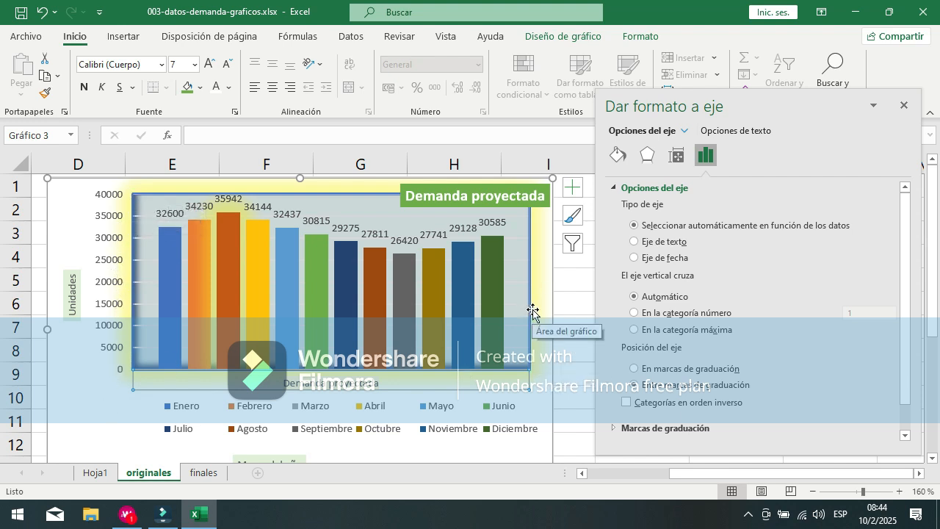
# Step: Try showing the horizontal axis categories in reverse order and turn Categorías en orden inverso off again
pyautogui.scroll(-1, 824, 335)
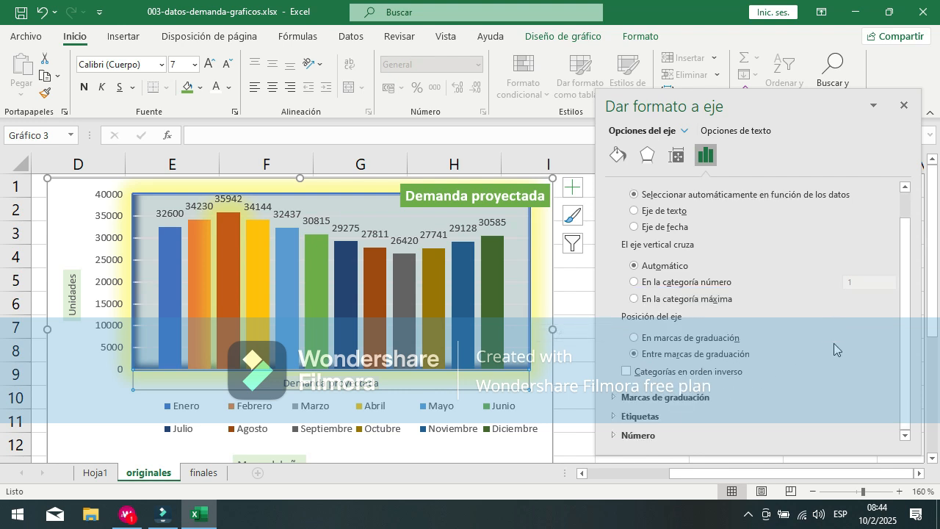
pyautogui.click(627, 372)
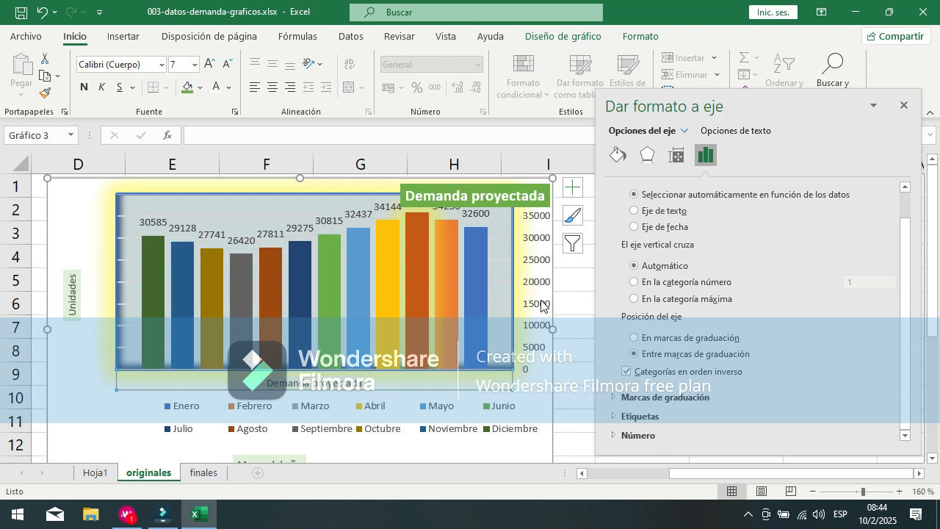
pyautogui.click(666, 379)
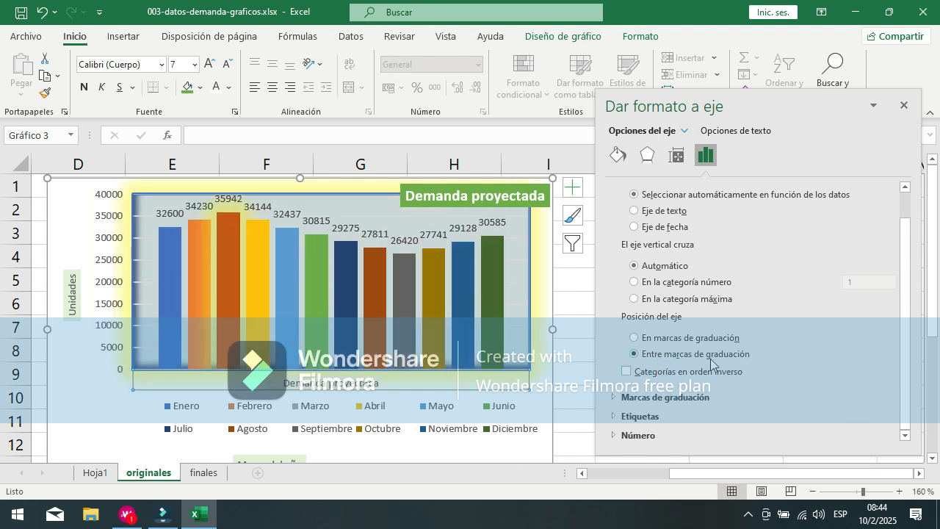
# Step: Examine the horizontal axis's tick mark settings, including the choices for Tipo principal and Tipo secundario
pyautogui.click(613, 398)
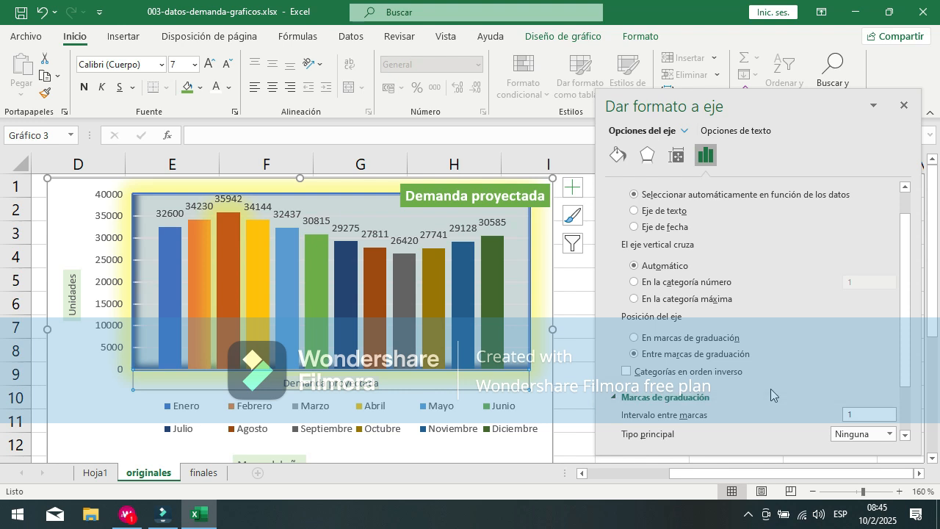
pyautogui.scroll(-2, 834, 391)
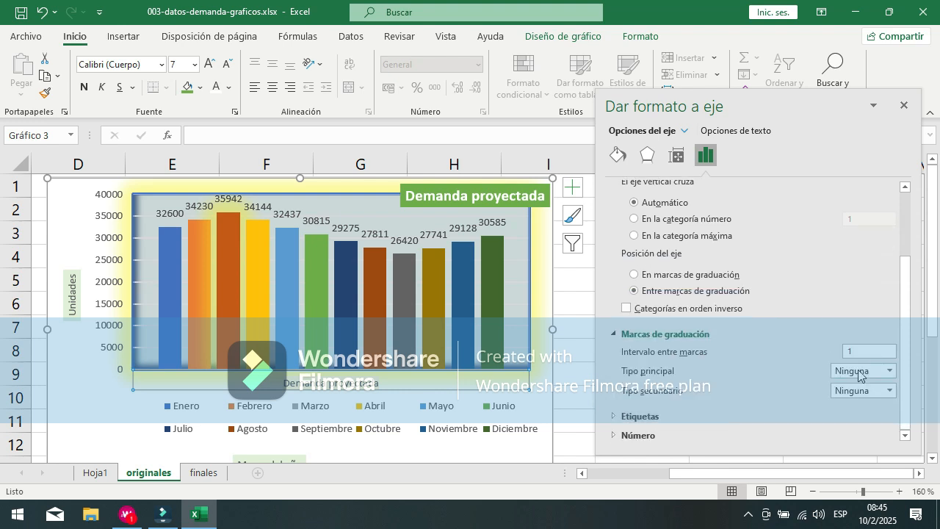
pyautogui.click(887, 379)
pyautogui.click(888, 373)
pyautogui.click(878, 393)
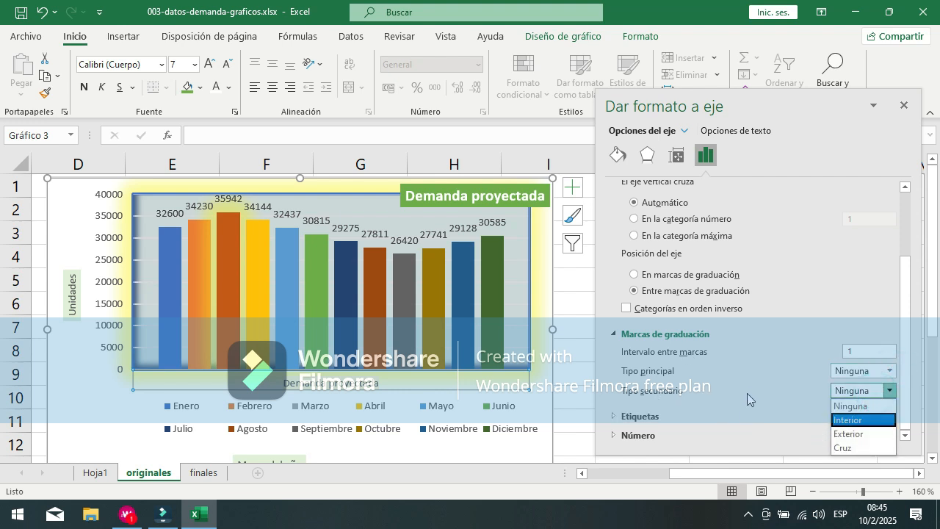
# Step: Try a horizontal axis label distance of 350 and set it back to 100
pyautogui.click(613, 417)
pyautogui.click(614, 417)
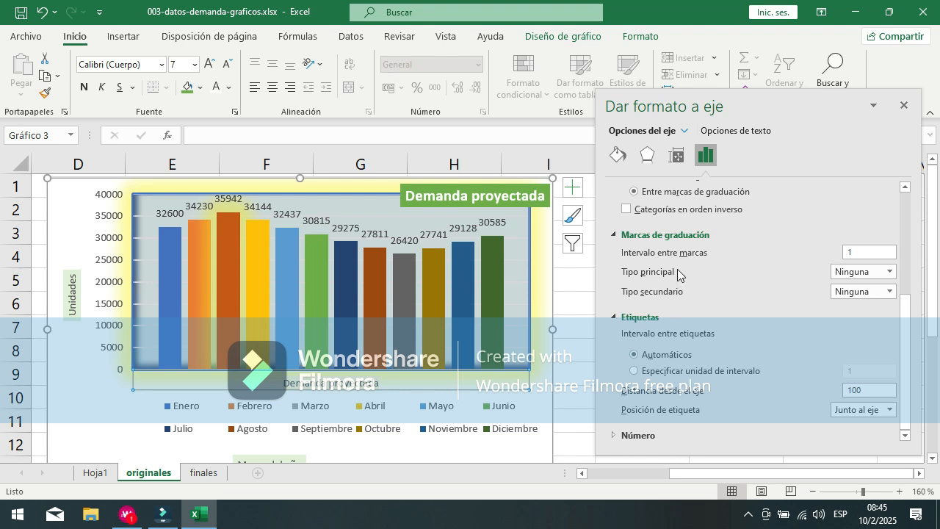
pyautogui.click(878, 390)
pyautogui.doubleClick(879, 395)
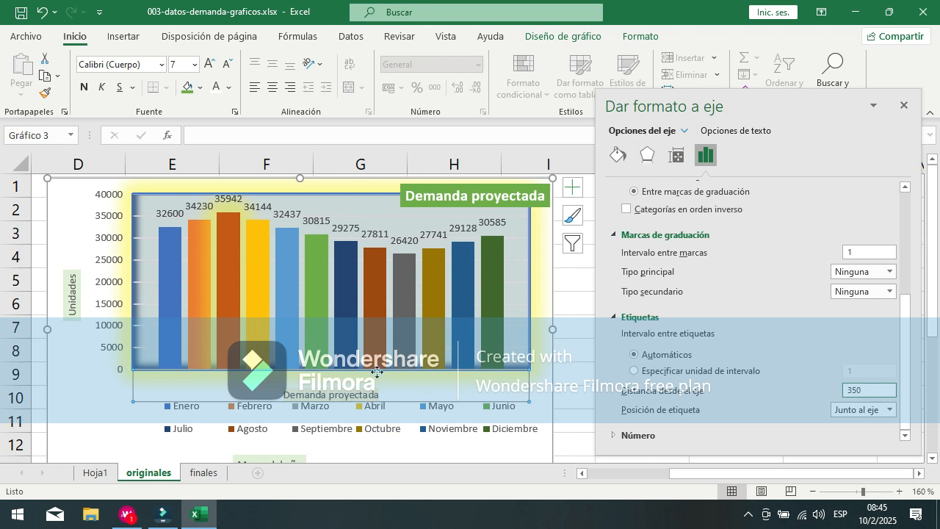
pyautogui.doubleClick(881, 390)
pyautogui.write('100')
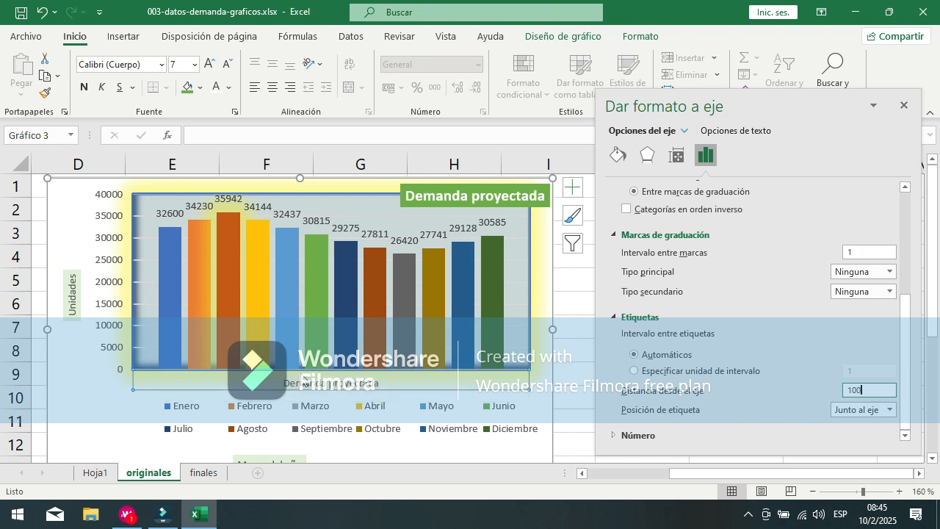
# Step: Reselect the Eje Horizontal (Categoría) element and examine its number format settings
pyautogui.click(327, 389)
pyautogui.click(314, 397)
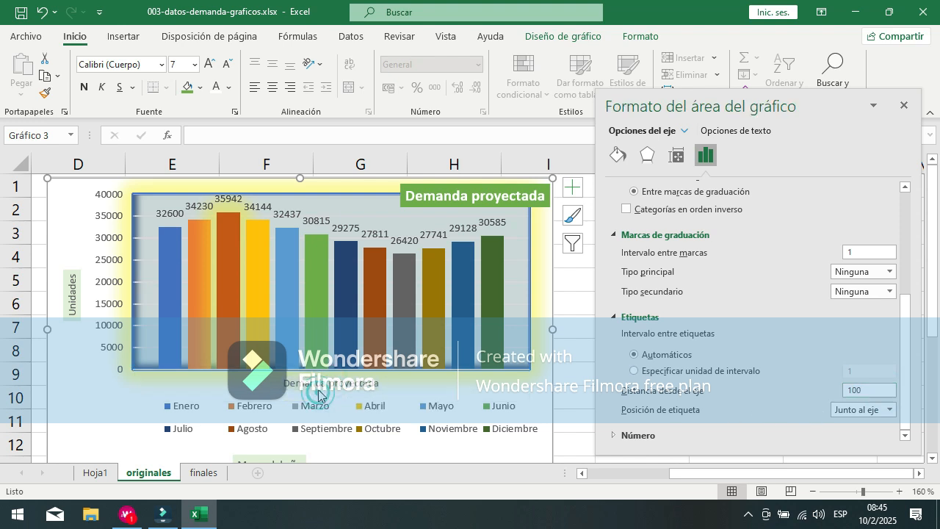
pyautogui.click(309, 390)
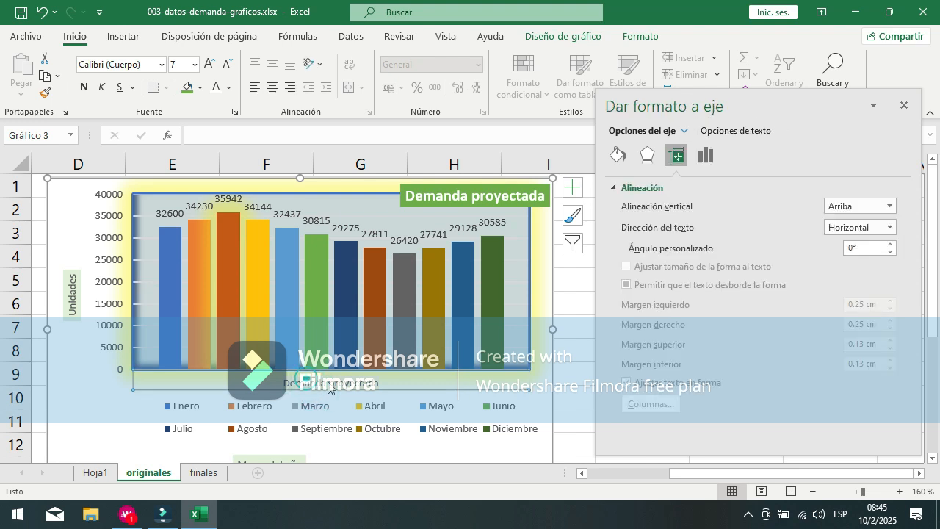
pyautogui.click(61, 301)
pyautogui.click(289, 387)
pyautogui.click(375, 381)
pyautogui.click(684, 132)
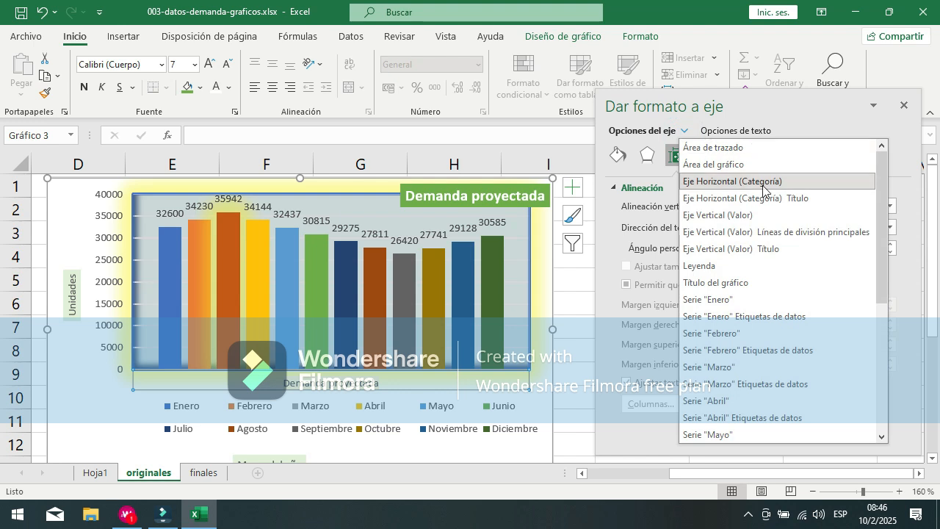
pyautogui.click(731, 184)
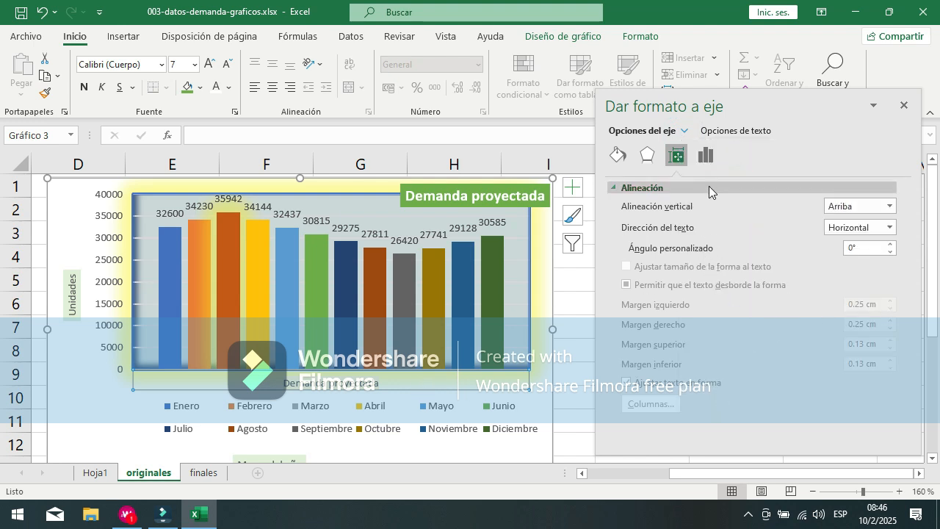
pyautogui.click(706, 155)
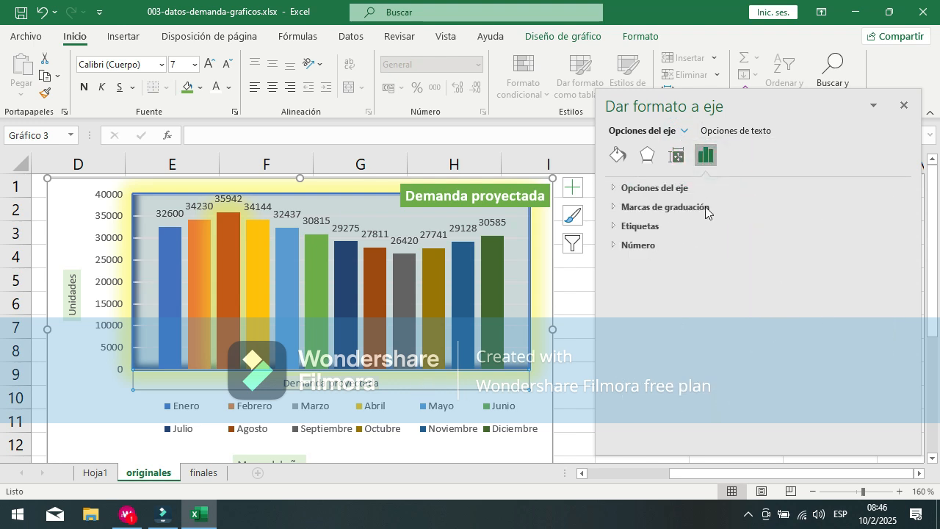
pyautogui.click(612, 246)
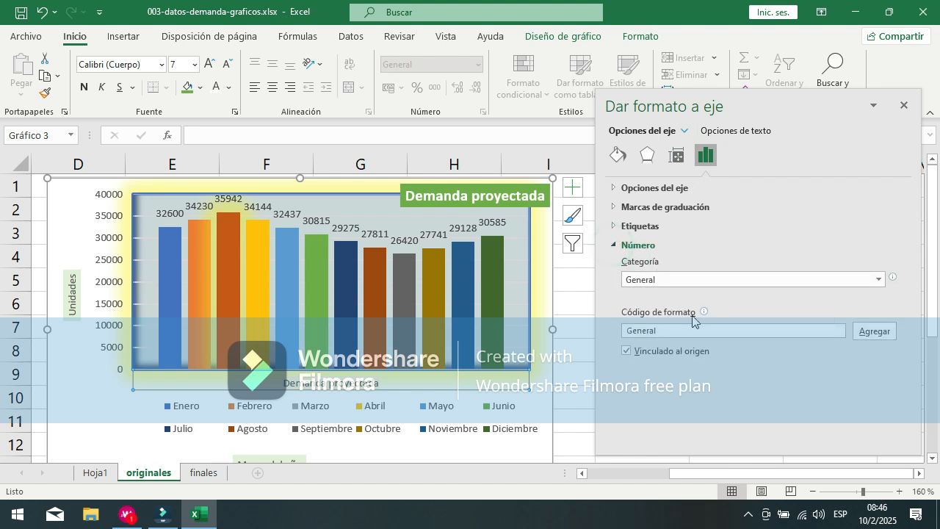
# Step: Select the chart's legend and examine its fill, border and position options
pyautogui.click(680, 129)
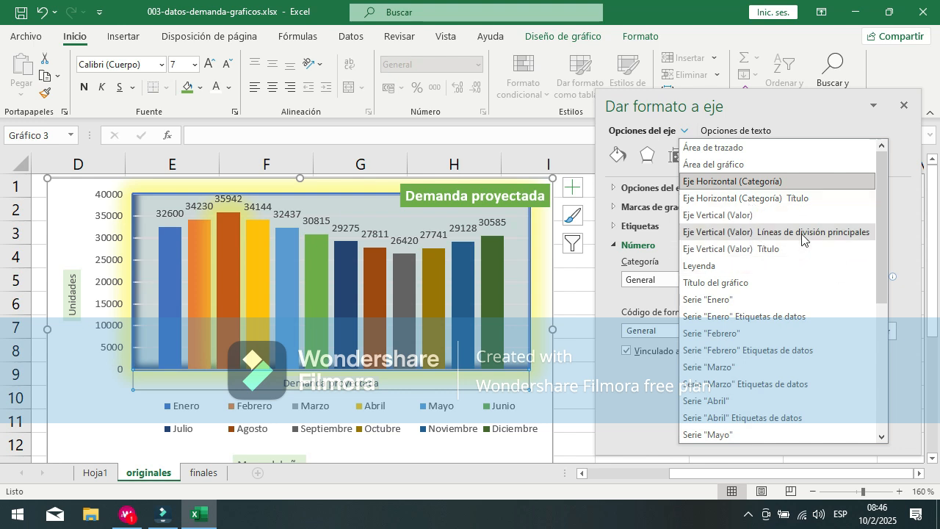
pyautogui.click(703, 268)
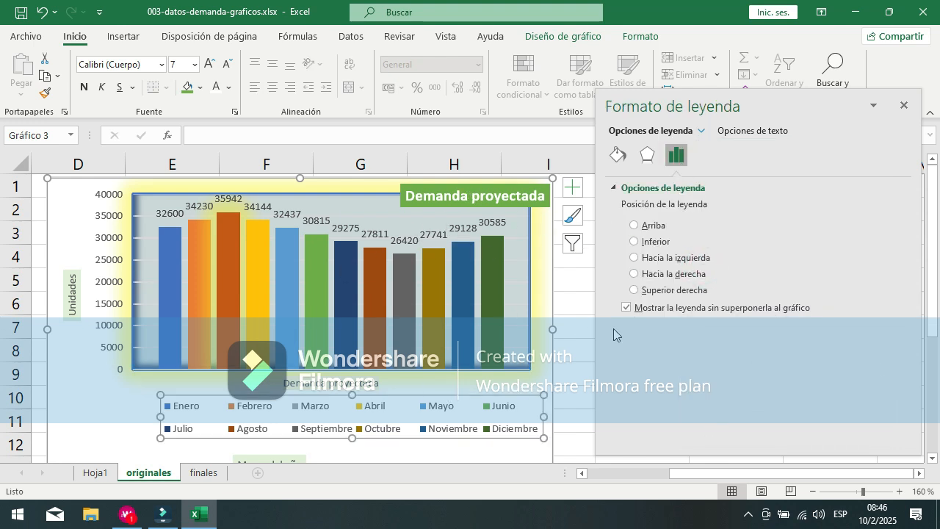
pyautogui.click(703, 130)
pyautogui.click(719, 267)
pyautogui.click(618, 153)
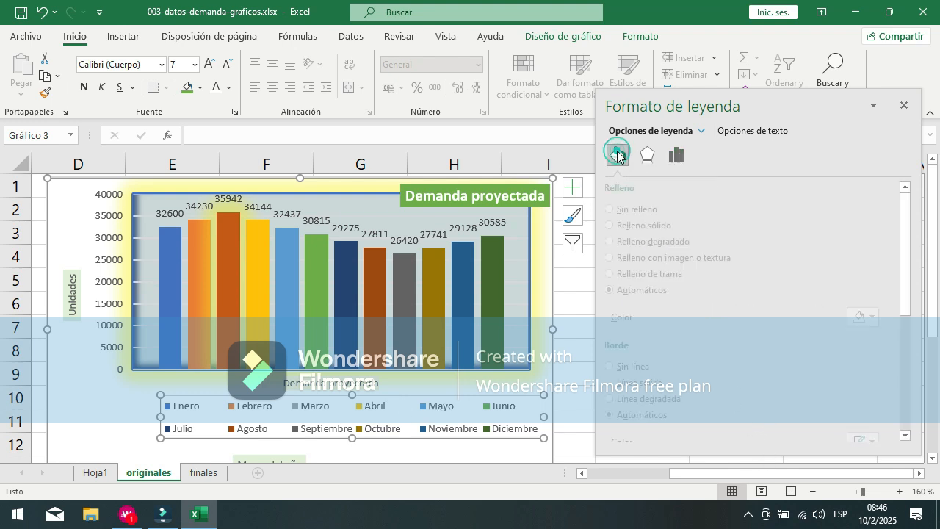
pyautogui.click(674, 156)
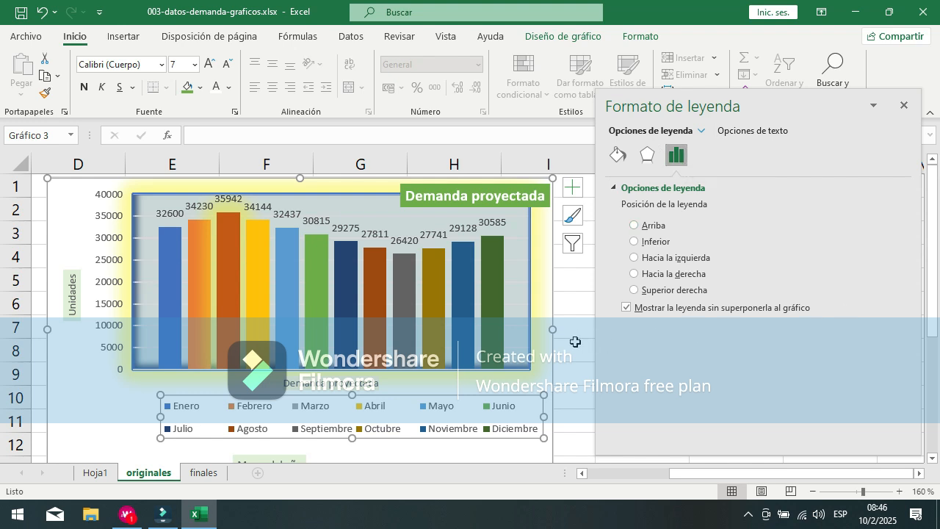
# Step: Try the legend positions Arriba, Inferior, Hacia la izquierda, Hacia la derecha and Superior derecha
pyautogui.click(649, 229)
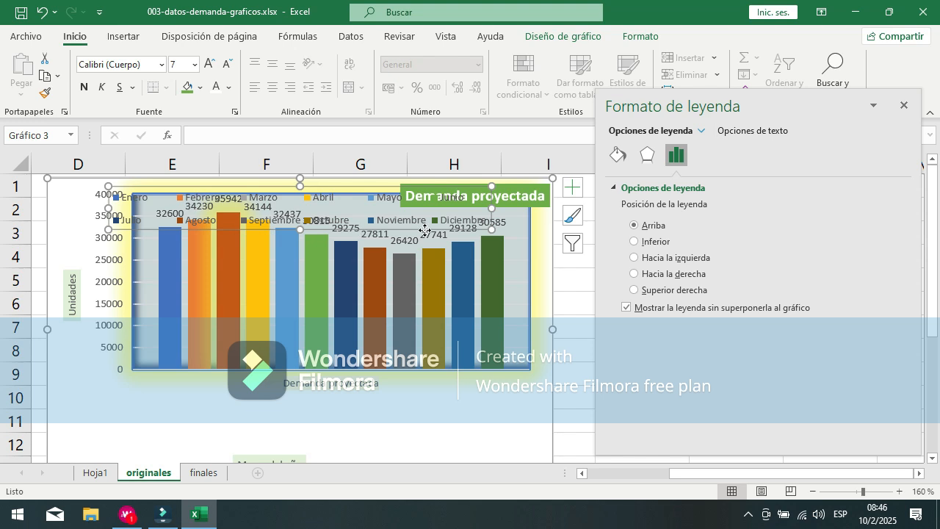
pyautogui.click(648, 241)
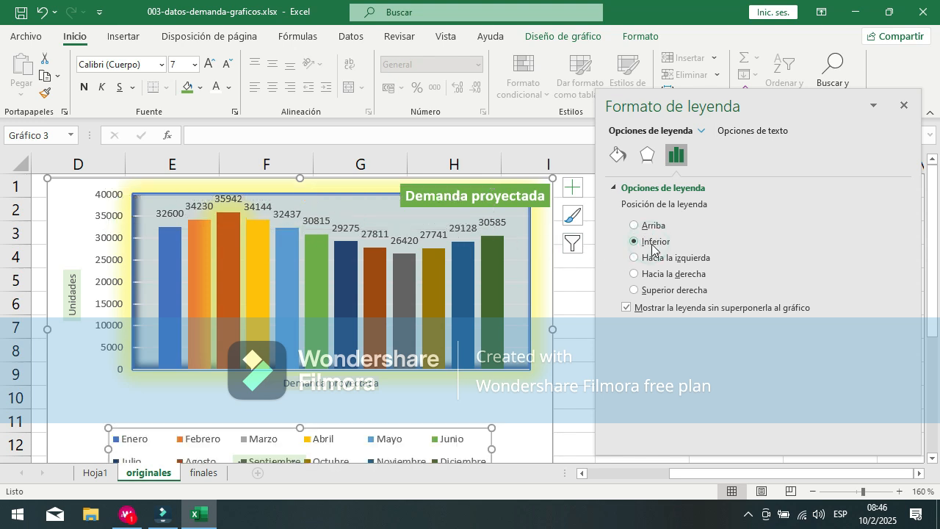
pyautogui.click(659, 262)
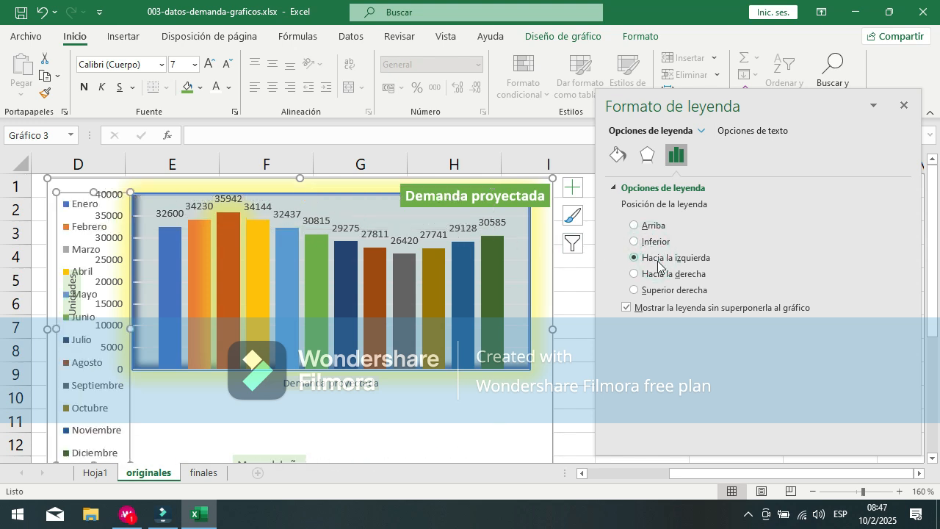
pyautogui.click(661, 276)
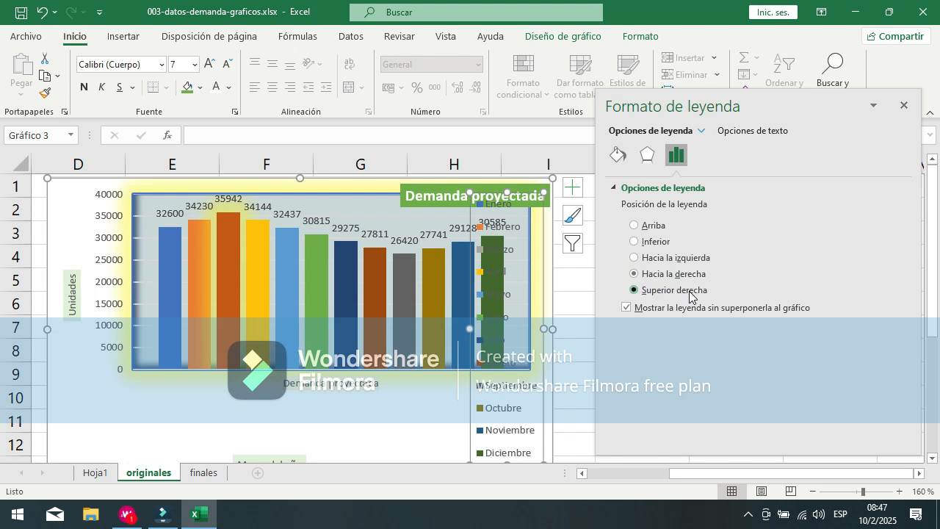
pyautogui.click(689, 293)
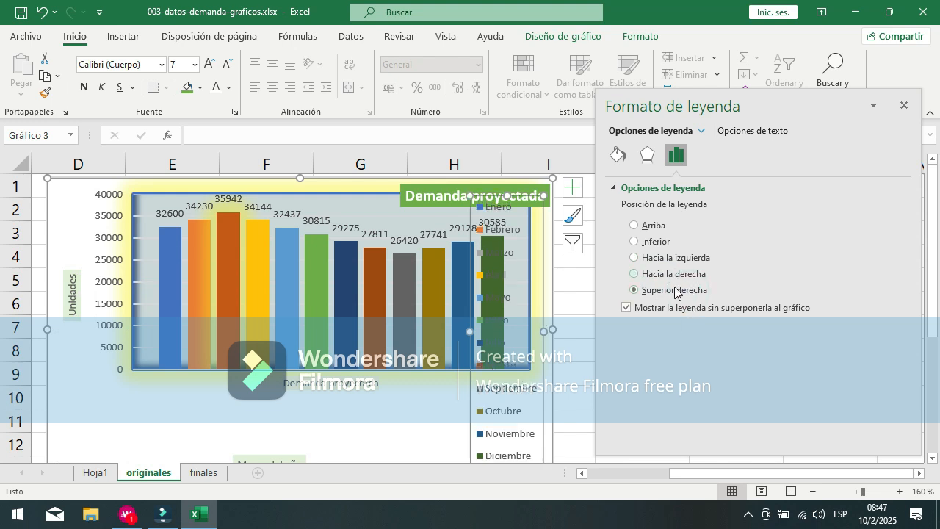
# Step: Set the legend position to Inferior and move the legend up between the Demanda proyectada axis label and the Meses del año title
pyautogui.click(652, 243)
pyautogui.moveTo(343, 427); pyautogui.dragTo(378, 403)
pyautogui.scroll(-2, 379, 404)
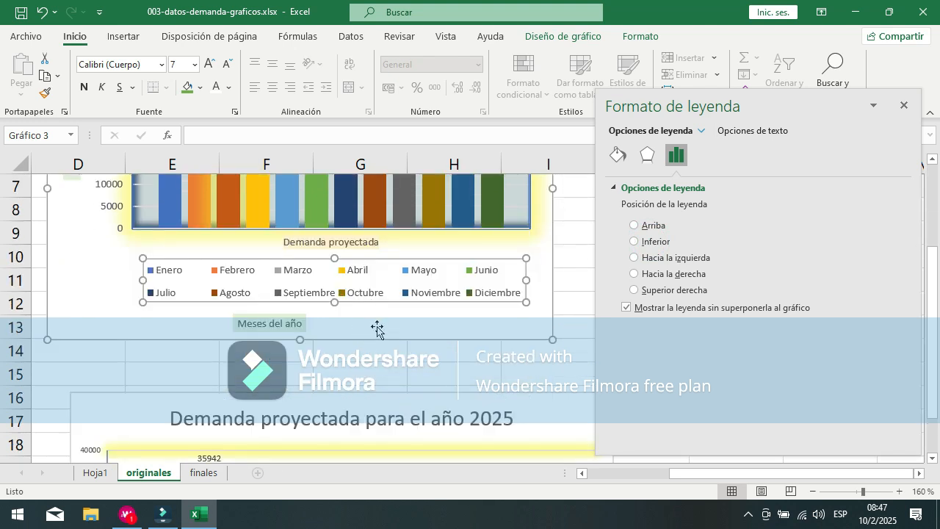
pyautogui.scroll(2, 377, 330)
pyautogui.moveTo(699, 475); pyautogui.dragTo(590, 488)
pyautogui.scroll(-2, 461, 349)
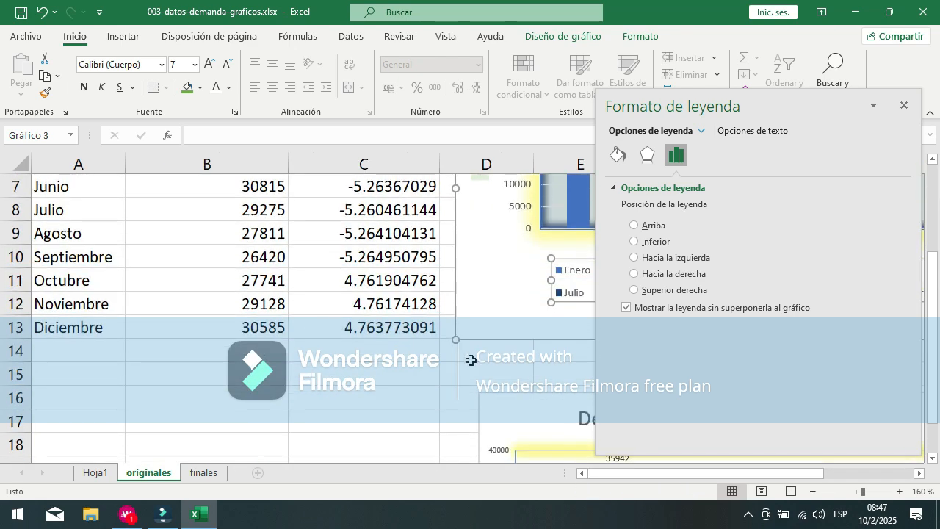
pyautogui.moveTo(626, 474); pyautogui.dragTo(726, 474)
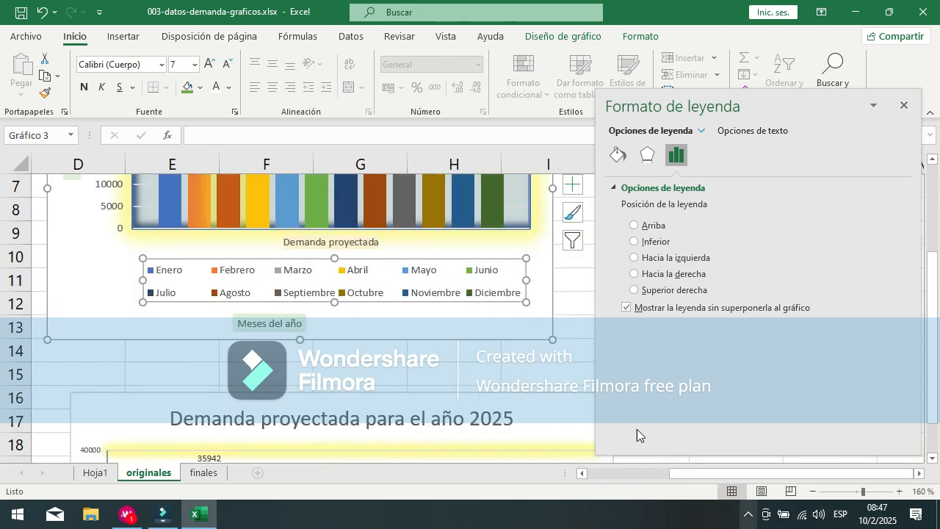
pyautogui.click(624, 311)
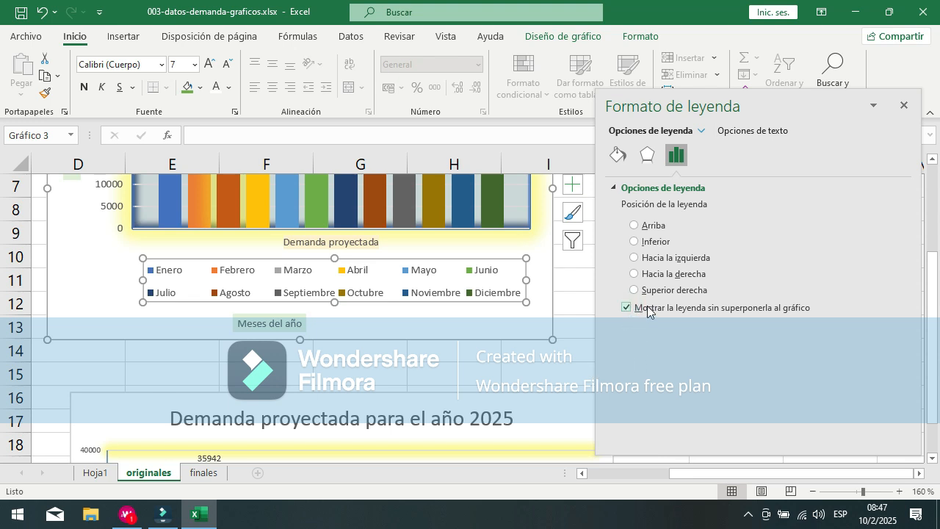
pyautogui.scroll(2, 521, 220)
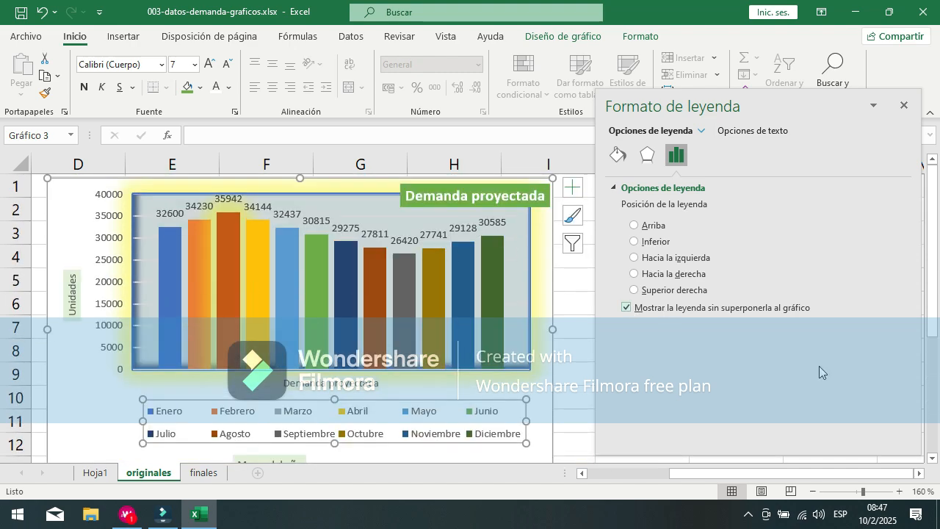
# Step: Select the chart title and examine its alignment settings, including the vertical alignment choices
pyautogui.click(701, 132)
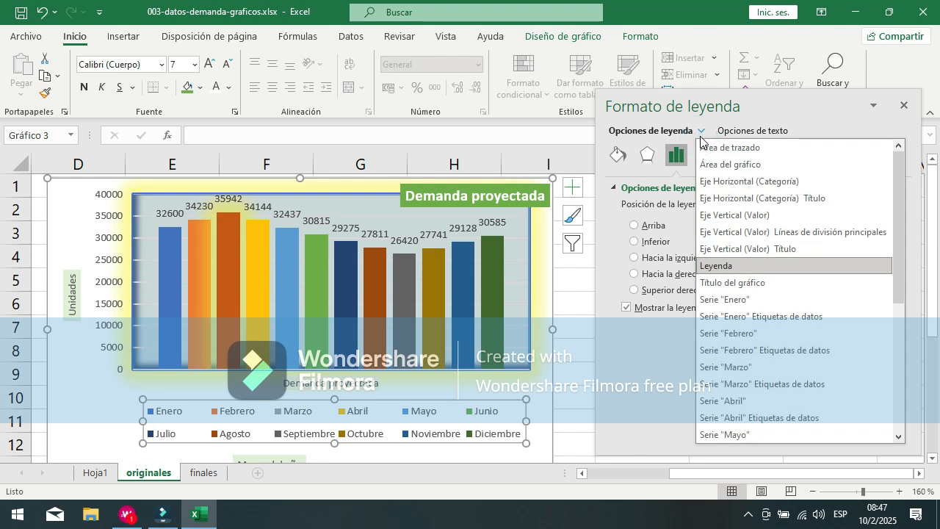
pyautogui.click(721, 285)
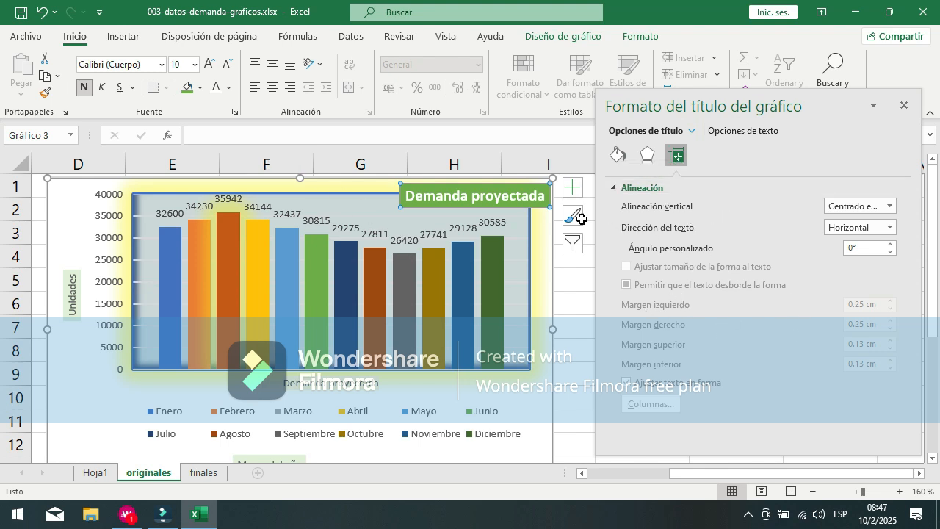
pyautogui.click(890, 207)
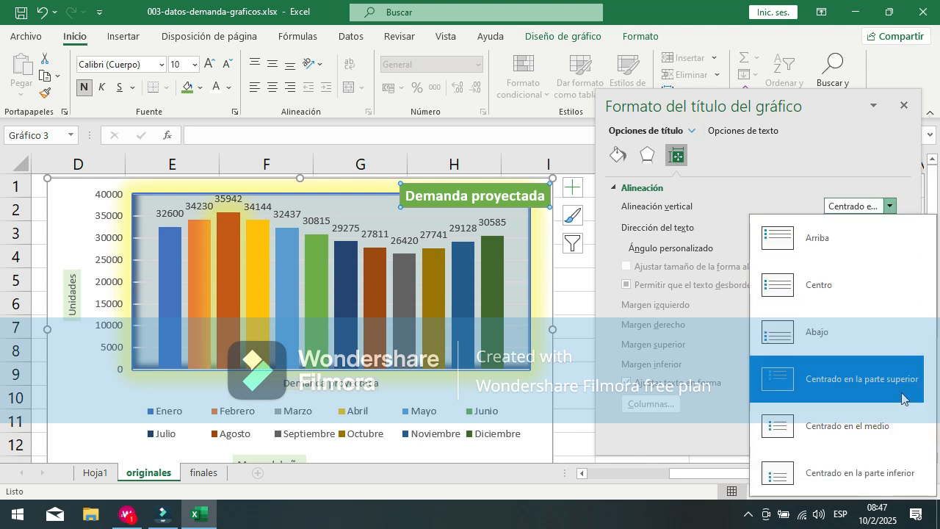
pyautogui.click(725, 190)
pyautogui.click(724, 190)
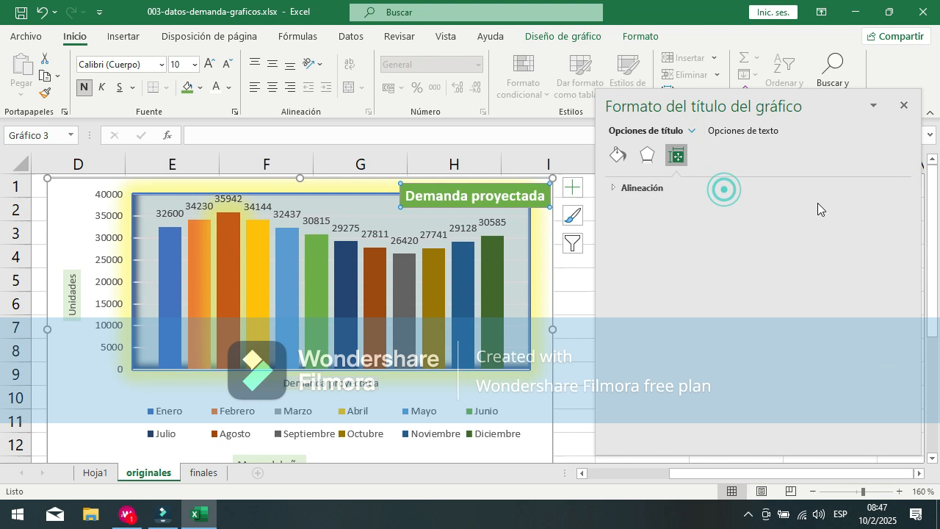
pyautogui.click(640, 189)
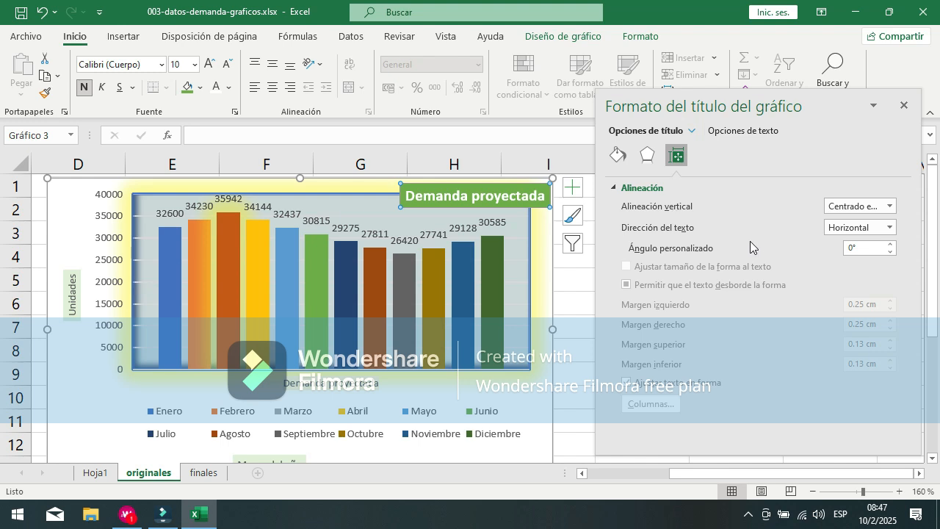
# Step: Review the chart title's fill and effects options and set its vertical alignment to Centrado en la parte superior
pyautogui.click(618, 158)
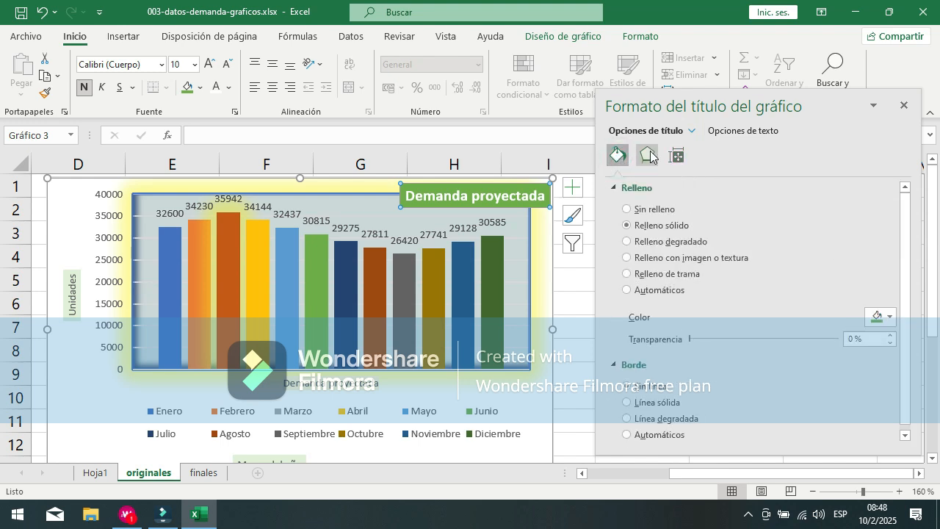
pyautogui.click(649, 155)
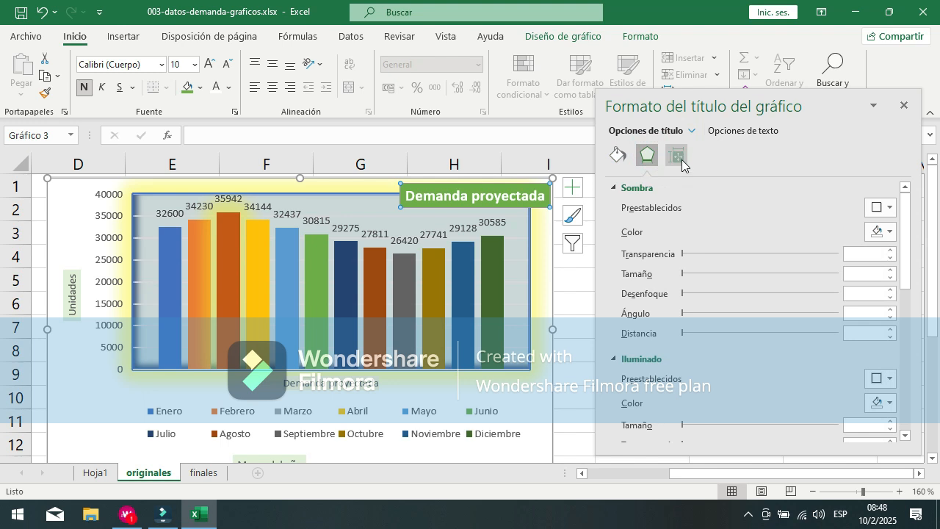
pyautogui.click(679, 160)
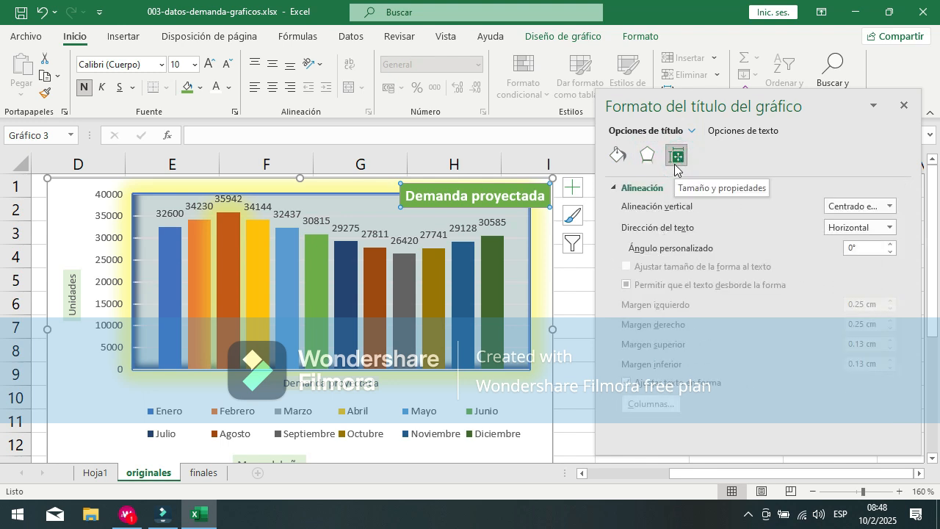
pyautogui.click(889, 205)
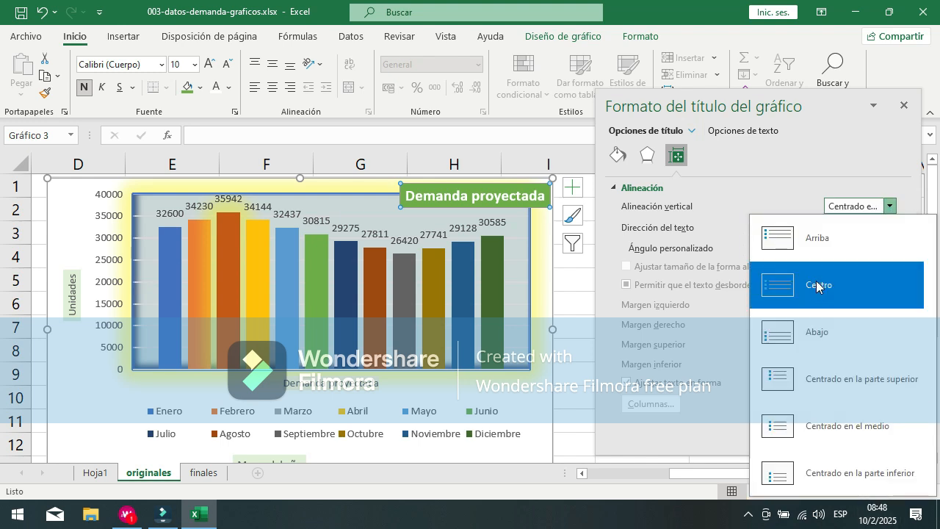
pyautogui.click(843, 389)
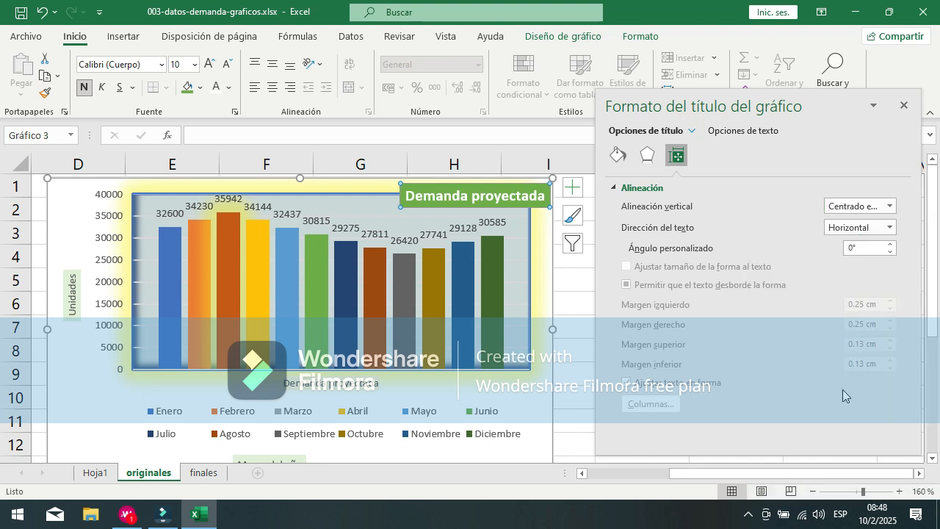
# Step: Try the Girar texto 90° direction on the chart title and restore it to Horizontal
pyautogui.click(890, 228)
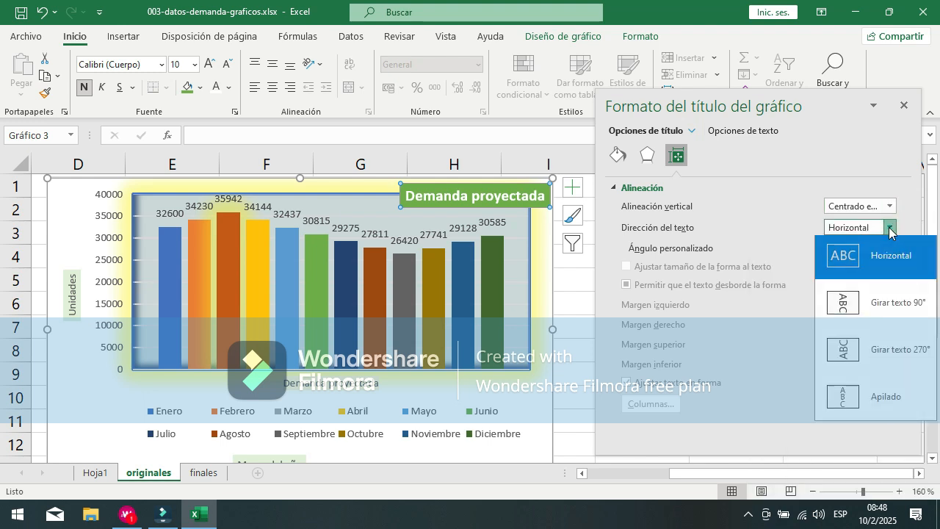
pyautogui.click(887, 314)
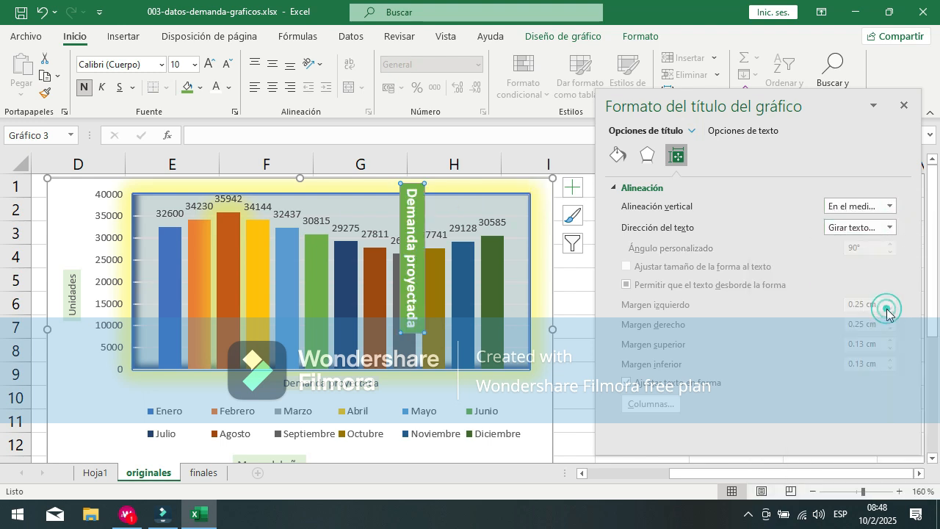
pyautogui.click(846, 234)
pyautogui.click(852, 255)
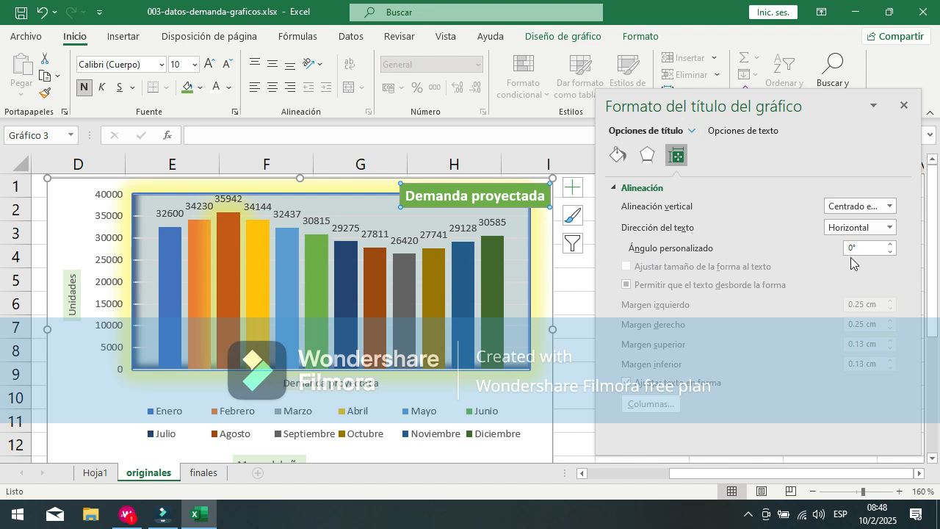
# Step: Try several custom text angles on the chart title and return it to its level orientation
pyautogui.click(891, 244)
pyautogui.click(891, 245)
pyautogui.click(891, 244)
pyautogui.click(891, 245)
pyautogui.click(891, 244)
pyautogui.click(891, 245)
pyautogui.click(891, 245)
pyautogui.click(891, 245)
pyautogui.click(891, 245)
pyautogui.click(891, 252)
pyautogui.click(891, 252)
pyautogui.click(891, 252)
pyautogui.click(891, 253)
pyautogui.click(891, 253)
pyautogui.click(891, 253)
pyautogui.click(891, 252)
pyautogui.click(891, 252)
pyautogui.click(890, 252)
# Step: Select the Enero series as the chart element to format and examine its fill and border options
pyautogui.click(693, 131)
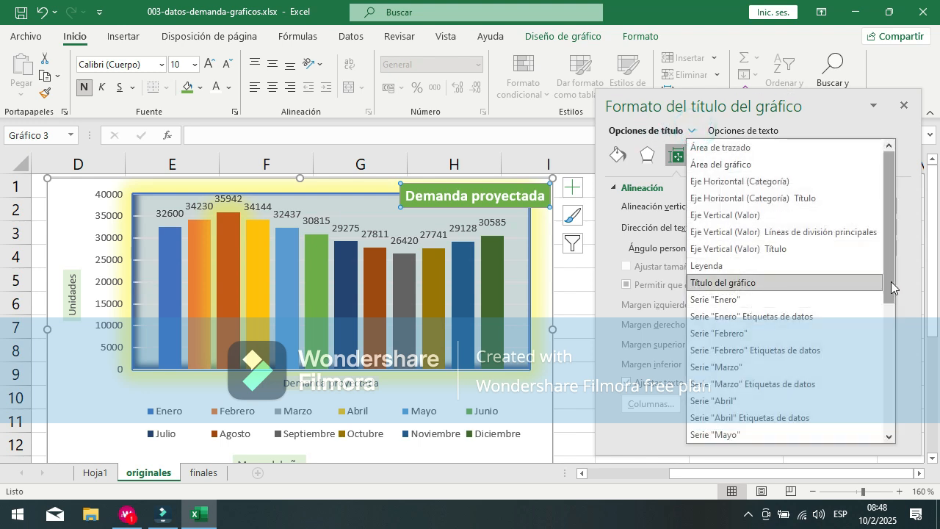
pyautogui.moveTo(891, 281); pyautogui.dragTo(923, 453)
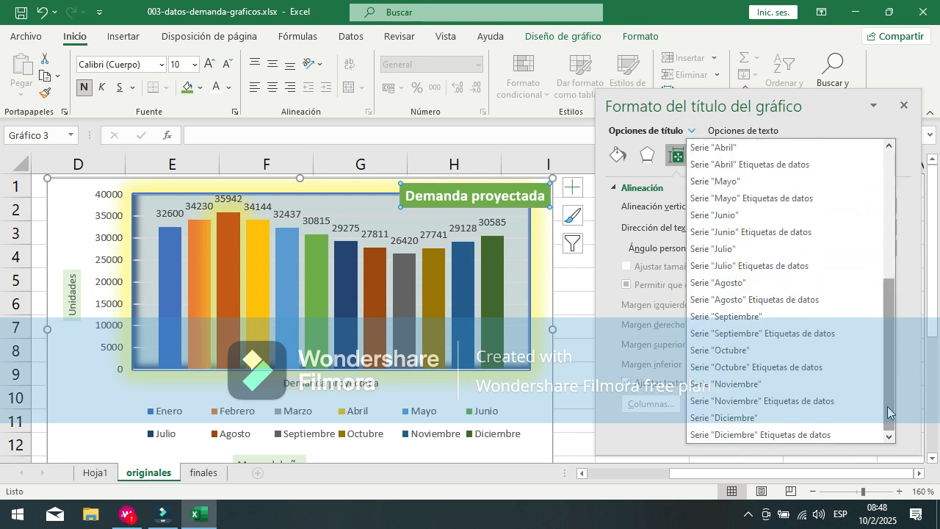
pyautogui.moveTo(883, 382); pyautogui.dragTo(894, 287)
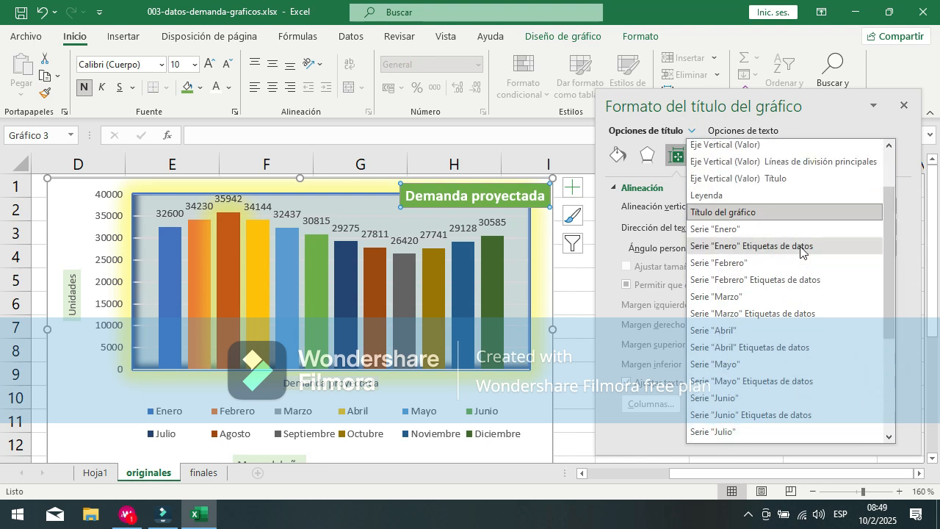
pyautogui.click(735, 234)
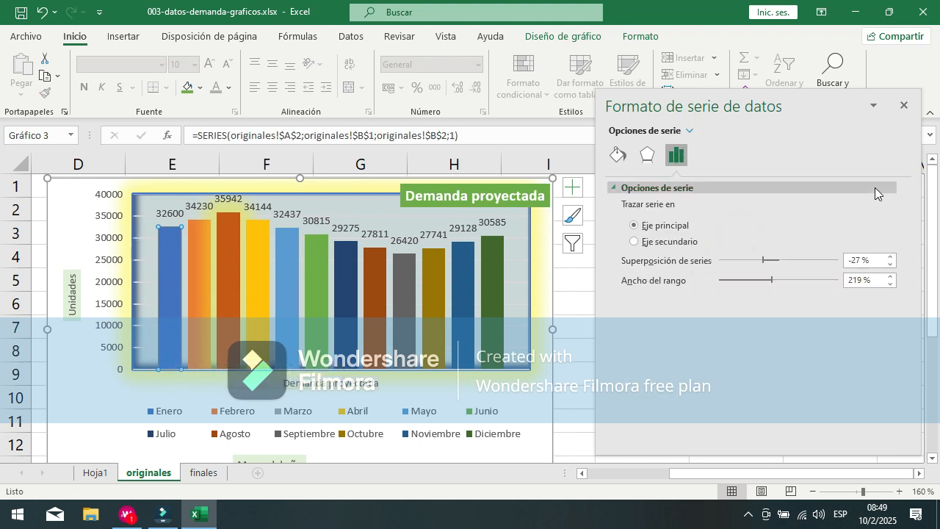
pyautogui.click(618, 156)
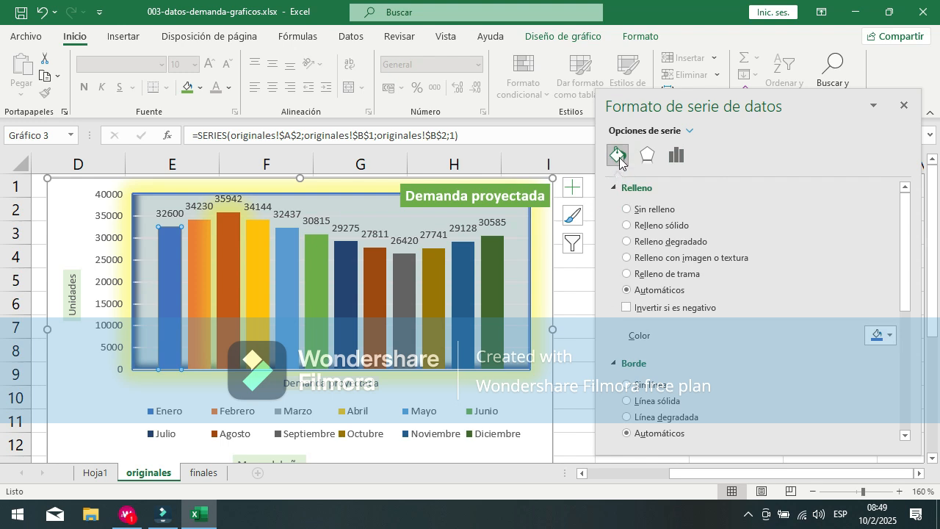
pyautogui.scroll(-4, 673, 345)
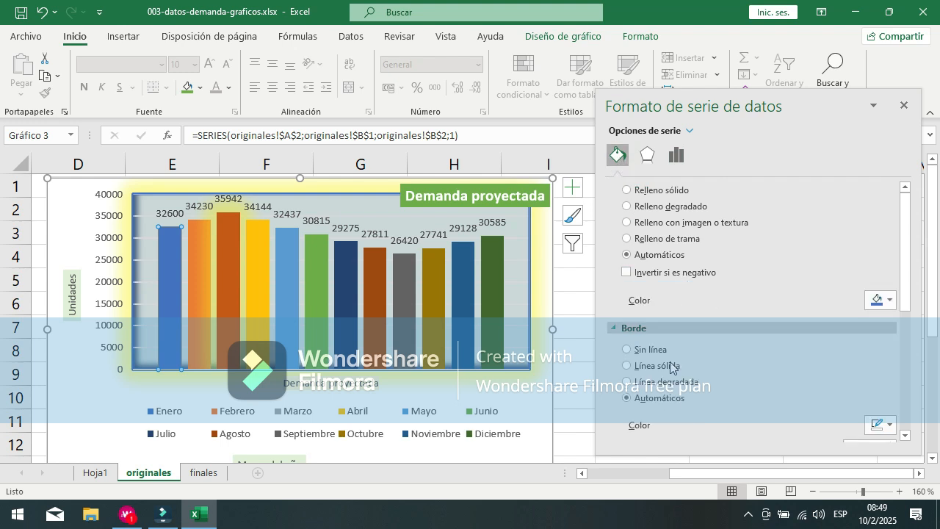
pyautogui.scroll(-1, 785, 292)
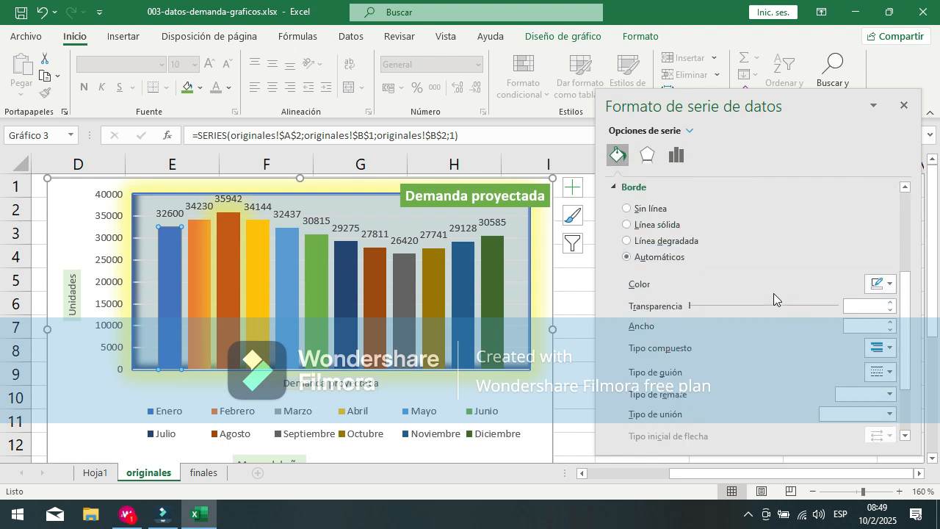
# Step: Give the Enero series a solid border line, trying 71 % transparency before returning it to 0 %
pyautogui.moveTo(692, 303); pyautogui.dragTo(797, 314)
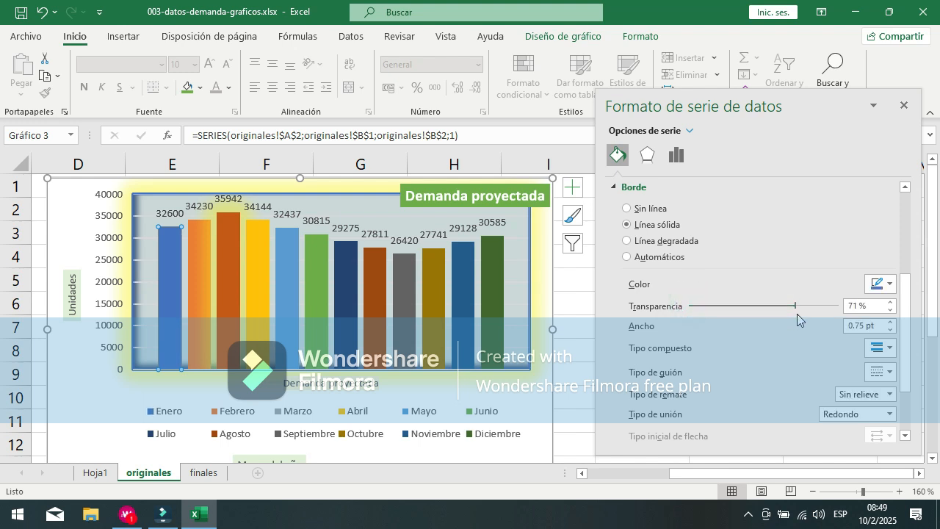
pyautogui.click(911, 337)
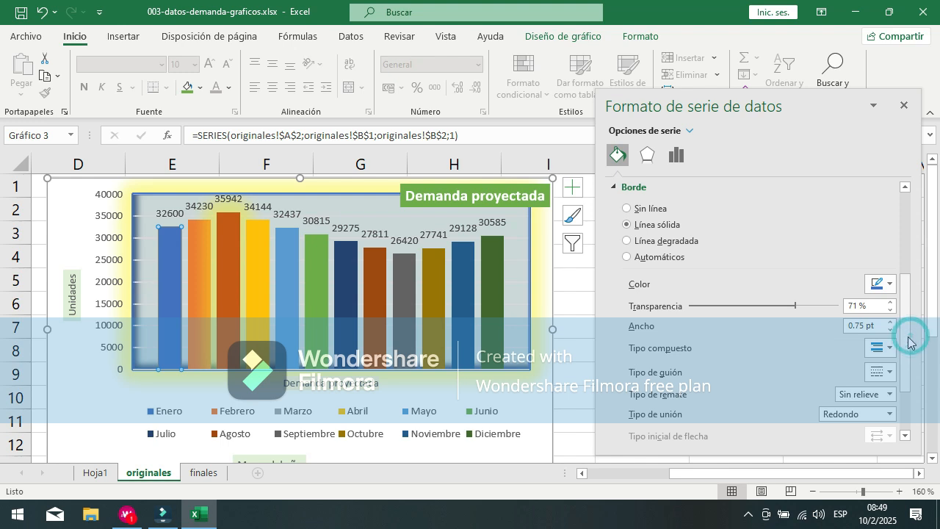
pyautogui.moveTo(911, 337); pyautogui.dragTo(908, 355)
pyautogui.scroll(5, 907, 354)
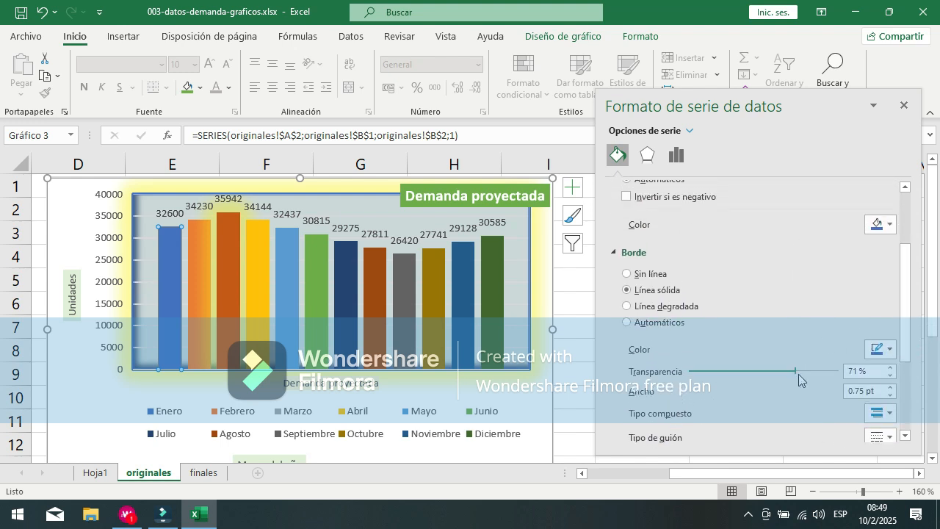
pyautogui.moveTo(794, 371); pyautogui.dragTo(691, 371)
pyautogui.scroll(1, 680, 270)
pyautogui.scroll(2, 679, 271)
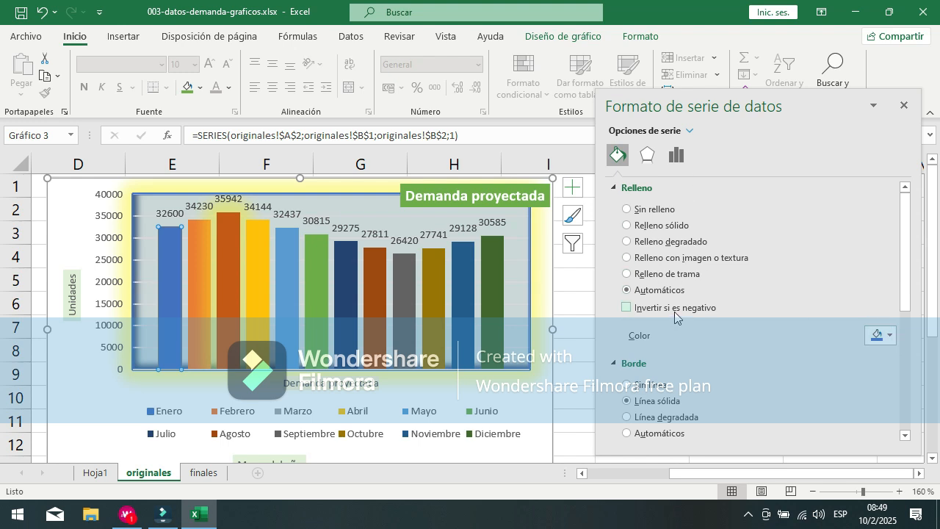
# Step: Try a dense dotted green pattern fill on the Enero column and switch its fill to Relleno sólido
pyautogui.click(691, 277)
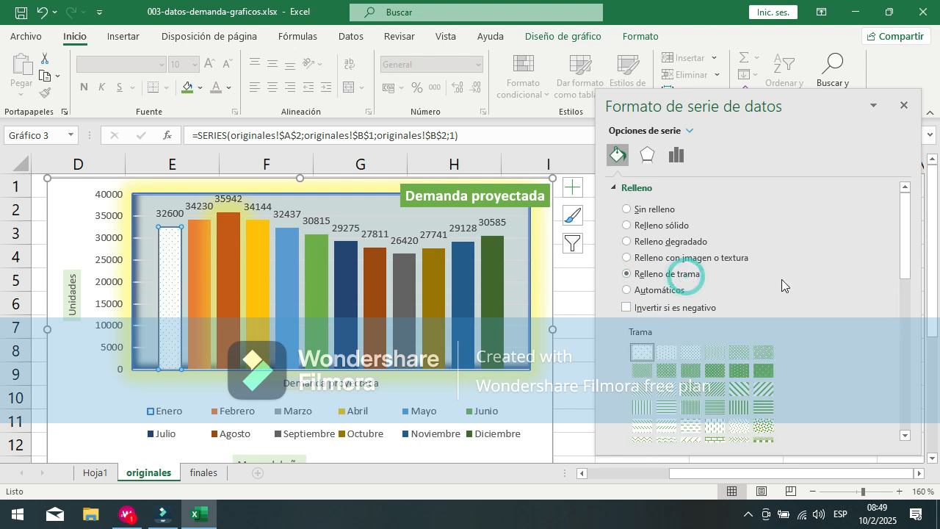
pyautogui.click(770, 372)
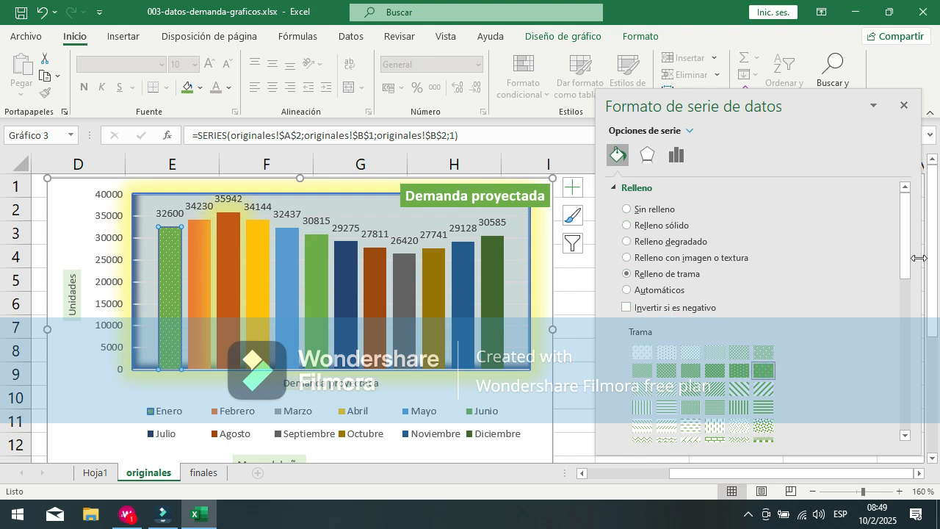
pyautogui.moveTo(904, 248)
pyautogui.mouseDown()
pyautogui.moveTo(918, 371)
pyautogui.moveTo(936, 381)
pyautogui.moveTo(909, 250)
pyautogui.mouseUp()
pyautogui.click(637, 225)
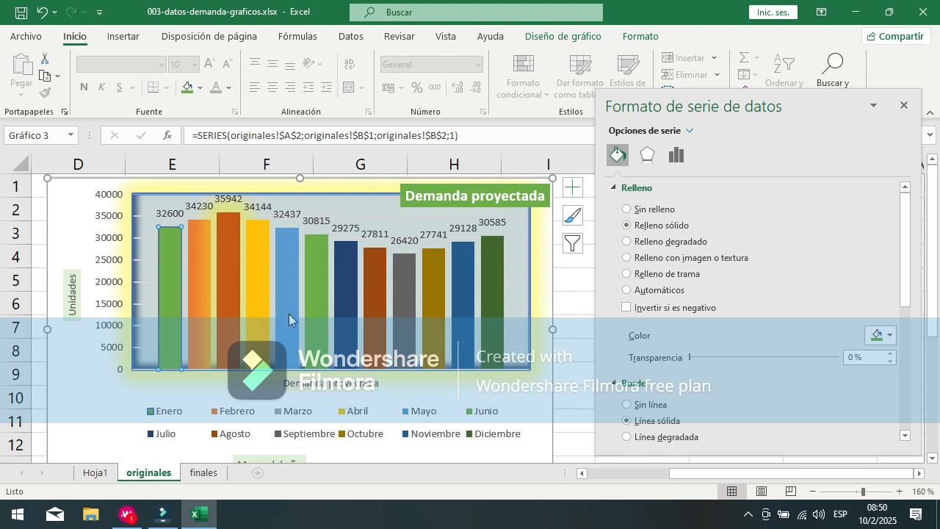
# Step: Review the Enero column's border settings and apply the last preset in the Bisel superior gallery to it
pyautogui.scroll(-1, 750, 285)
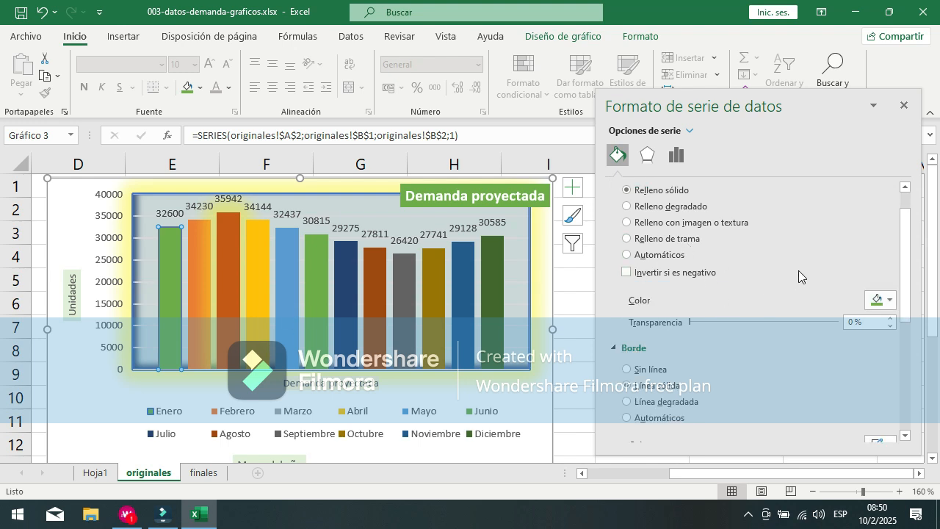
pyautogui.scroll(-1, 798, 270)
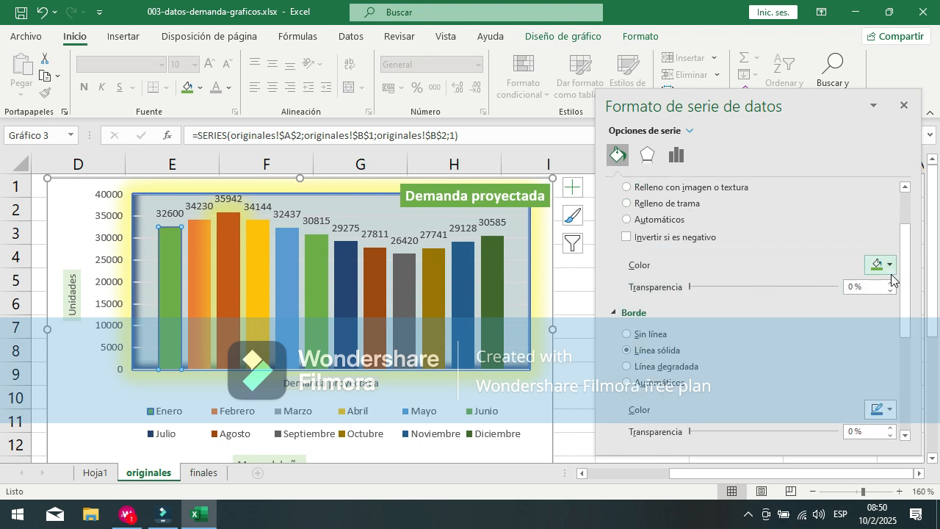
pyautogui.scroll(-6, 908, 277)
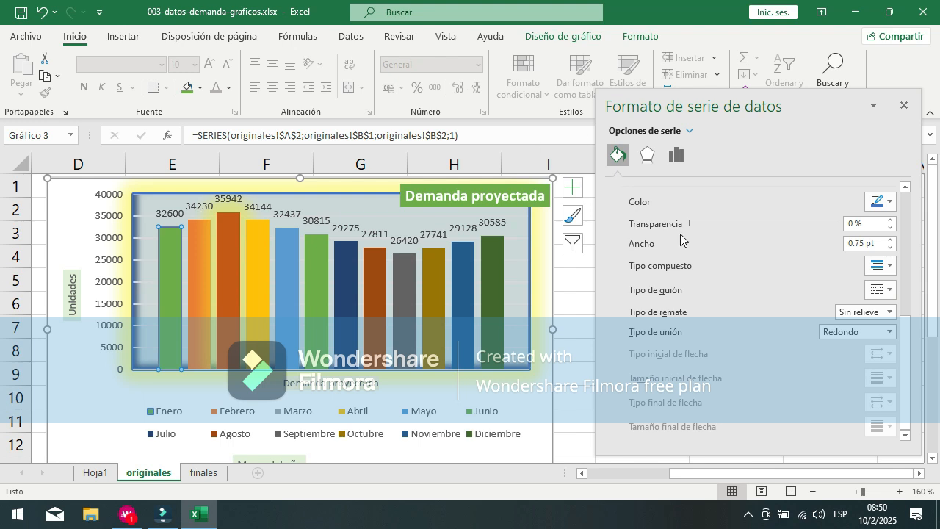
pyautogui.scroll(3, 818, 302)
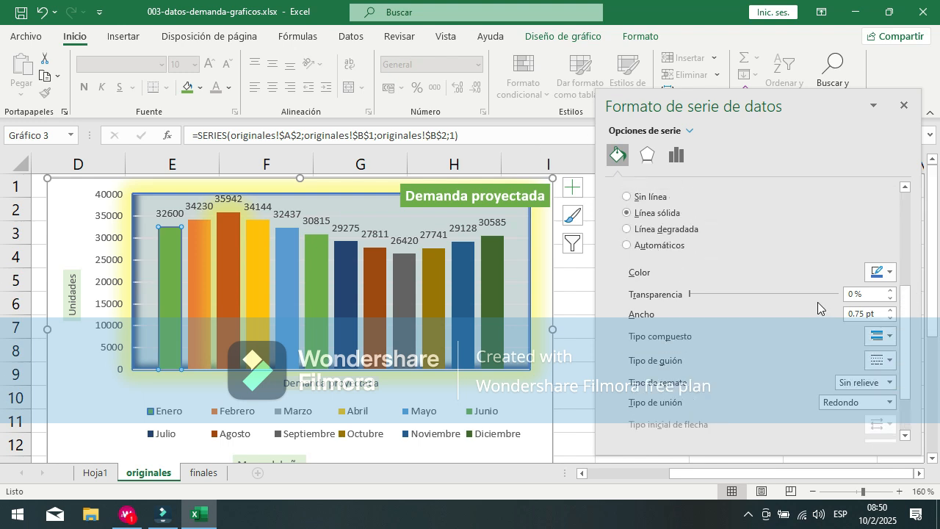
pyautogui.click(649, 155)
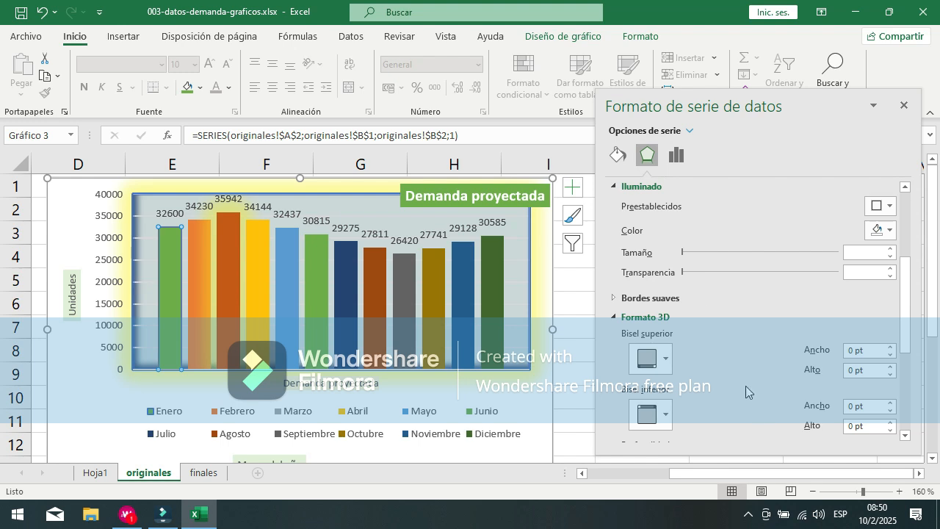
pyautogui.click(666, 359)
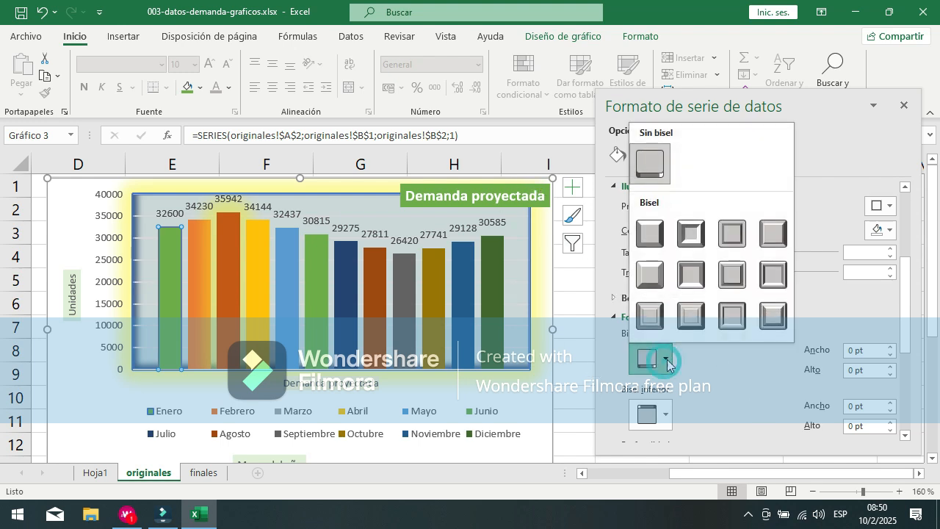
pyautogui.click(782, 326)
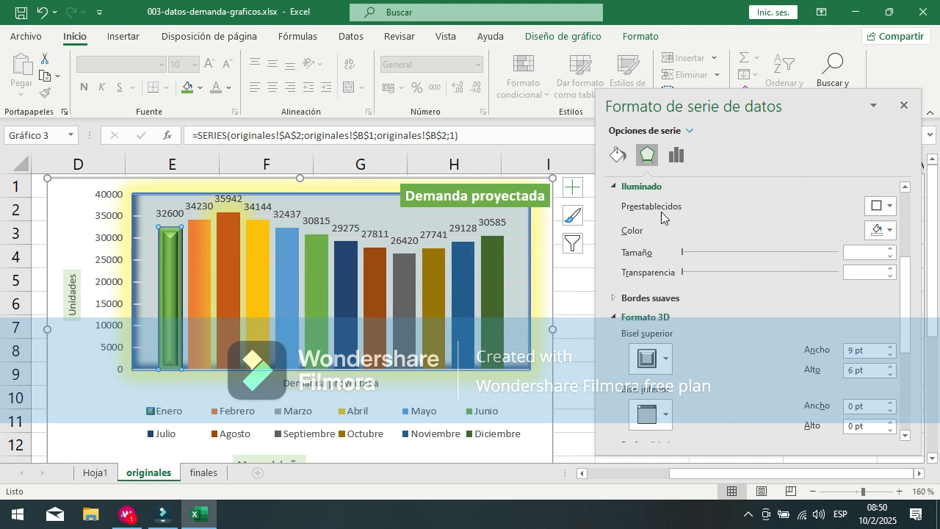
# Step: Set the Enero column's shadow to 0 % transparency, 1 % size and 0 pt distance, and open its series options
pyautogui.scroll(2, 849, 214)
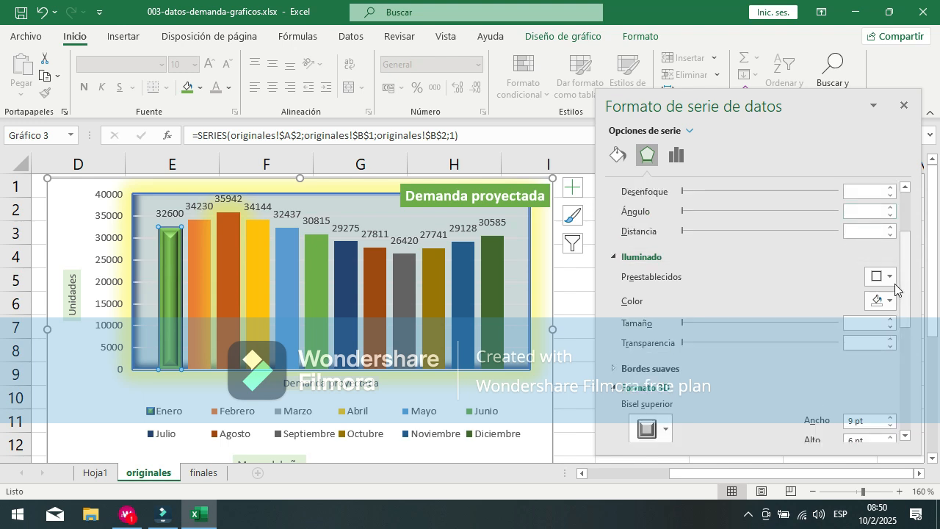
pyautogui.scroll(3, 812, 274)
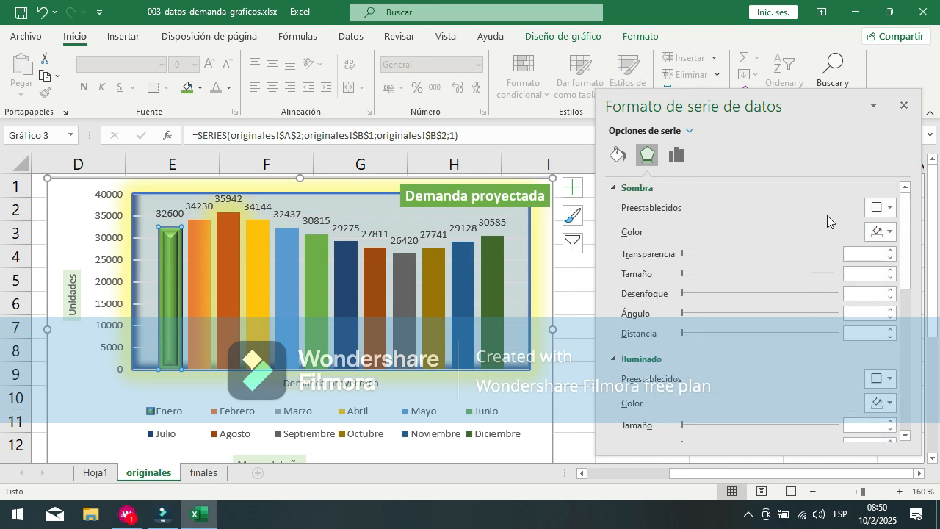
pyautogui.click(879, 232)
pyautogui.click(879, 232)
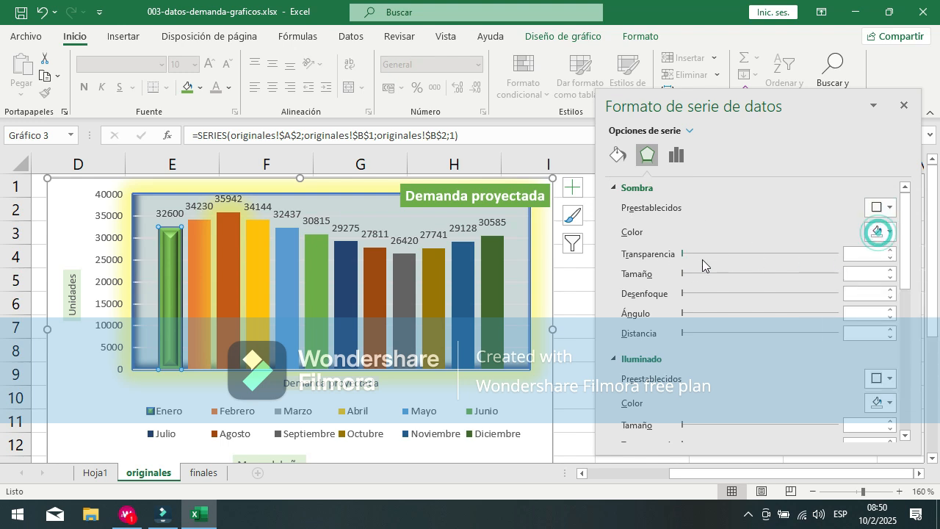
pyautogui.moveTo(683, 253)
pyautogui.mouseDown()
pyautogui.moveTo(807, 259)
pyautogui.moveTo(681, 254)
pyautogui.mouseUp()
pyautogui.moveTo(759, 273); pyautogui.dragTo(663, 275)
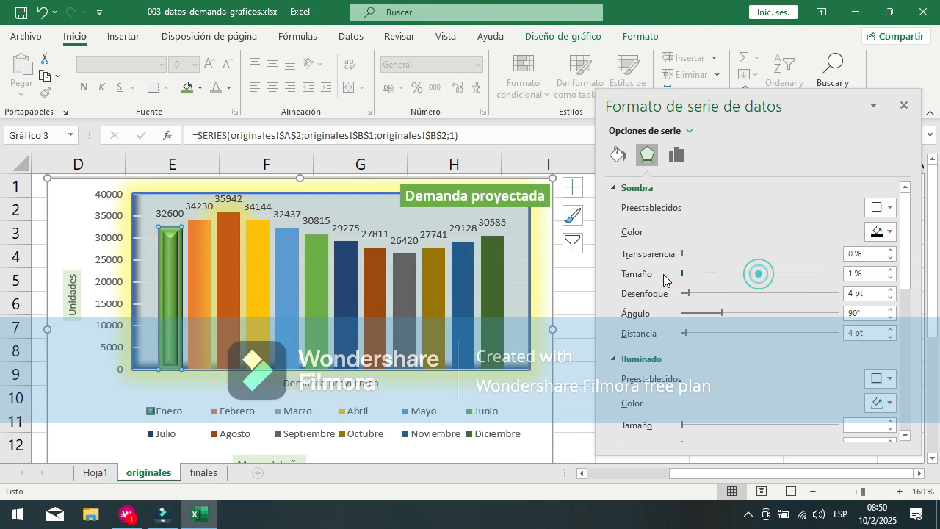
pyautogui.scroll(-6, 773, 272)
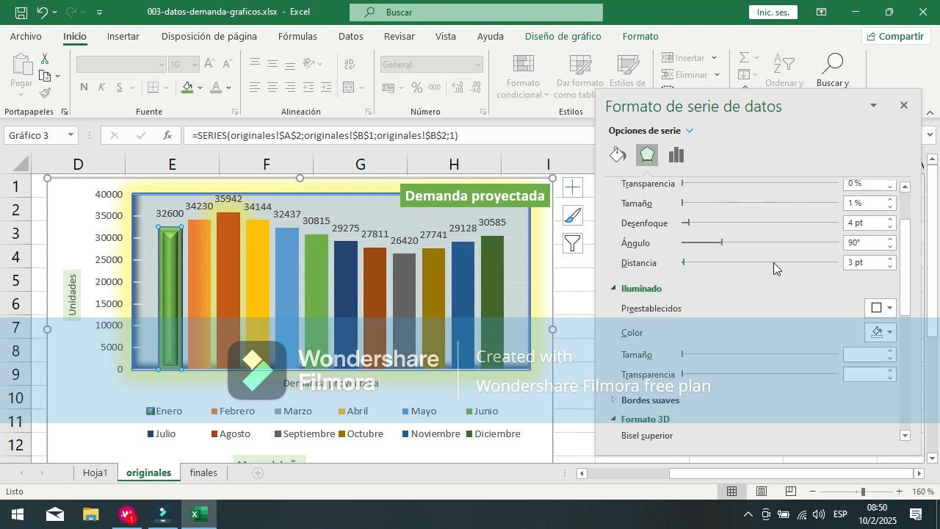
pyautogui.click(671, 157)
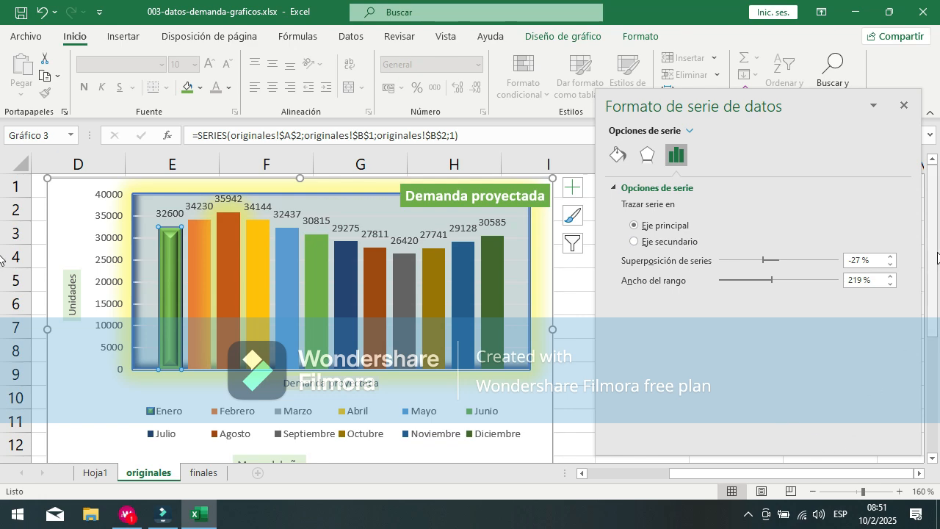
# Step: Try raising the series overlap to 63 % and up to 85 % for the Enero series
pyautogui.moveTo(934, 253)
pyautogui.mouseDown()
pyautogui.moveTo(913, 416)
pyautogui.moveTo(939, 258)
pyautogui.mouseUp()
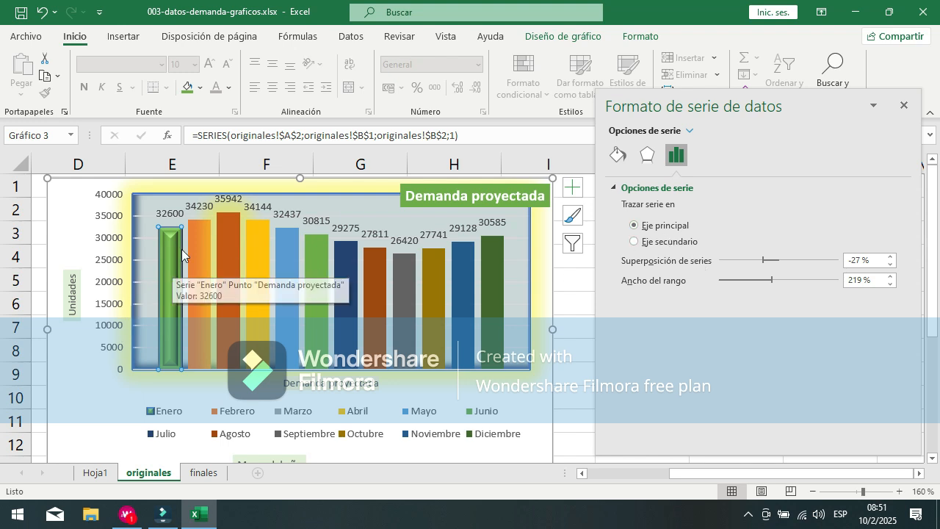
pyautogui.moveTo(186, 256)
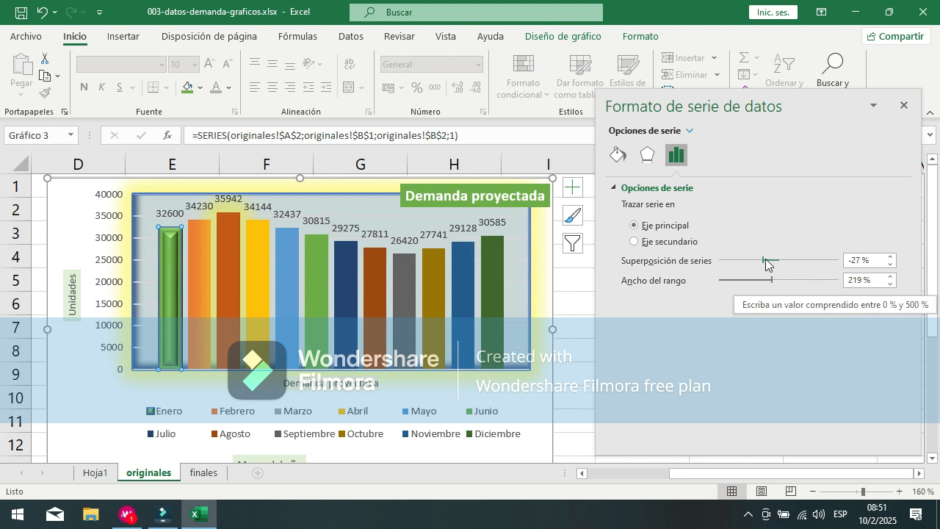
pyautogui.moveTo(764, 259); pyautogui.dragTo(818, 266)
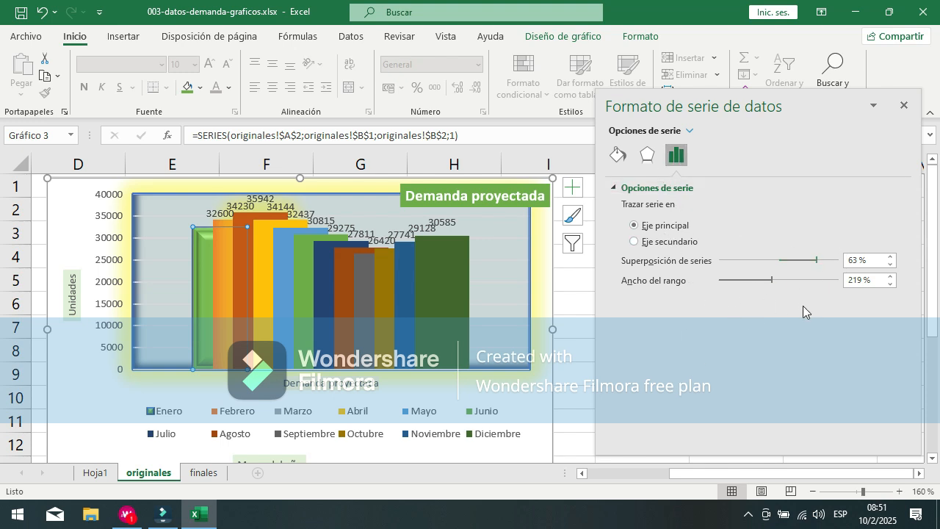
pyautogui.moveTo(819, 265); pyautogui.dragTo(831, 268)
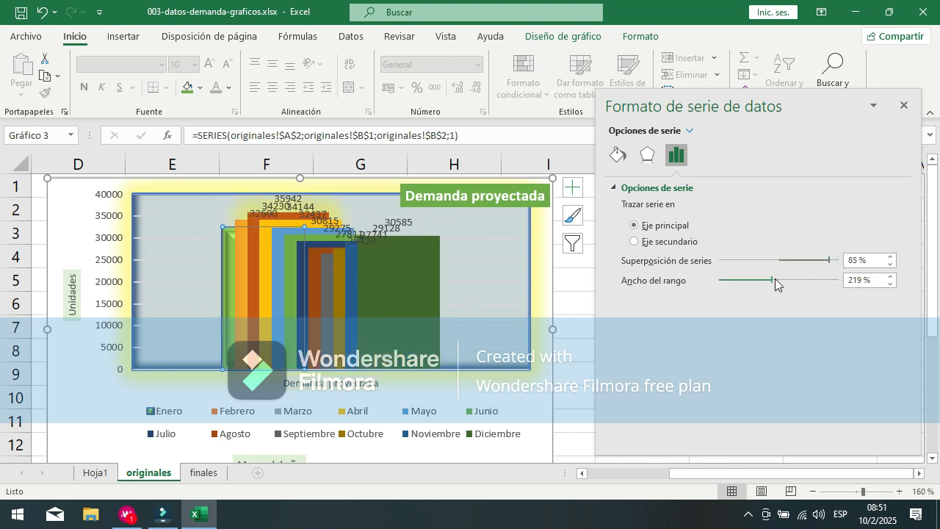
# Step: Try widening the gap width of the columns to 412 %
pyautogui.click(810, 280)
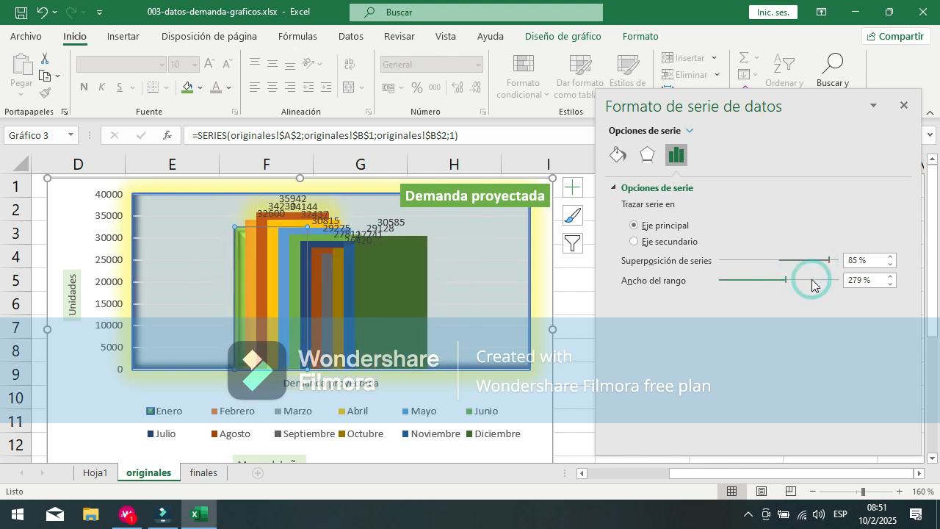
pyautogui.click(812, 280)
pyautogui.moveTo(790, 280); pyautogui.dragTo(812, 287)
pyautogui.click(817, 287)
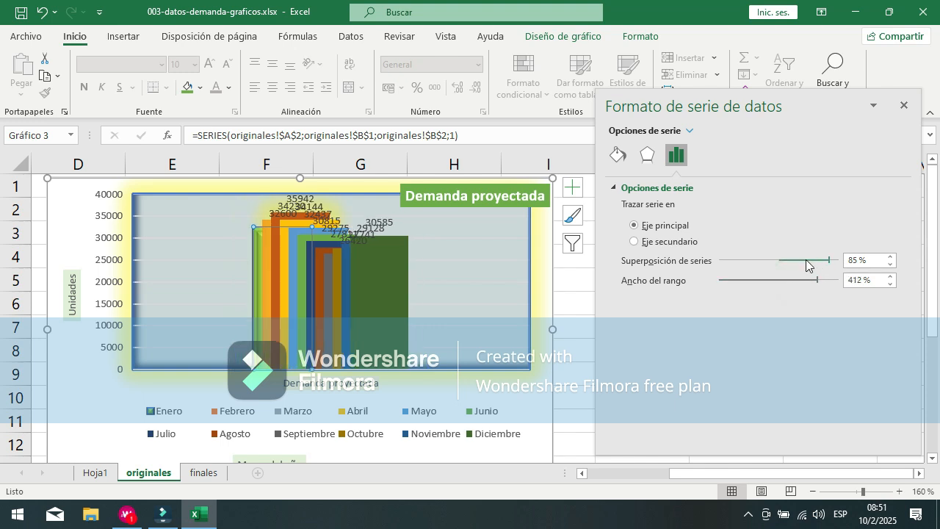
# Step: Reduce the series overlap to -8 % so the monthly columns stand apart
pyautogui.click(771, 260)
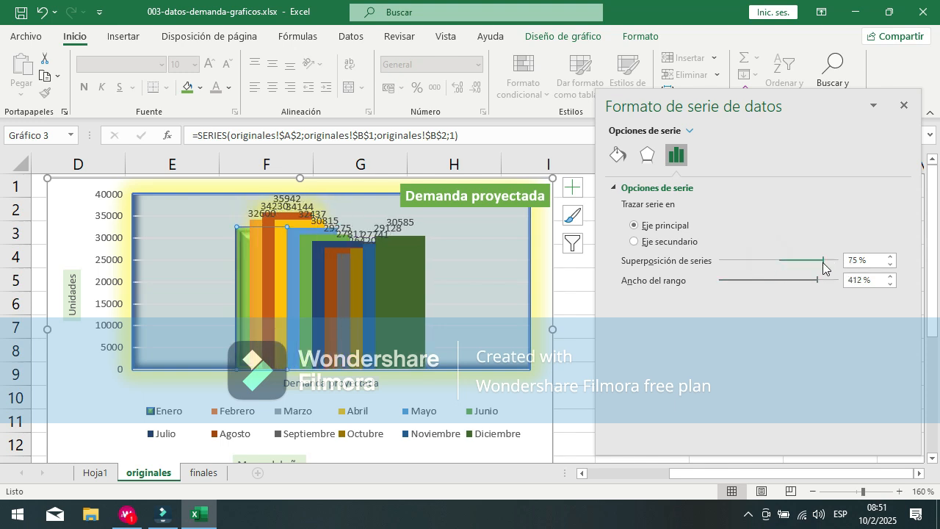
pyautogui.moveTo(822, 261); pyautogui.dragTo(776, 264)
pyautogui.moveTo(775, 263); pyautogui.dragTo(771, 262)
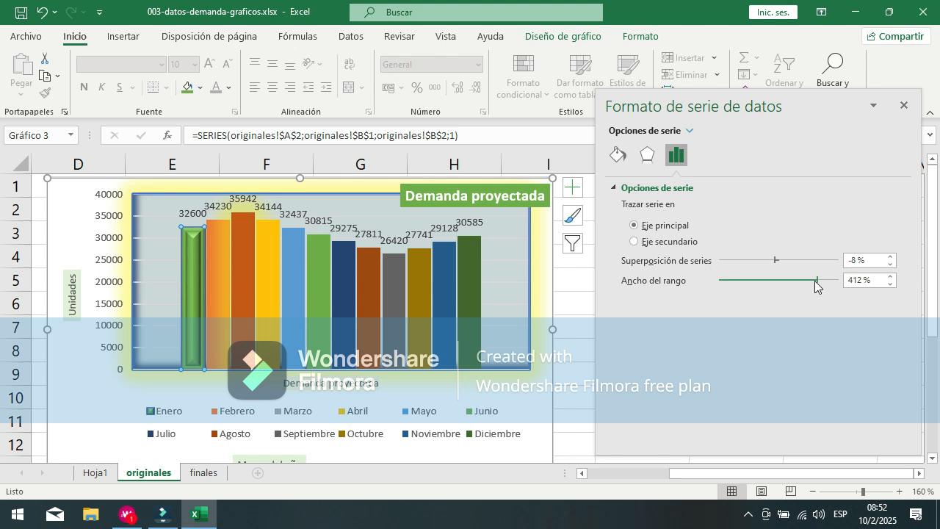
# Step: Reduce the gap width of the columns to 100 %
pyautogui.moveTo(815, 280); pyautogui.dragTo(777, 280)
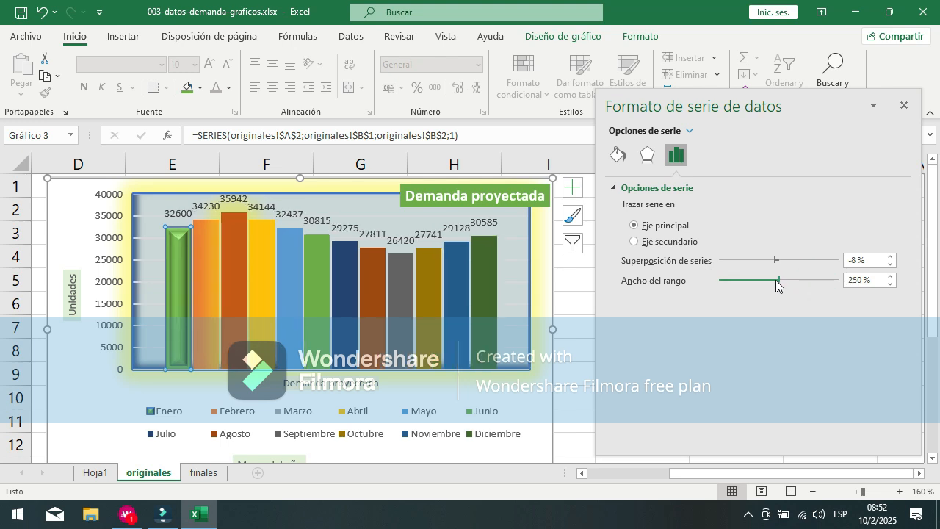
pyautogui.moveTo(778, 281); pyautogui.dragTo(763, 285)
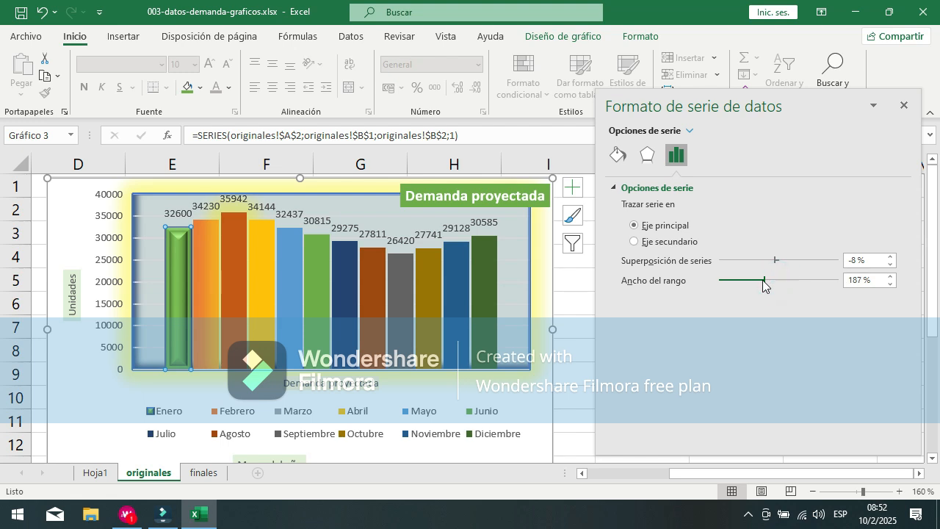
pyautogui.click(890, 285)
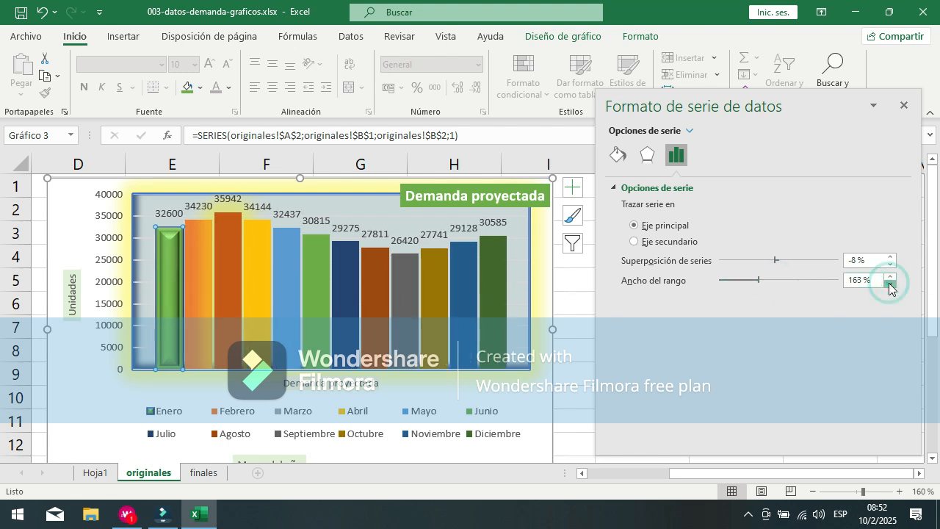
pyautogui.click(889, 285)
pyautogui.write('100')
# Step: Fine-tune the series overlap in single-percent increments to -7 %
pyautogui.click(878, 262)
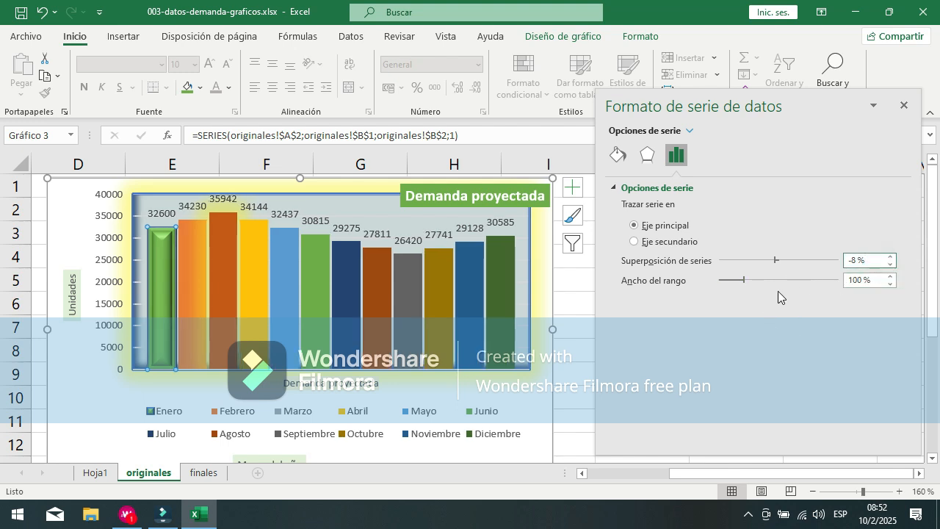
pyautogui.click(891, 268)
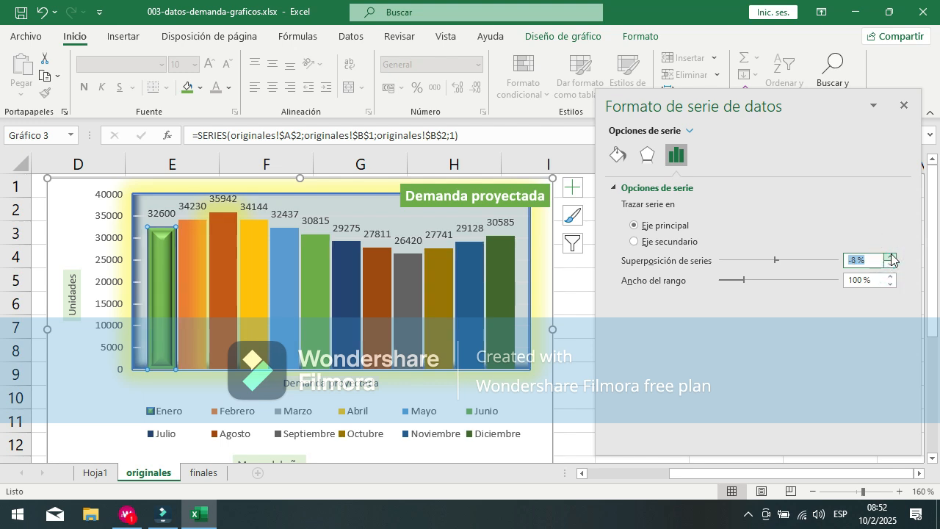
pyautogui.click(888, 269)
pyautogui.click(888, 265)
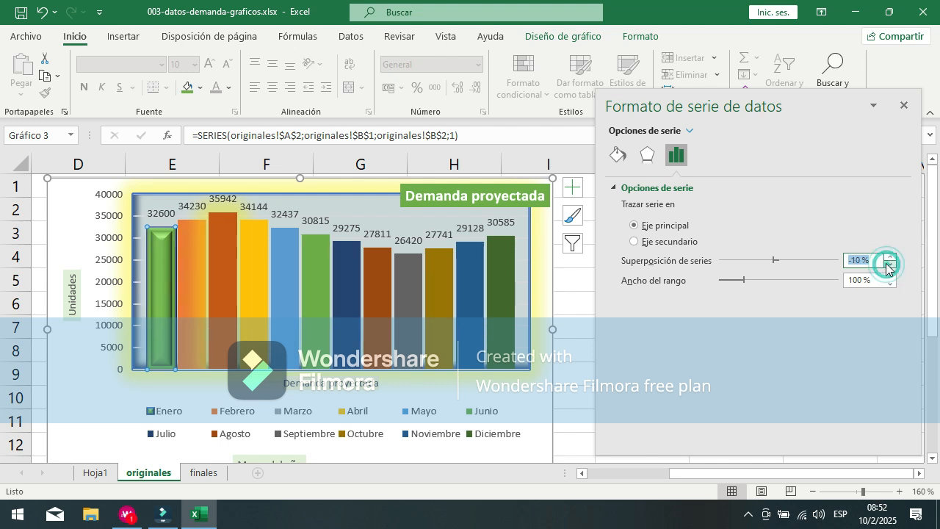
pyautogui.click(887, 257)
pyautogui.click(886, 257)
pyautogui.click(886, 257)
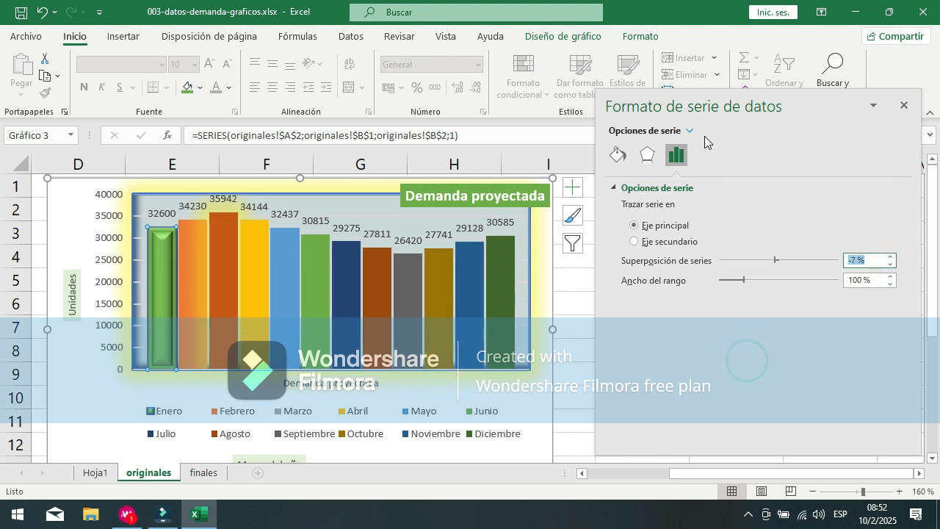
# Step: Look through the list of selectable chart elements down to the Diciembre data labels, close it and deselect the chart by selecting cell I6
pyautogui.click(683, 130)
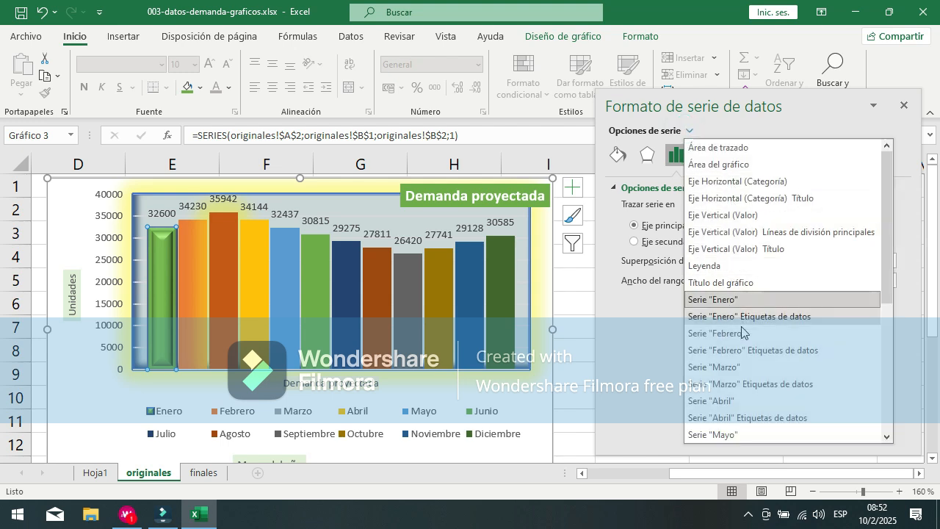
pyautogui.scroll(-4, 735, 367)
pyautogui.scroll(-1, 736, 370)
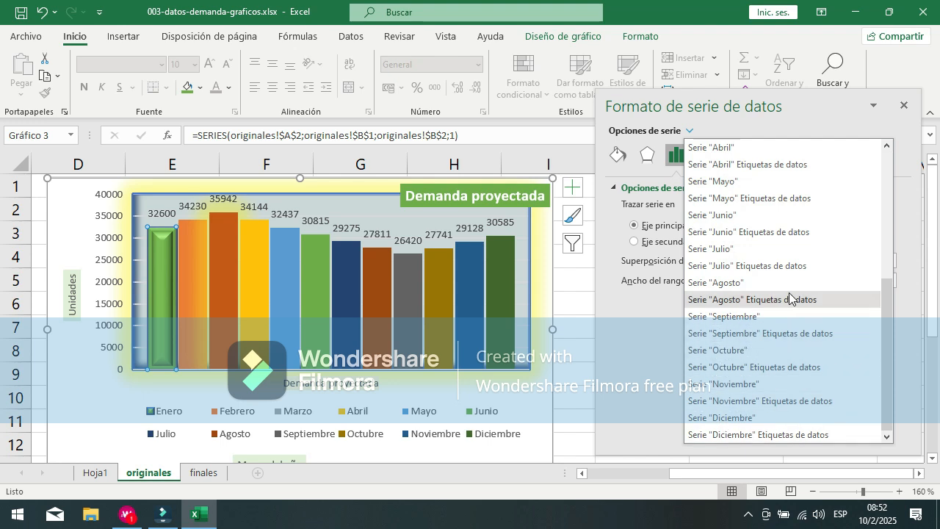
pyautogui.click(630, 350)
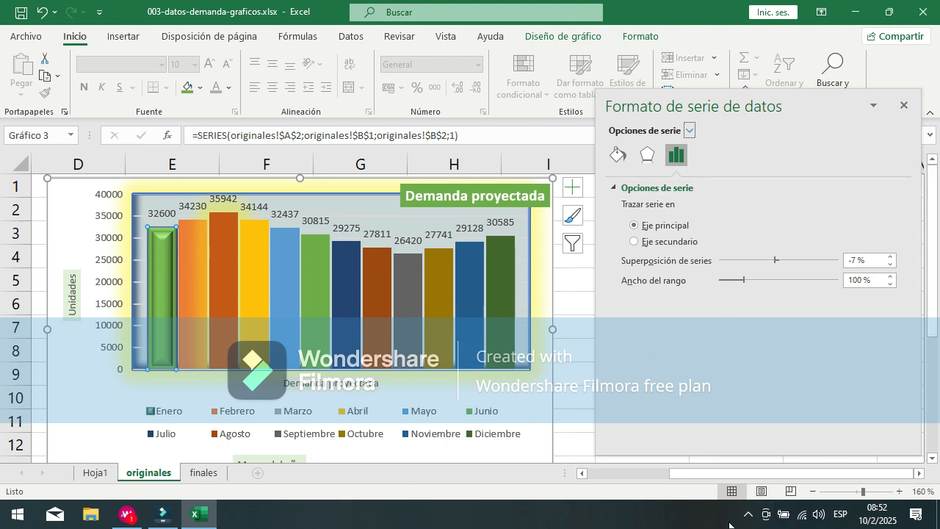
pyautogui.click(573, 301)
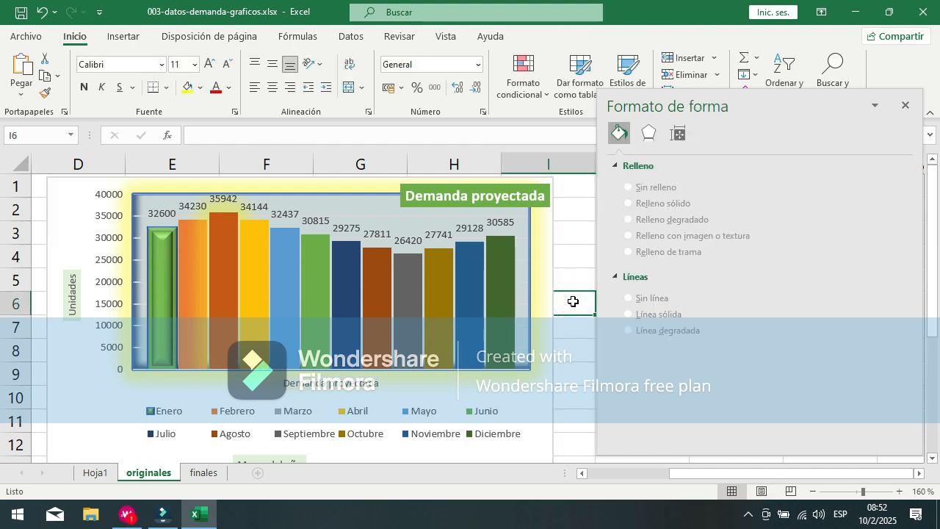